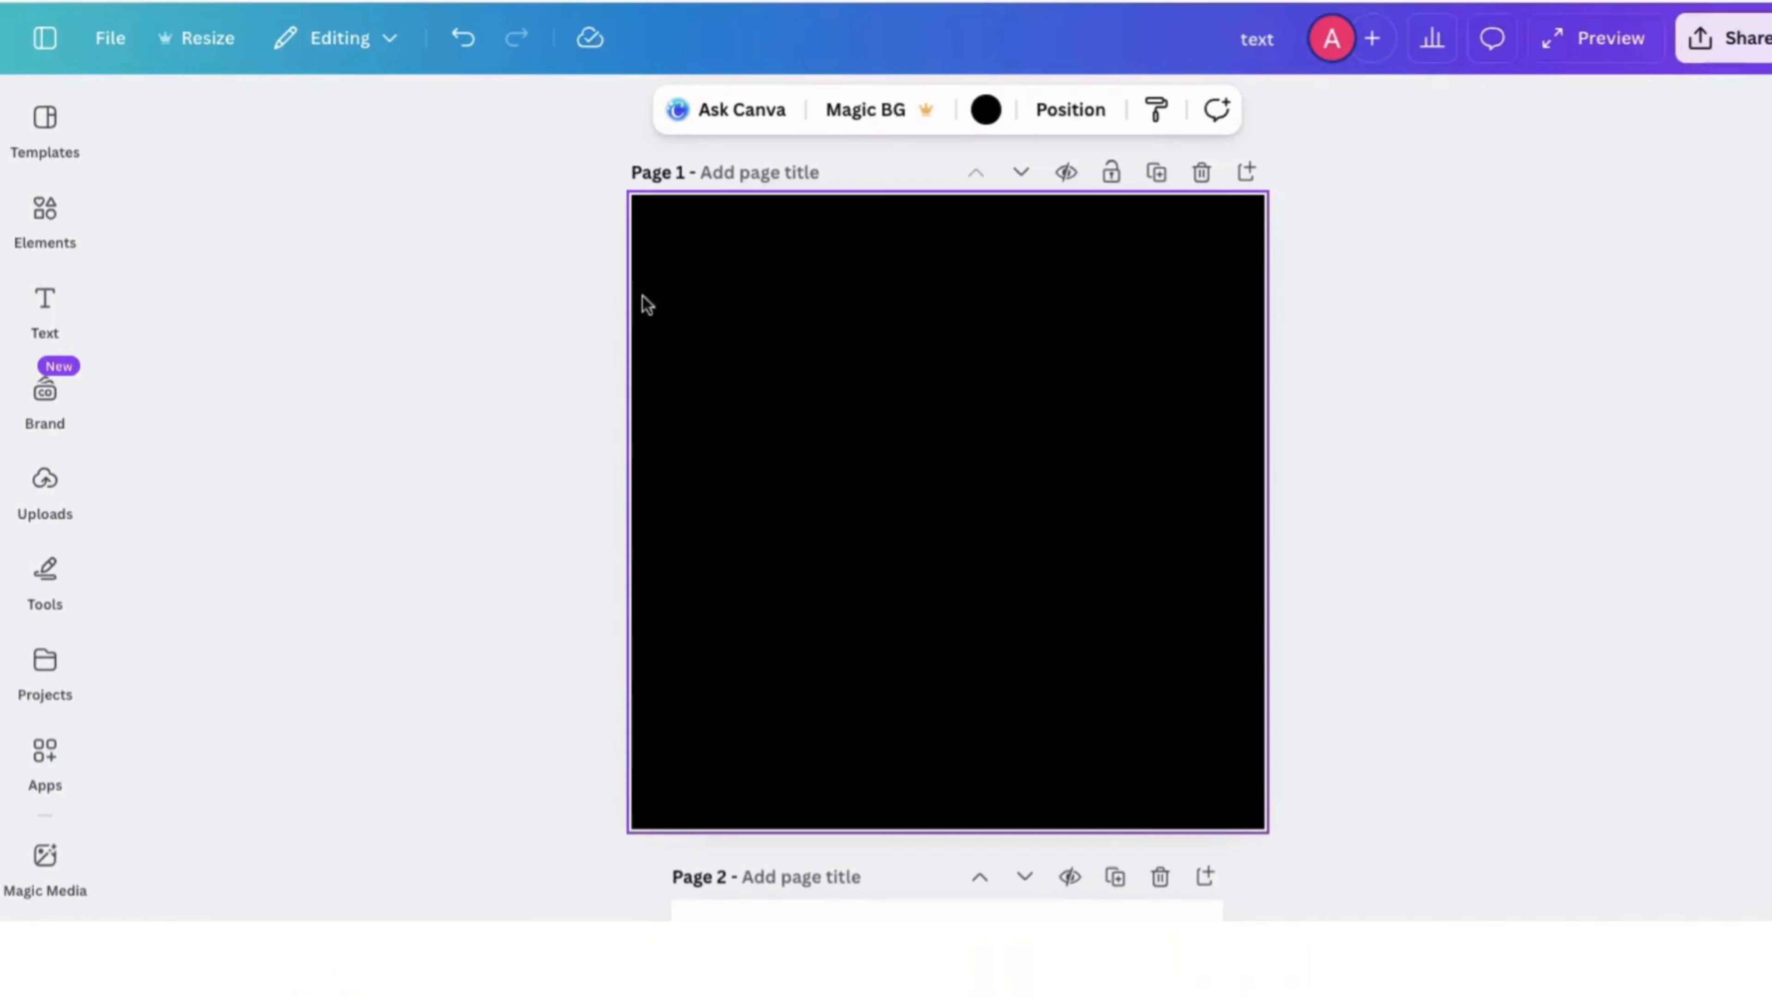
# - Add a heading text box to the black page 1 and enter the single letter B
pyautogui.click(45, 307)
pyautogui.click(293, 517)
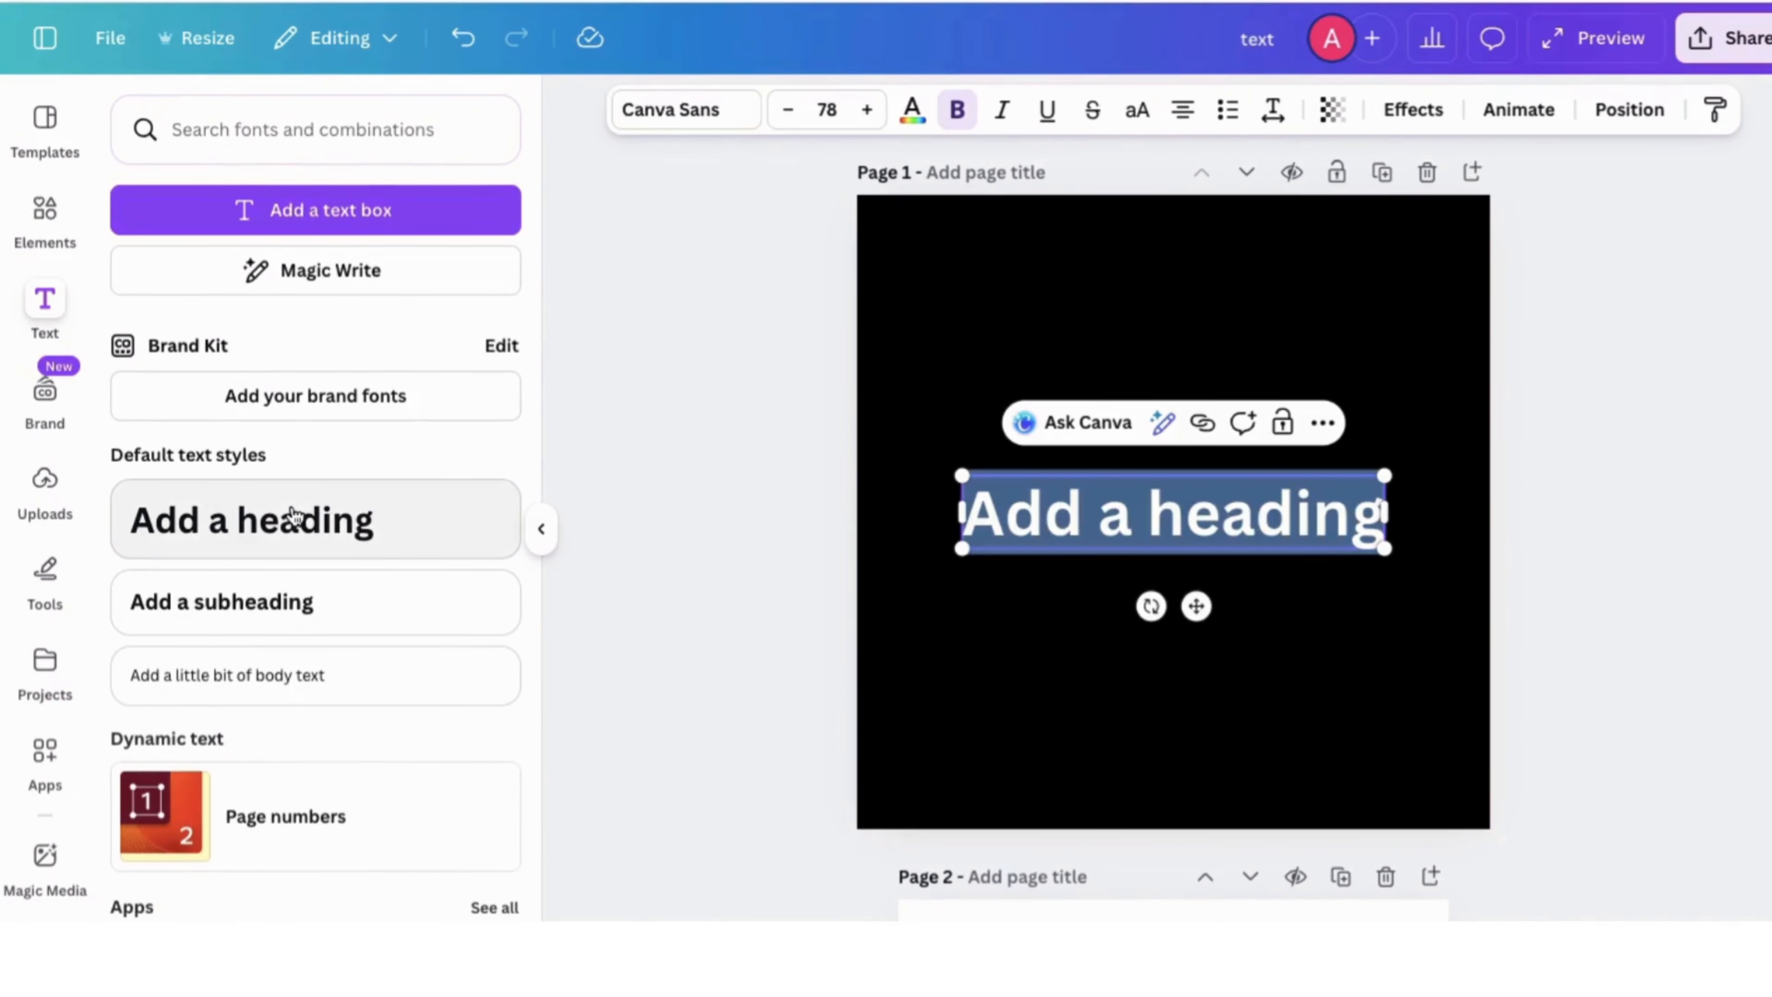
pyautogui.click(542, 530)
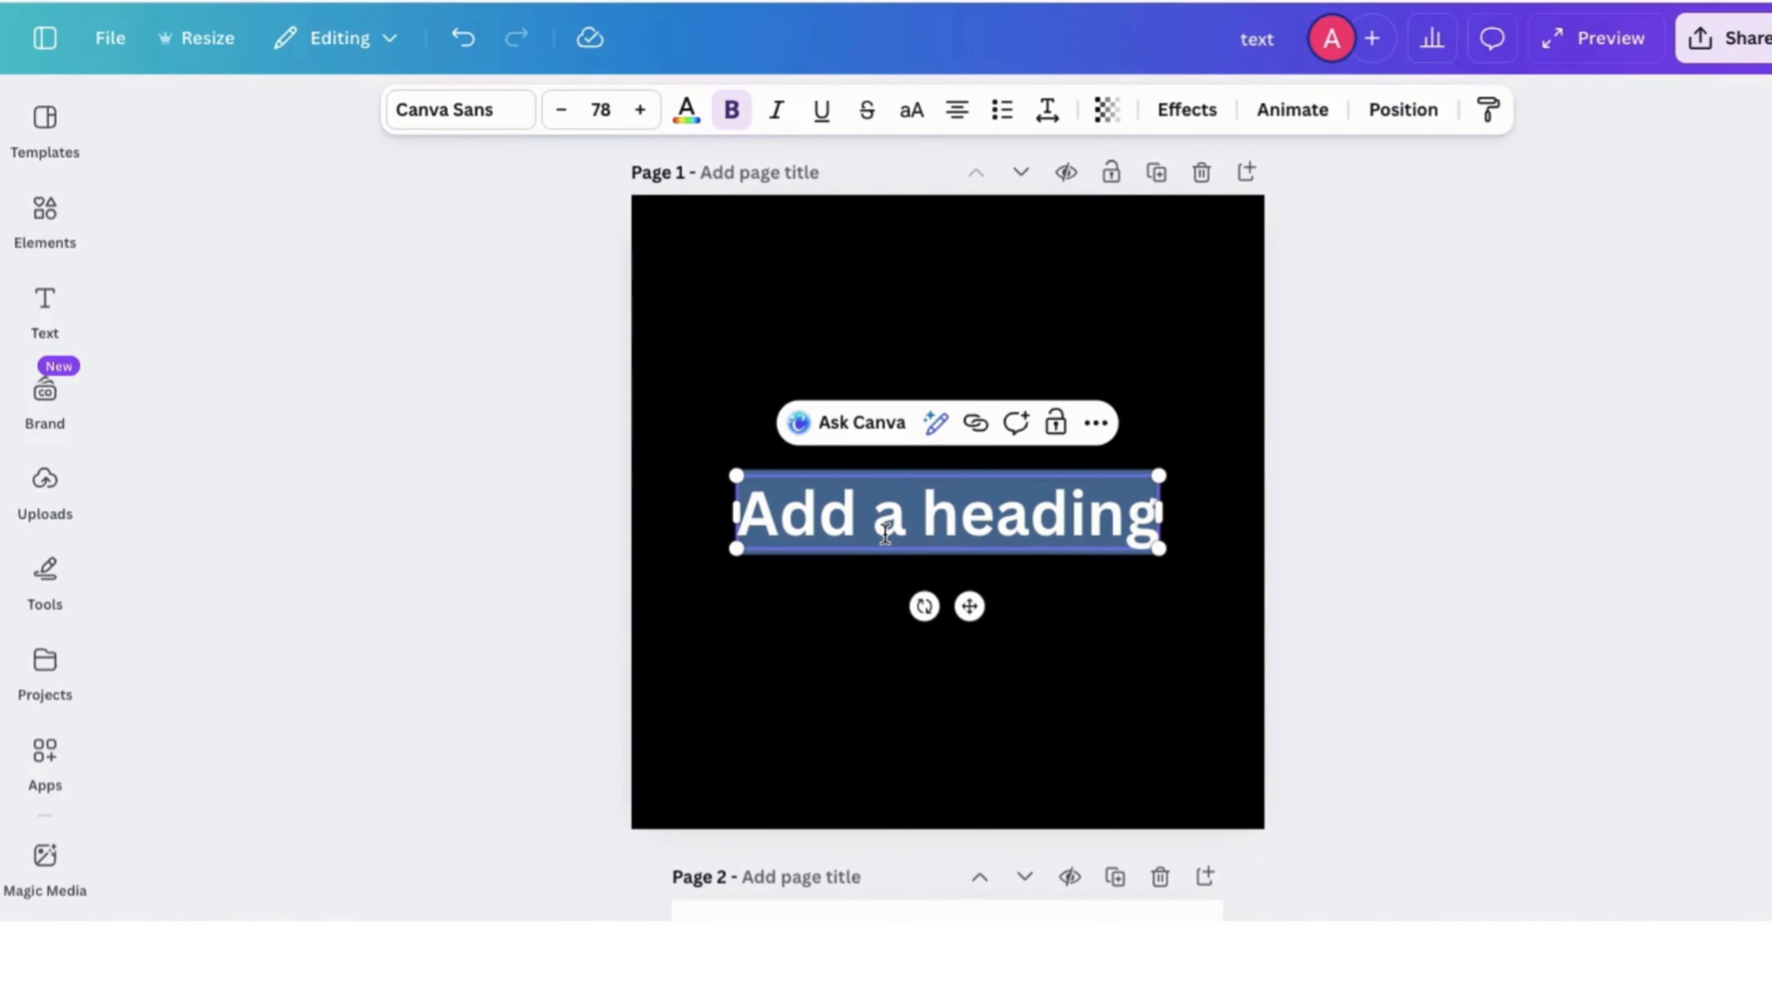
pyautogui.write('B')
# - Set the letter B in the TT Berlinerins font and enlarge it to about size 277
pyautogui.click(481, 118)
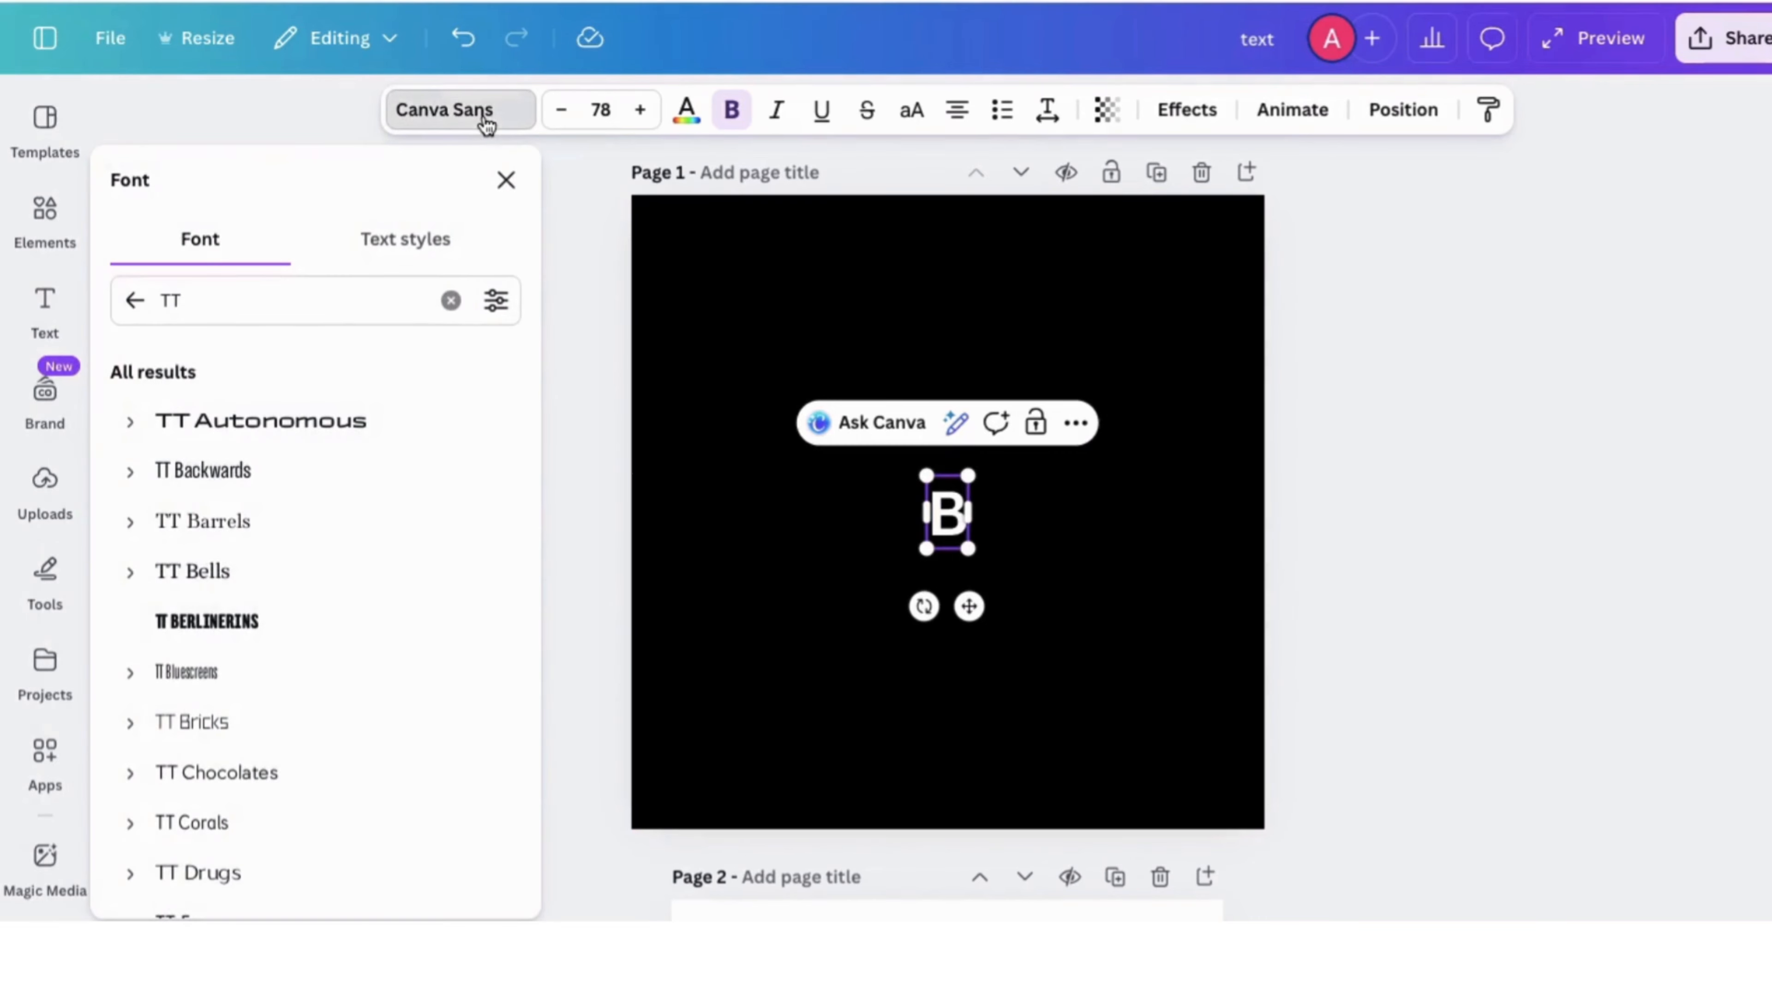
pyautogui.click(224, 633)
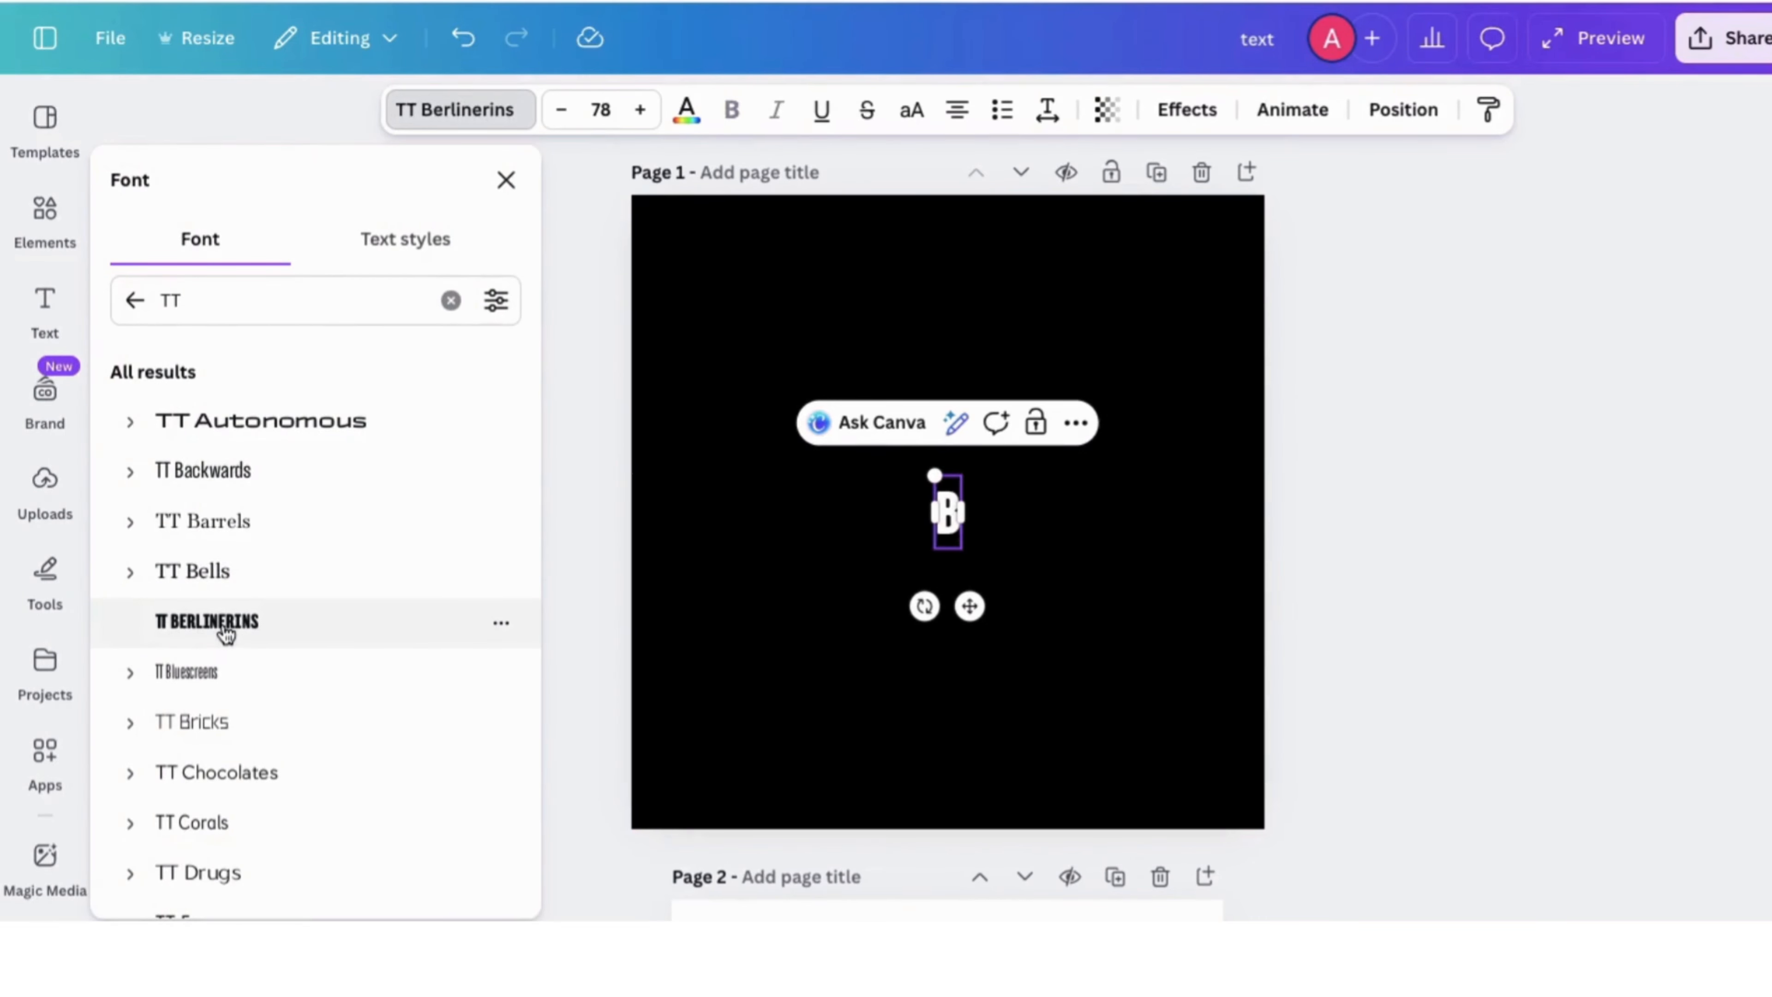
pyautogui.moveTo(930, 477); pyautogui.dragTo(752, 337)
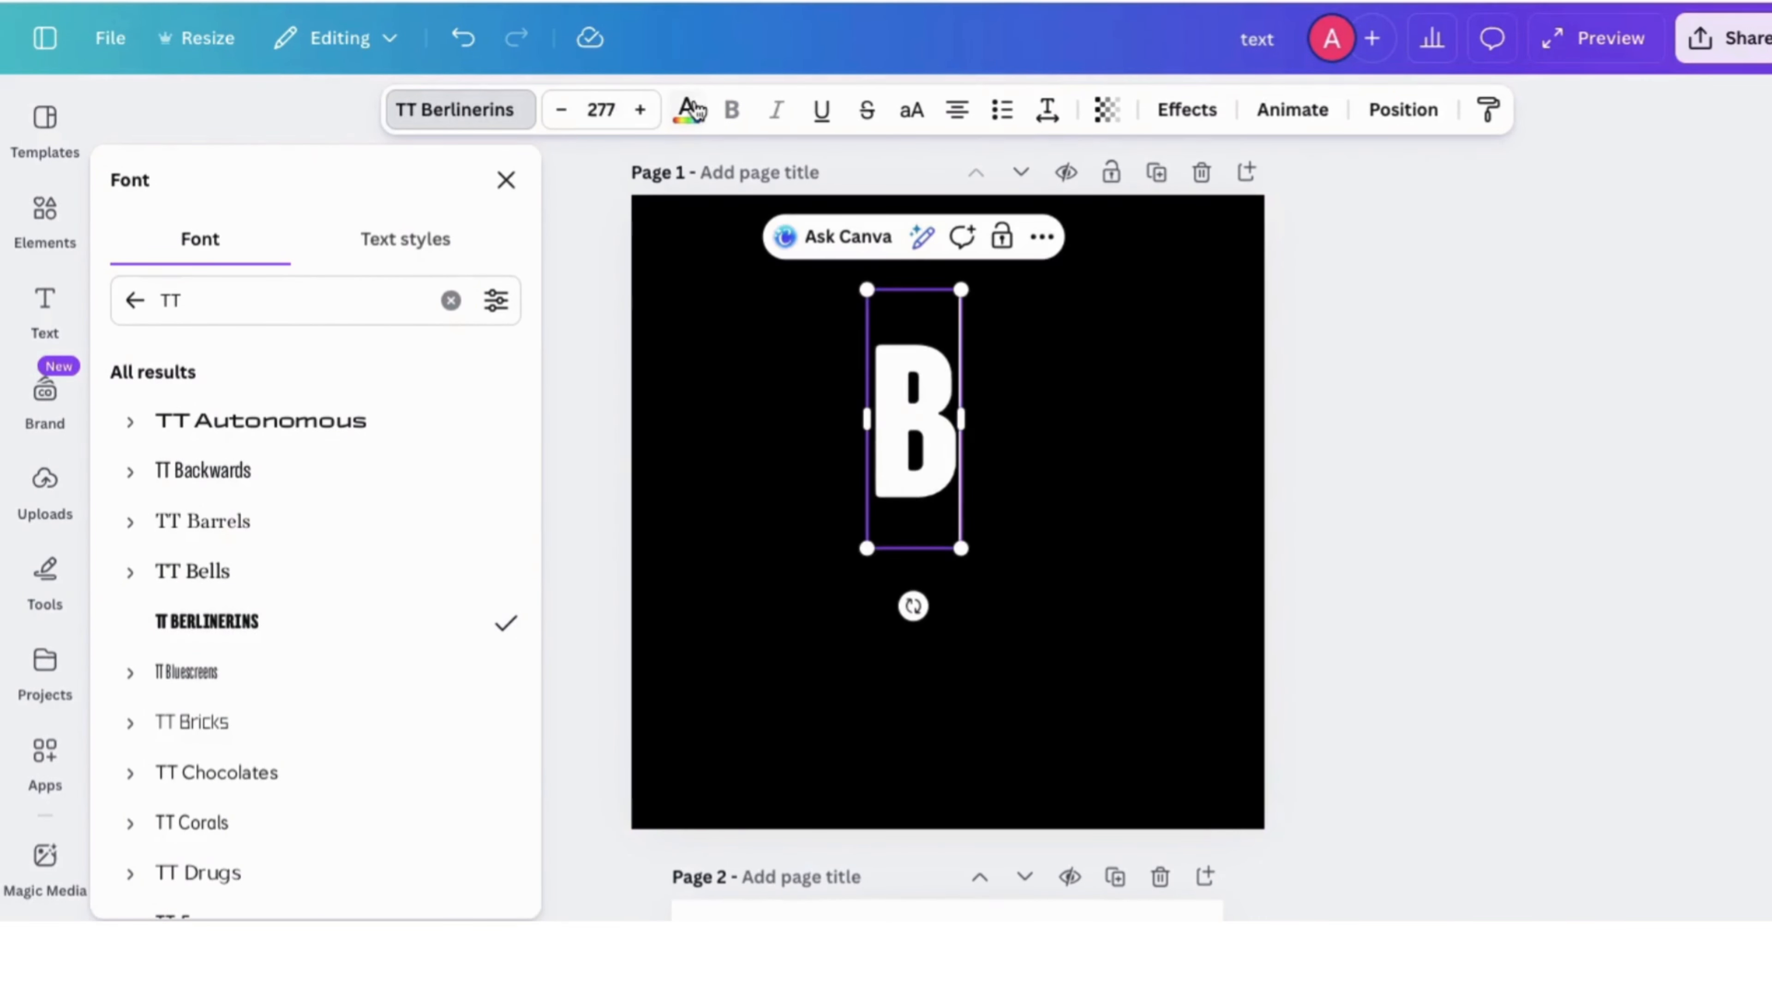
# - Fill the letter B with the 90° linear gradient from #ff5c00 to #fff8ff
pyautogui.click(686, 109)
pyautogui.click(316, 365)
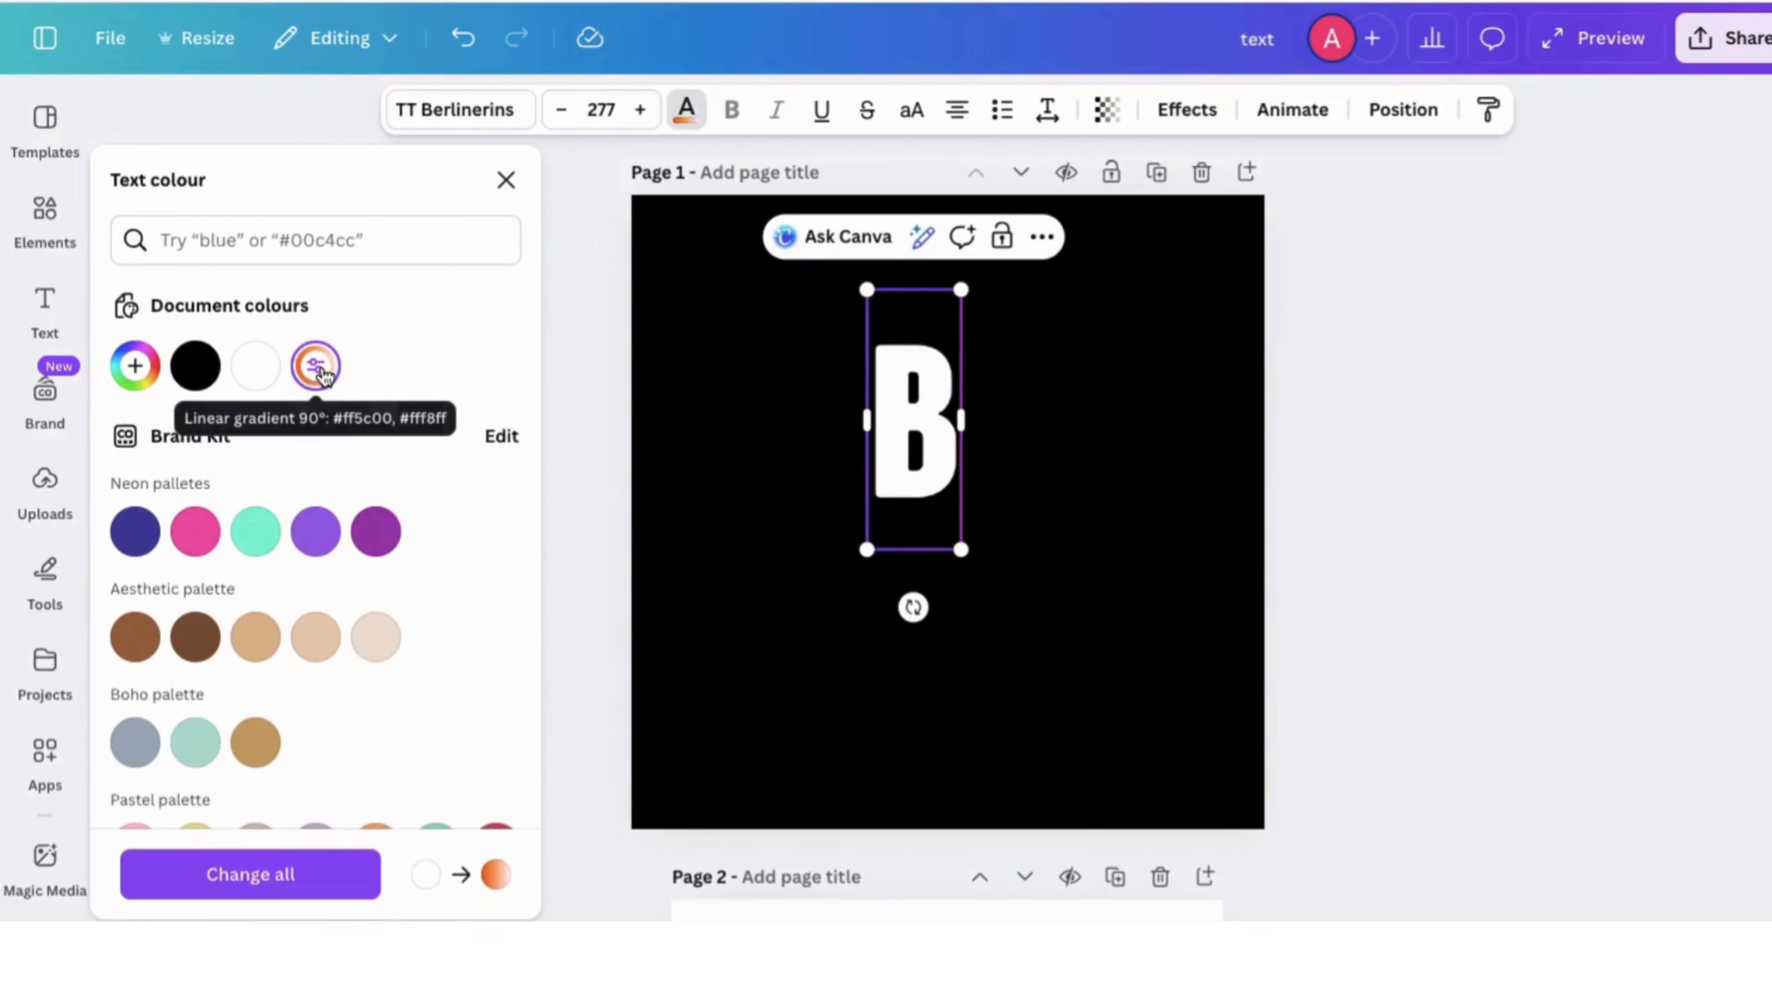
pyautogui.doubleClick(939, 422)
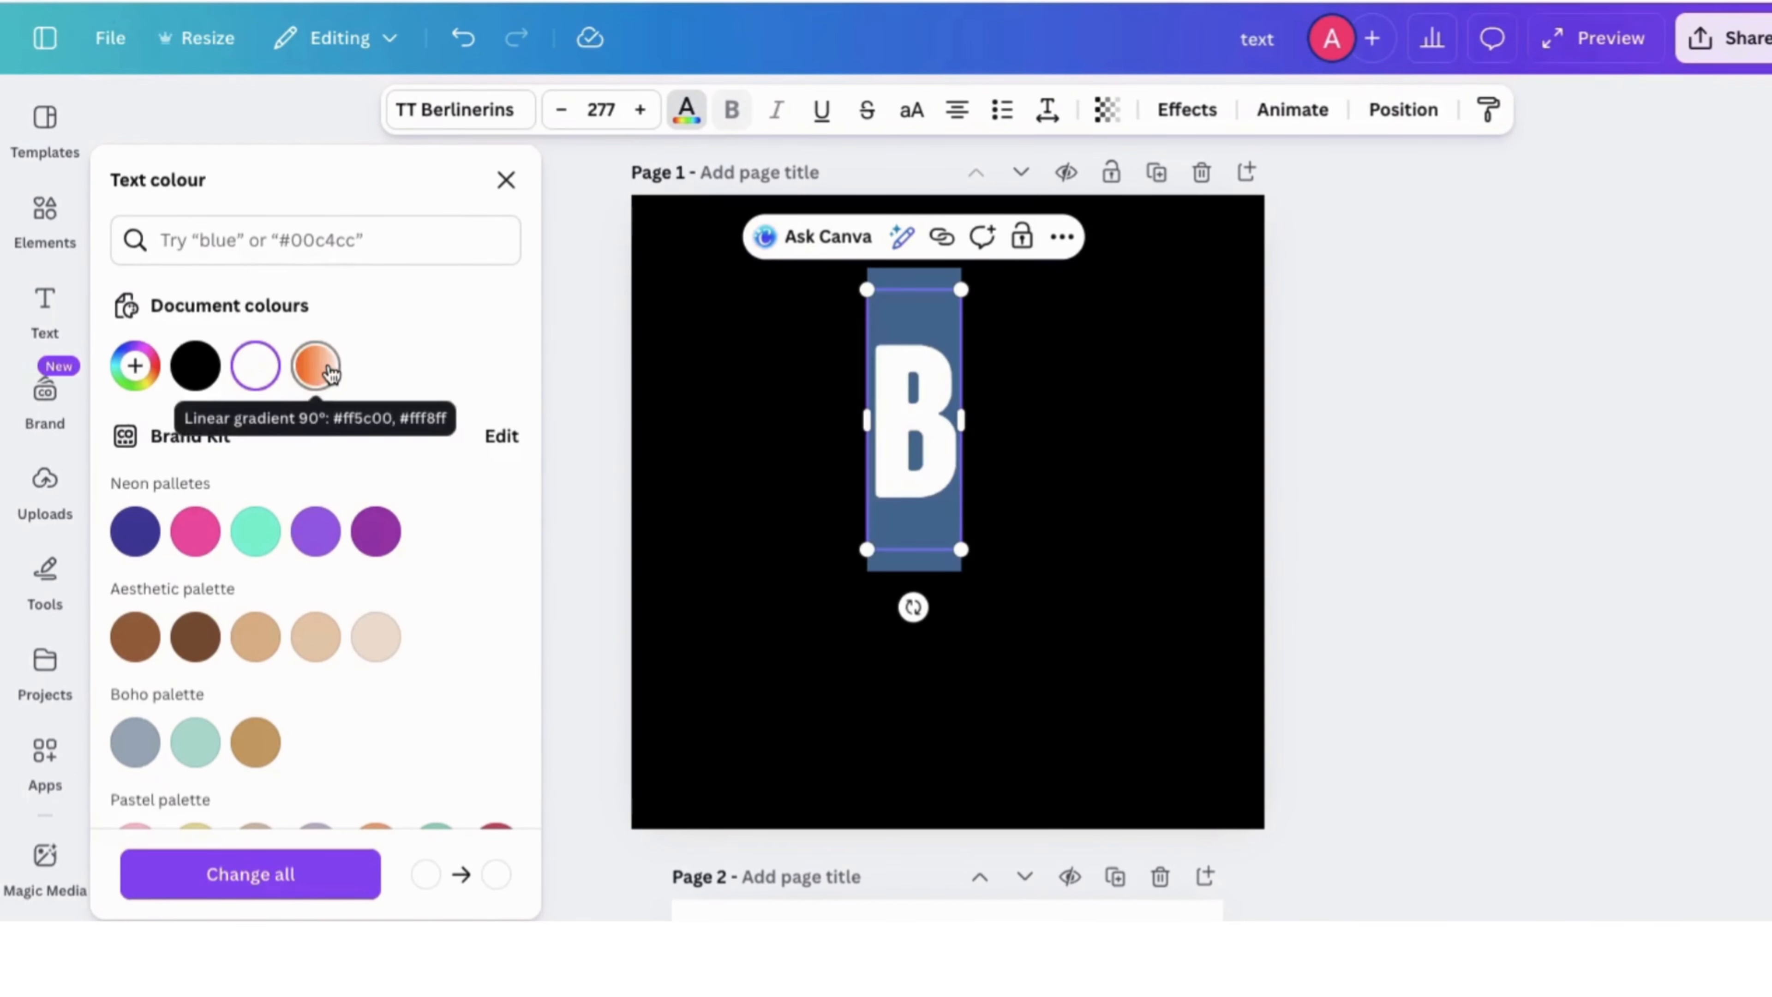
pyautogui.click(315, 365)
pyautogui.click(134, 366)
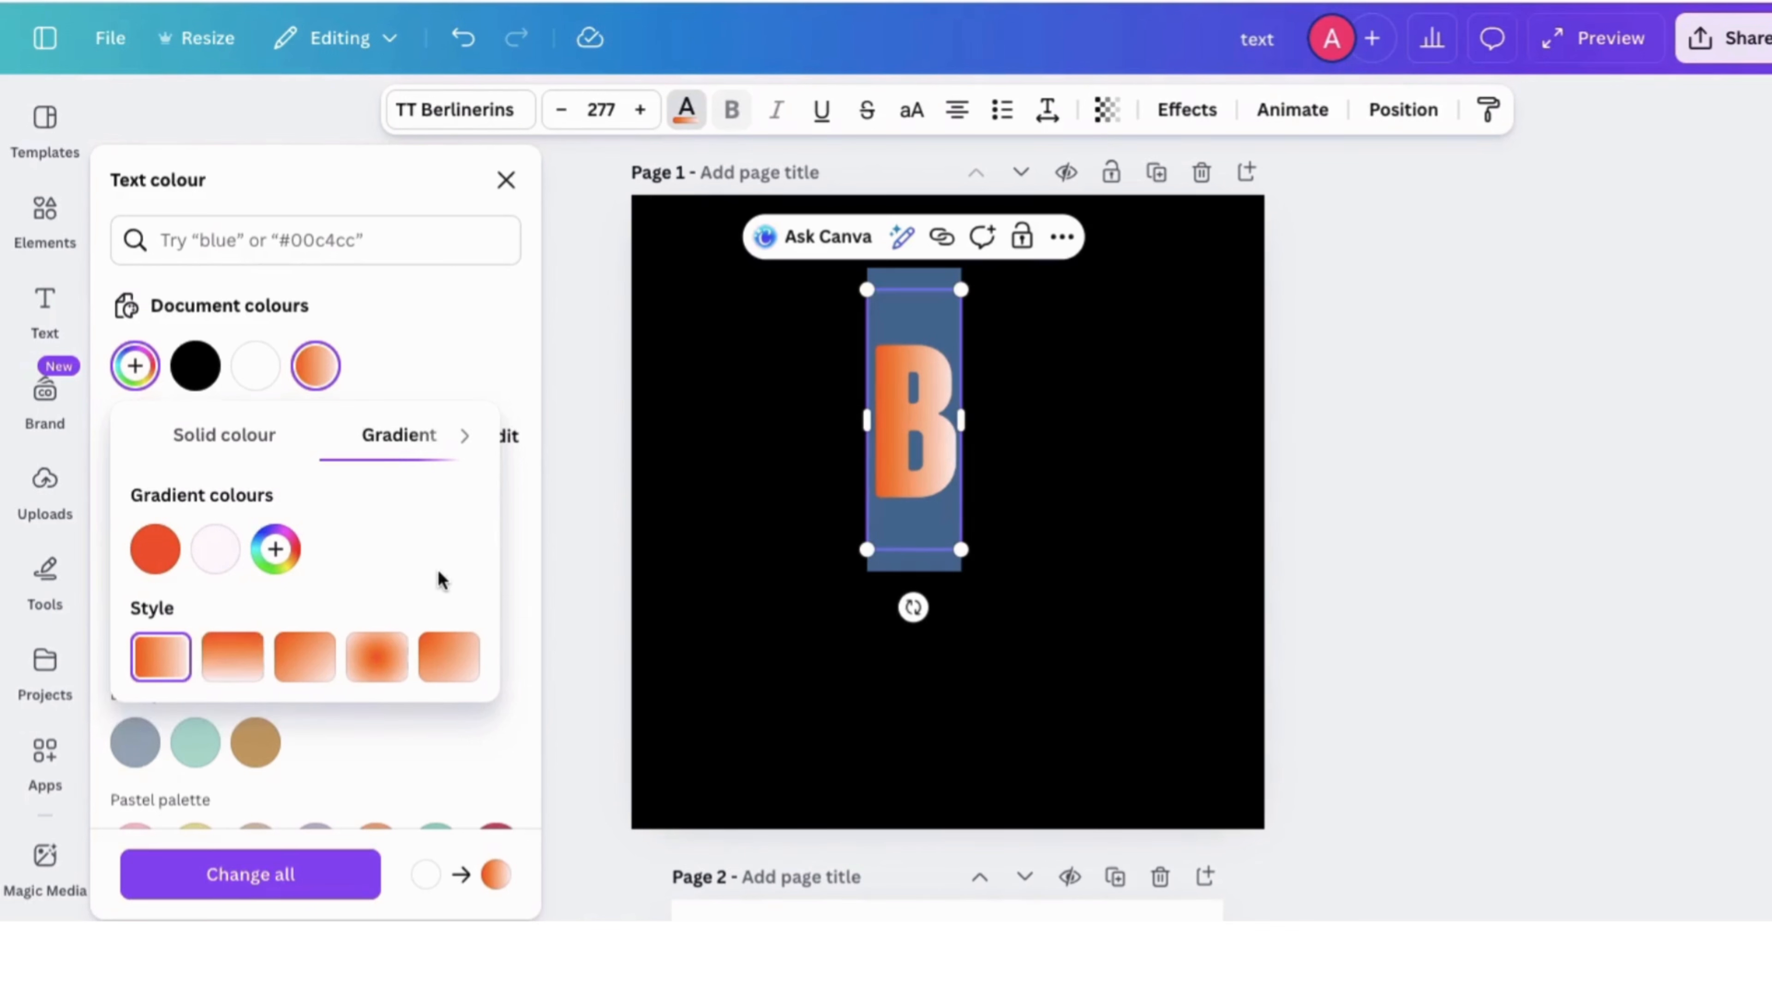
pyautogui.click(508, 181)
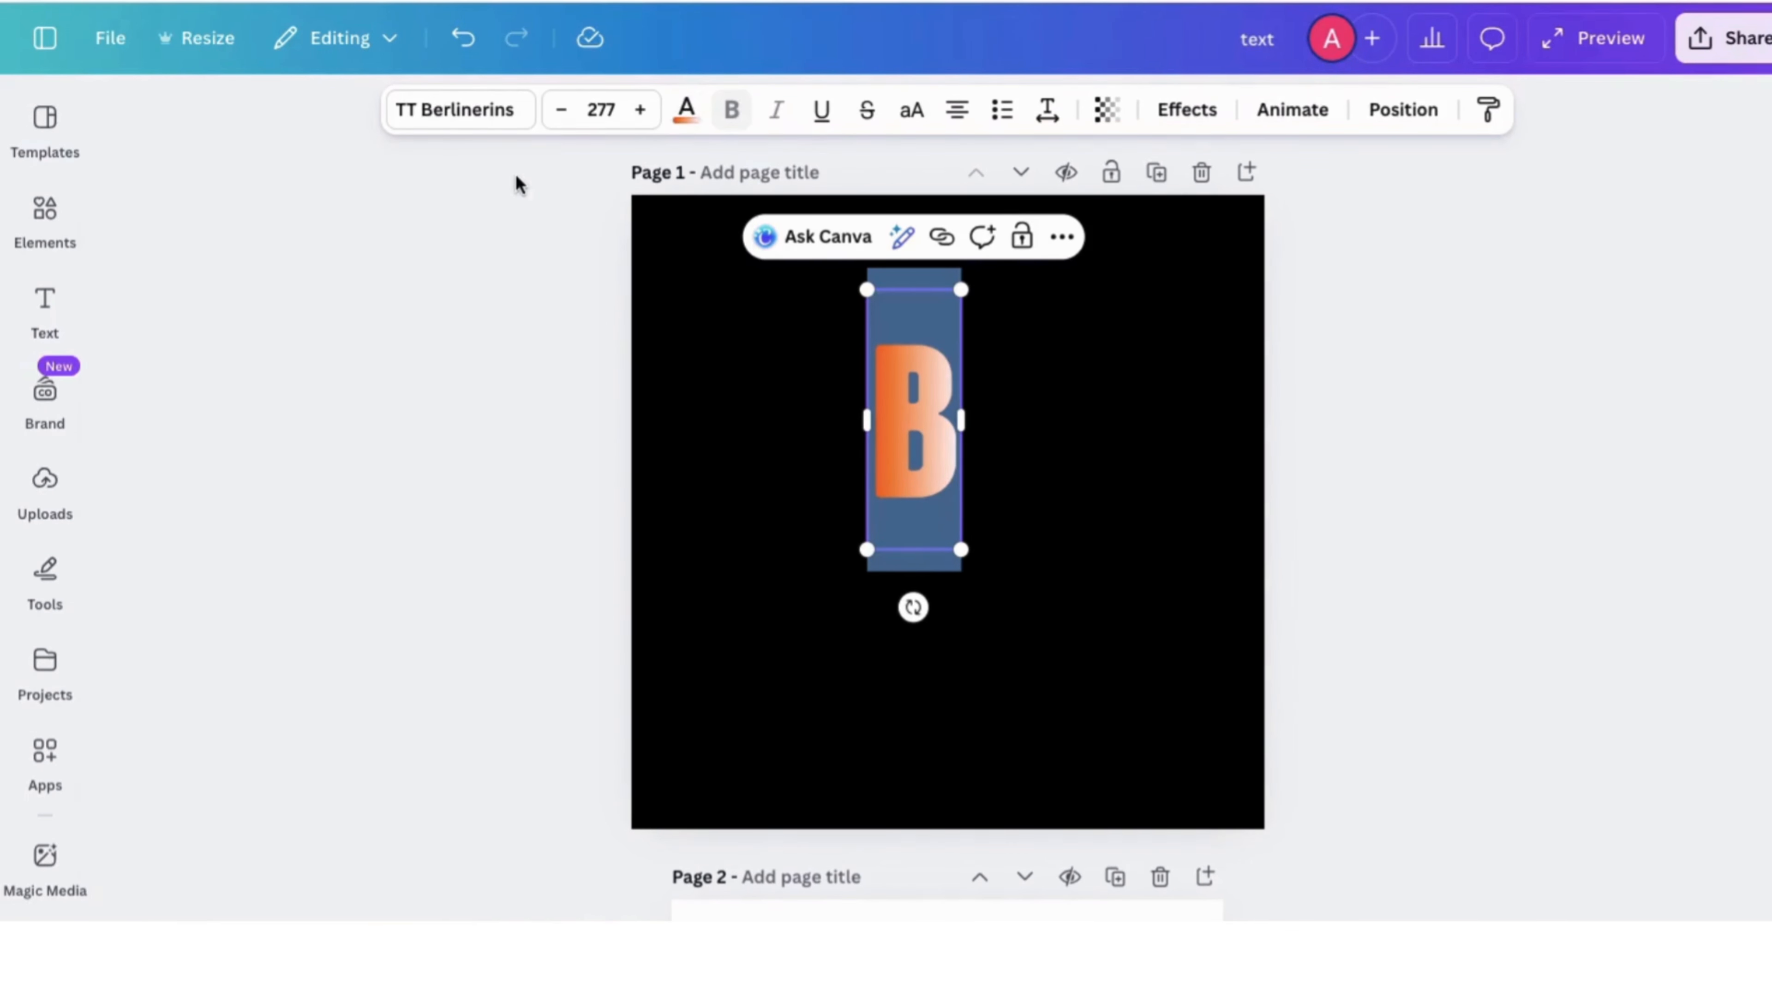
# - Move the B to the left and spell BRIGHT with separate copies of it, changing the second letter to R
pyautogui.click(1060, 426)
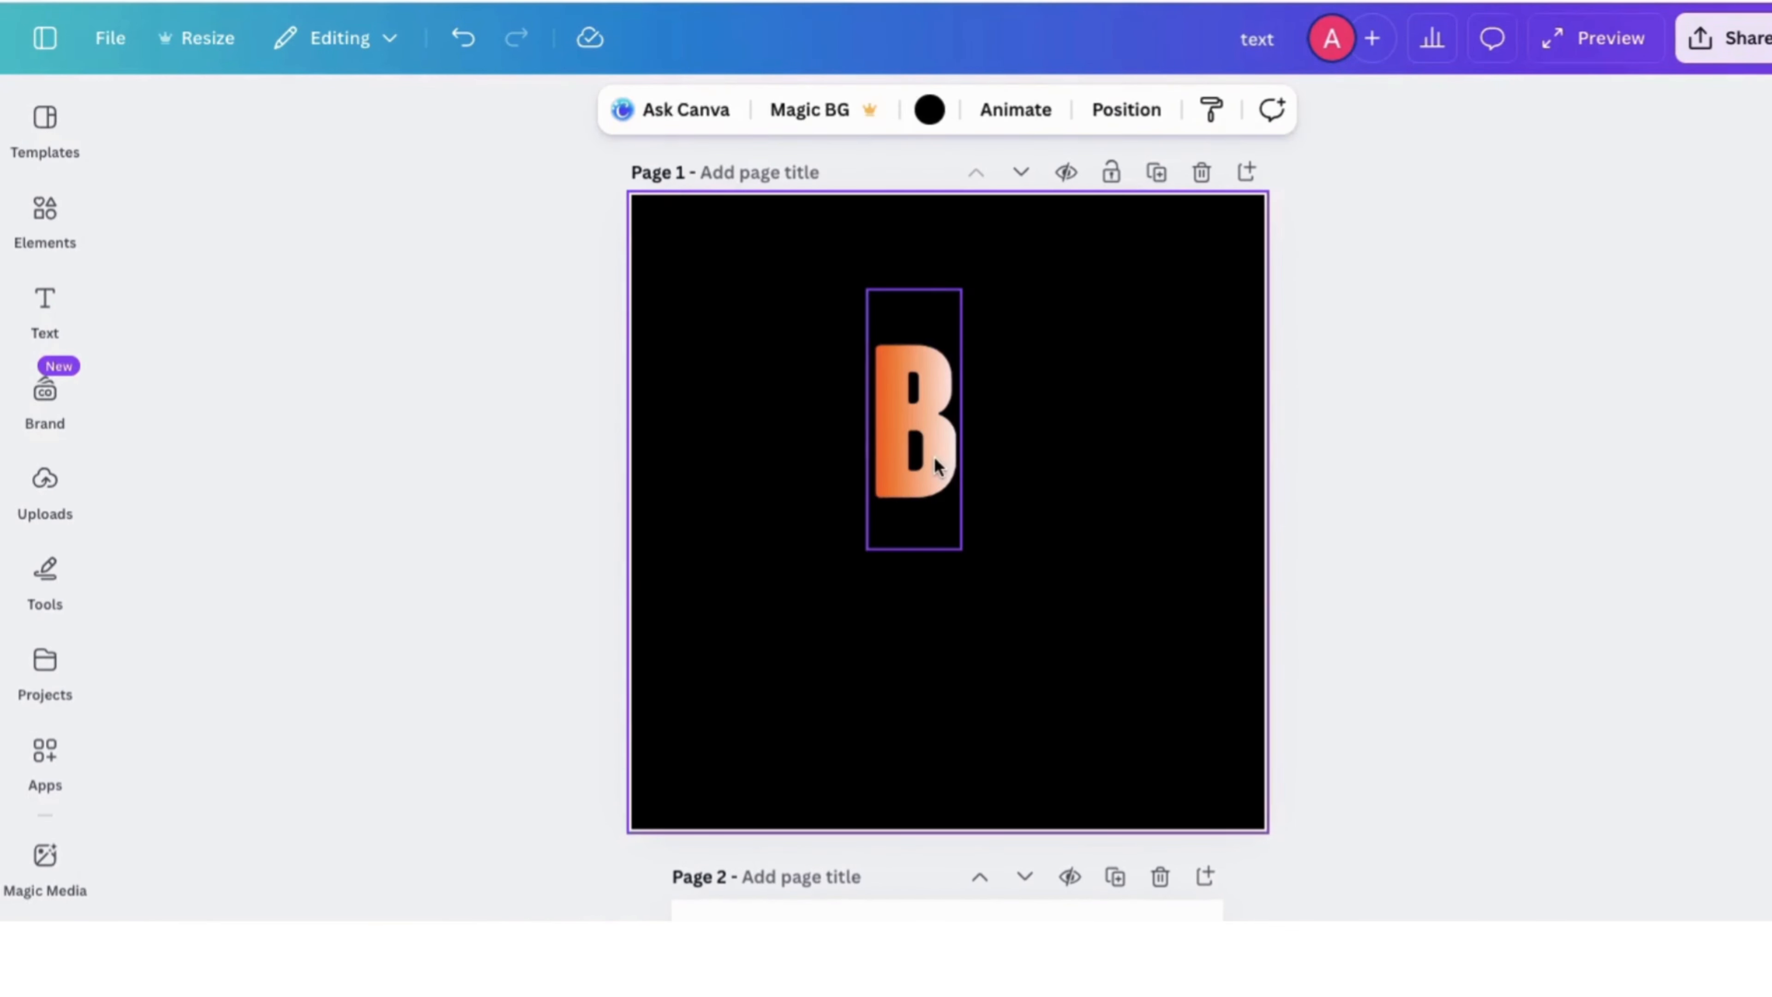
pyautogui.moveTo(935, 457); pyautogui.dragTo(774, 480)
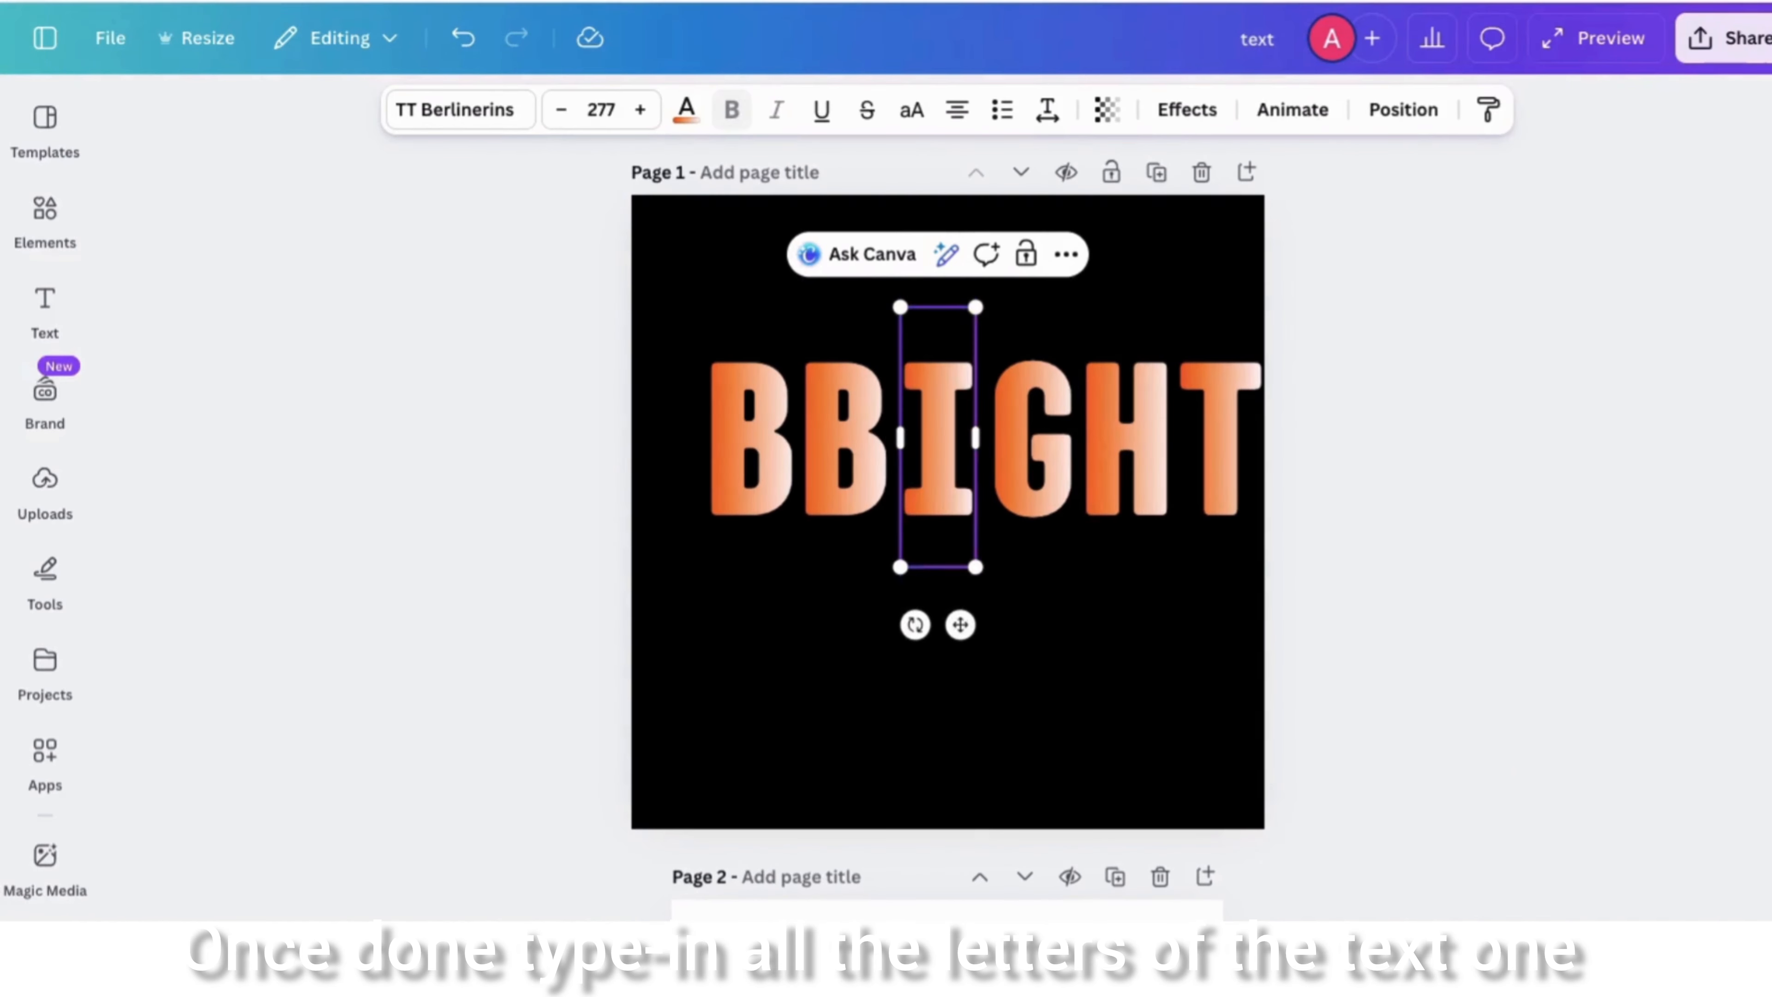
pyautogui.click(860, 496)
pyautogui.doubleClick(860, 496)
pyautogui.write('R')
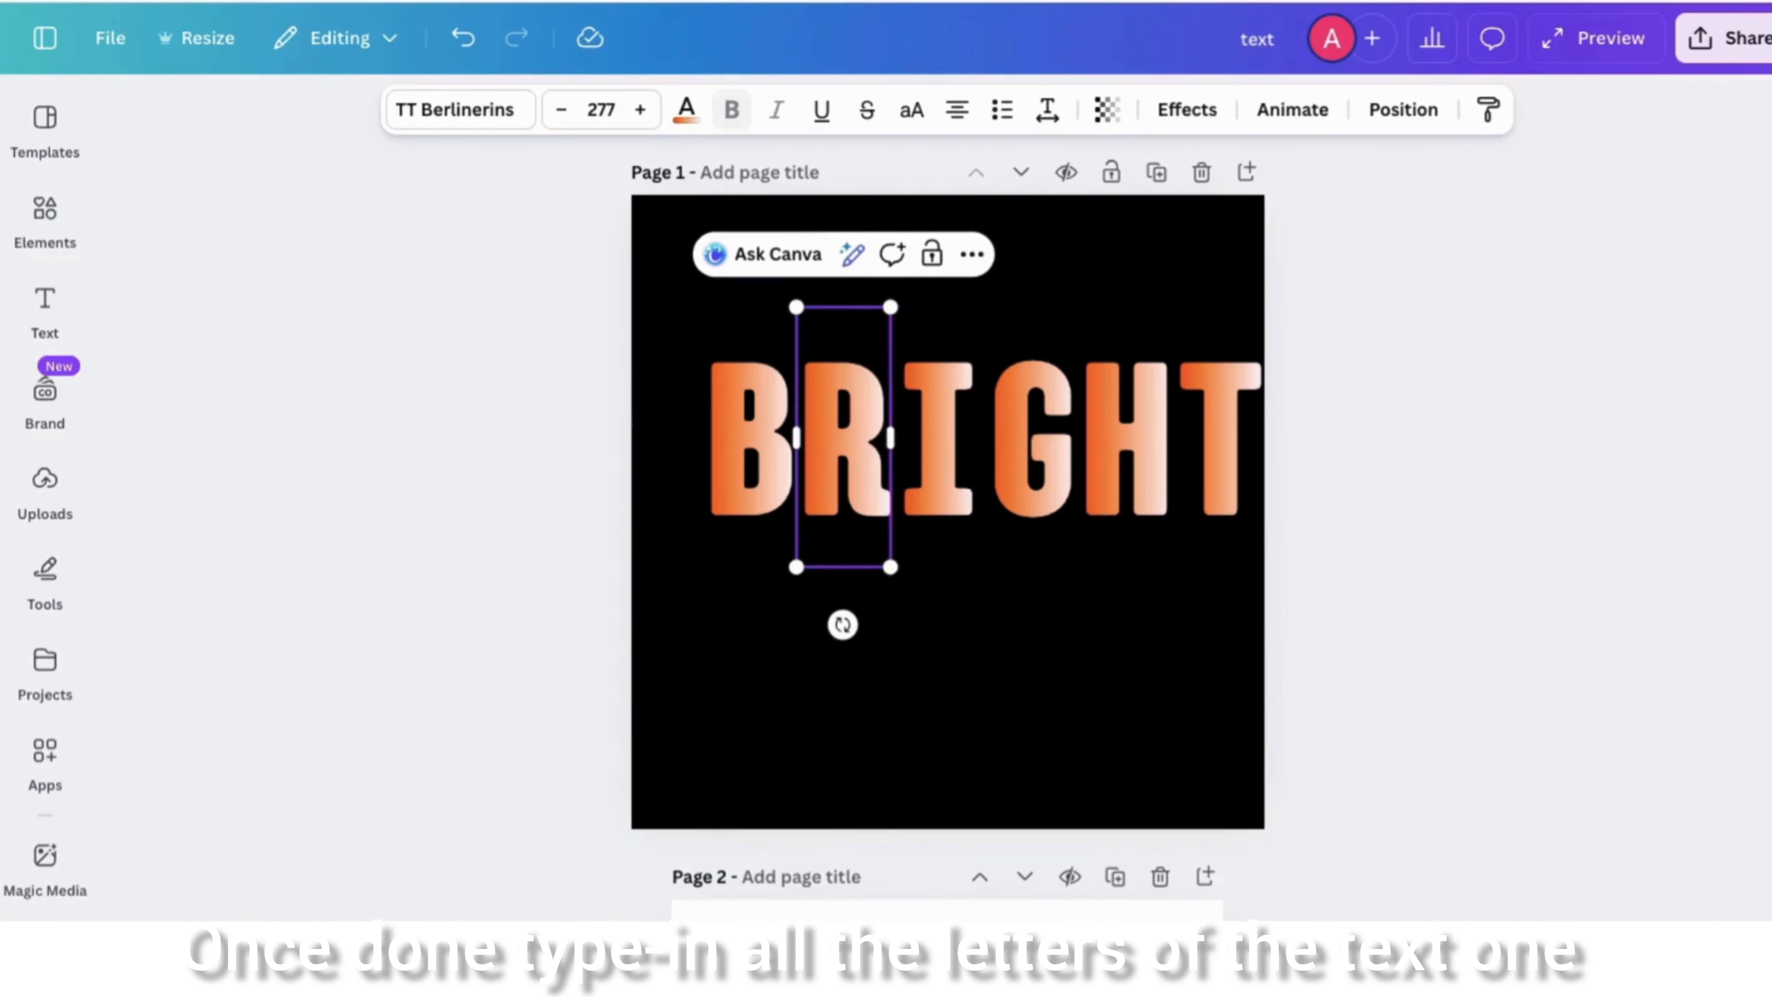
pyautogui.click(1316, 534)
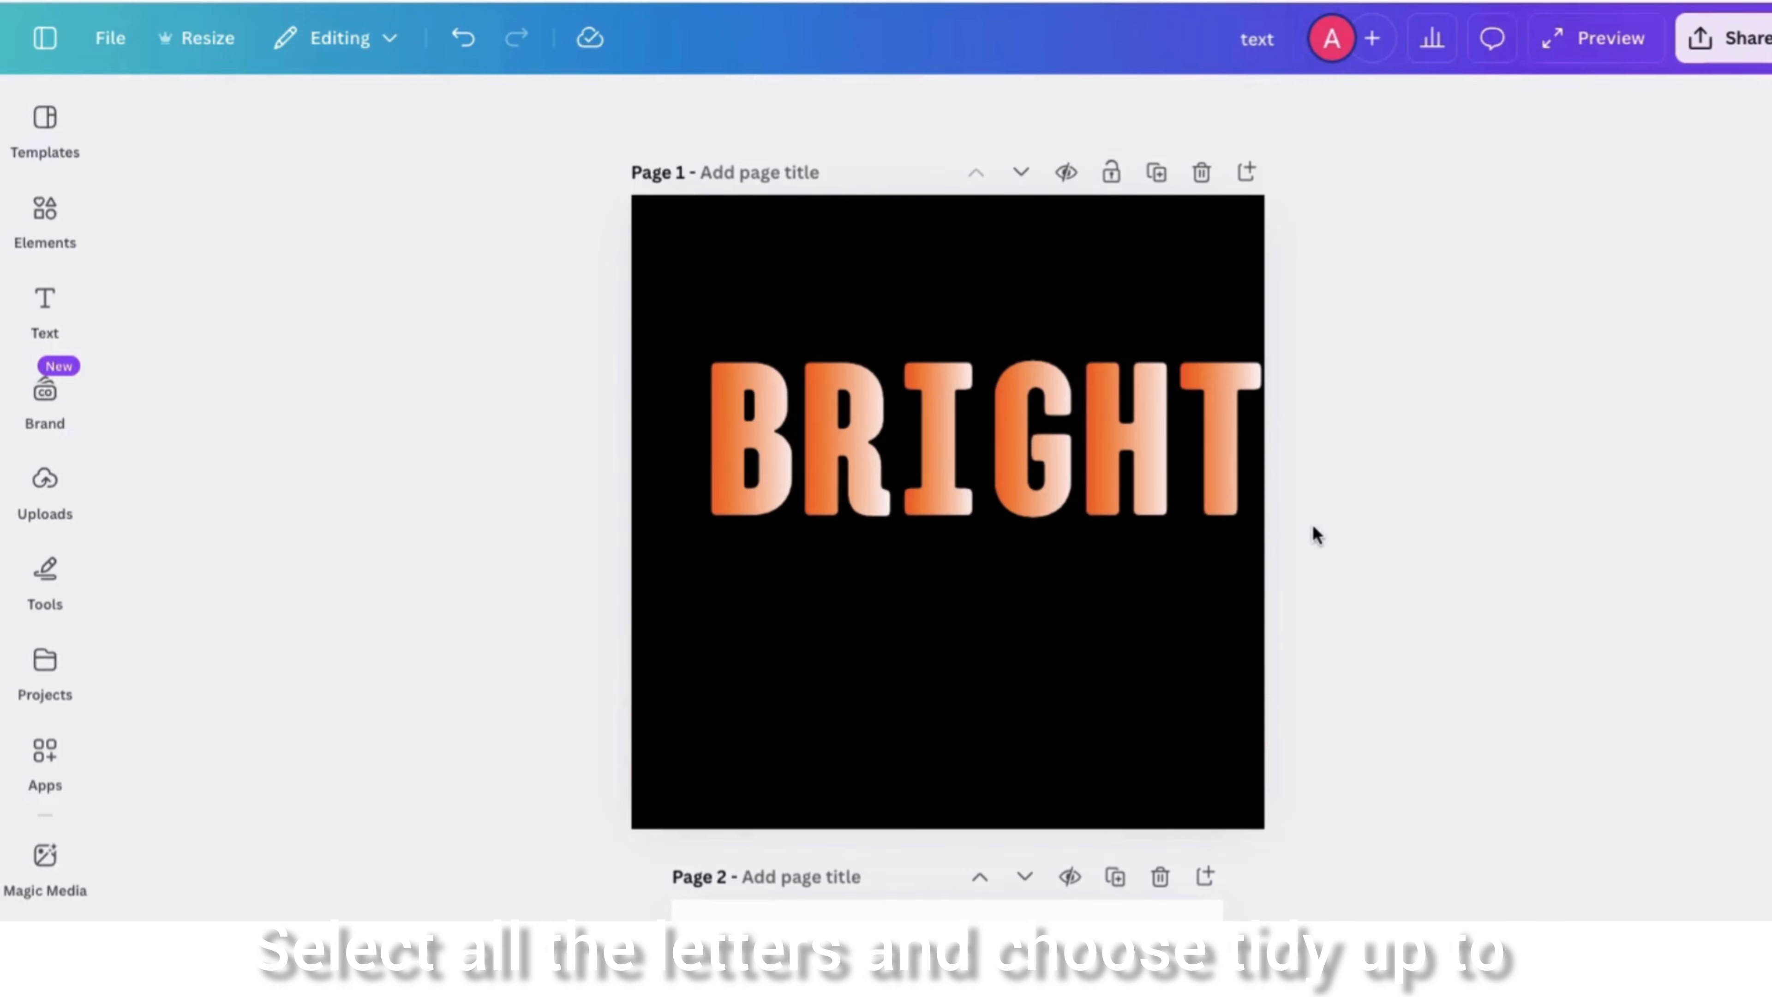
# - Select all six BRIGHT letters together and reduce their spacing until they overlap
pyautogui.moveTo(686, 320); pyautogui.dragTo(1265, 502)
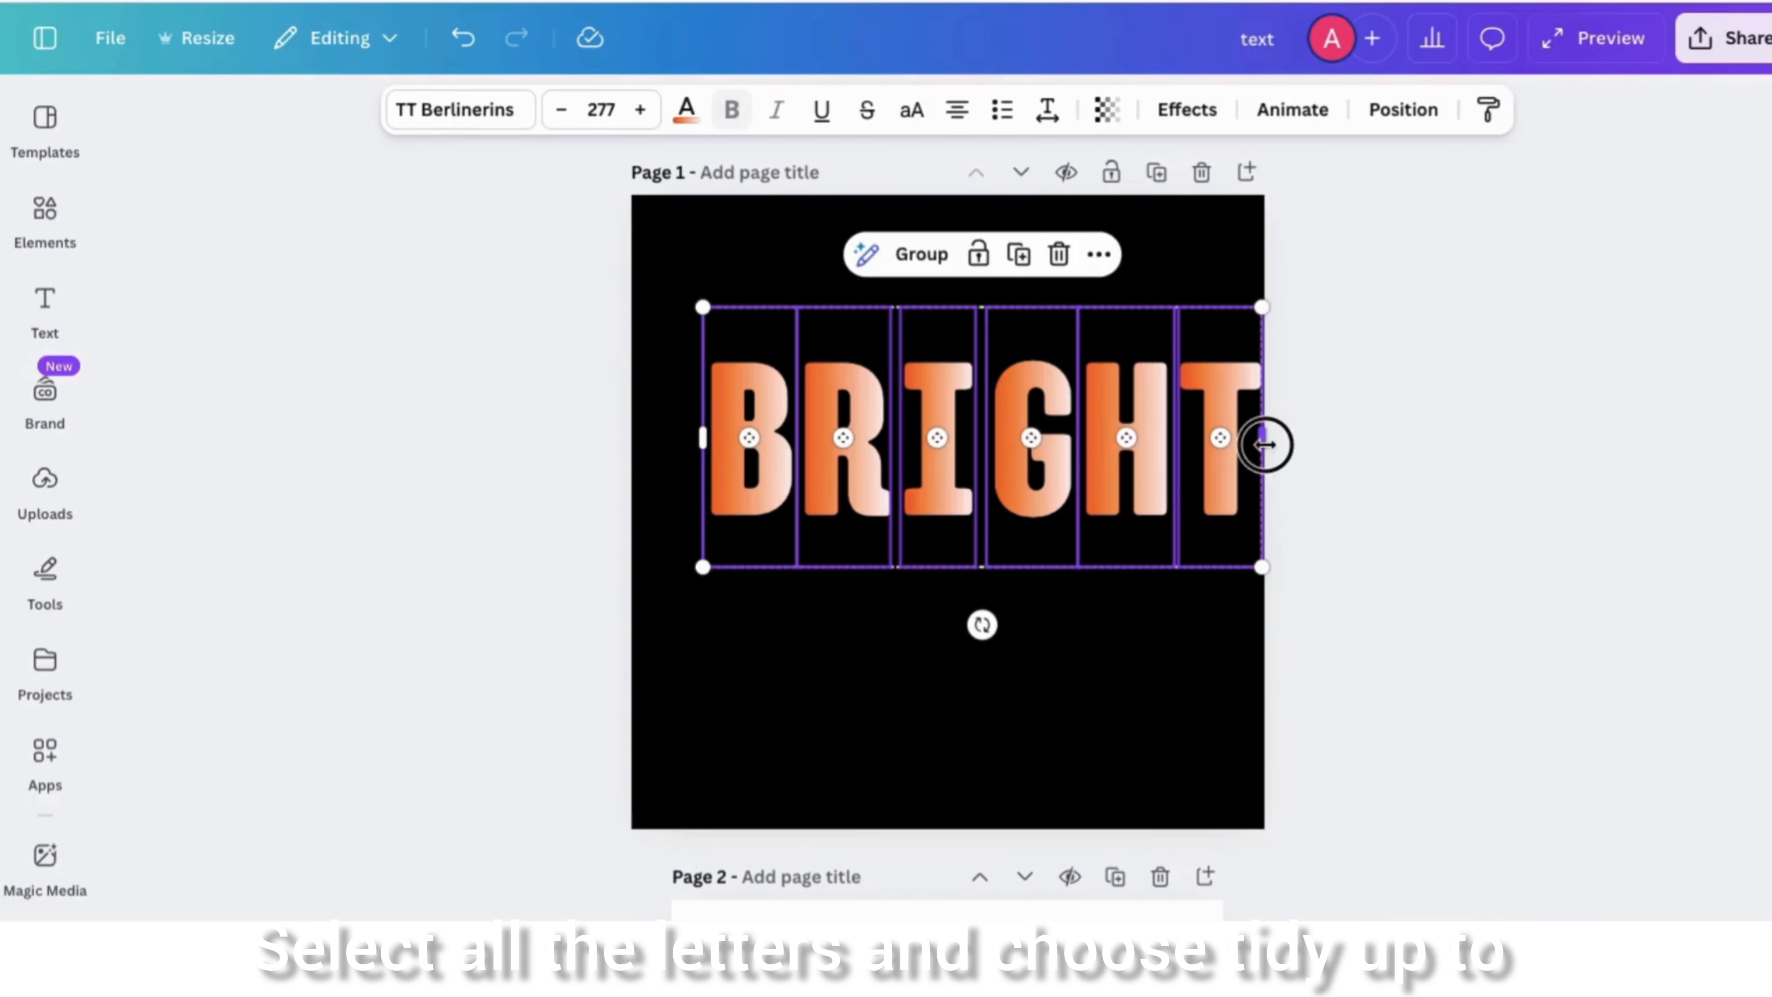
pyautogui.moveTo(1265, 439); pyautogui.dragTo(1143, 453)
pyautogui.click(1191, 400)
# - Reverse the layer order of the letters so B is topmost, followed by R, I, G, H and T
pyautogui.click(1125, 117)
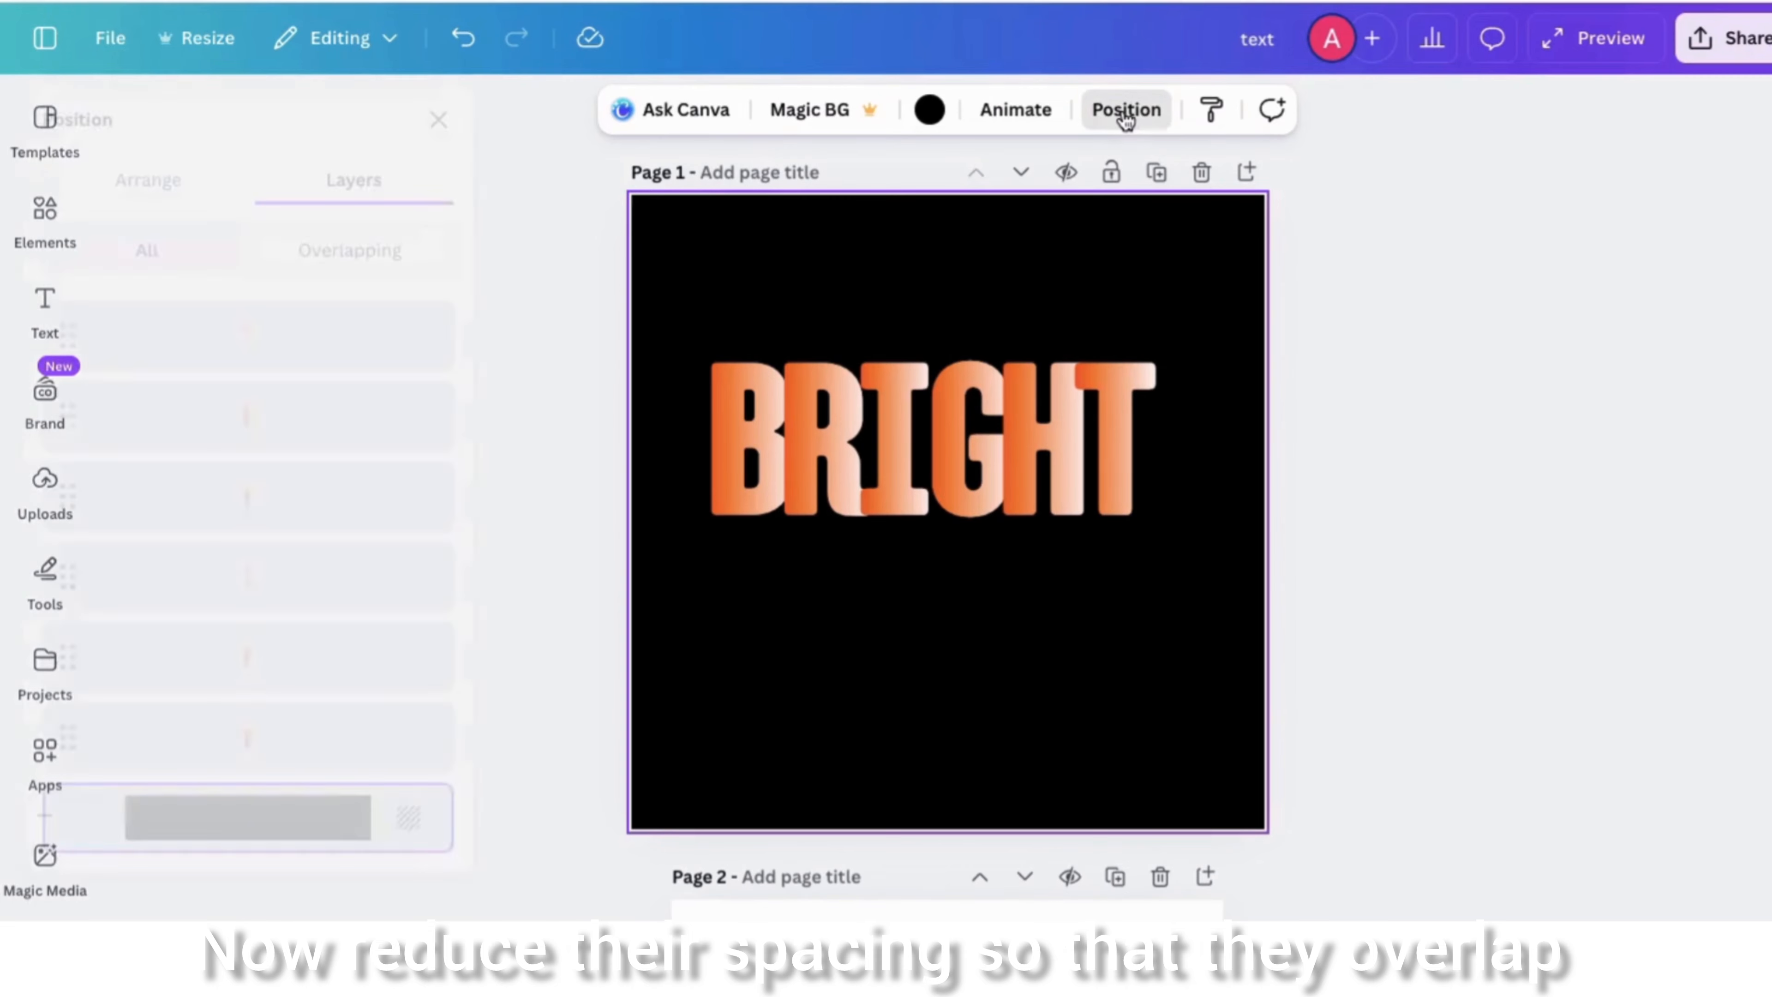
pyautogui.moveTo(332, 359); pyautogui.dragTo(364, 800)
pyautogui.moveTo(368, 402); pyautogui.dragTo(408, 709)
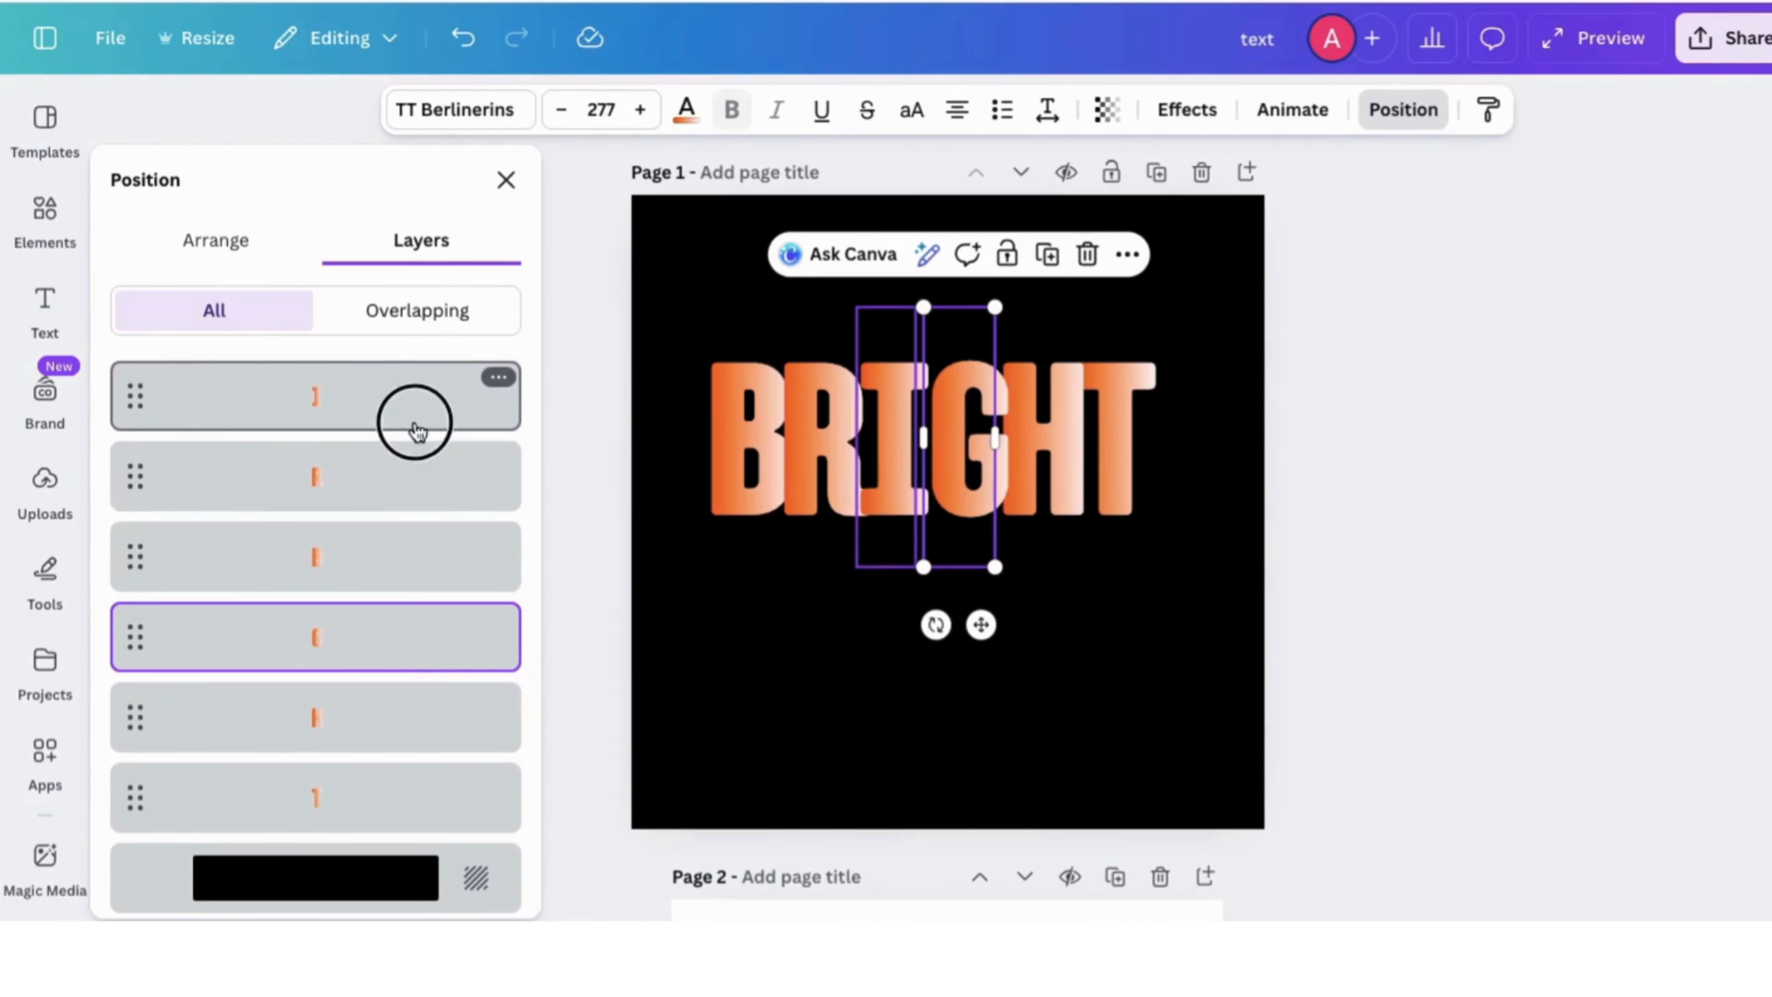
pyautogui.moveTo(417, 432); pyautogui.dragTo(457, 557)
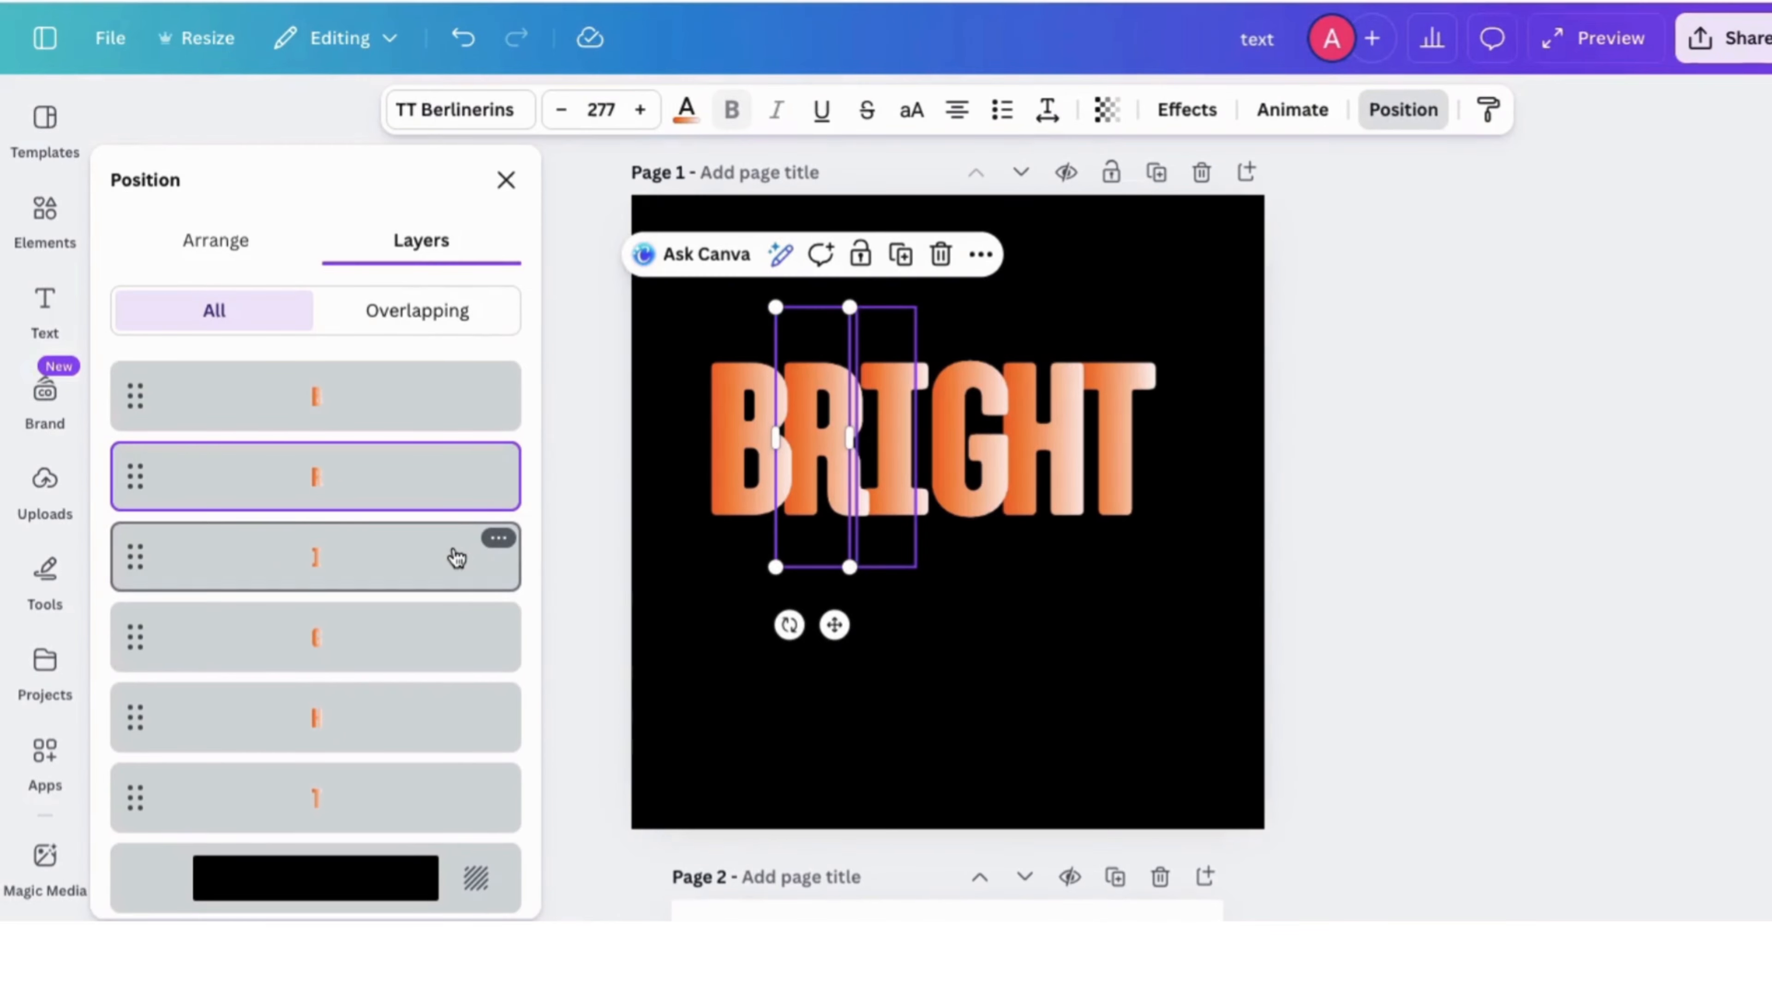
pyautogui.click(1207, 455)
# - Nudge the individual BRIGHT letters horizontally to even out how they overlap
pyautogui.moveTo(977, 412); pyautogui.dragTo(1017, 407)
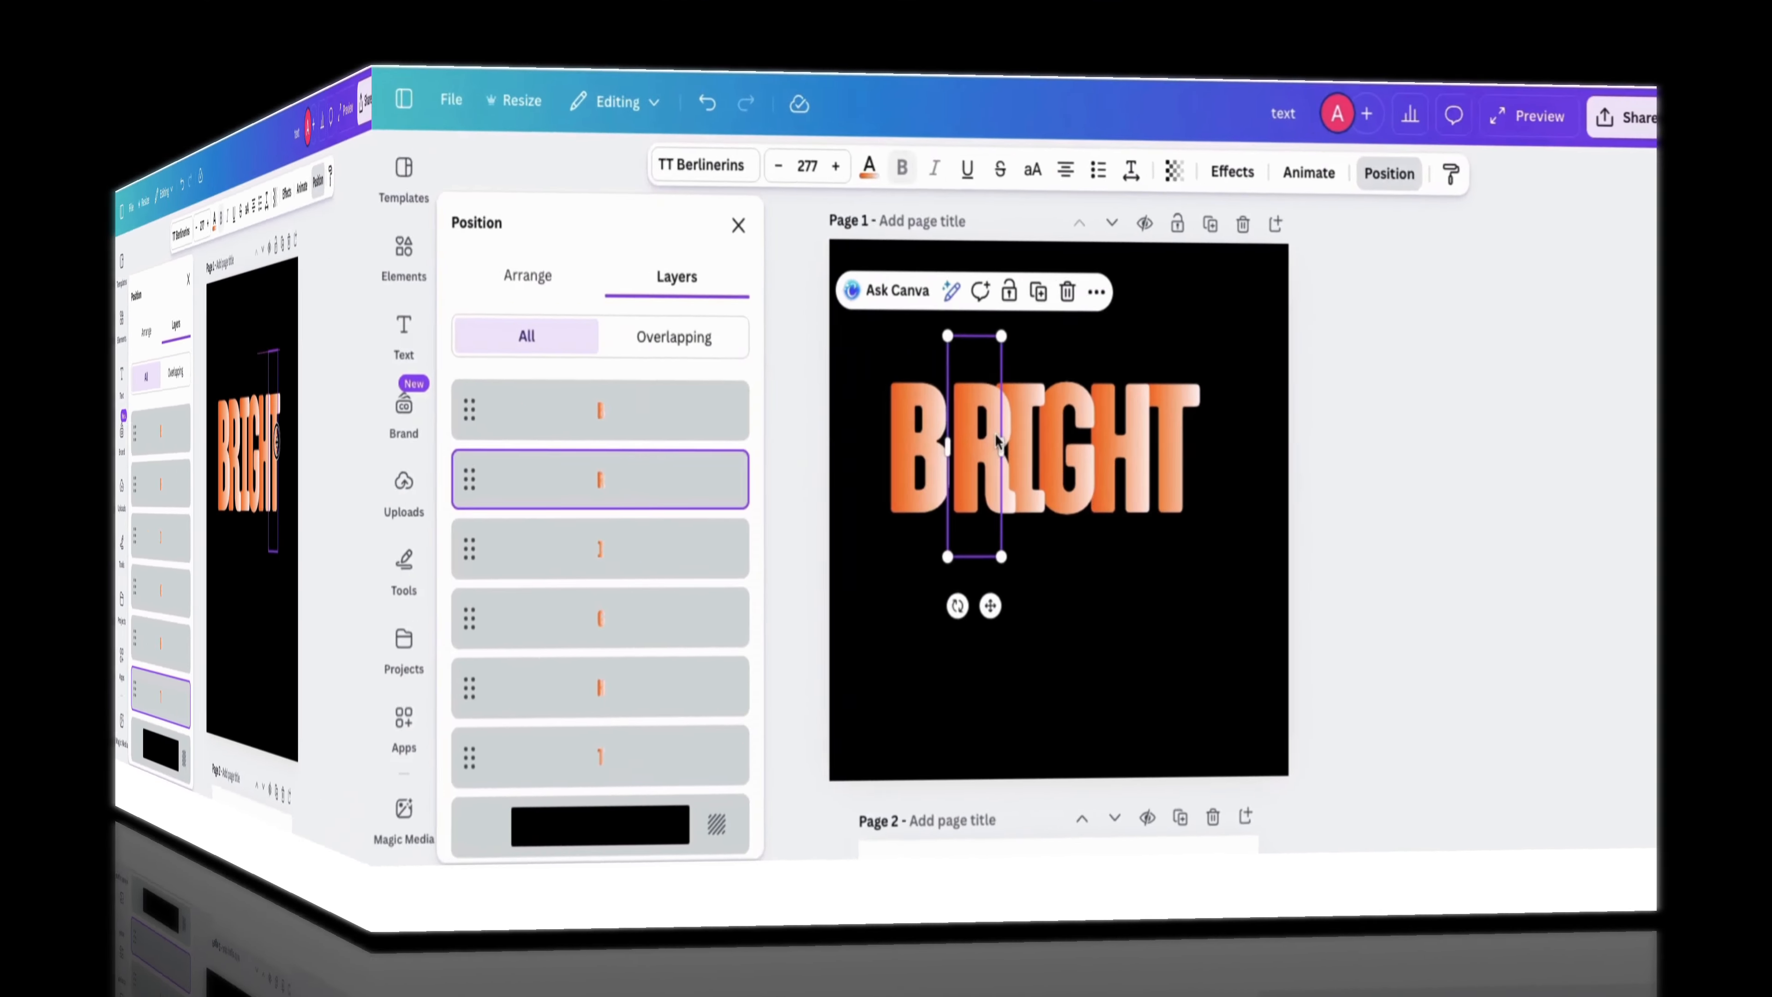
pyautogui.moveTo(998, 439); pyautogui.dragTo(991, 409)
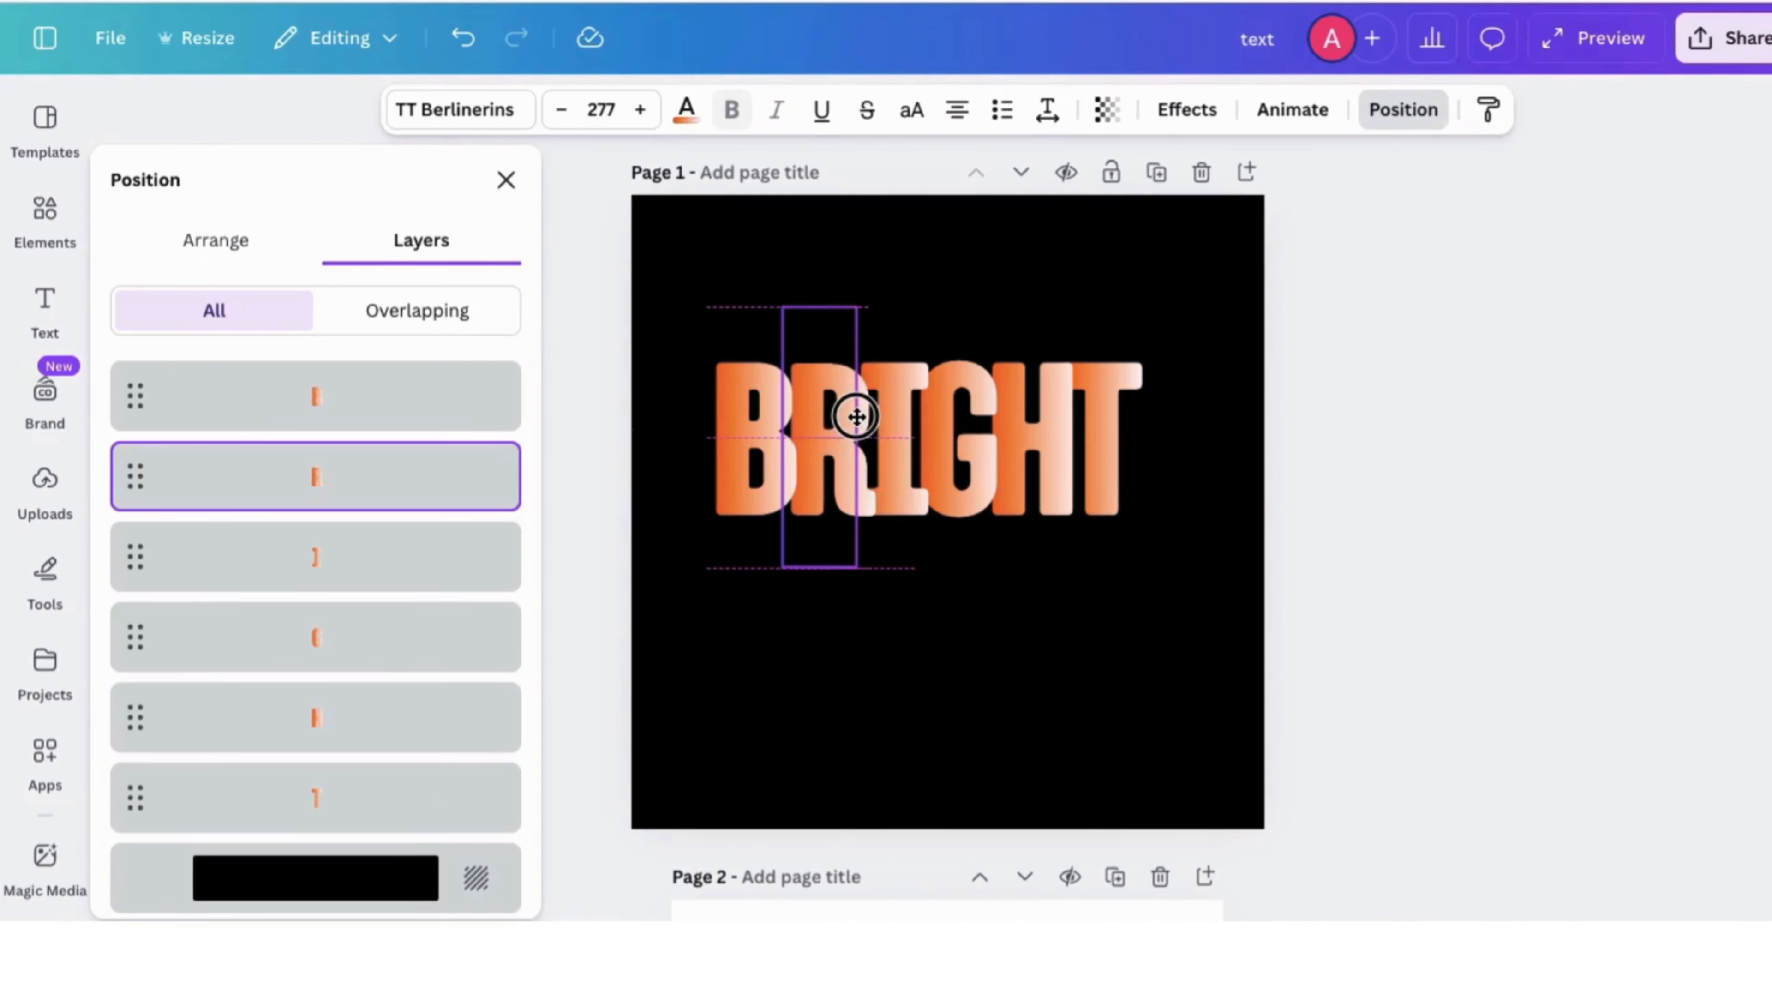
pyautogui.moveTo(856, 417); pyautogui.dragTo(855, 417)
# - Apply a Shadow effect to the letter B and make the shadow black
pyautogui.click(758, 427)
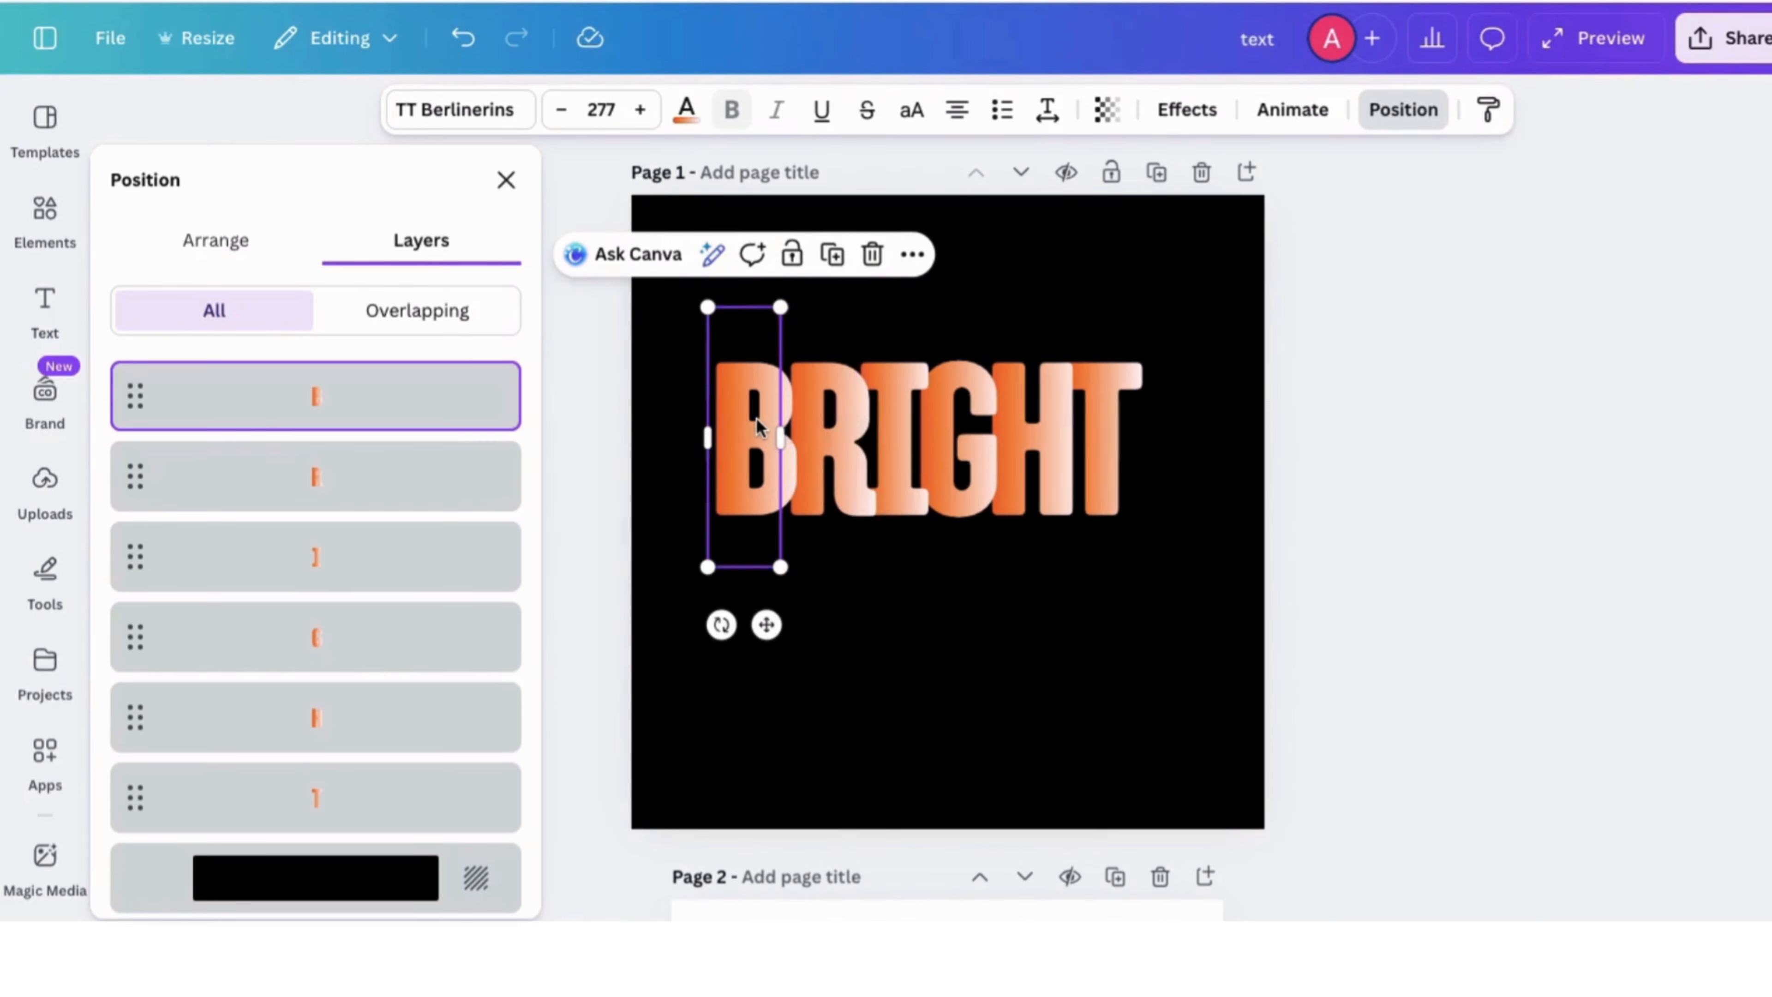
pyautogui.click(1181, 119)
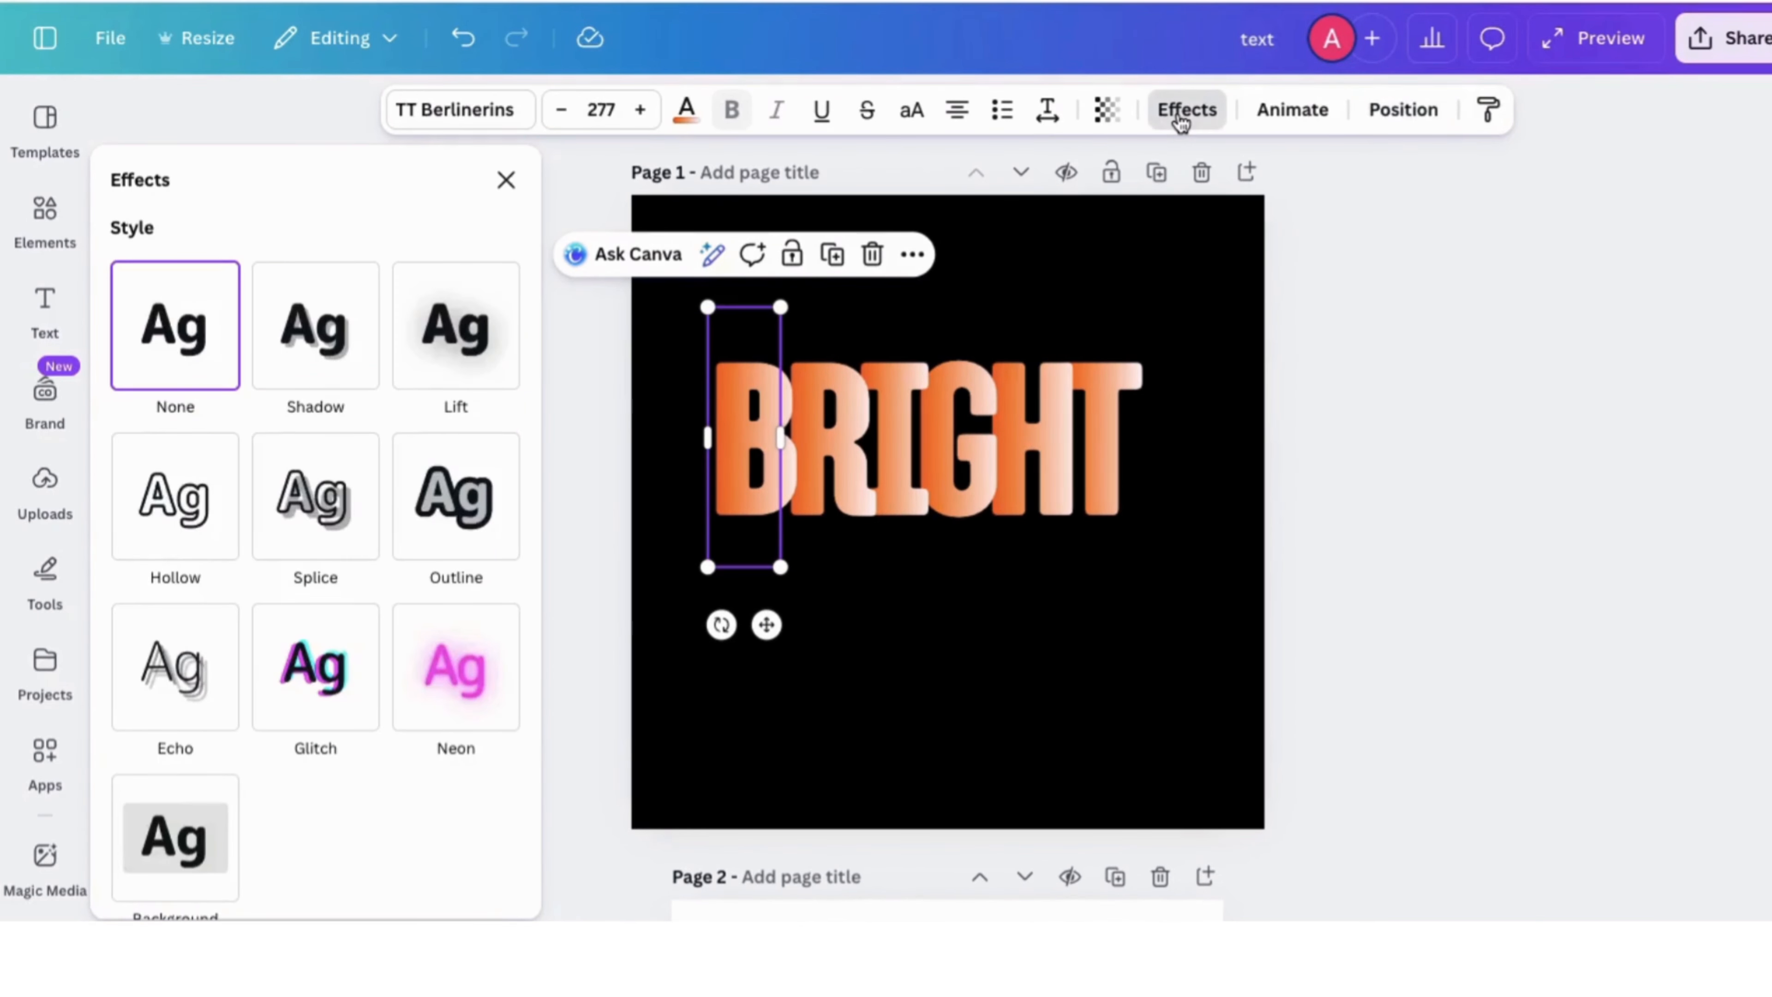
pyautogui.click(337, 345)
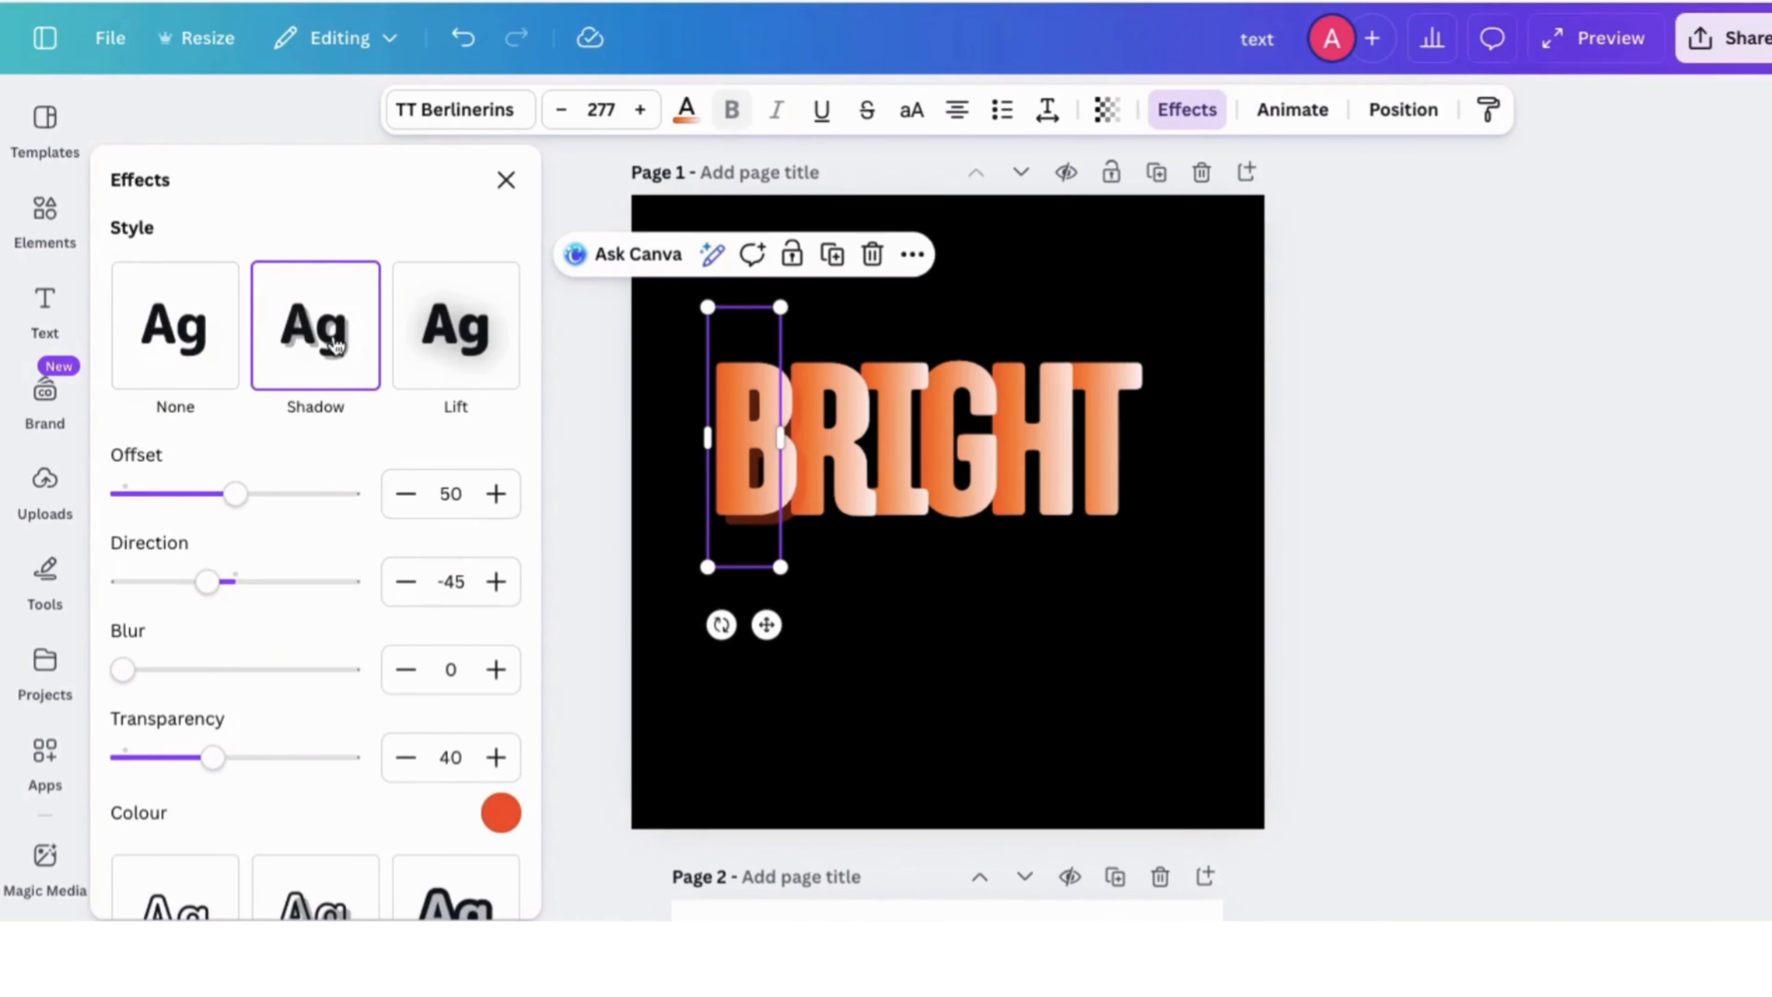
pyautogui.click(501, 813)
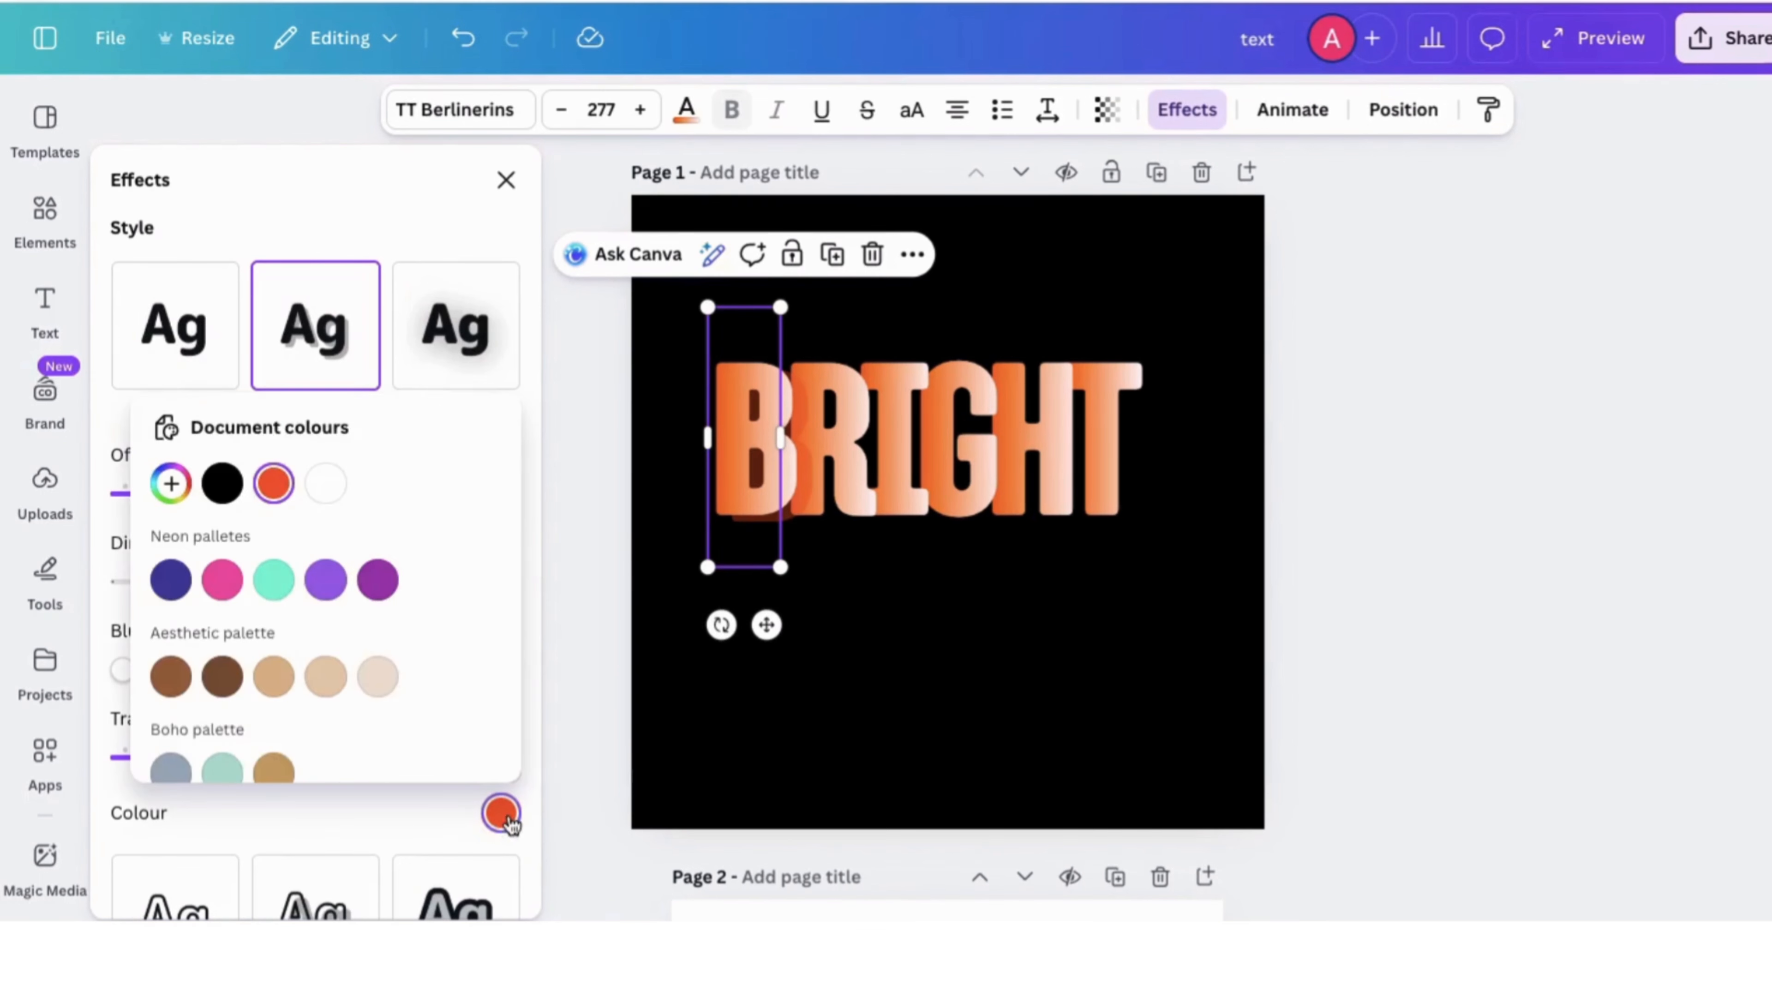
pyautogui.click(217, 481)
# - Set the B's shadow to offset 63, direction -67, blur 20 and transparency 84
pyautogui.click(231, 217)
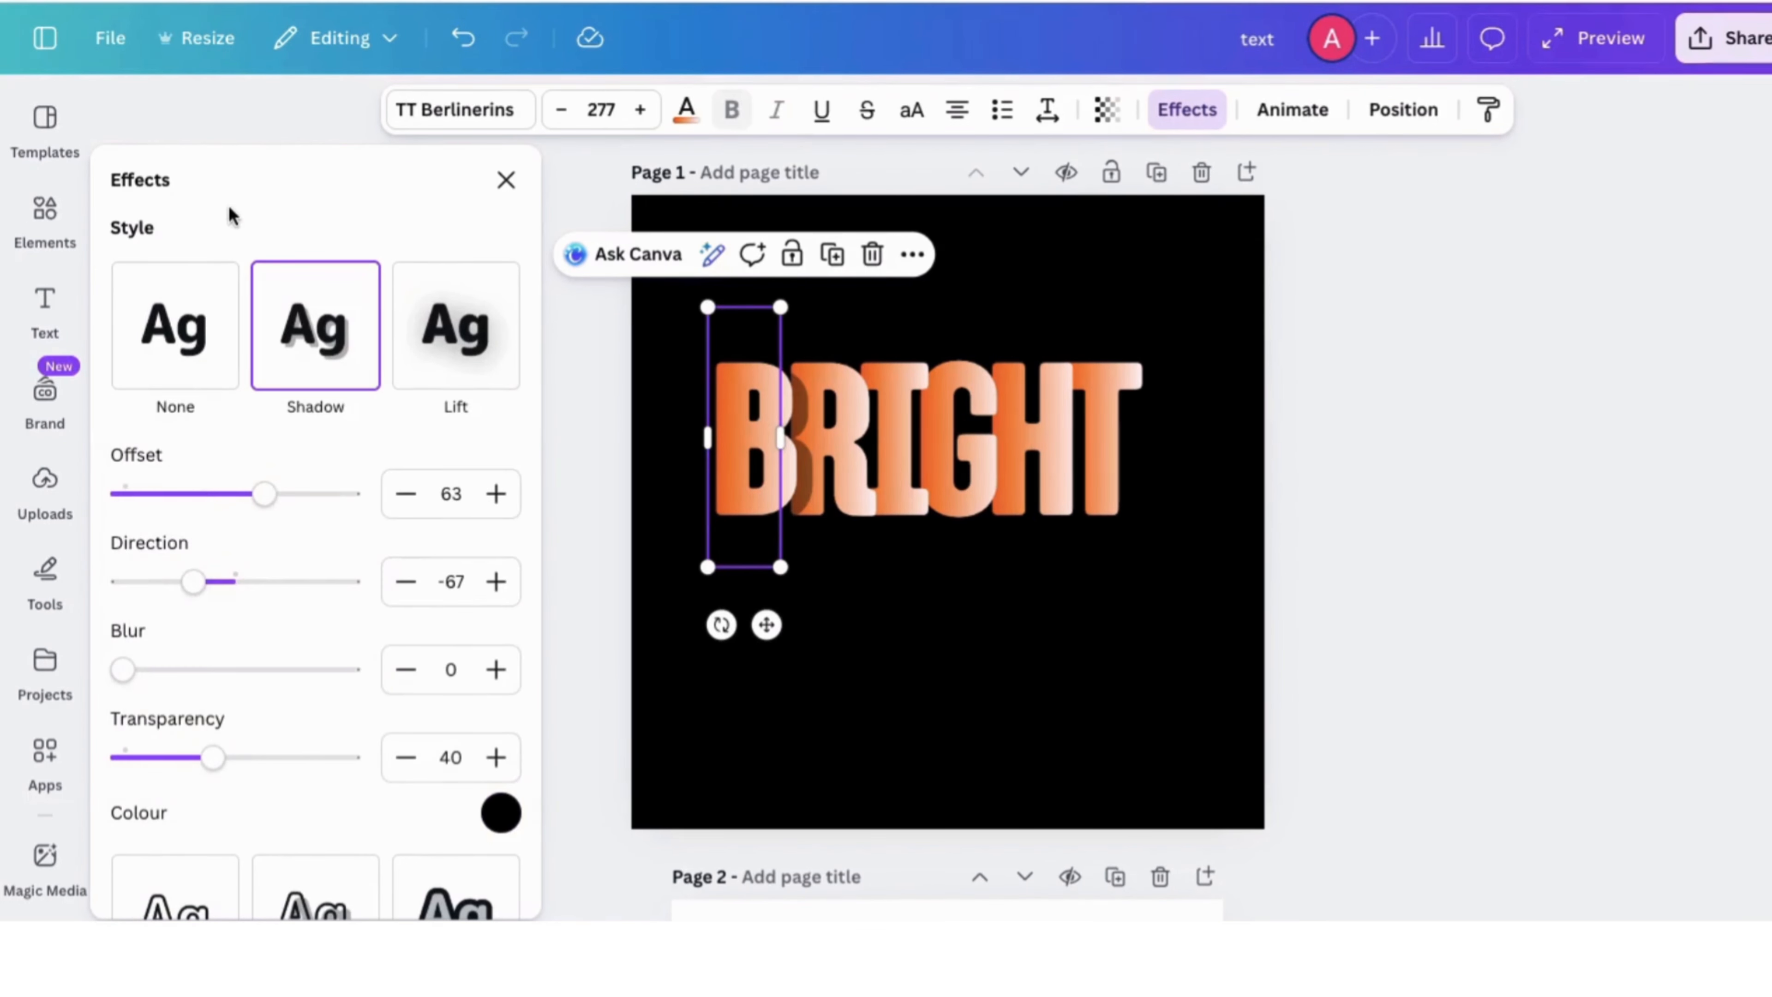
pyautogui.moveTo(132, 682); pyautogui.dragTo(169, 676)
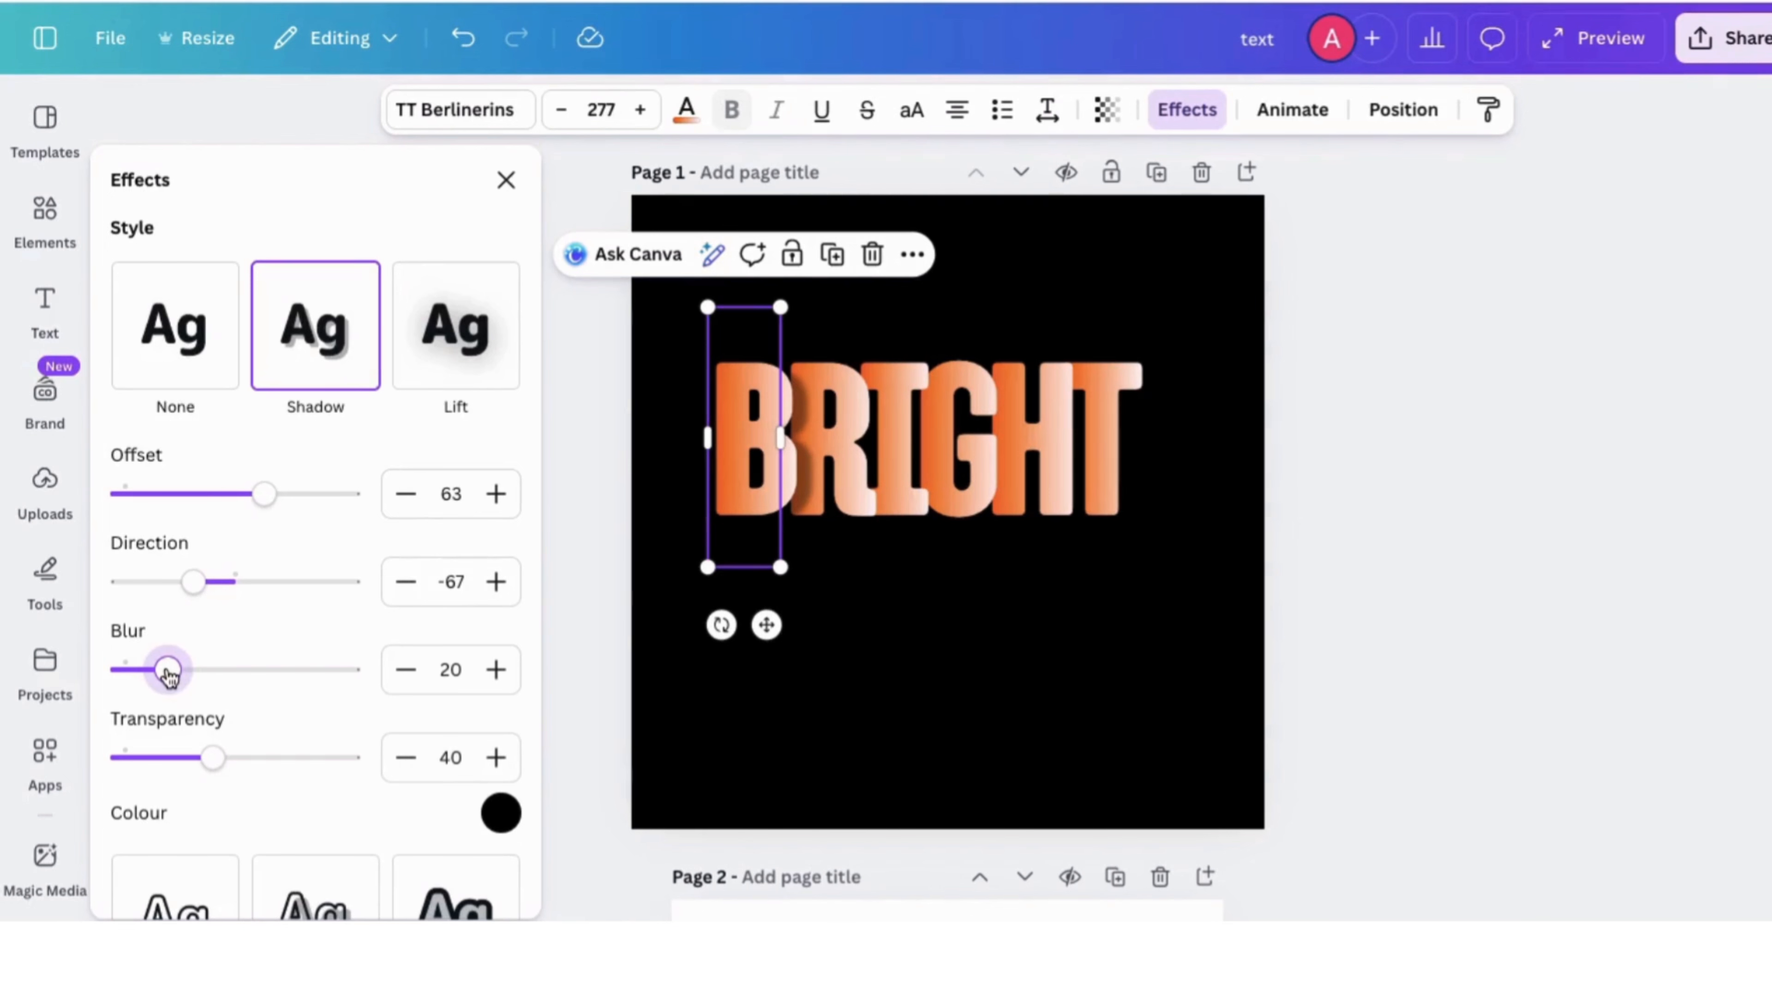
pyautogui.moveTo(214, 758); pyautogui.dragTo(314, 769)
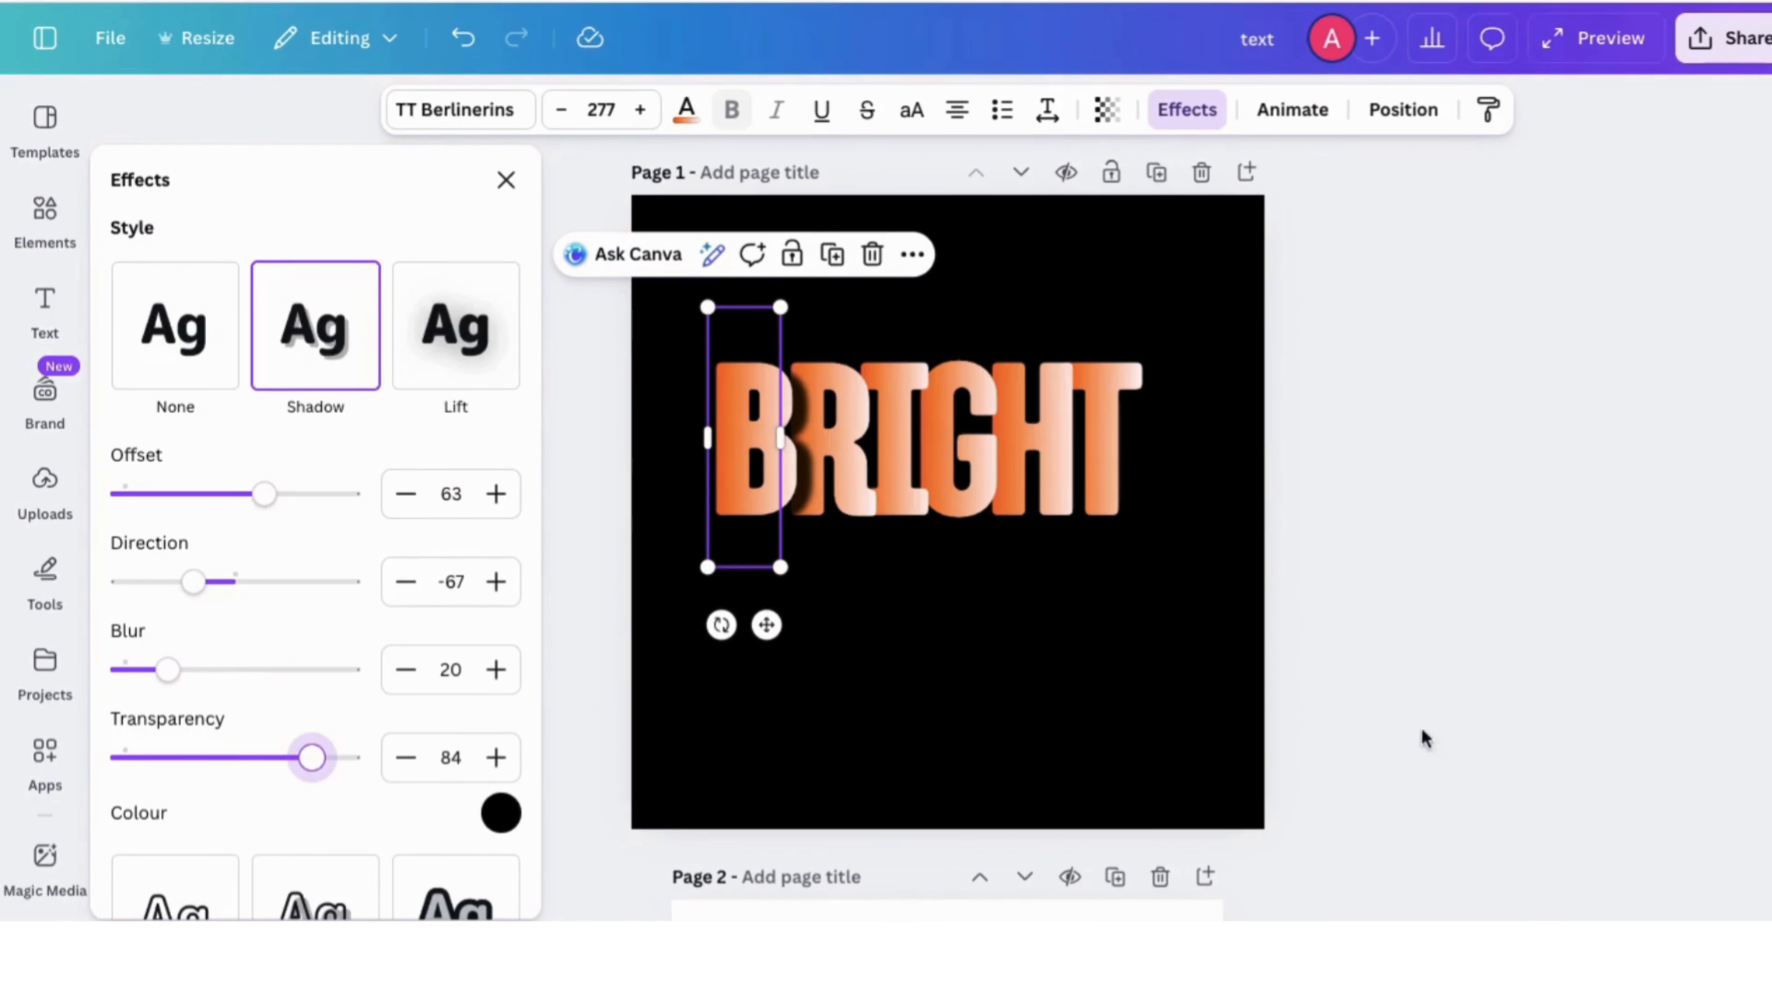
# - Copy the B's shadow style onto the letters R, I, G, H and T, one after another
pyautogui.click(1427, 673)
pyautogui.click(1490, 120)
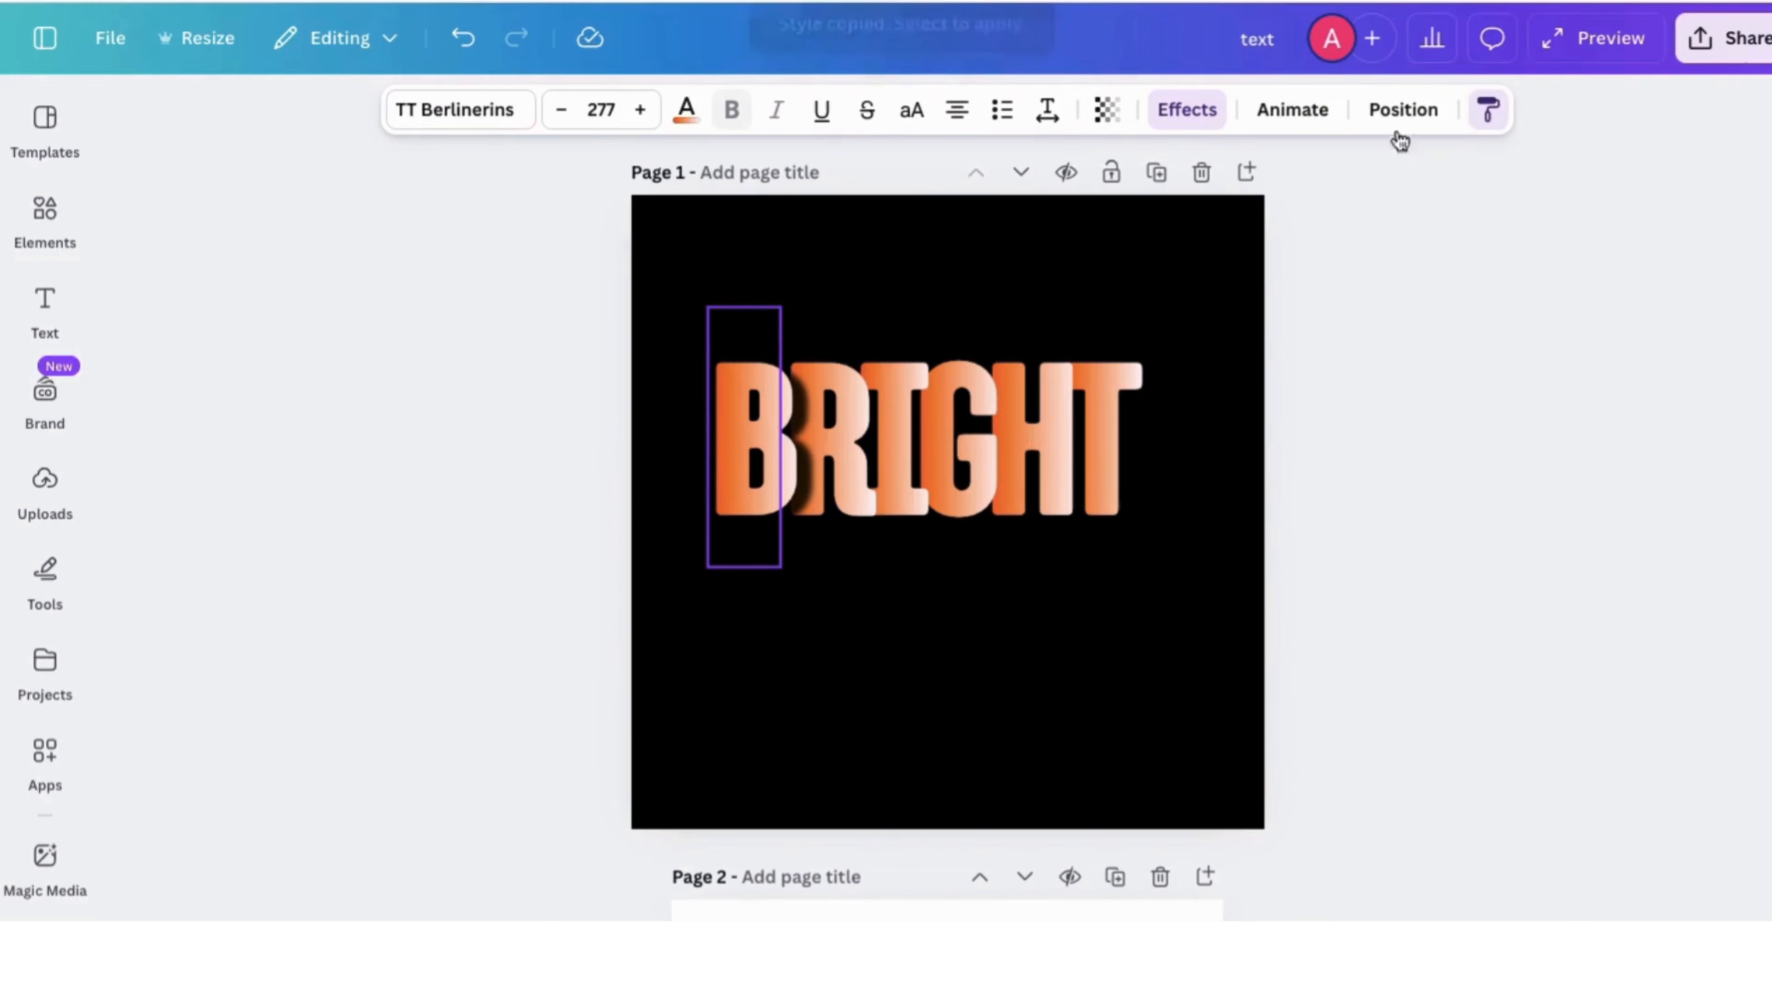
pyautogui.click(834, 408)
pyautogui.click(1493, 112)
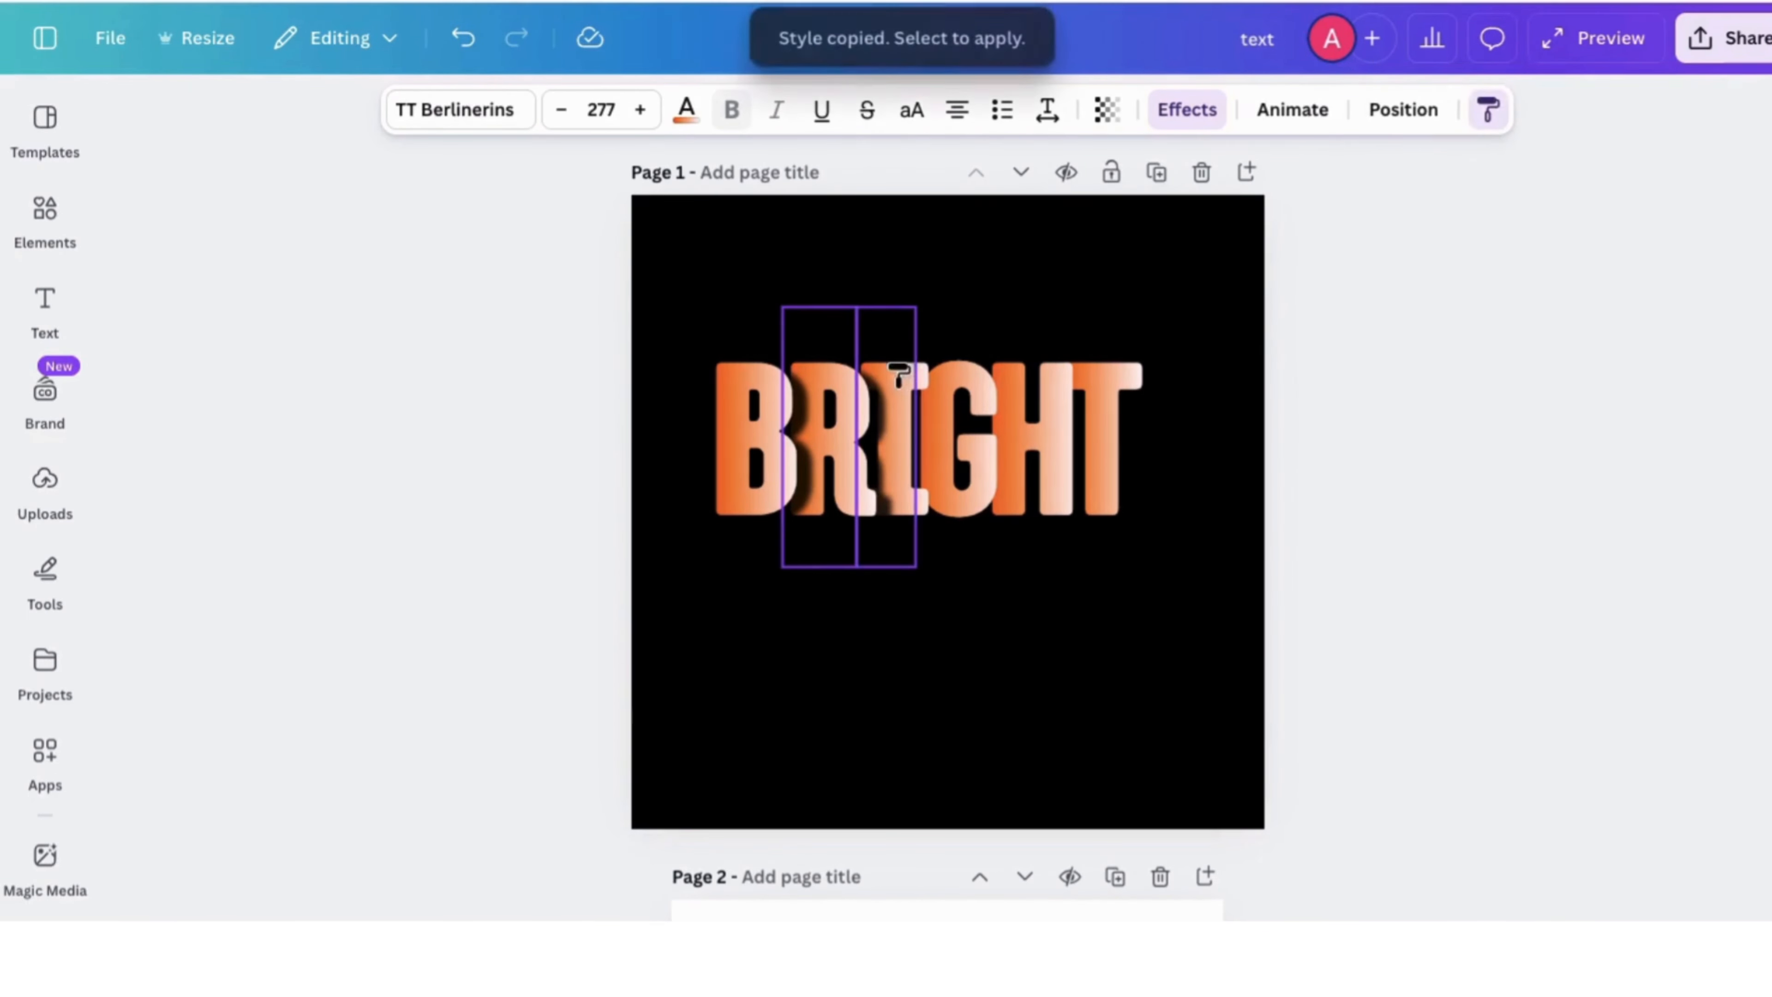
pyautogui.click(900, 380)
pyautogui.click(1497, 111)
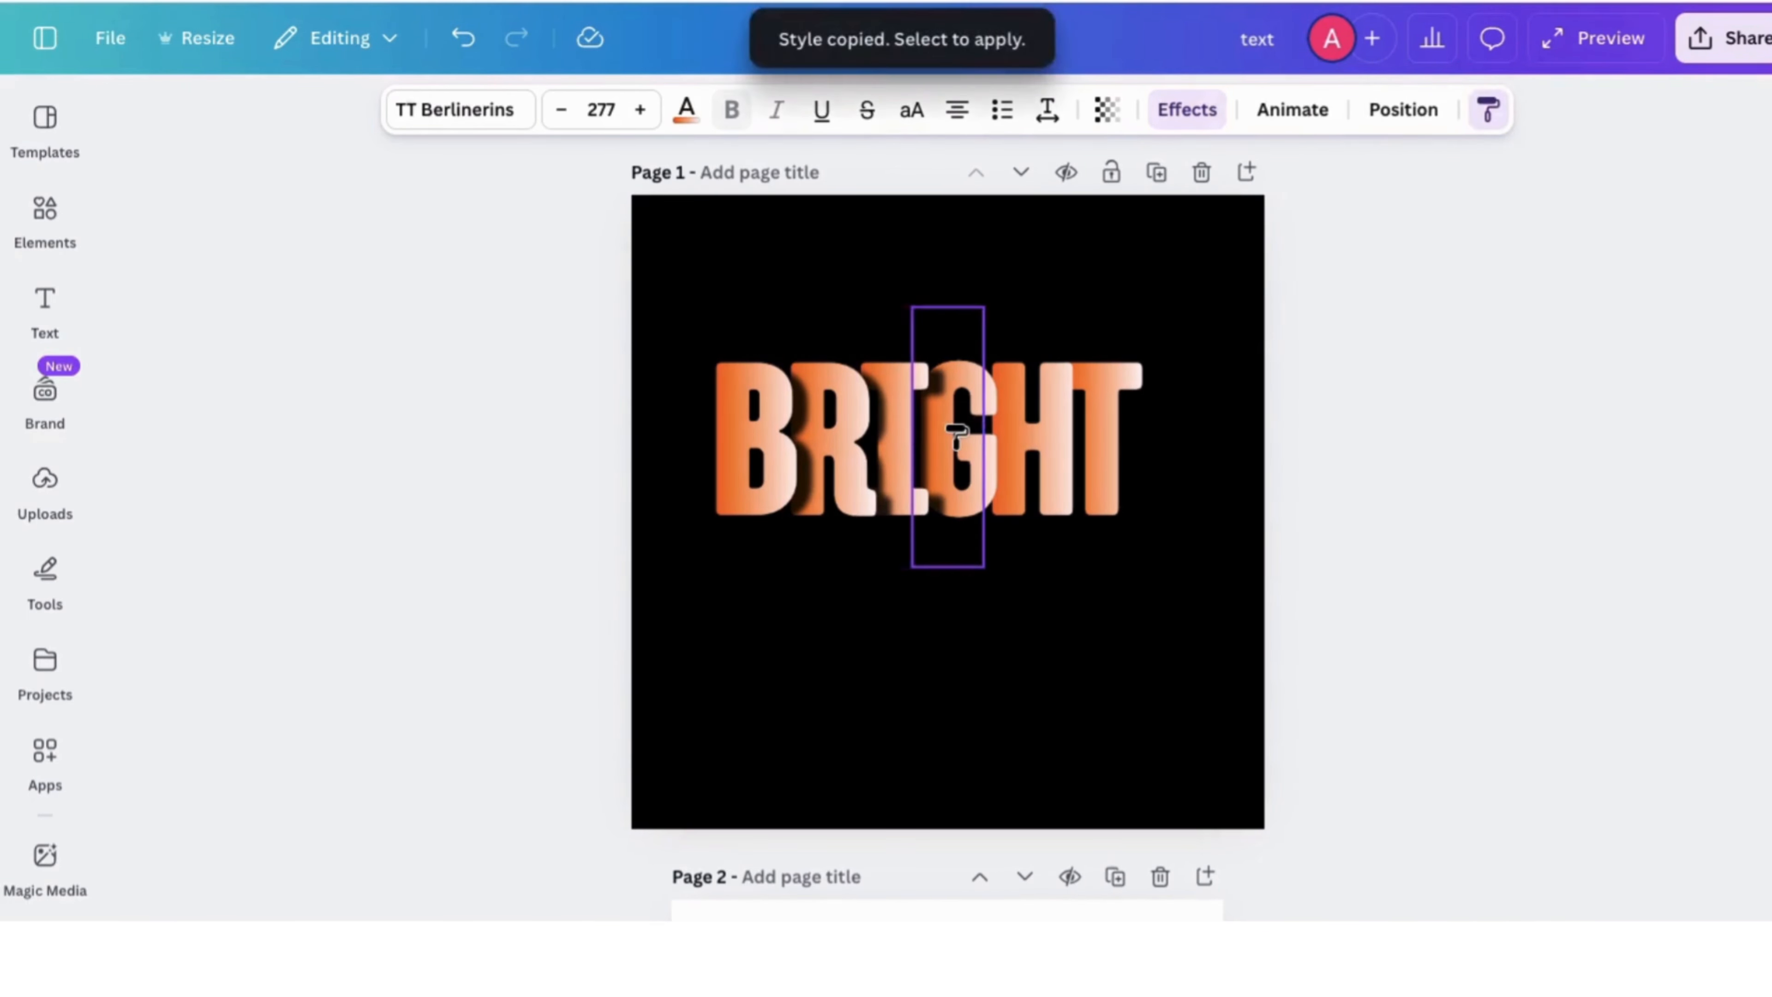
pyautogui.click(956, 412)
pyautogui.click(1490, 113)
pyautogui.click(1072, 423)
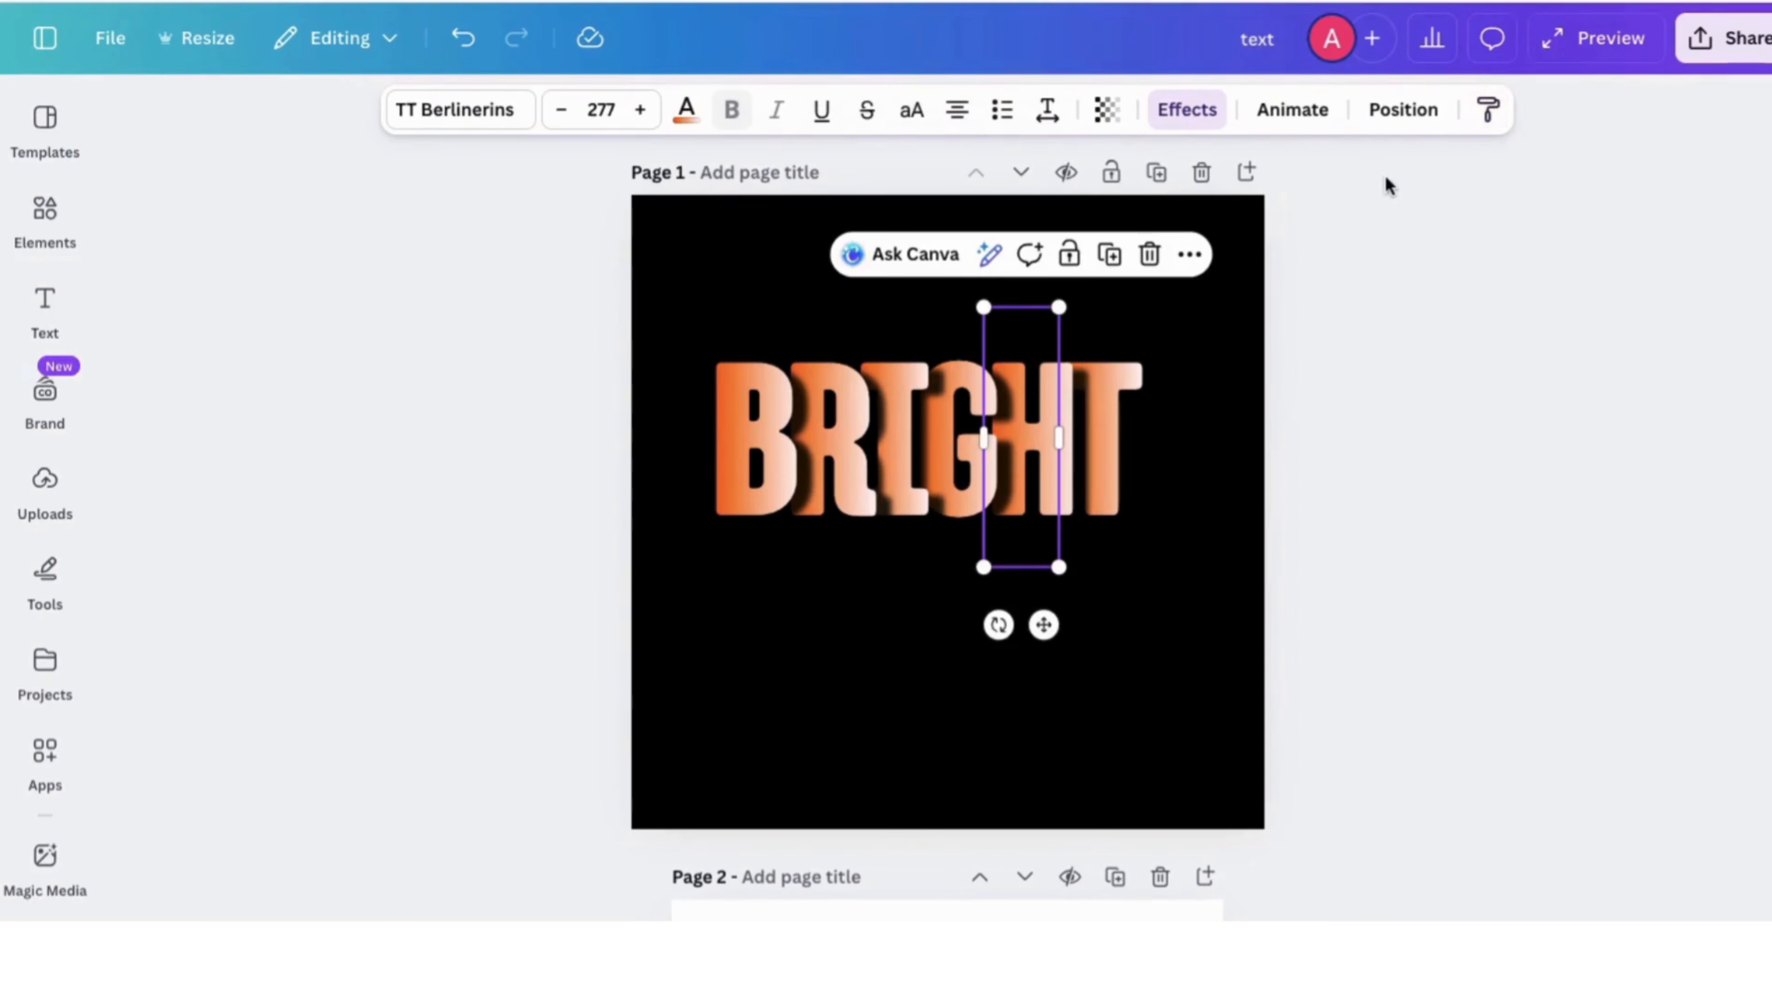
pyautogui.click(1491, 112)
pyautogui.click(1130, 398)
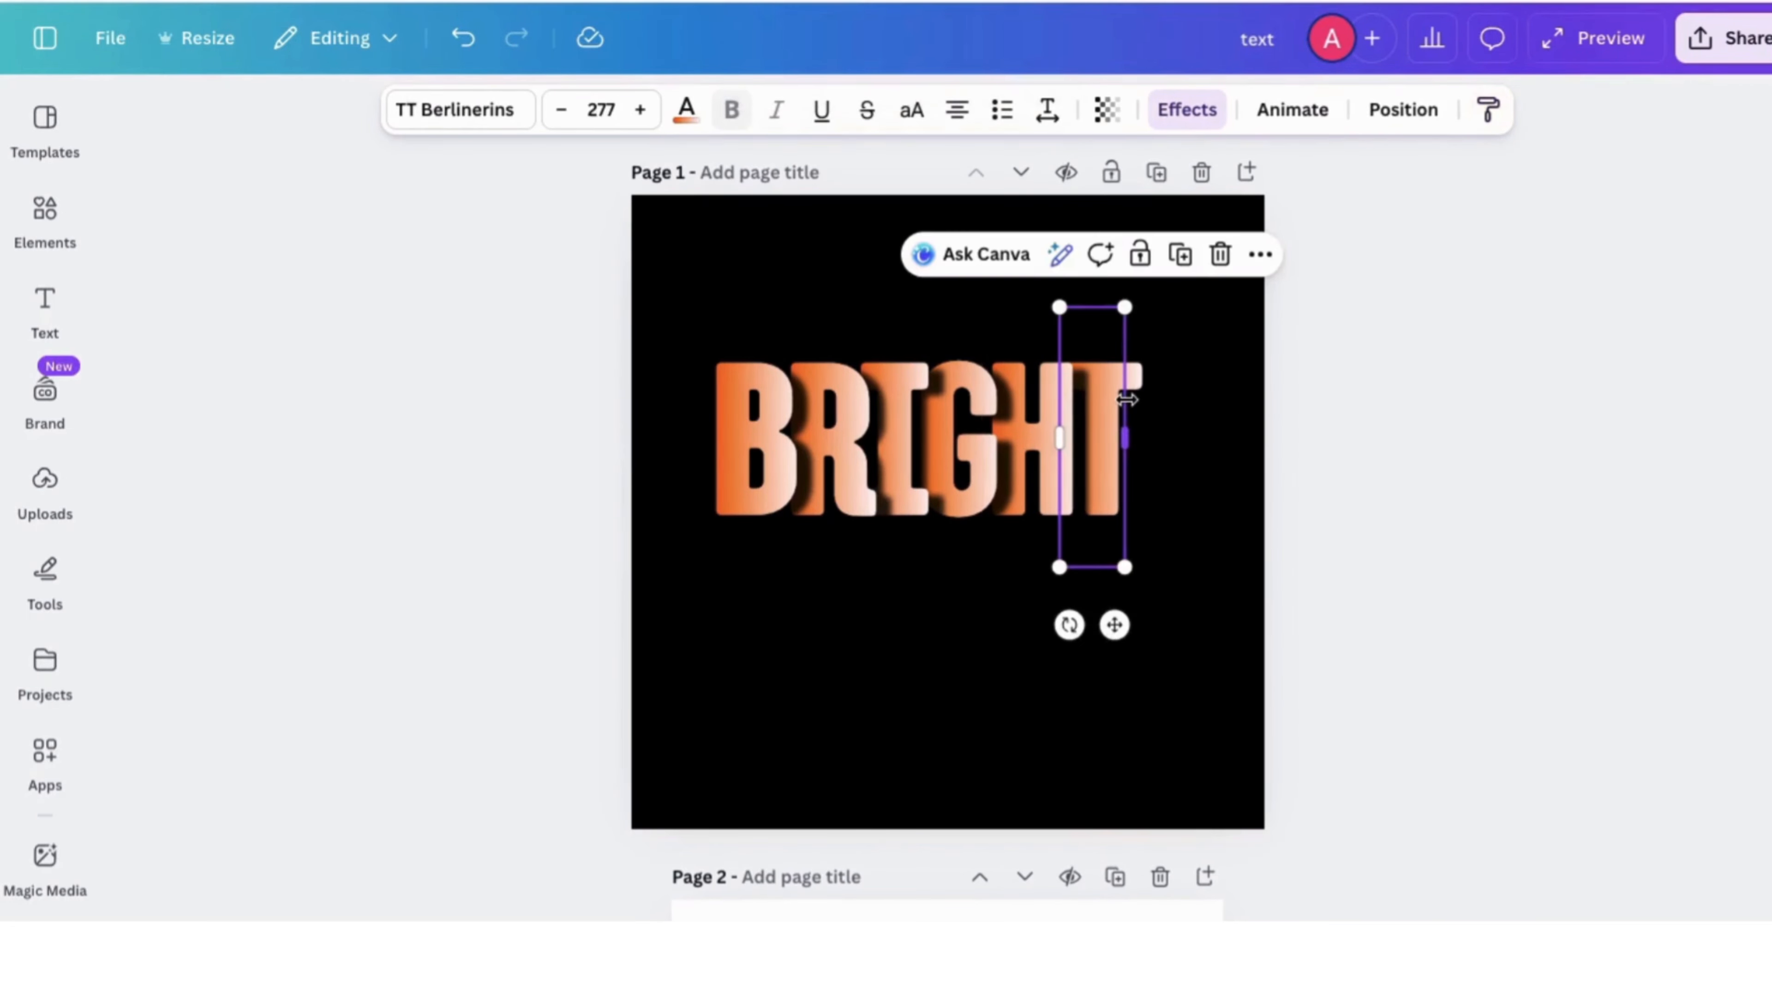
pyautogui.click(1432, 386)
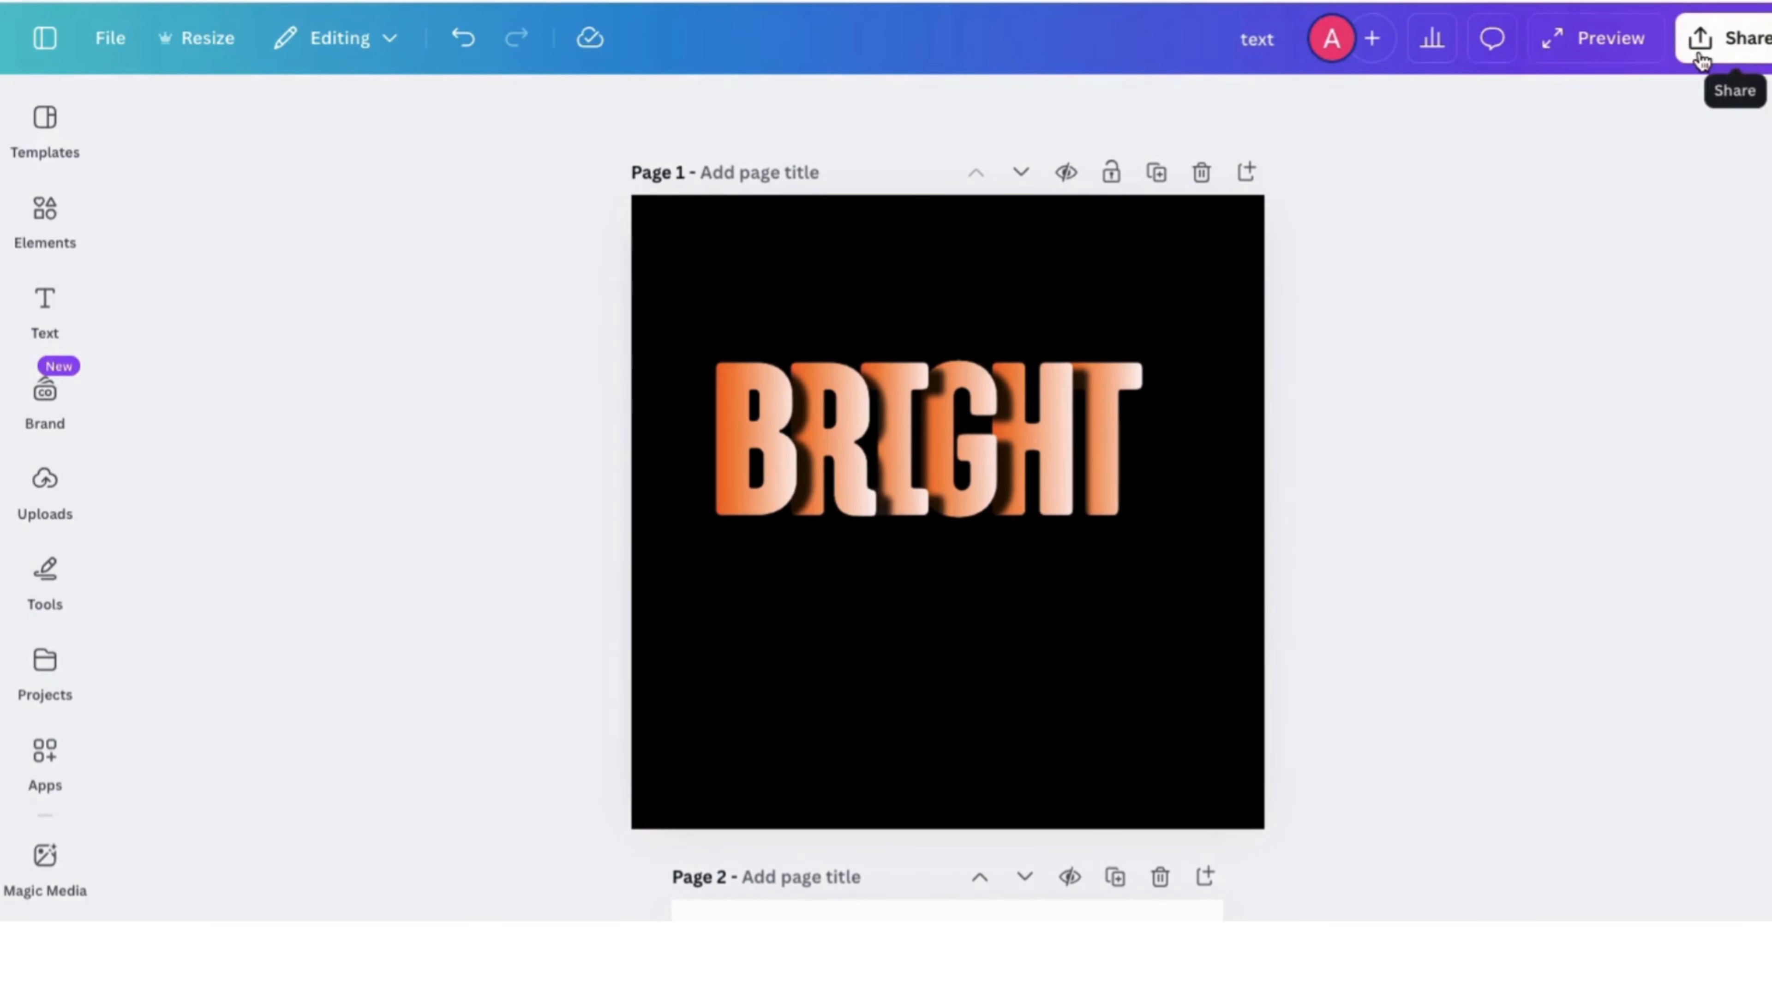
# - Download the BRIGHT design as a PNG
pyautogui.click(1703, 38)
pyautogui.click(1348, 557)
pyautogui.click(1534, 662)
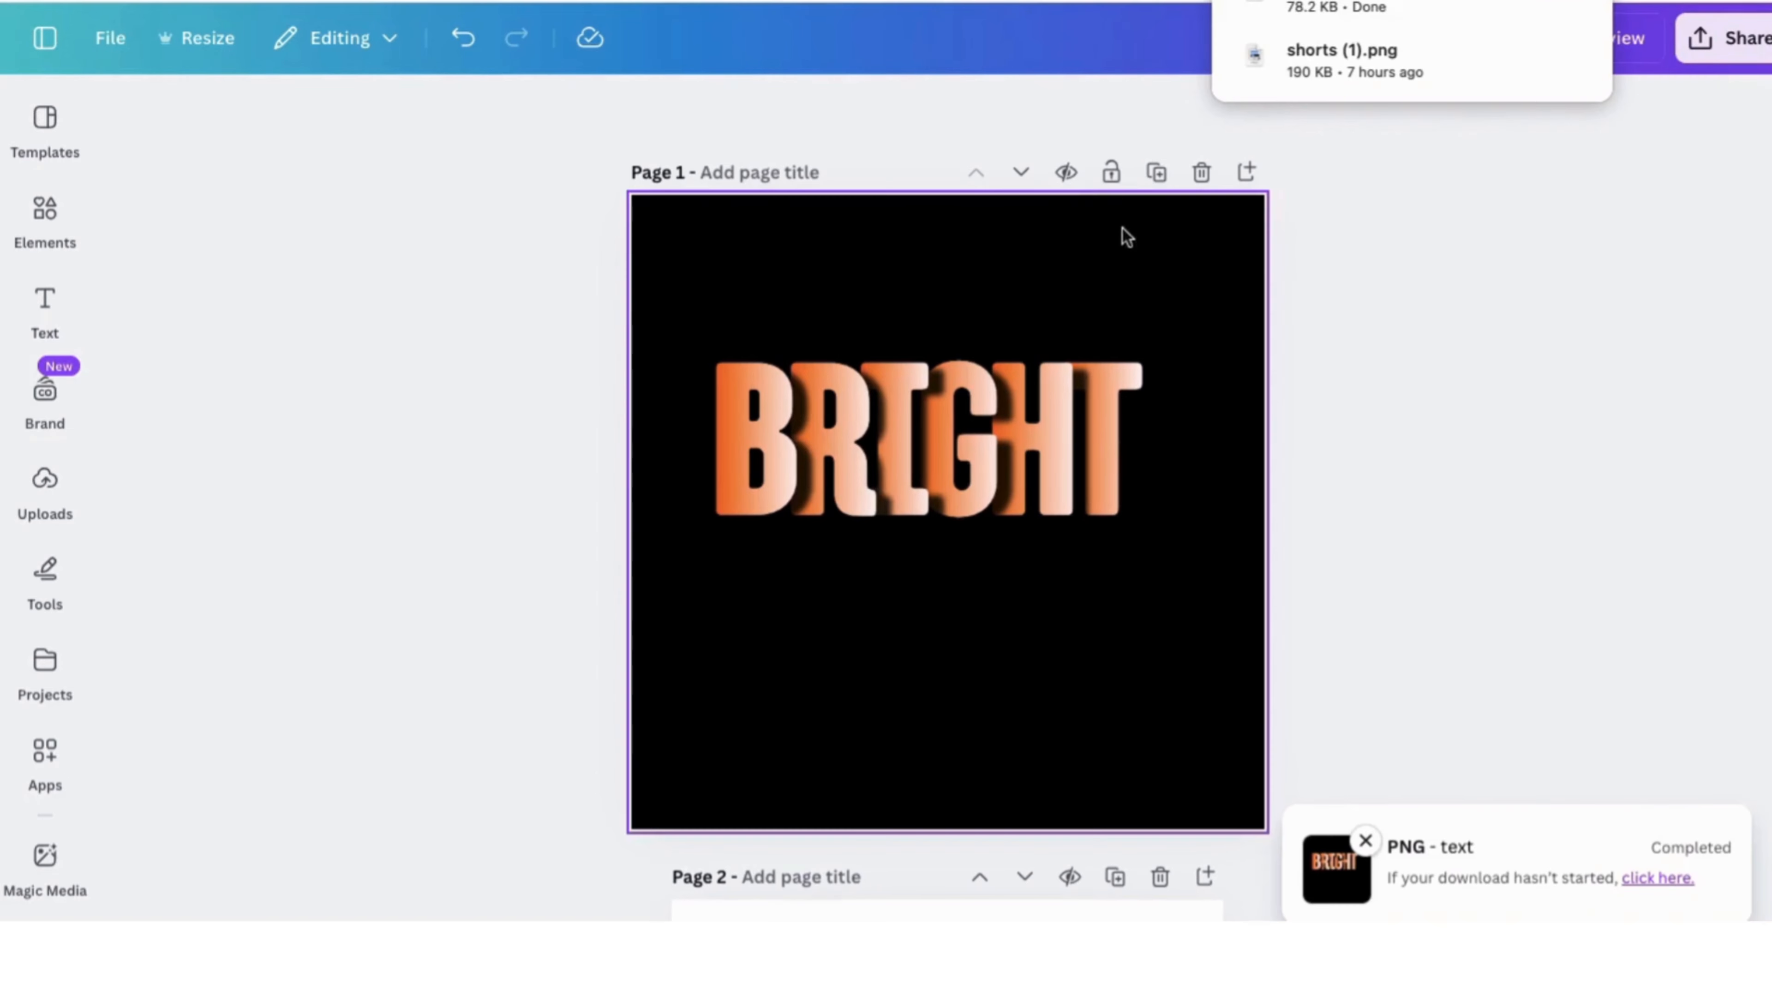
# - Duplicate the BRIGHT page and cover the copy completely with the pasted starry-sky image
pyautogui.click(1157, 174)
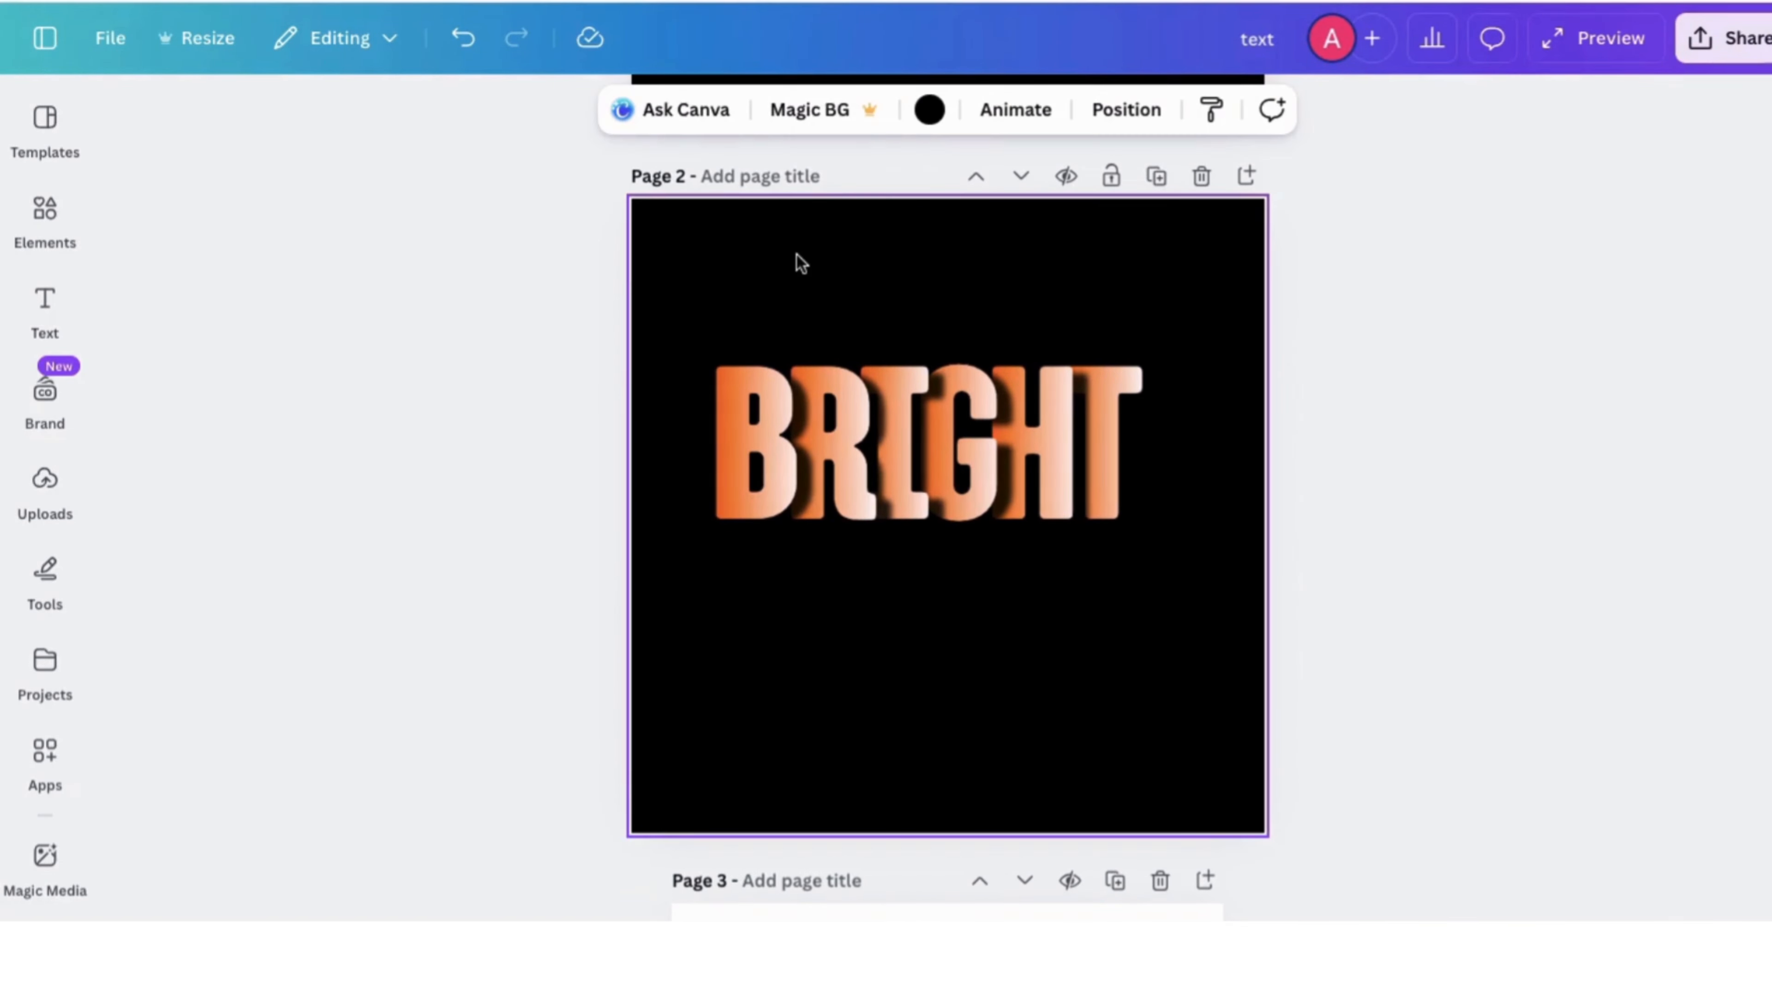
pyautogui.press('super+v')
pyautogui.moveTo(799, 262); pyautogui.dragTo(1035, 421)
# - Place the starry-sky image behind all the BRIGHT letters and shift it upward until its bright star sits above the B
pyautogui.click(1312, 116)
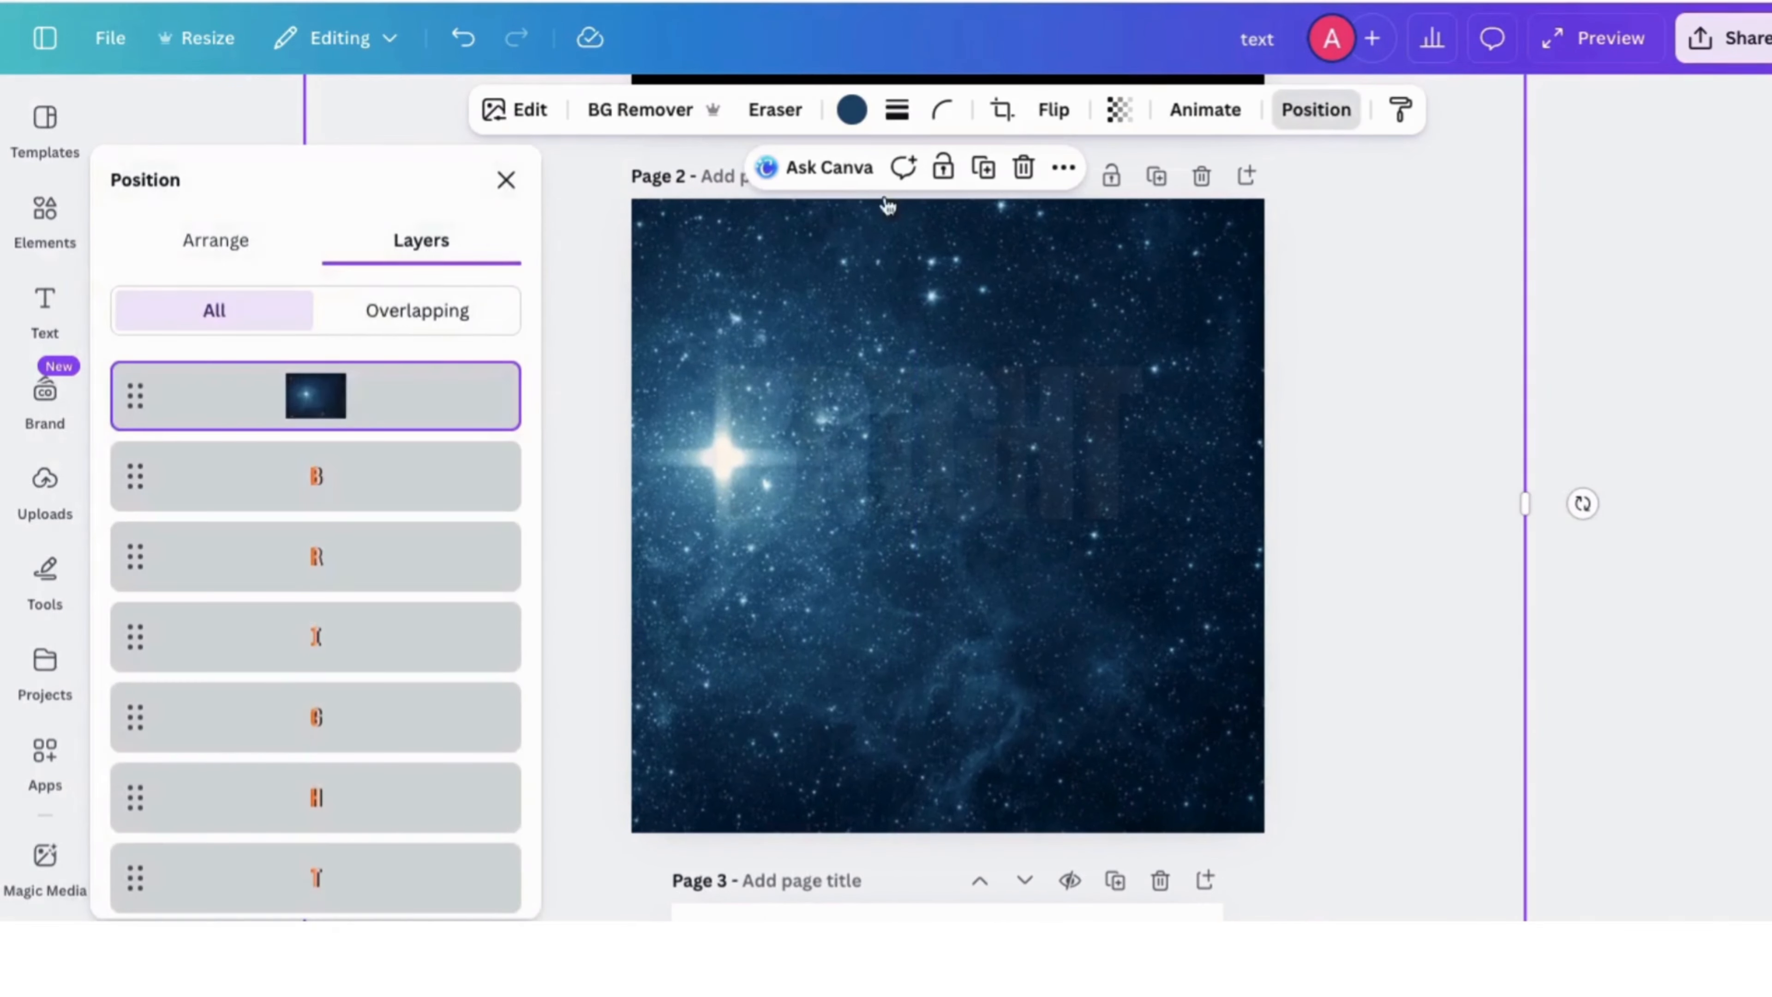
pyautogui.moveTo(386, 399); pyautogui.dragTo(400, 827)
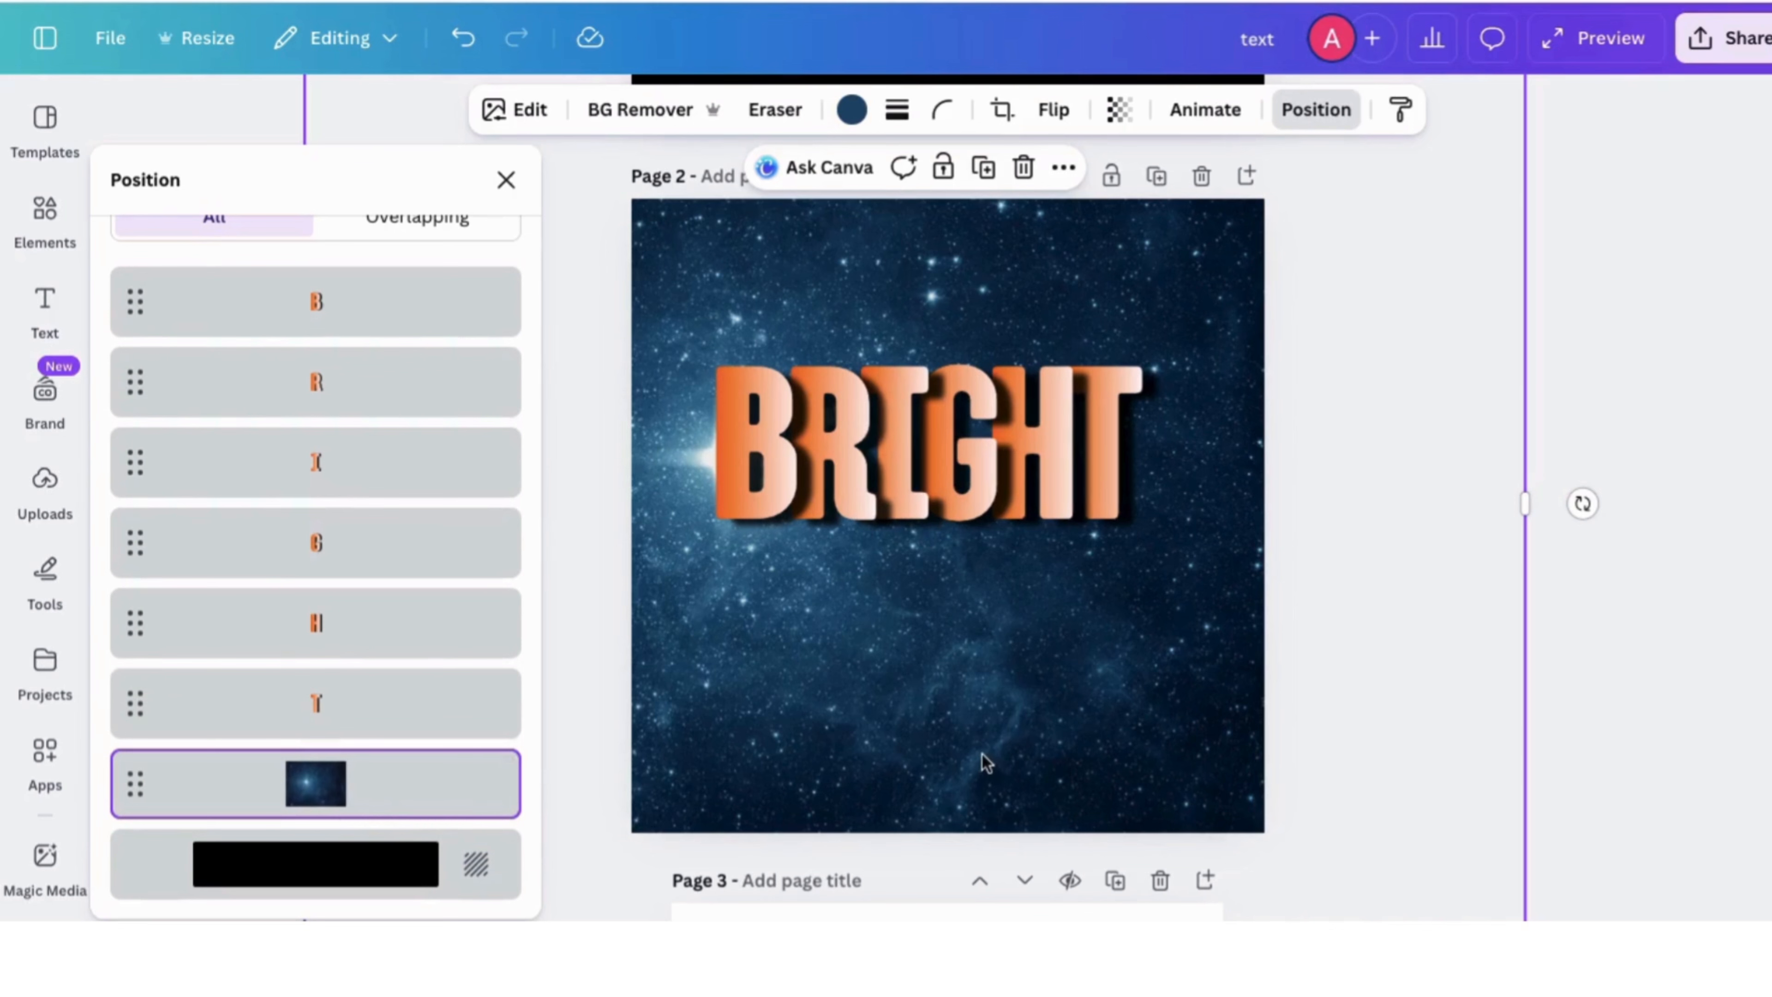
pyautogui.click(506, 179)
pyautogui.moveTo(1173, 433); pyautogui.dragTo(1178, 307)
pyautogui.click(1518, 397)
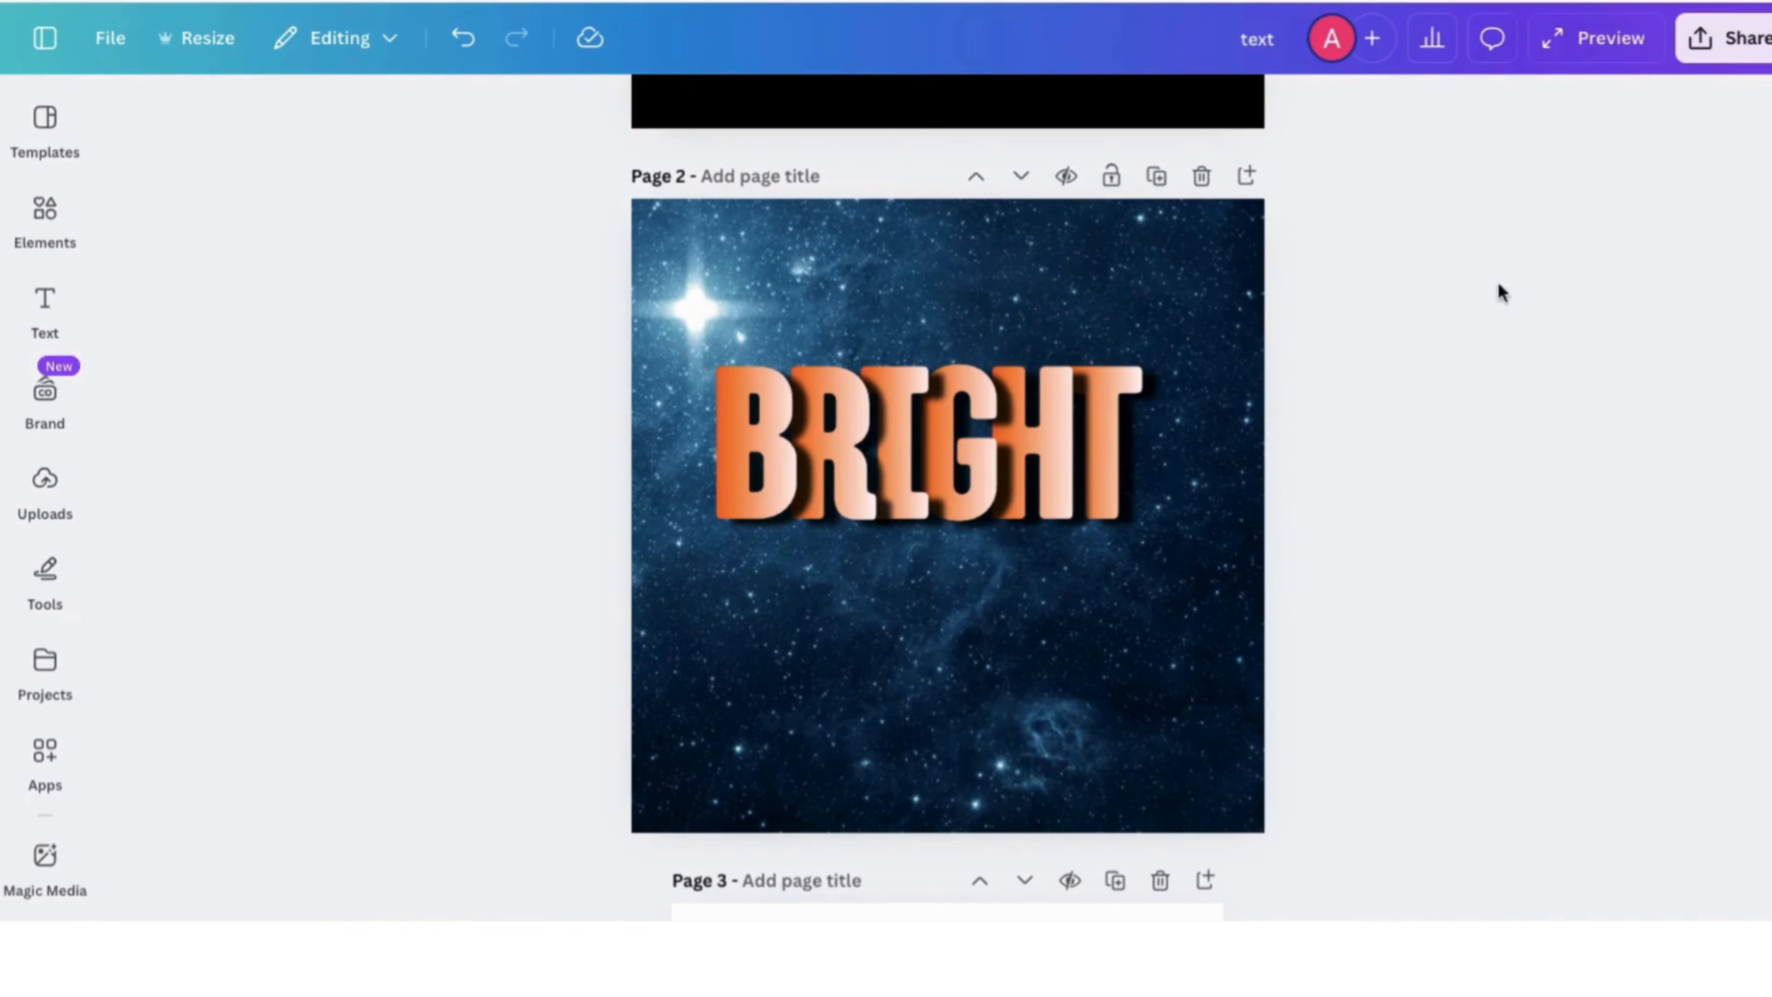
# - Add the exported BRIGHT PNG to page 2, place it lower on the page and remove its background
pyautogui.click(1187, 293)
pyautogui.click(1563, 2)
pyautogui.moveTo(1395, 49); pyautogui.dragTo(904, 641)
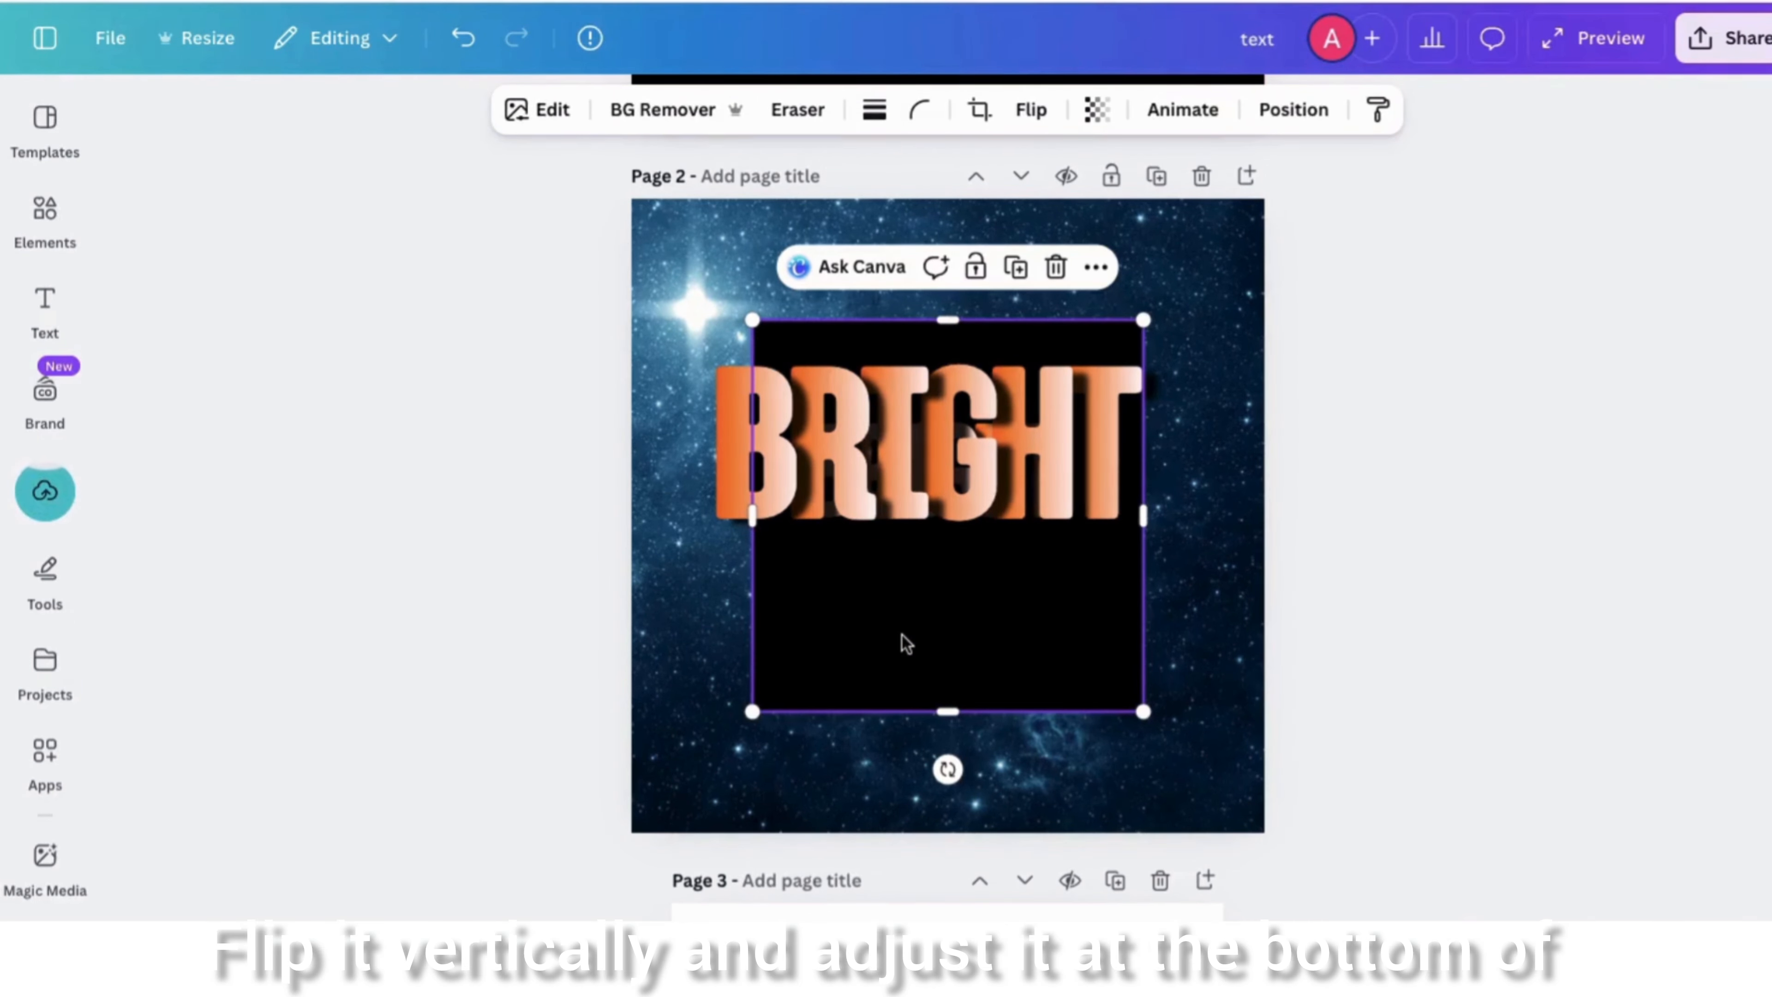
pyautogui.moveTo(902, 634); pyautogui.dragTo(865, 764)
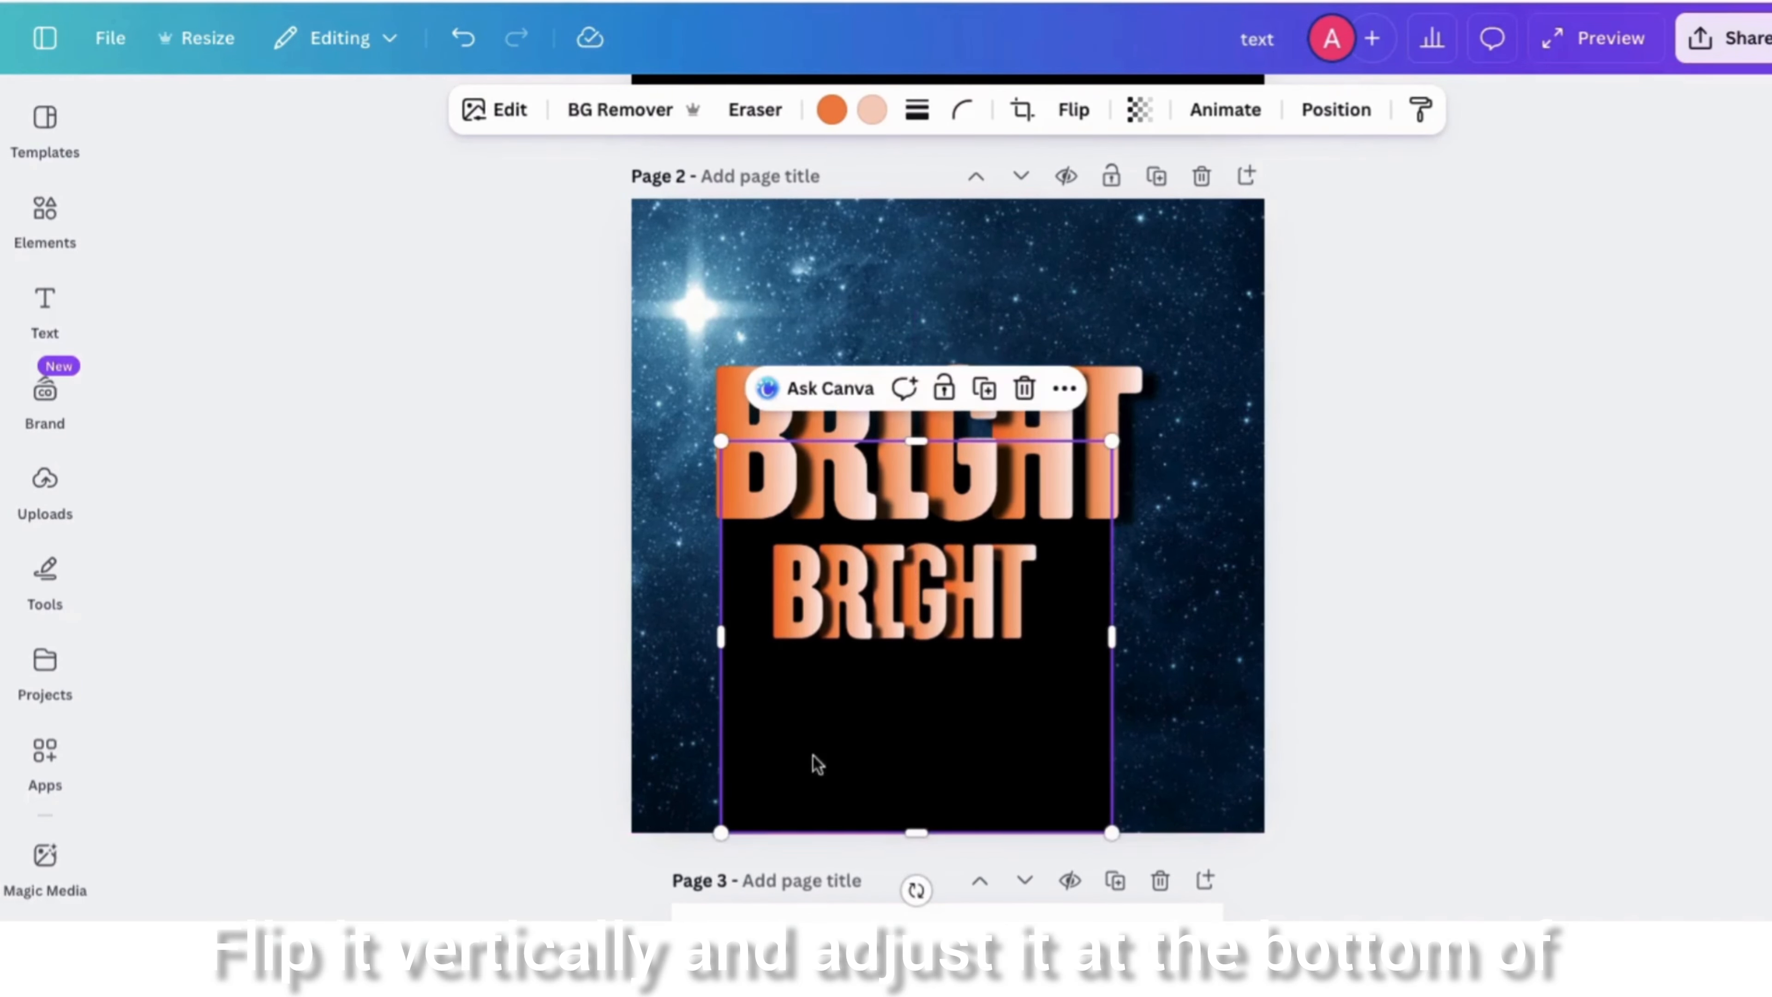
pyautogui.click(594, 117)
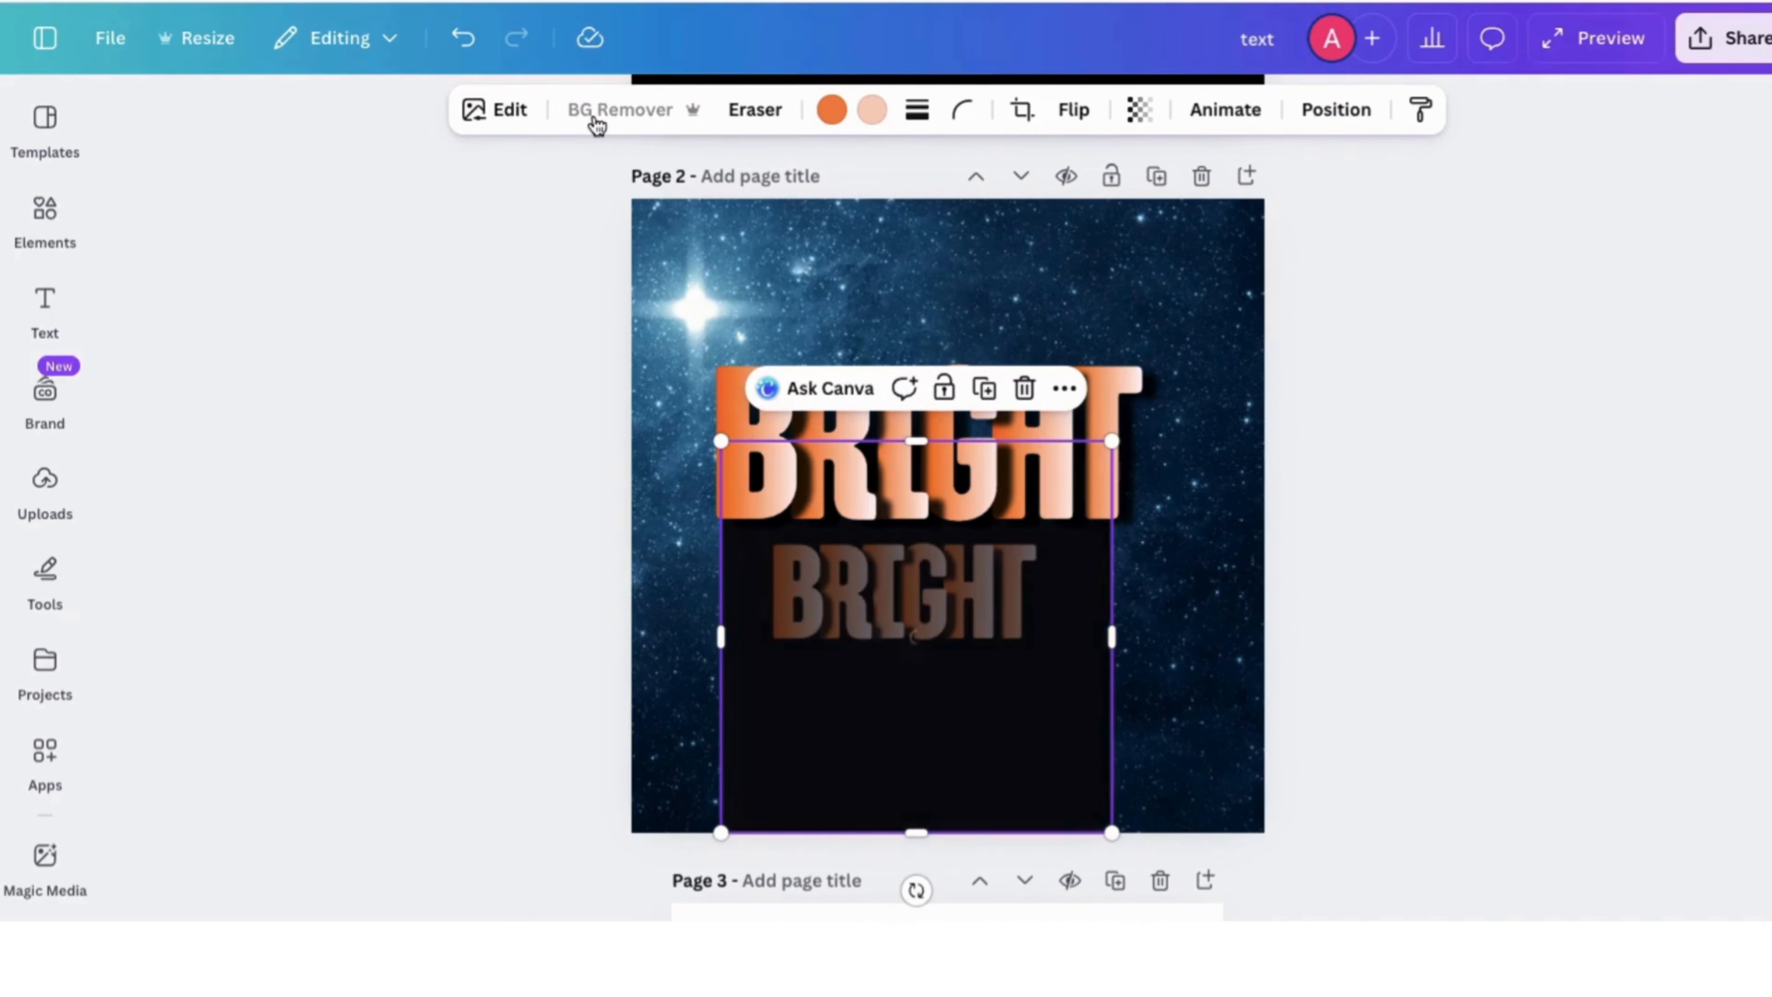
# - Flip the BRIGHT picture vertically, then enlarge and position it as a matching mirror image directly beneath the original letters
pyautogui.click(1076, 112)
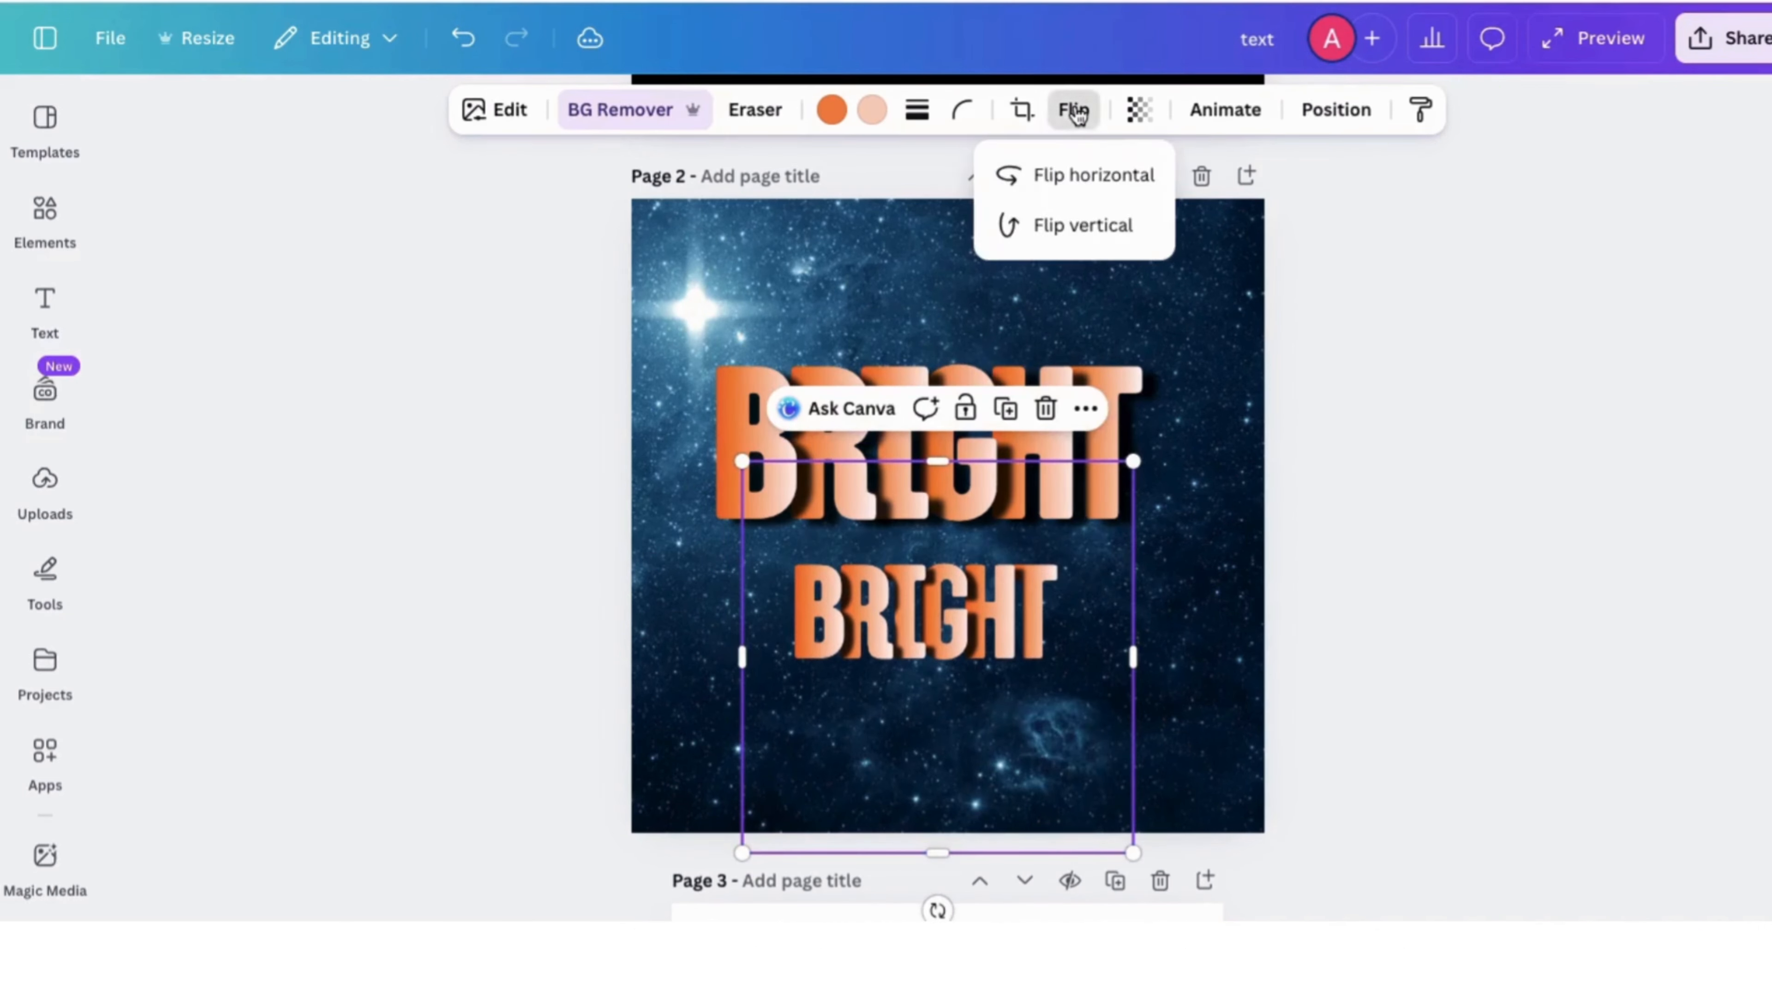
pyautogui.click(1068, 225)
pyautogui.moveTo(991, 691); pyautogui.dragTo(944, 596)
pyautogui.moveTo(1085, 370); pyautogui.dragTo(1386, 237)
pyautogui.moveTo(1200, 429); pyautogui.dragTo(1150, 493)
pyautogui.moveTo(1224, 276); pyautogui.dragTo(1217, 288)
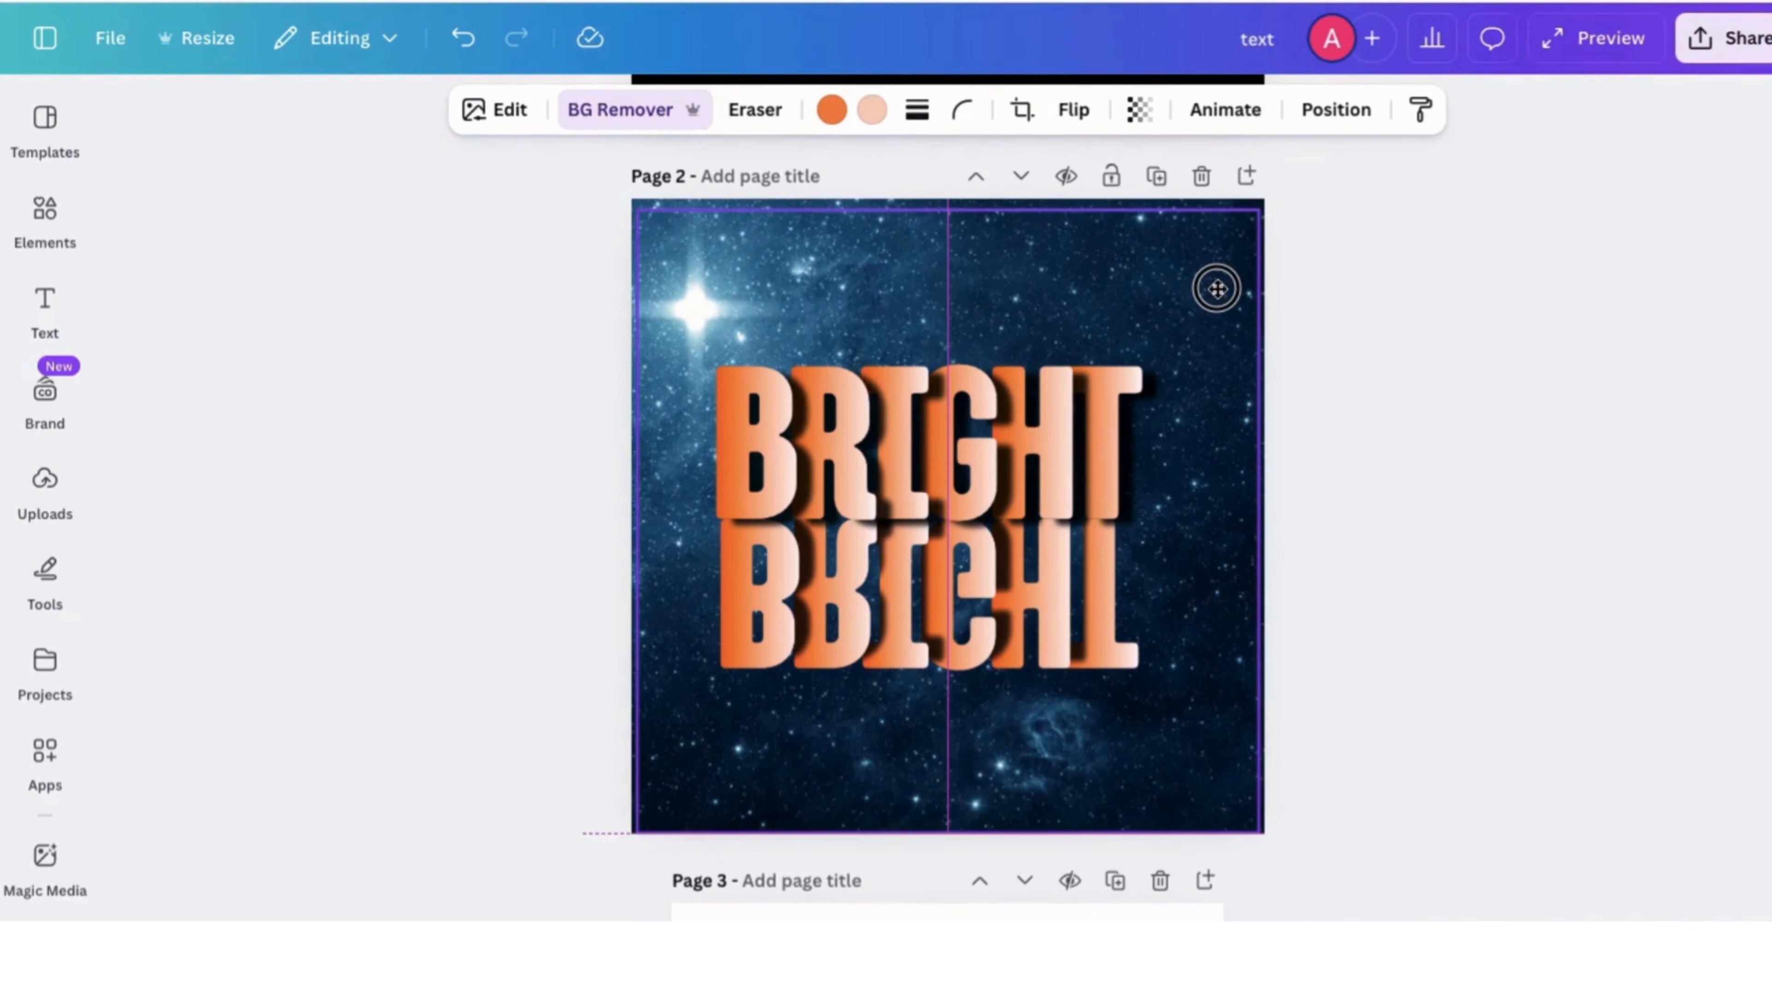
# - Find and open the Image Blender app and choose its Linear tool for the mirrored BRIGHT picture
pyautogui.click(489, 119)
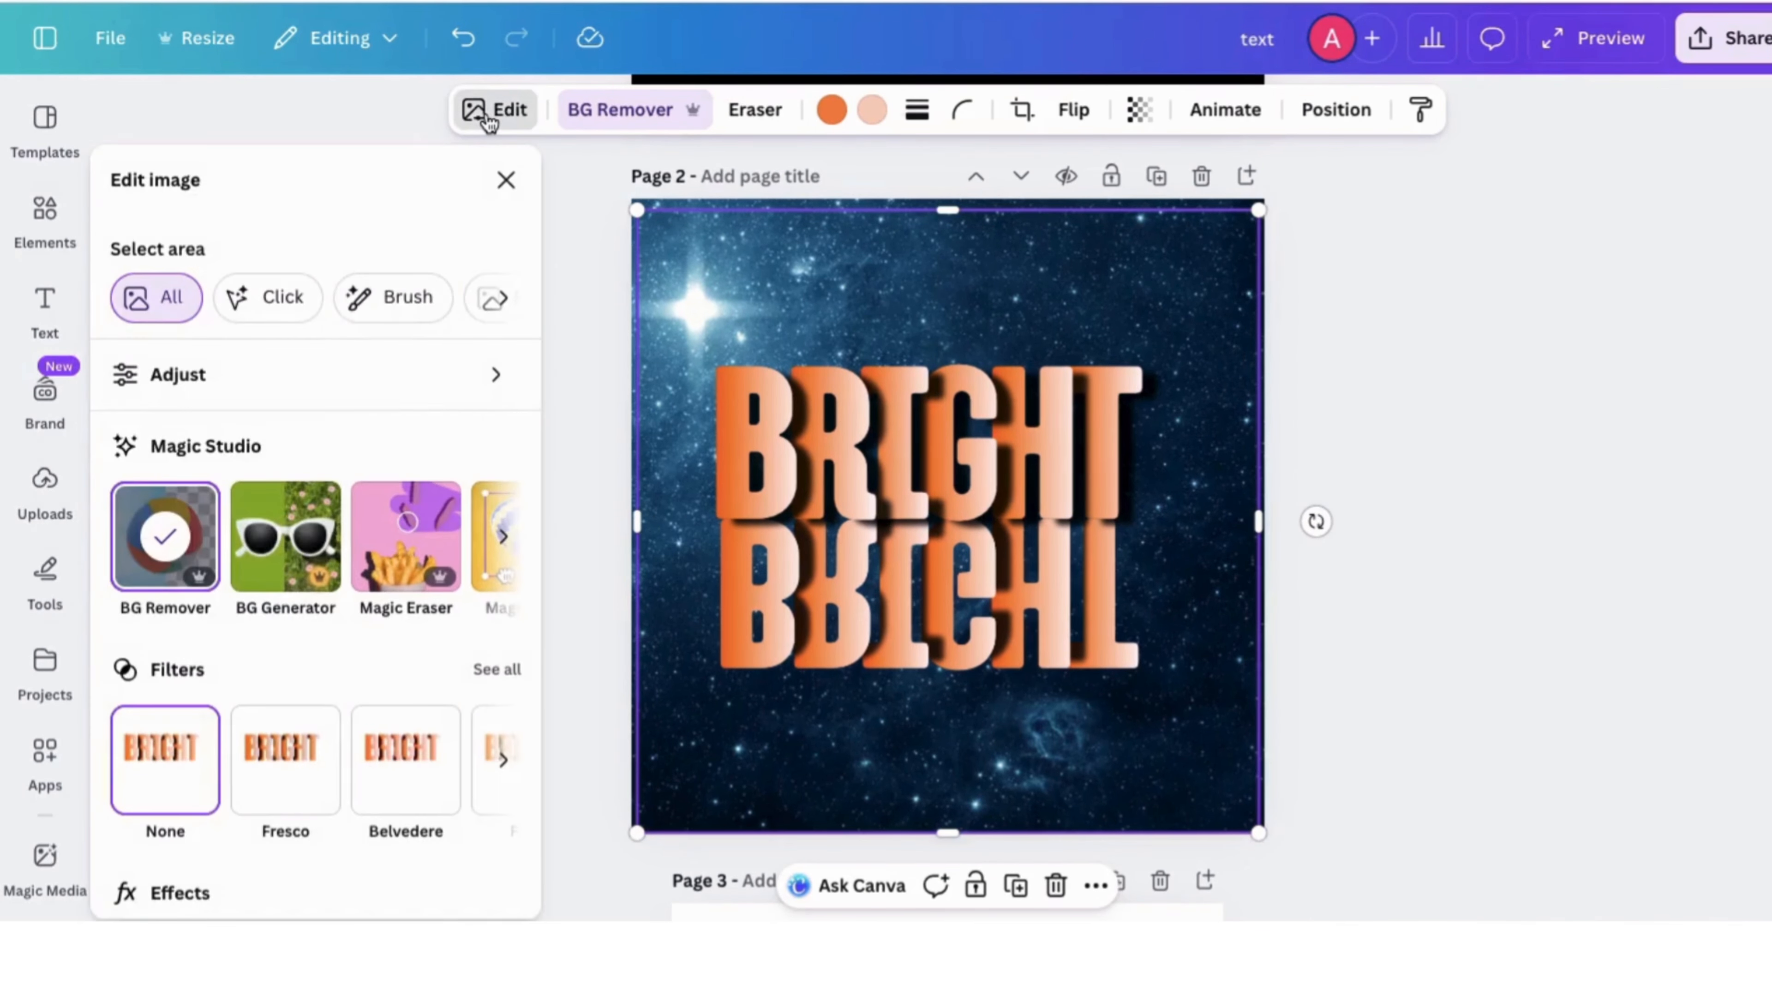
pyautogui.click(45, 754)
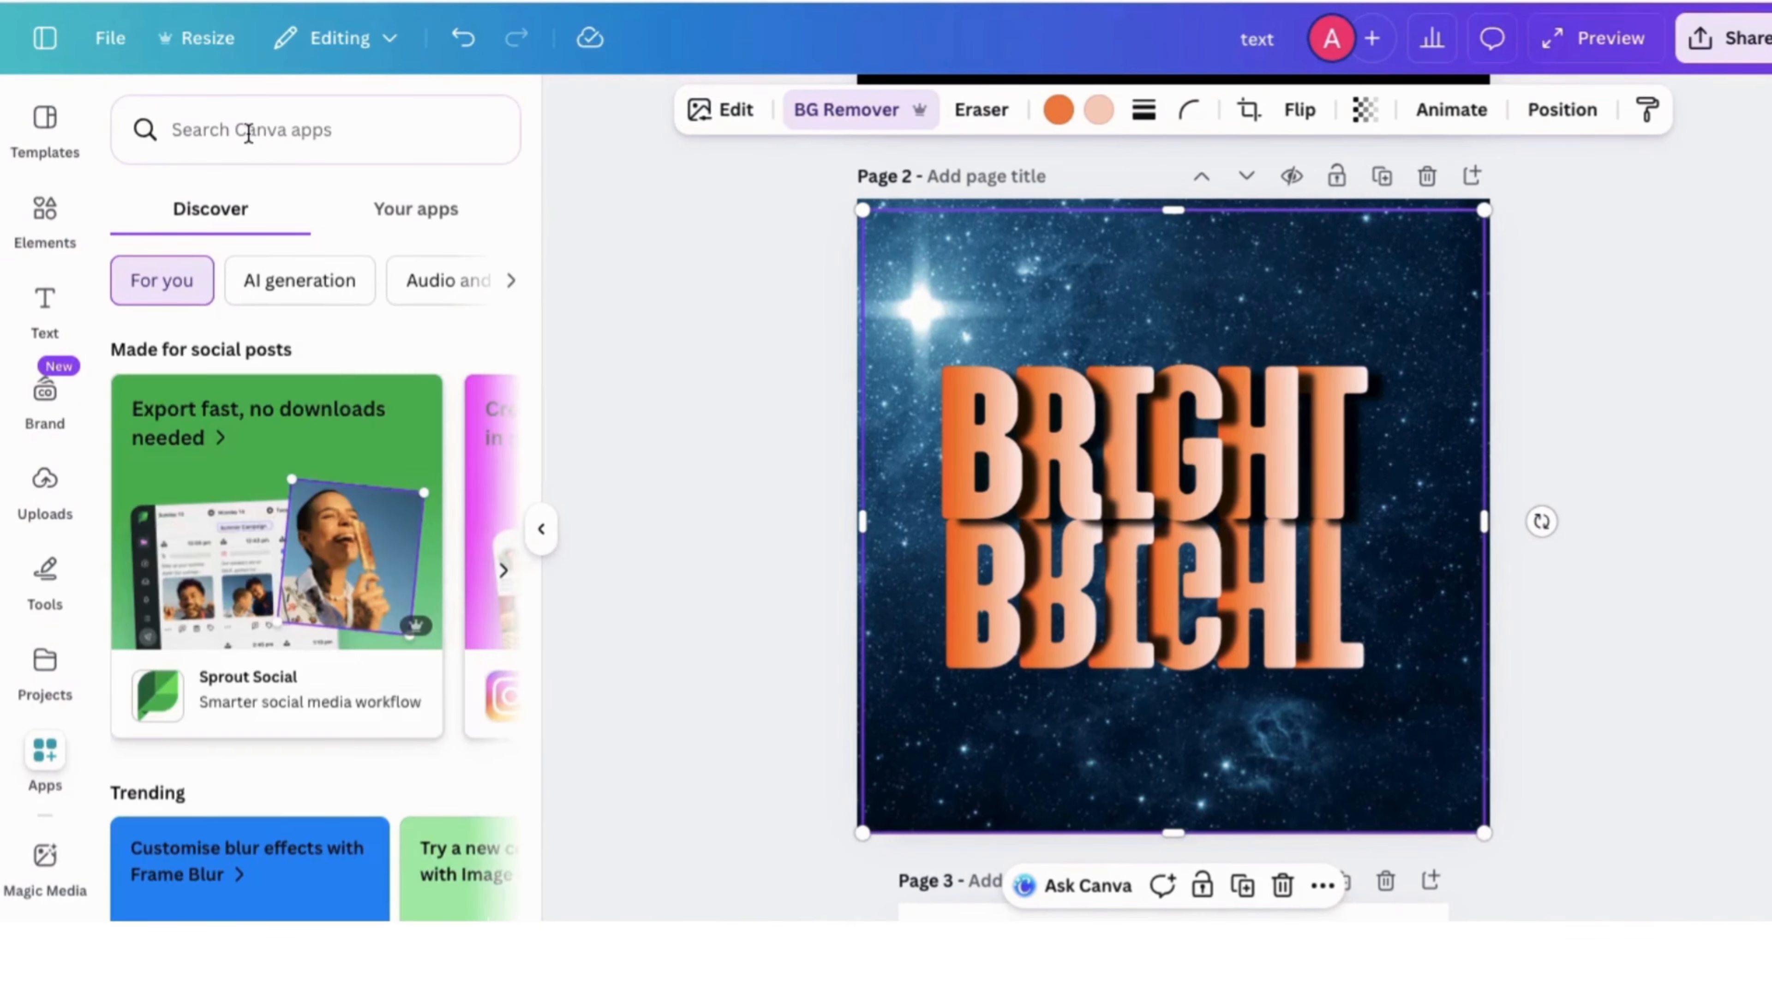
pyautogui.click(245, 130)
pyautogui.write('IMAGE B')
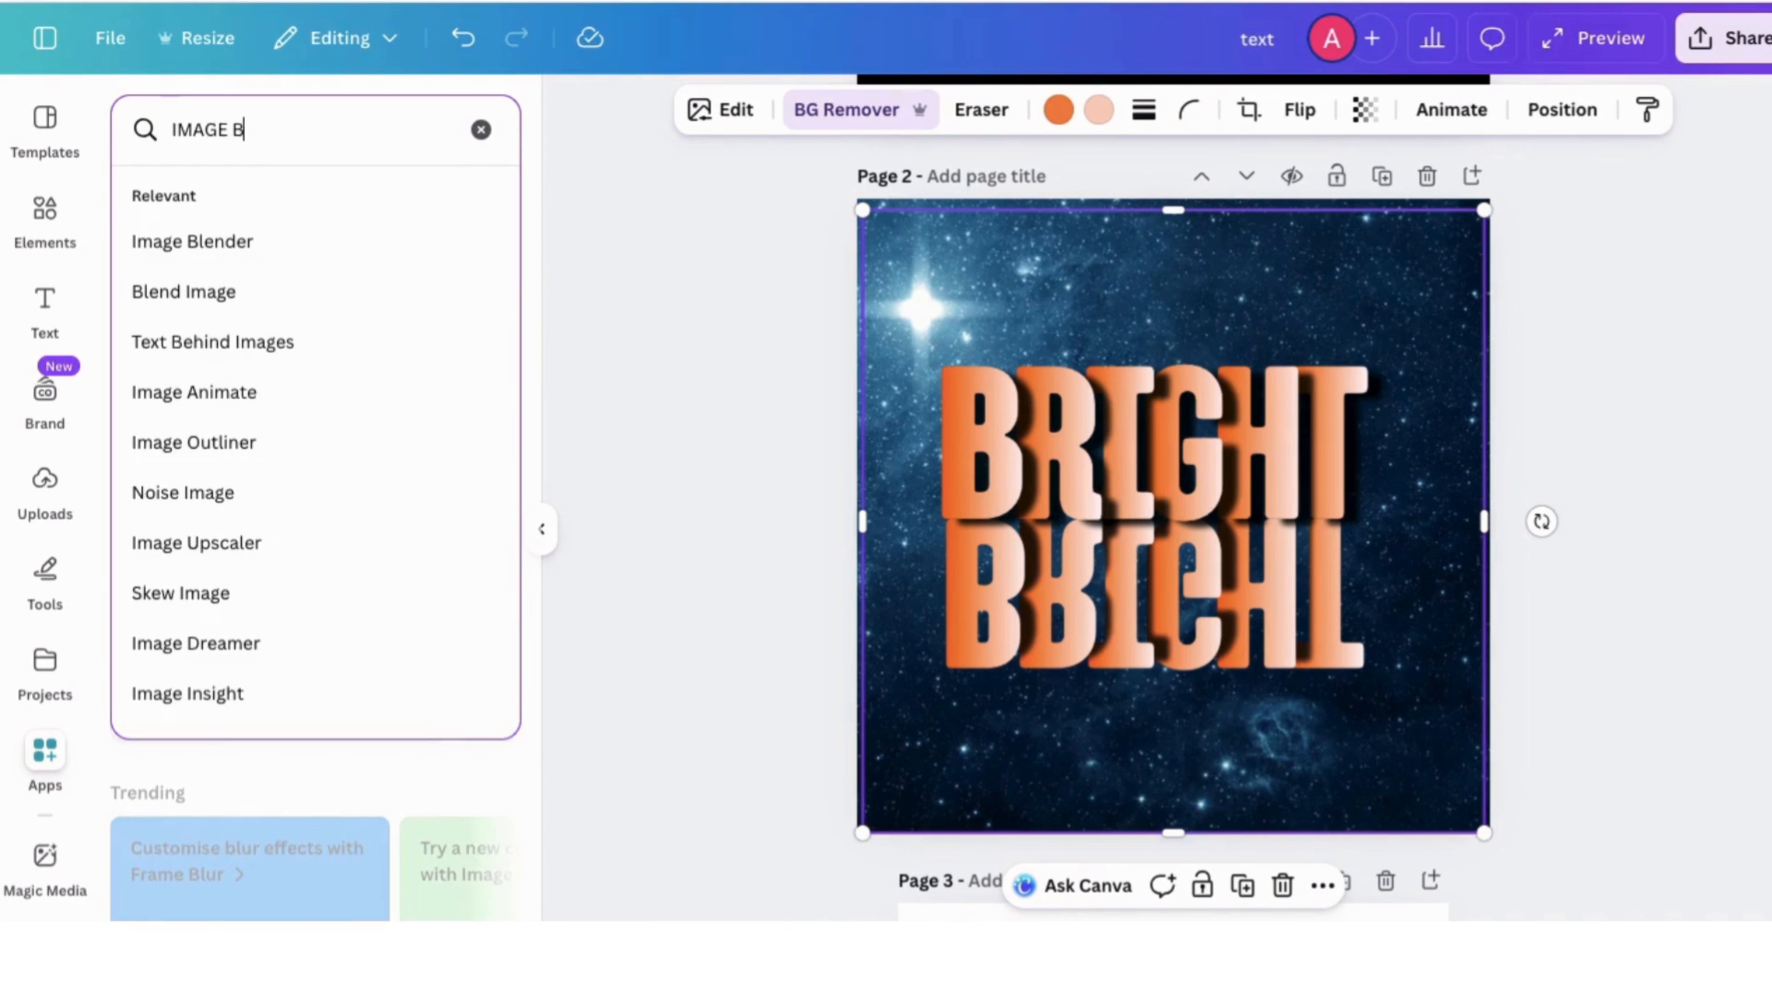
pyautogui.write('LE')
pyautogui.click(243, 243)
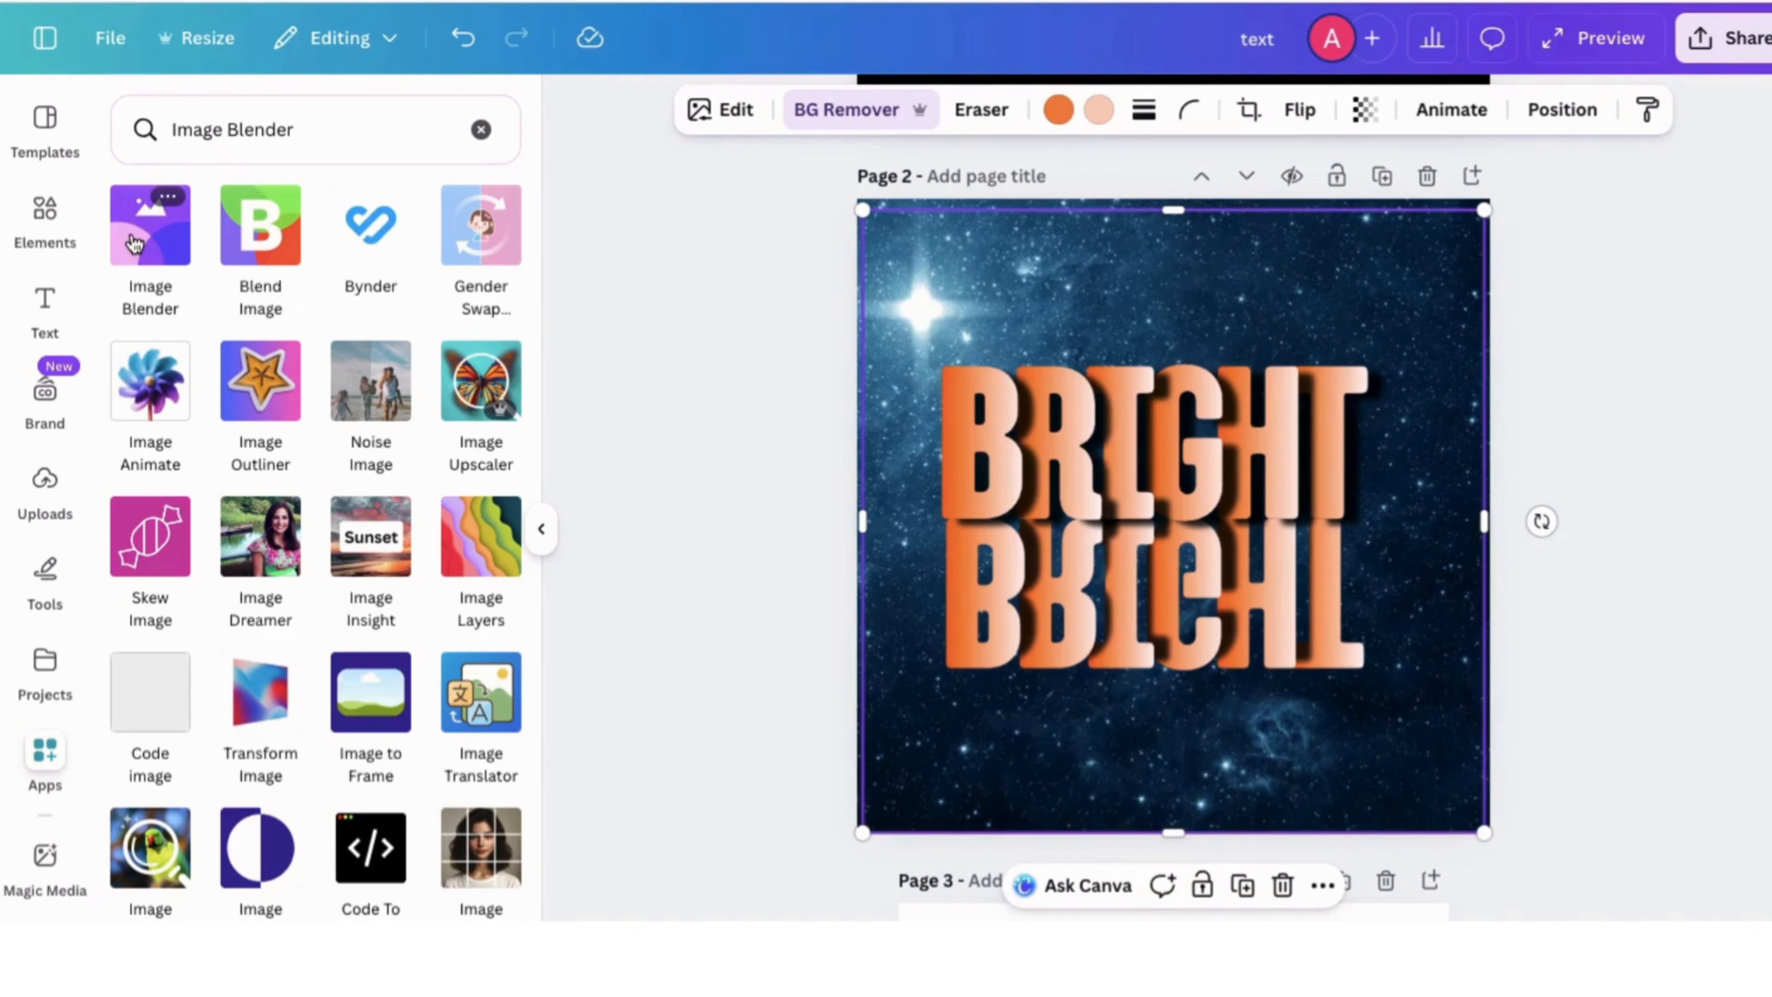
pyautogui.click(134, 242)
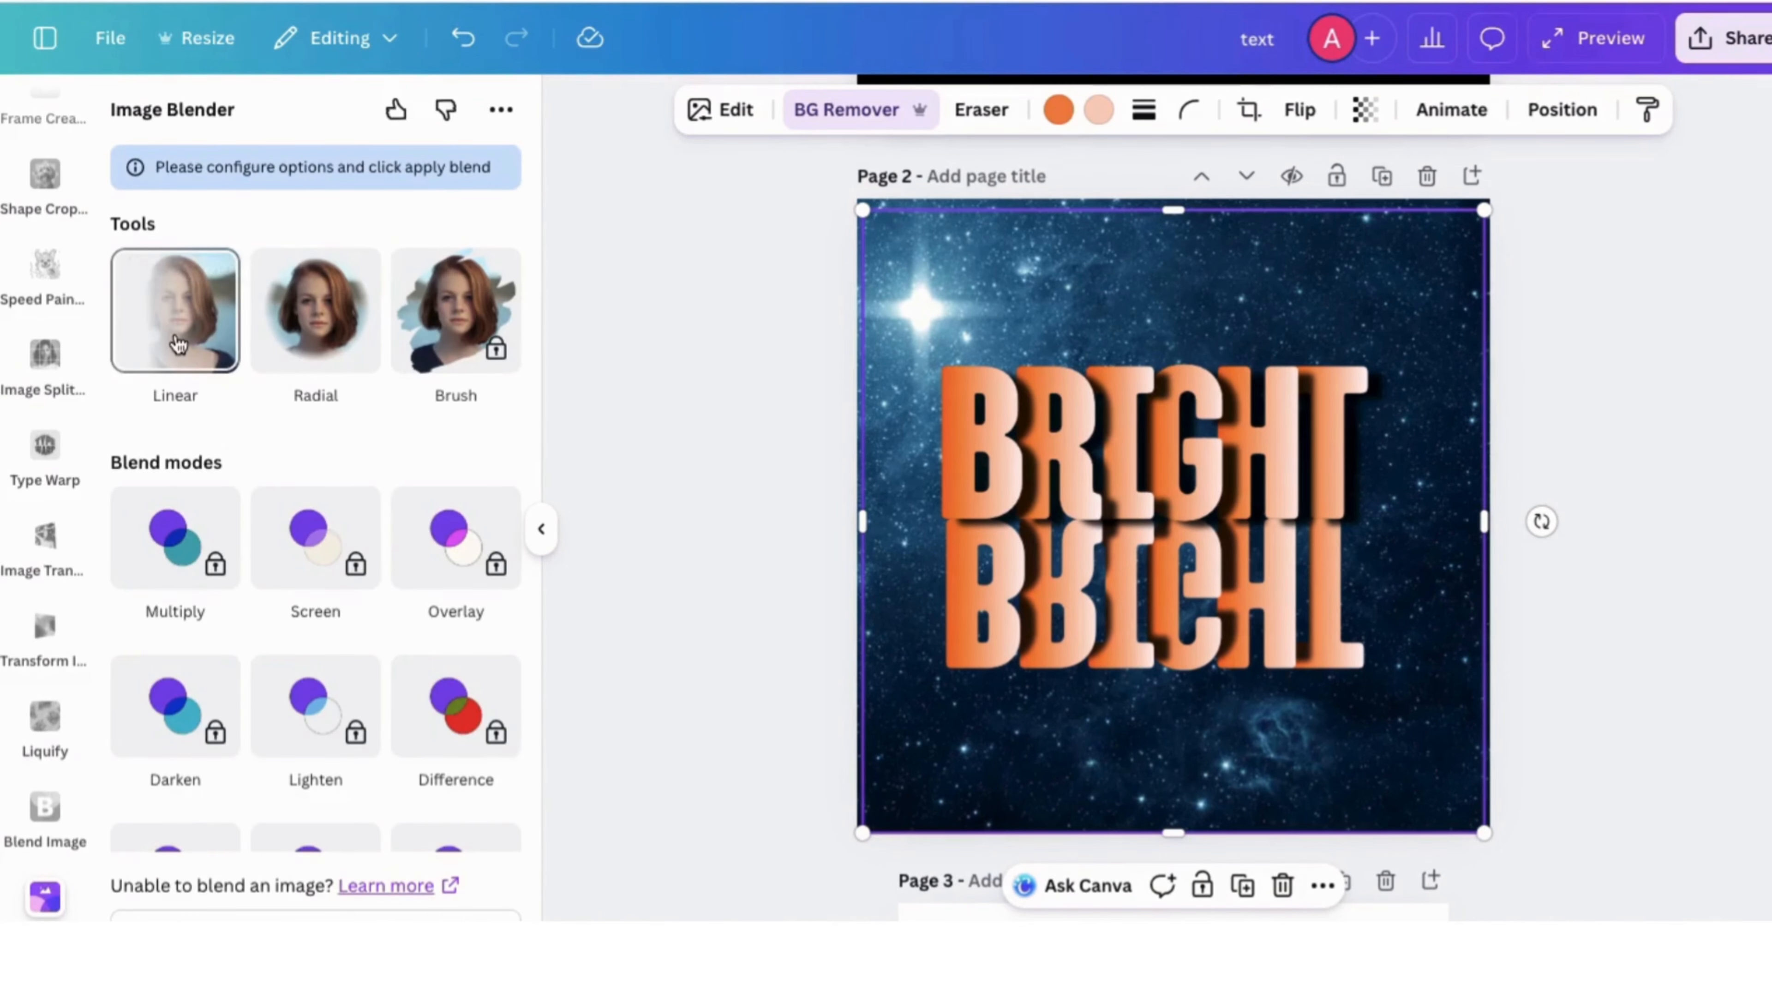
pyautogui.click(178, 342)
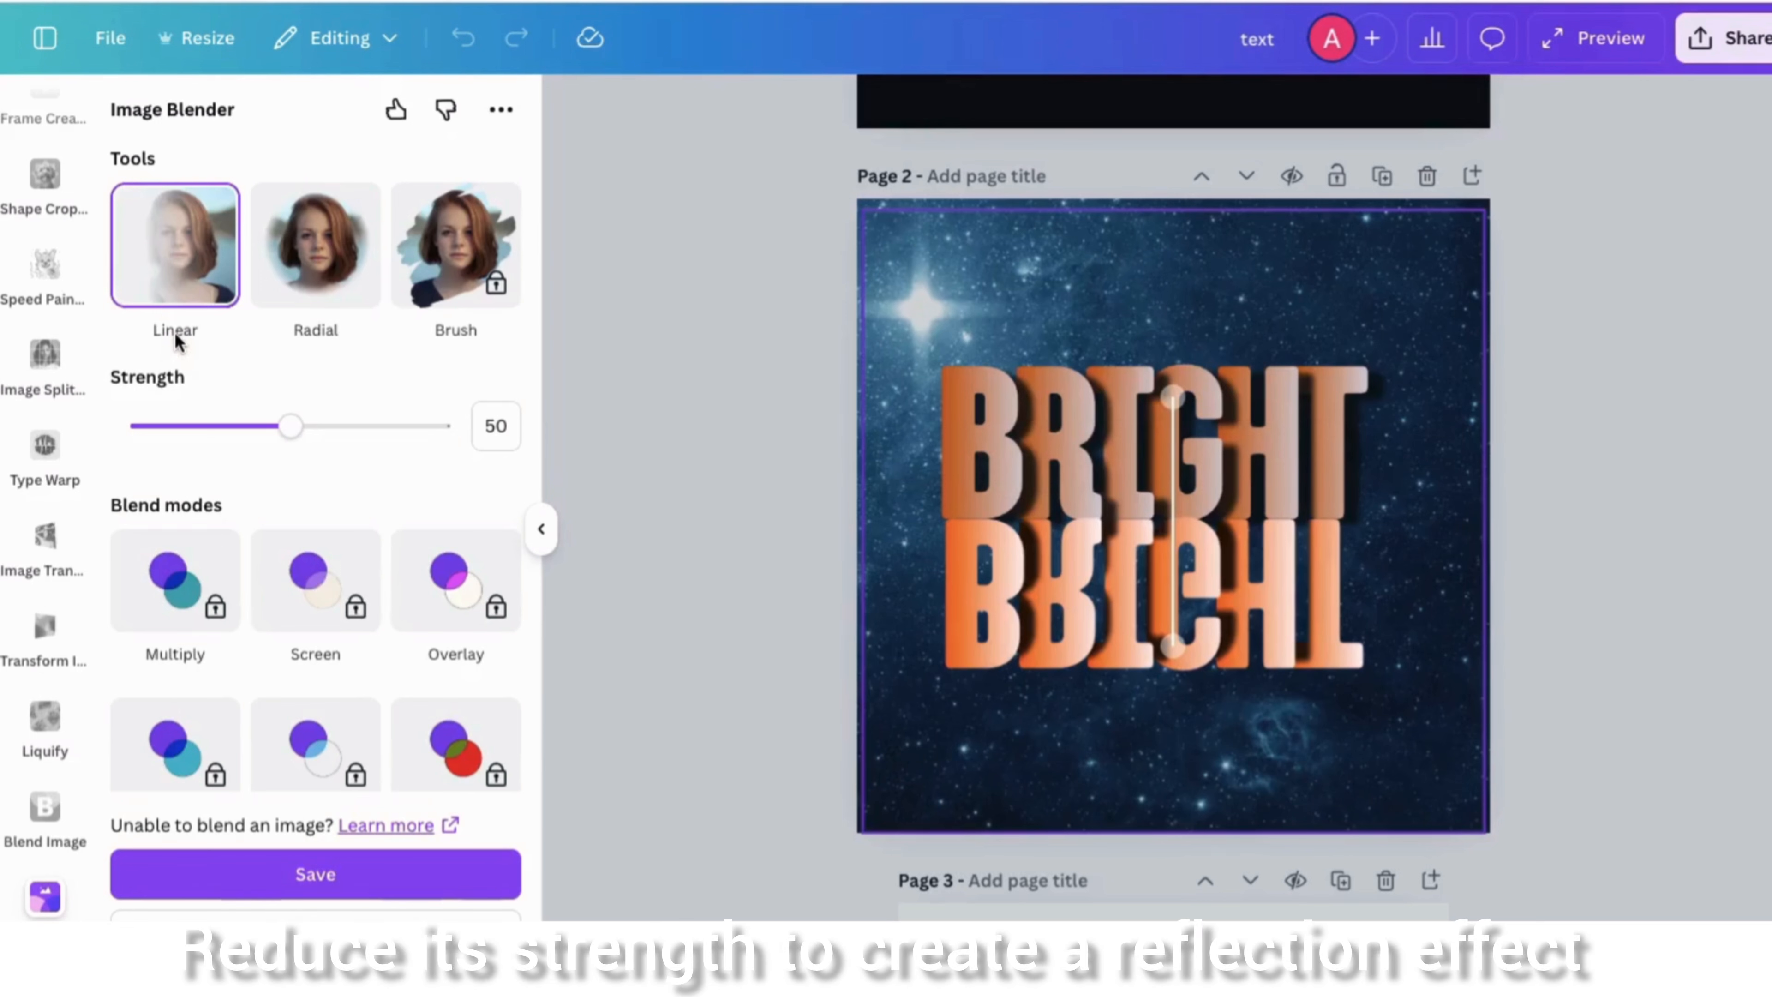
# - Make the mirrored BRIGHT fade out downward with the linear blend line, set the strength to 0 and save the blend
pyautogui.moveTo(1180, 401); pyautogui.dragTo(1175, 773)
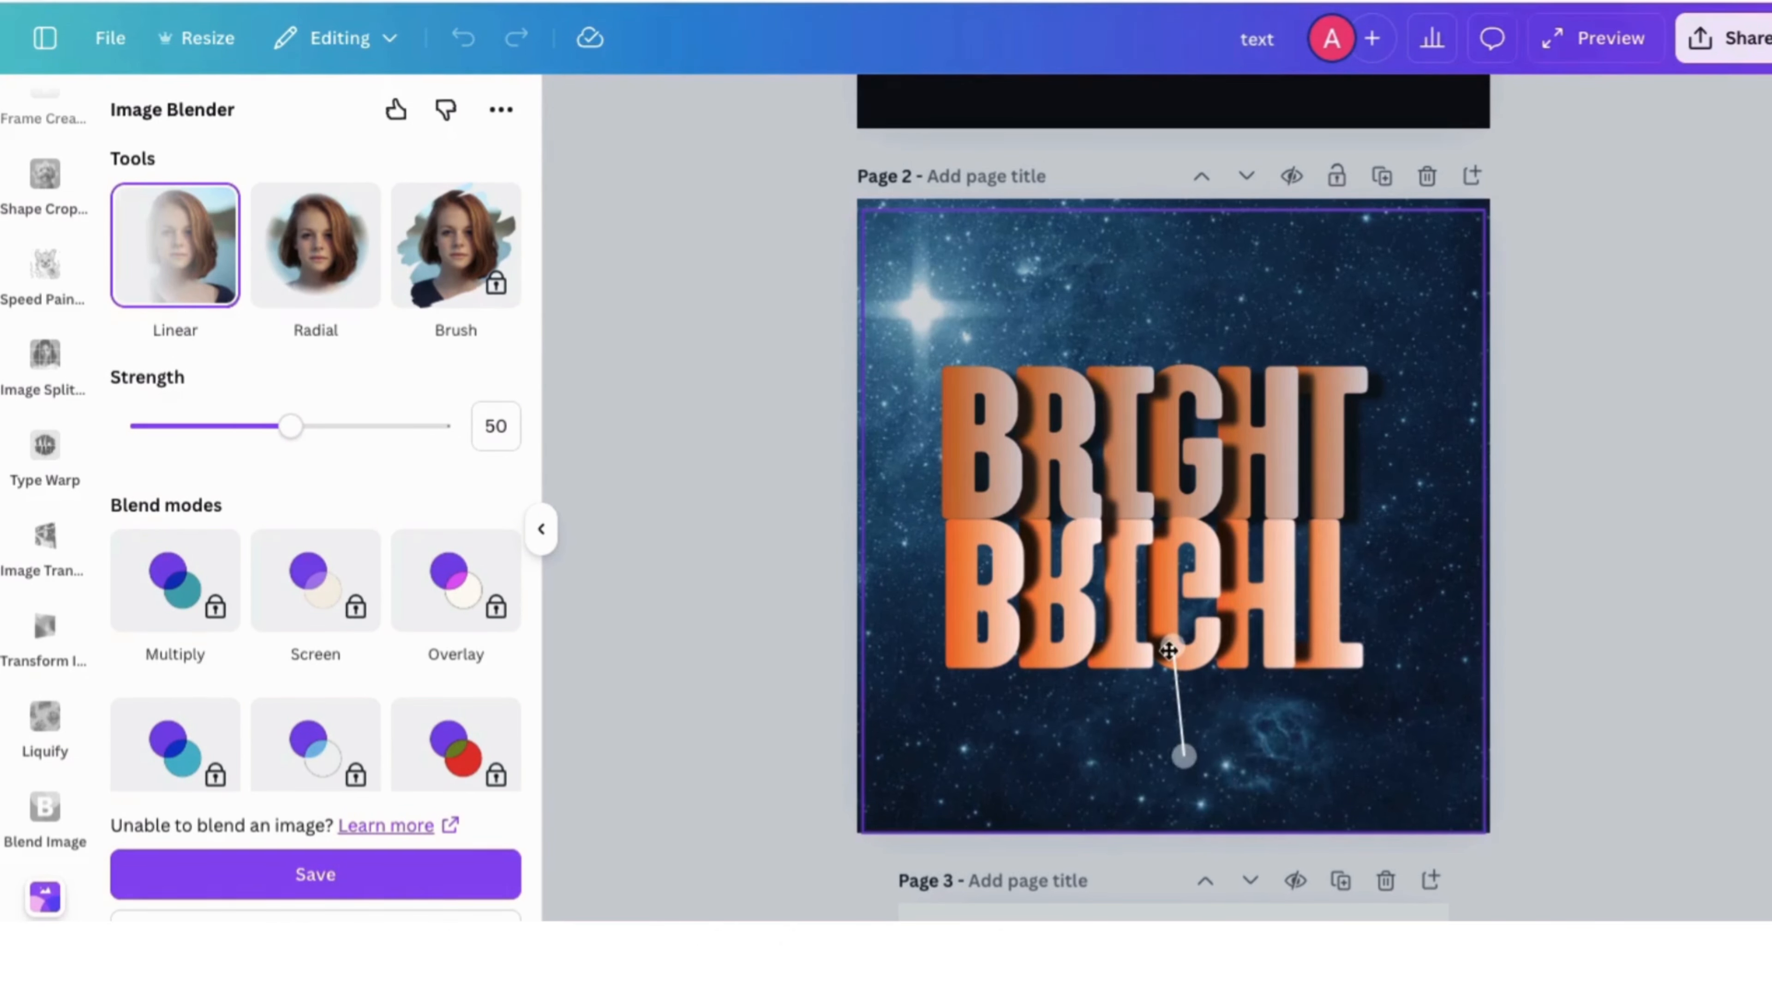
pyautogui.moveTo(1169, 651); pyautogui.dragTo(1156, 484)
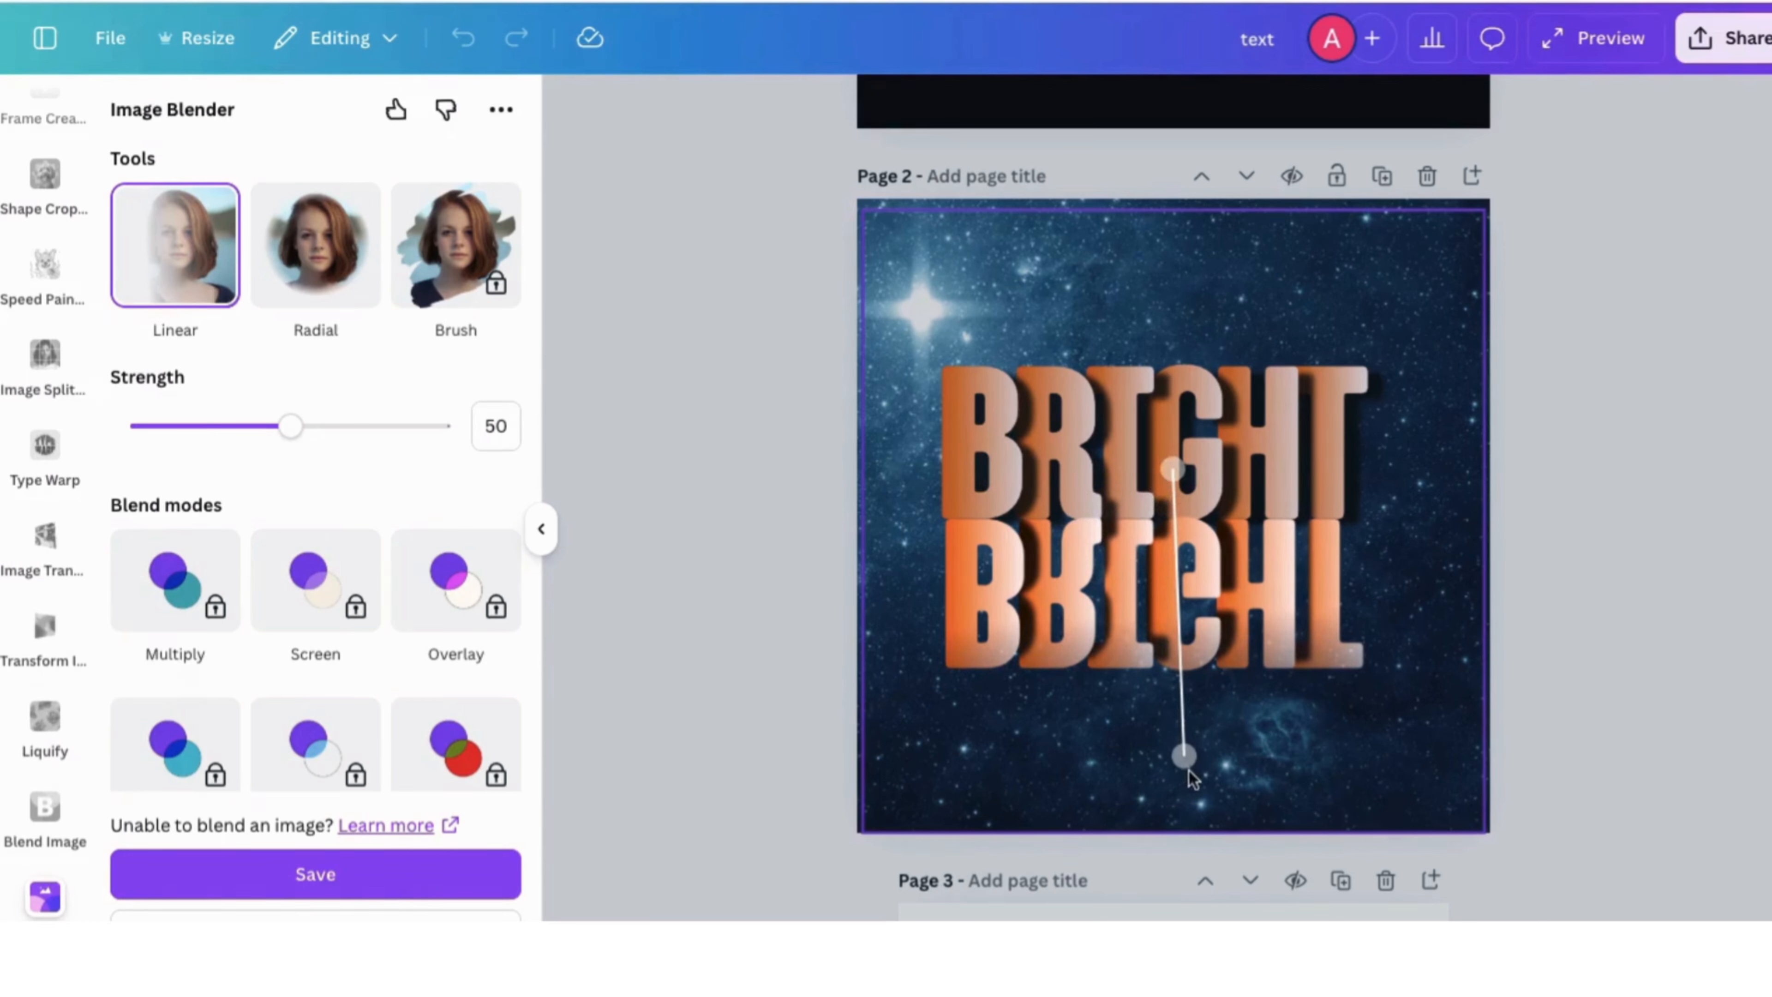
pyautogui.moveTo(1186, 760); pyautogui.dragTo(1168, 674)
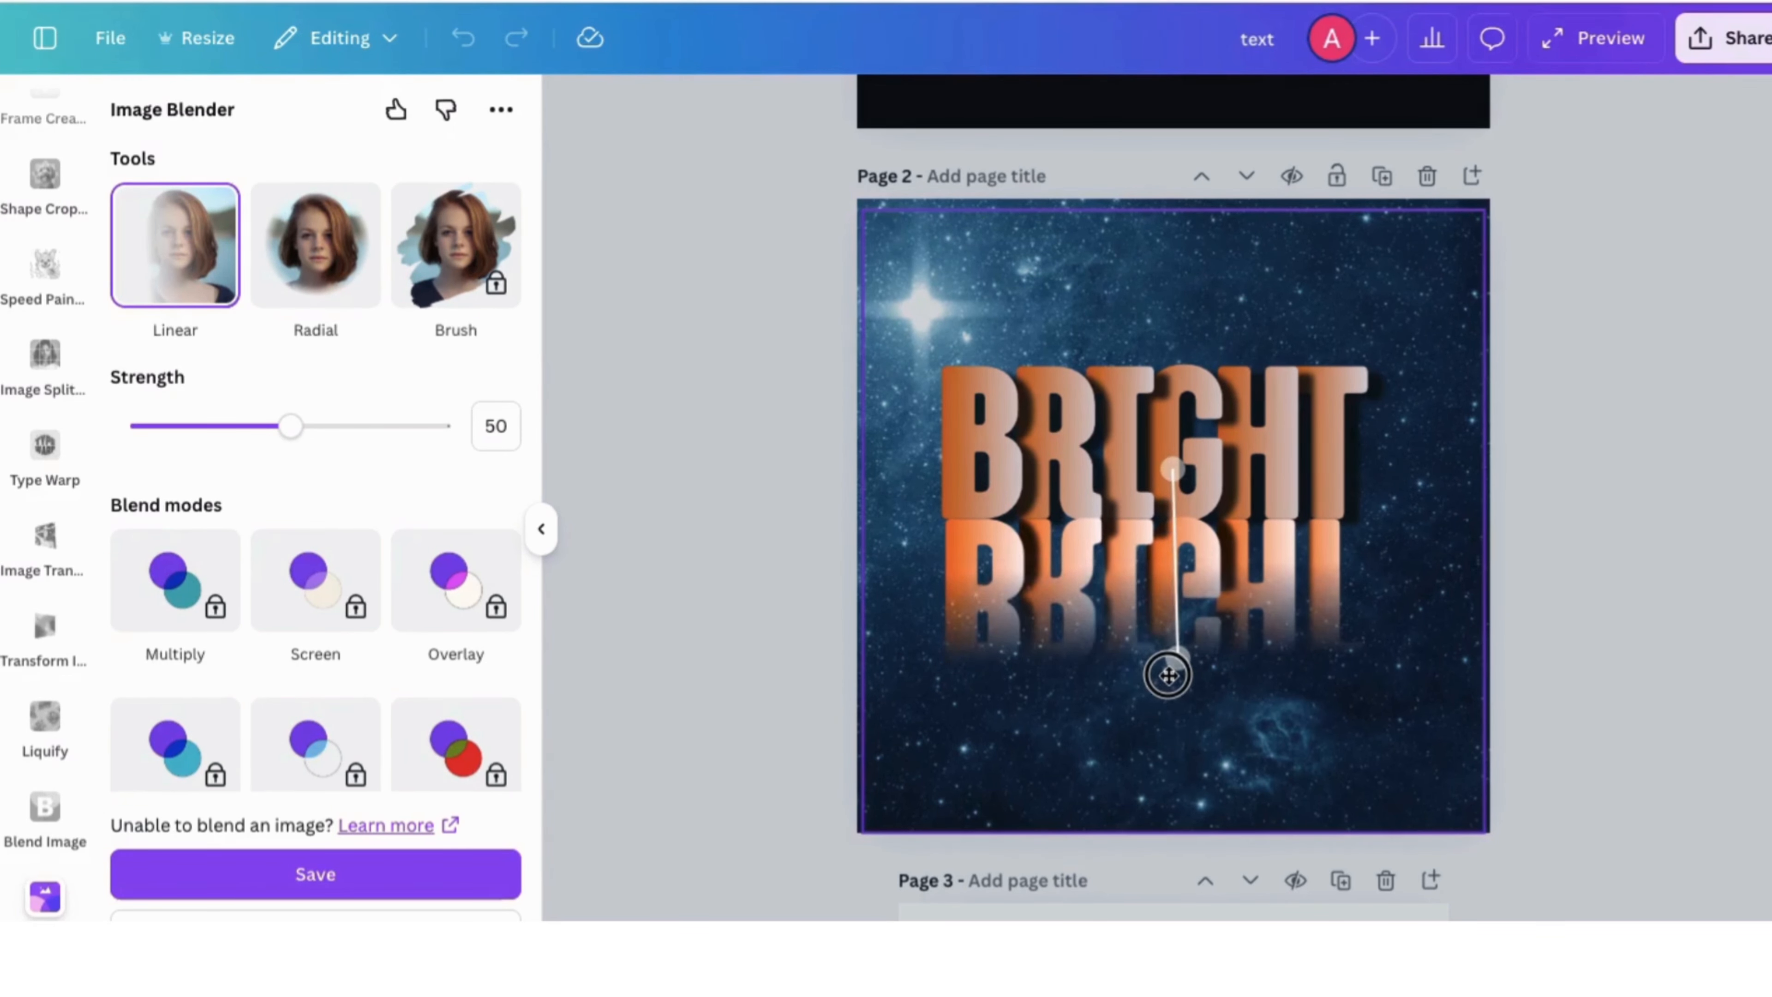
pyautogui.moveTo(291, 426); pyautogui.dragTo(46, 447)
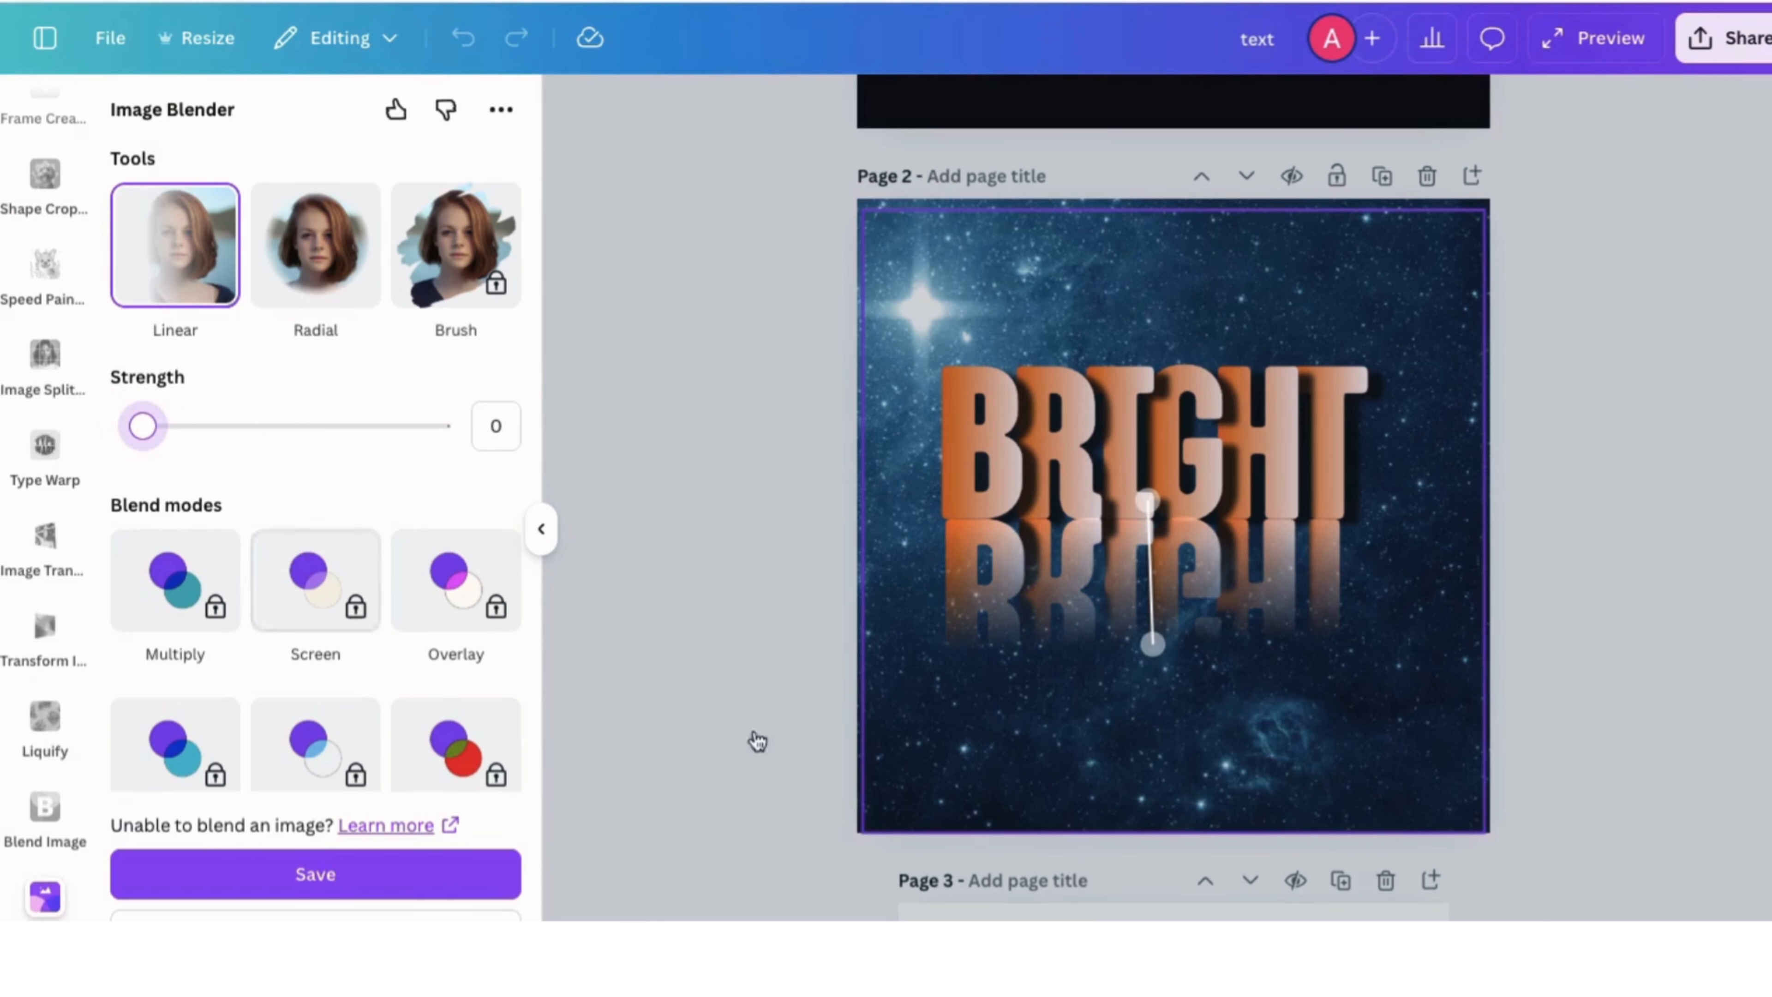
pyautogui.moveTo(1152, 649)
pyautogui.mouseDown()
pyautogui.moveTo(1152, 711)
pyautogui.moveTo(1133, 664)
pyautogui.mouseUp()
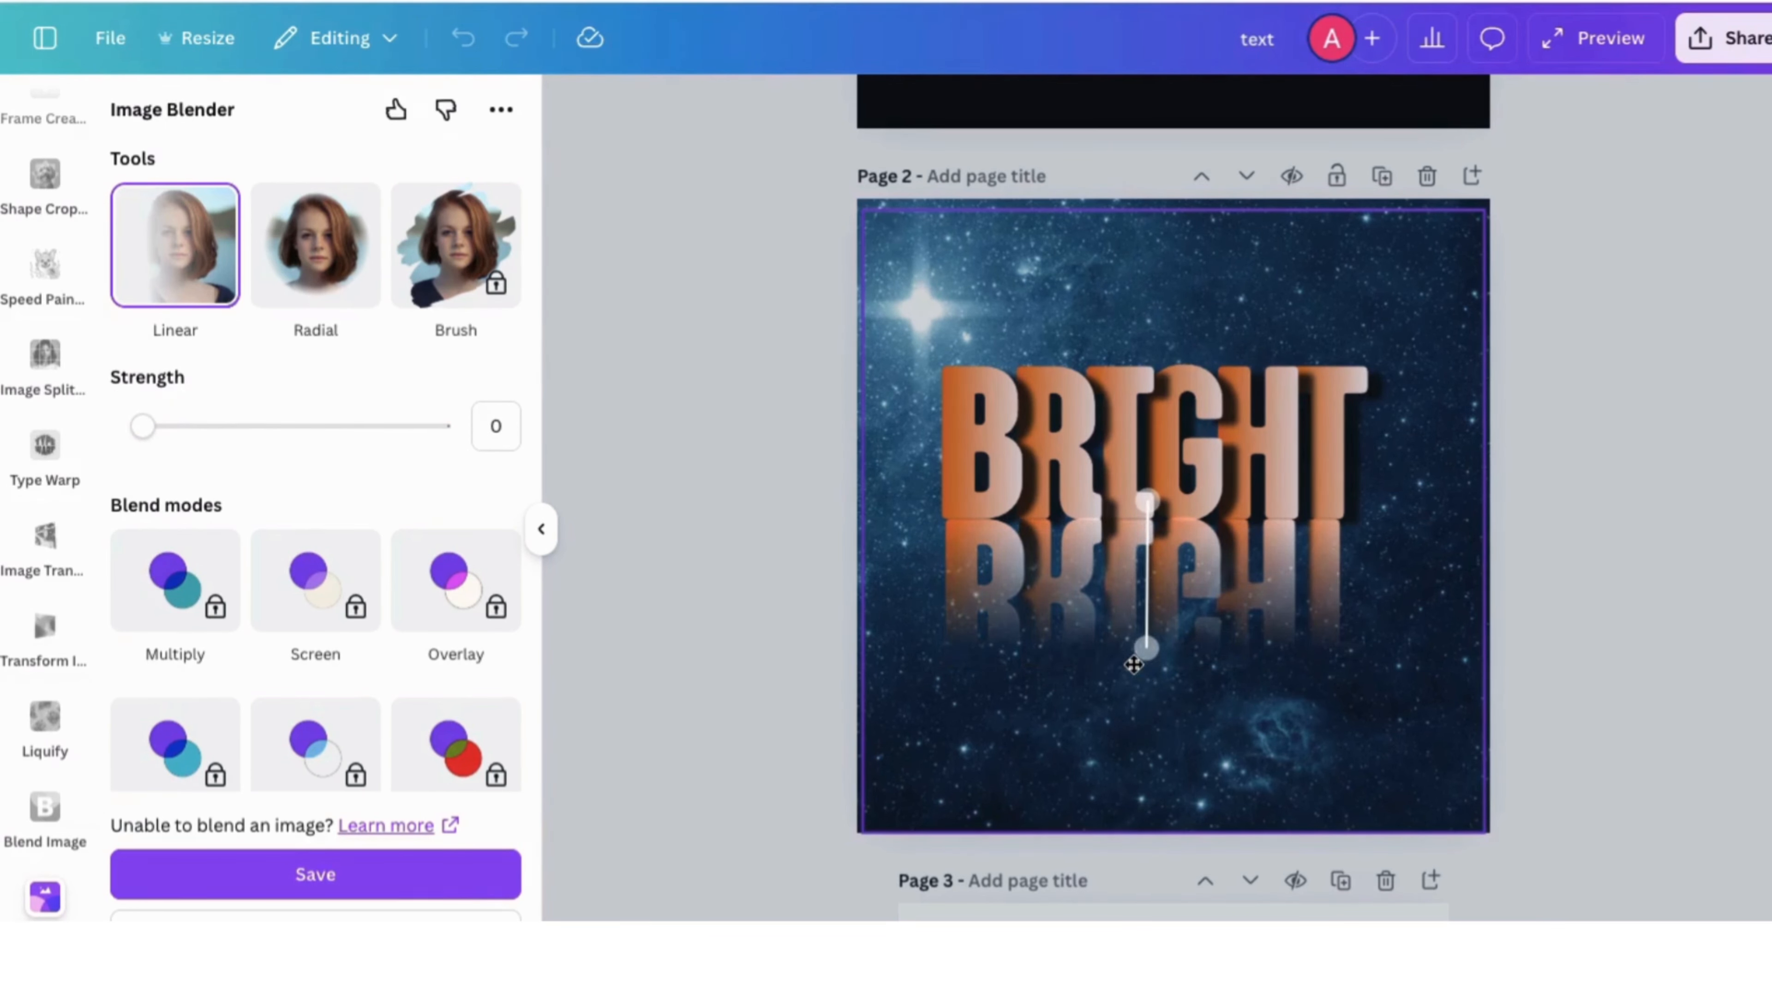
pyautogui.click(385, 875)
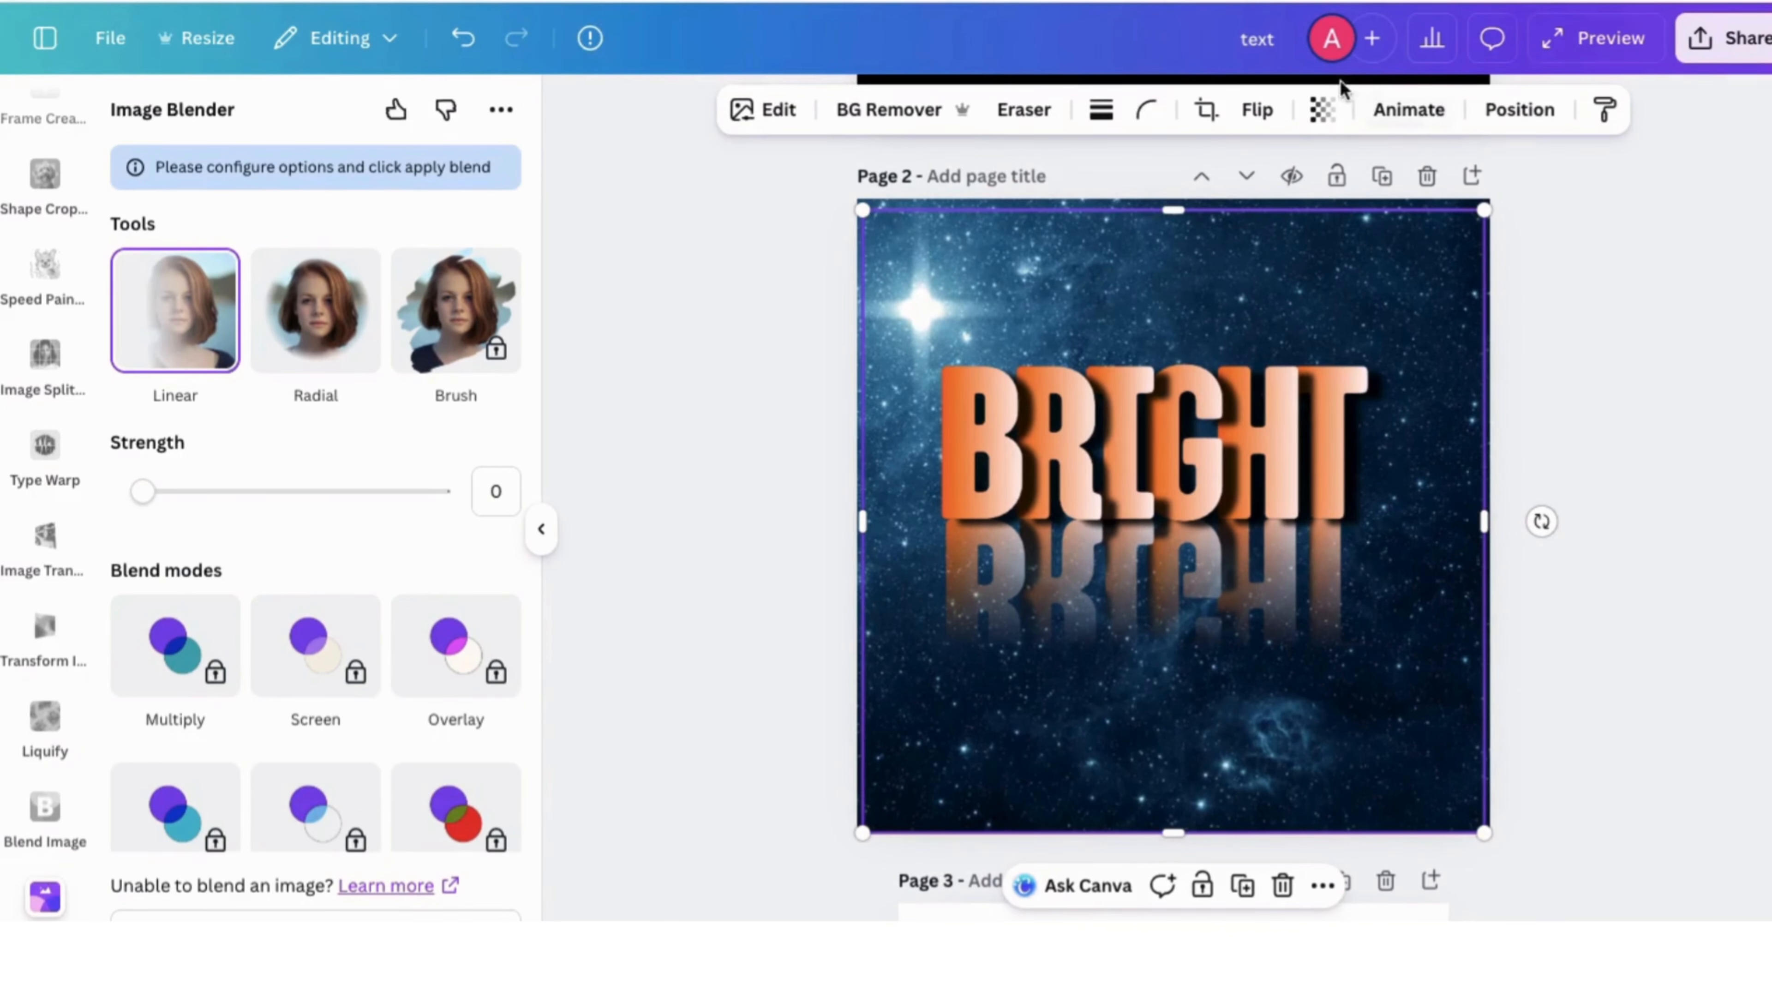
# - Set the reflection's transparency to 53 and deselect it
pyautogui.click(1324, 110)
pyautogui.moveTo(1378, 215); pyautogui.dragTo(1296, 223)
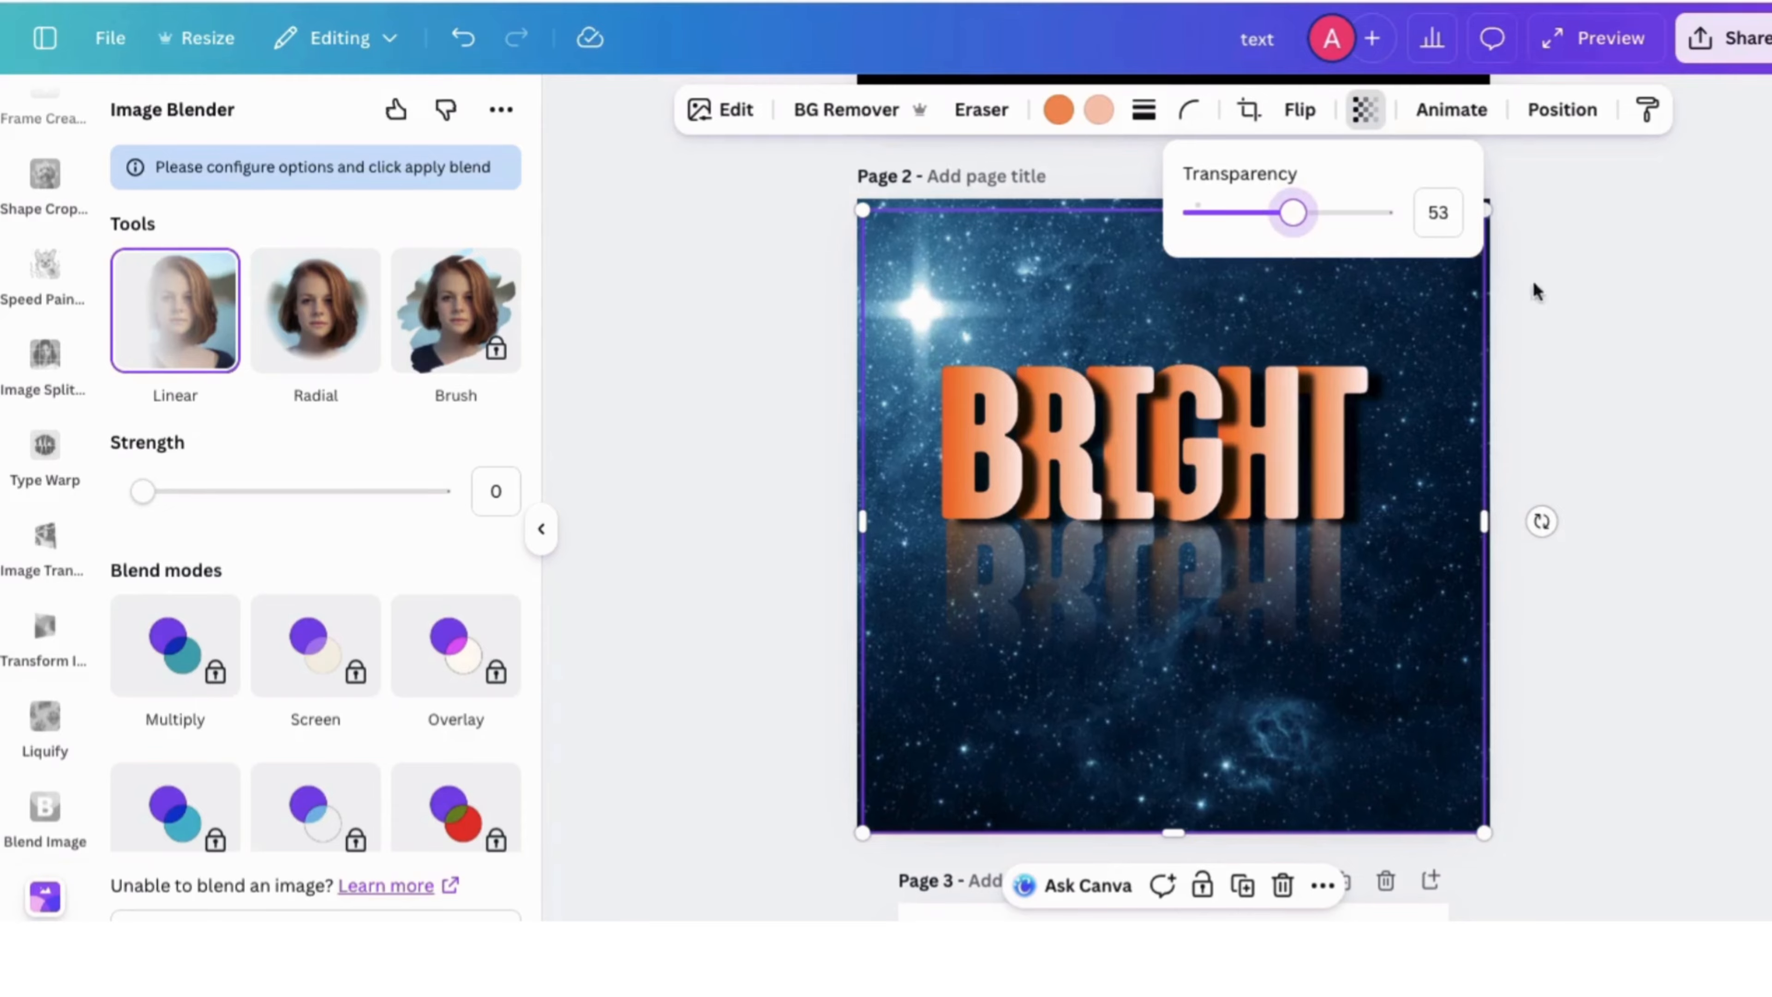
pyautogui.click(1753, 498)
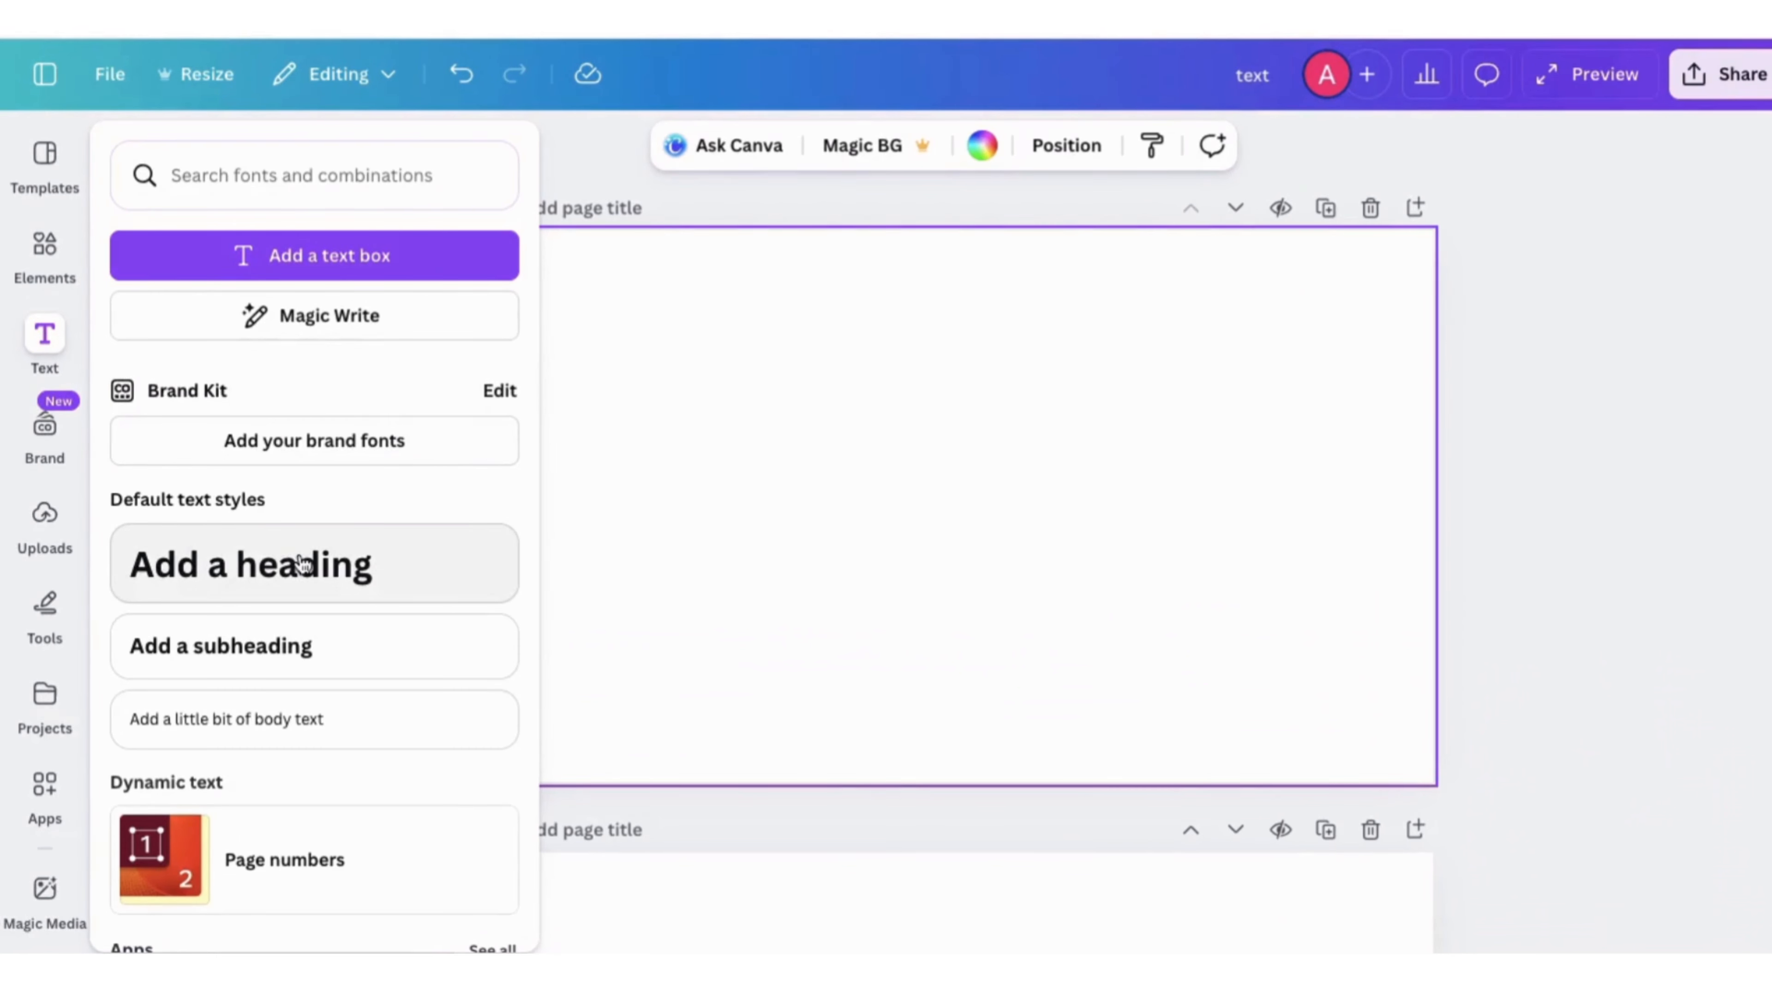
# - Add a heading to the blank page 1 and replace its text with the letter R
pyautogui.click(302, 564)
pyautogui.click(590, 404)
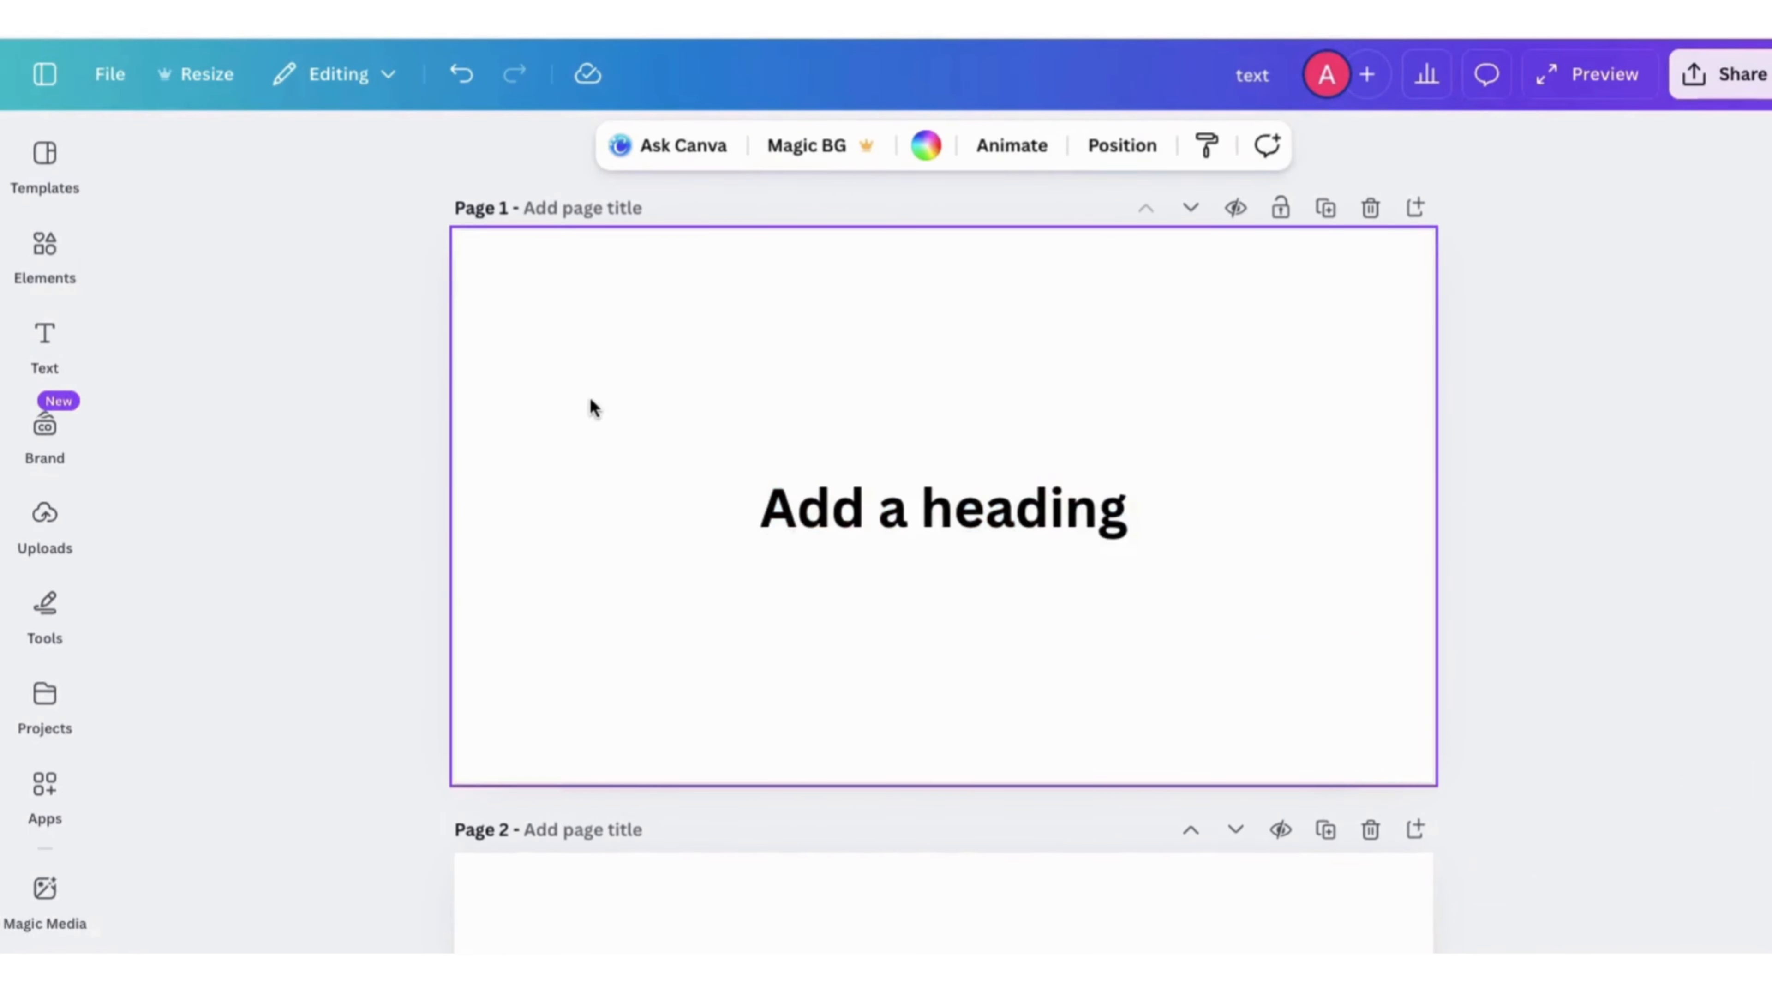
pyautogui.doubleClick(1116, 527)
pyautogui.write('R')
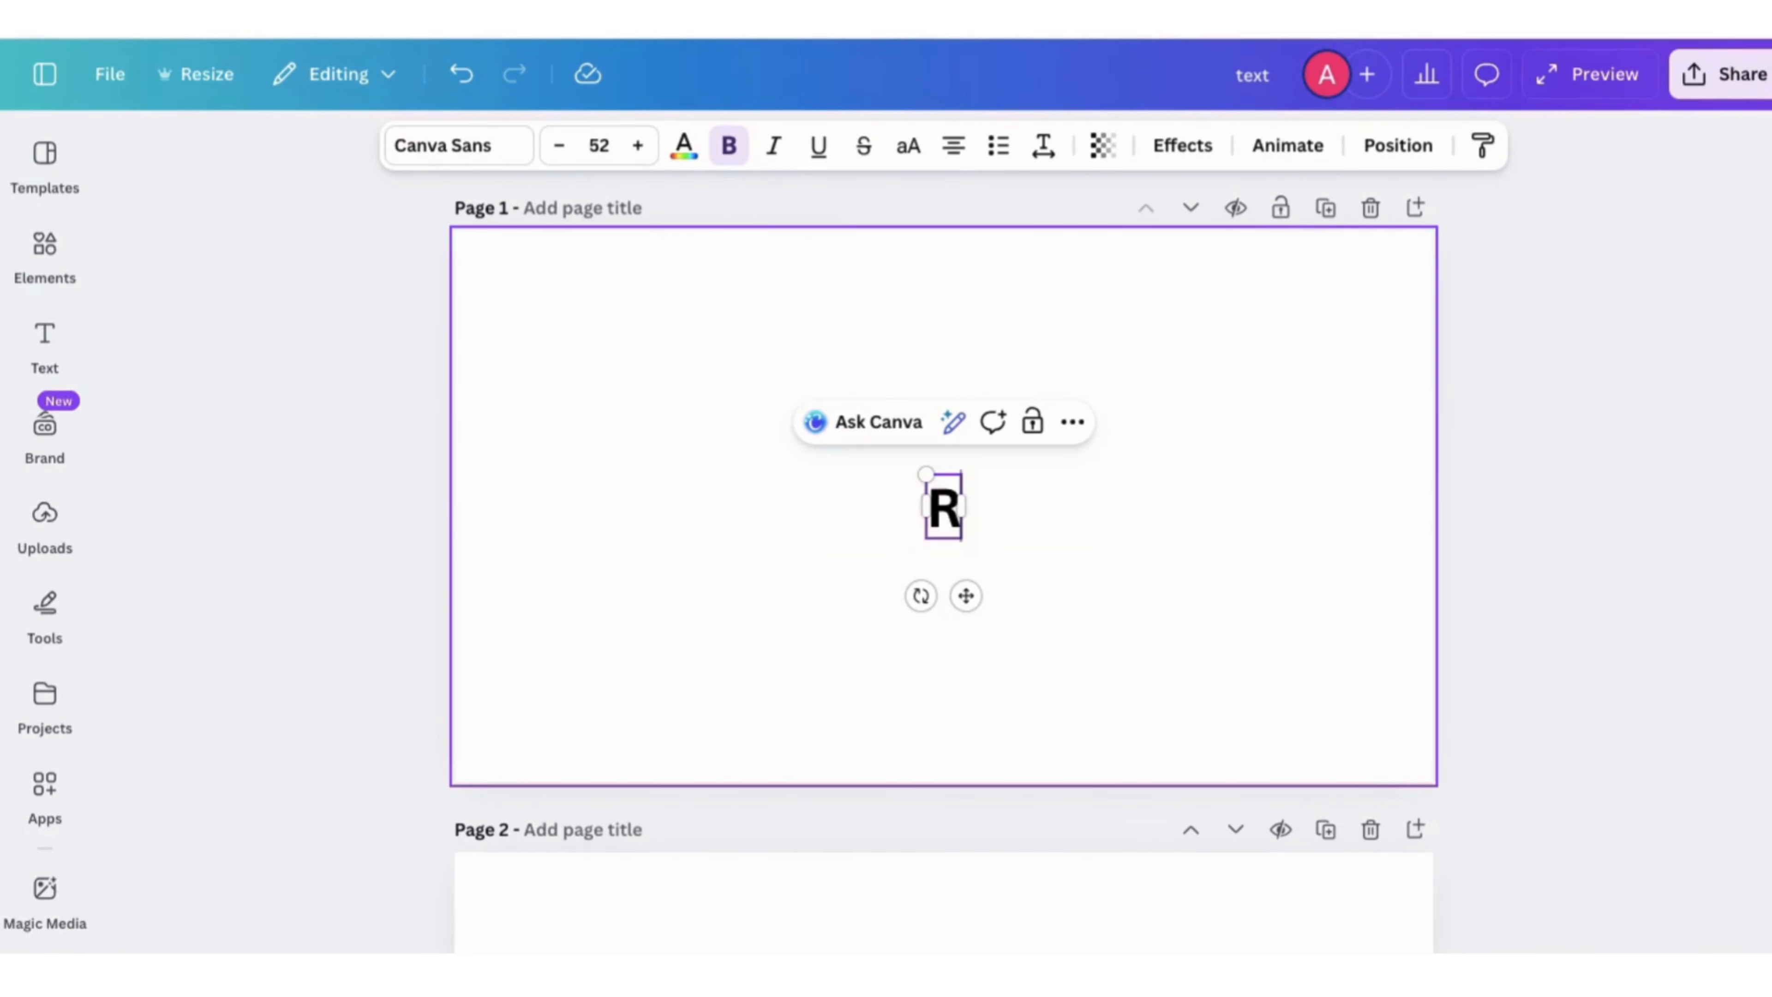
pyautogui.click(1221, 595)
# - Enlarge the letter R to font size 186 and move it to the right part of the page
pyautogui.click(951, 514)
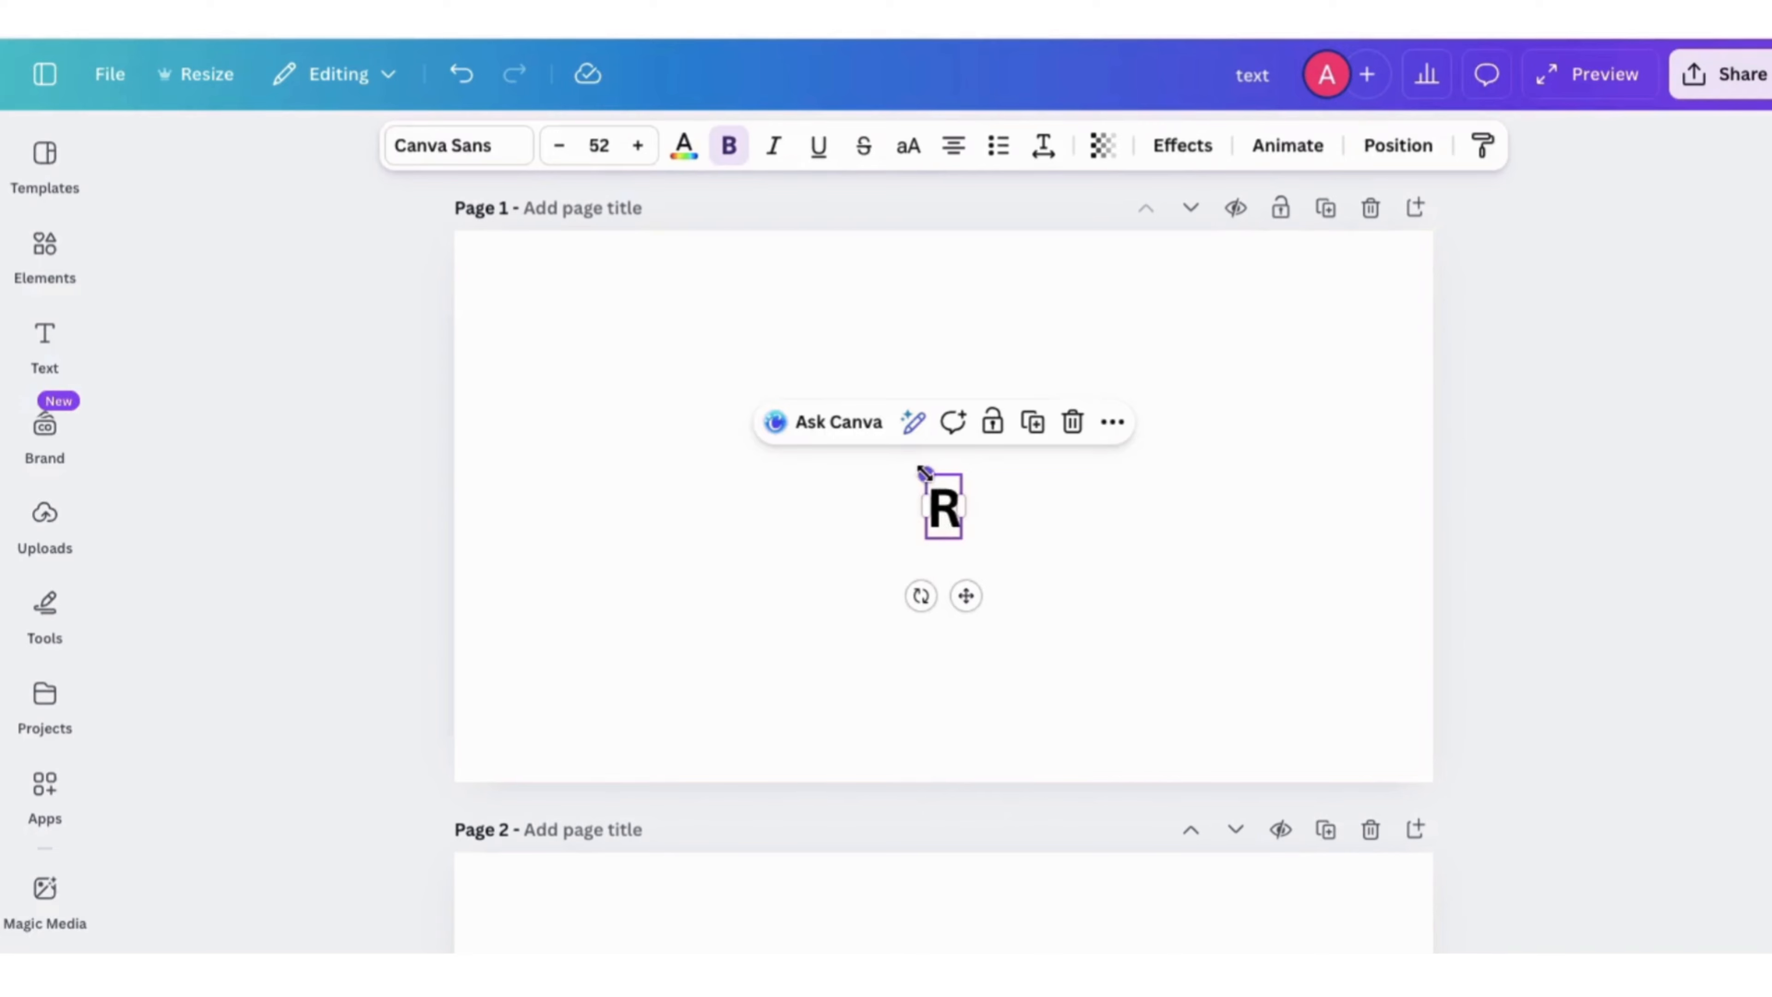
pyautogui.moveTo(925, 473); pyautogui.dragTo(764, 344)
pyautogui.click(1074, 427)
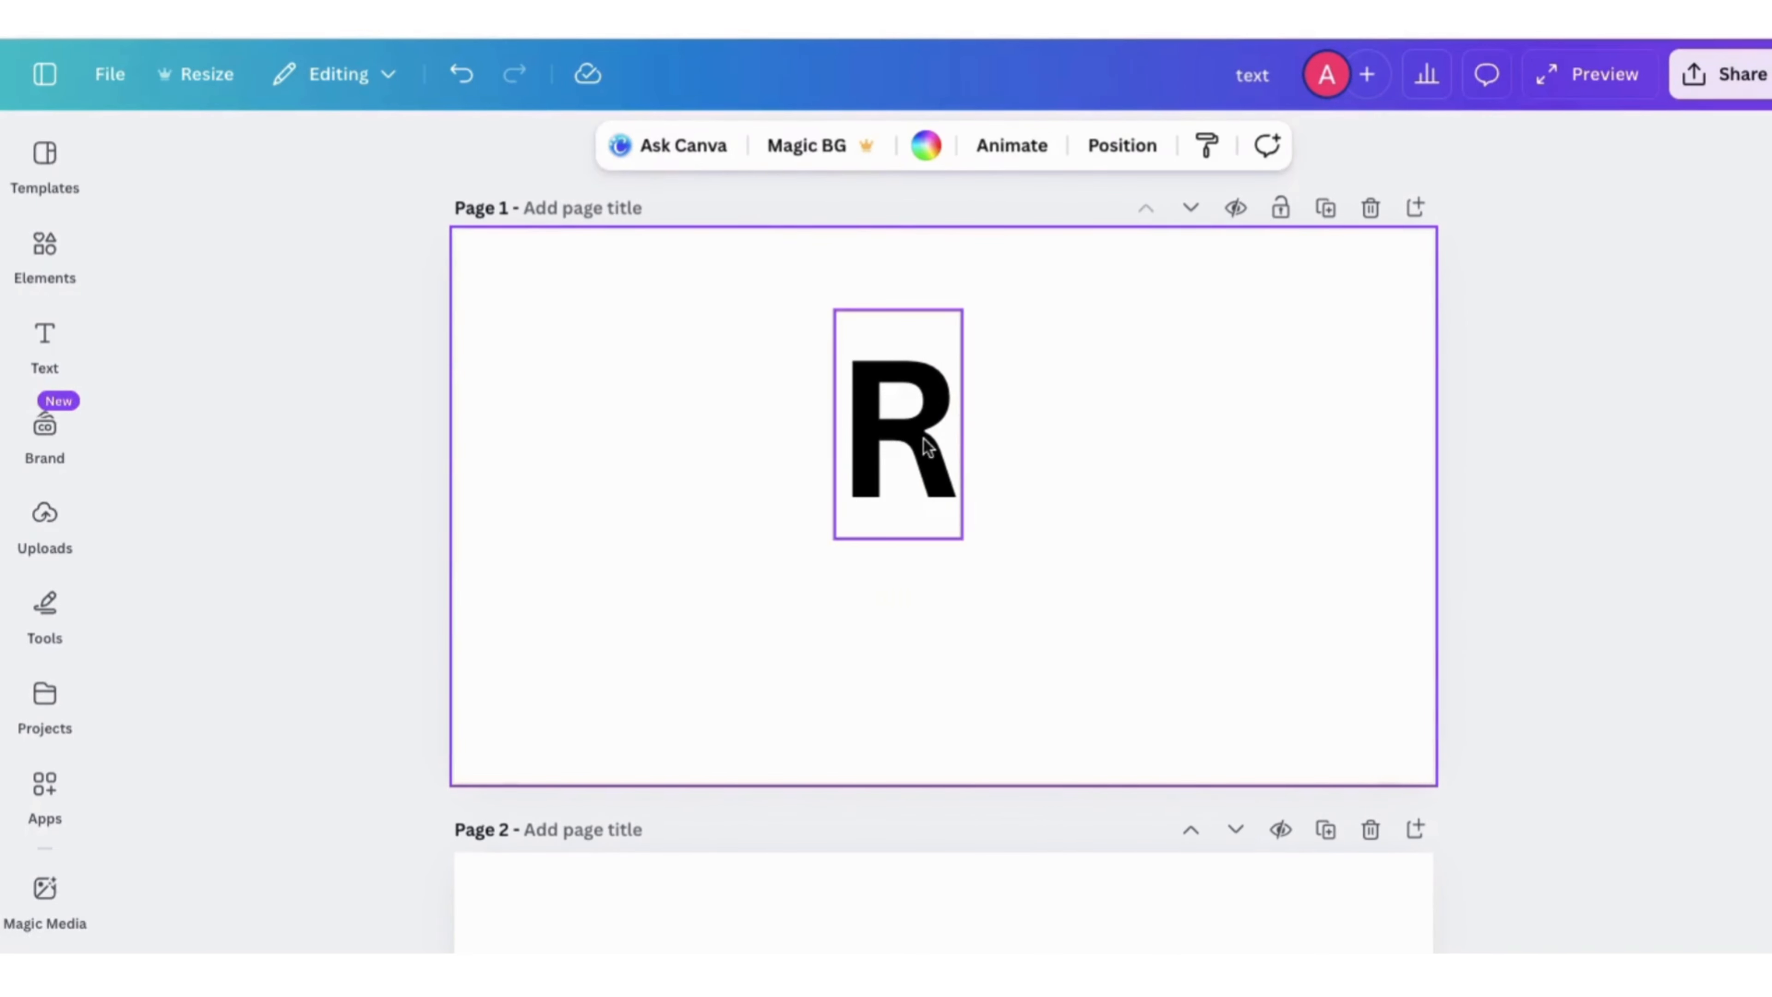
pyautogui.moveTo(927, 447); pyautogui.dragTo(1300, 474)
# - Change the letter R's font to Impact
pyautogui.click(450, 160)
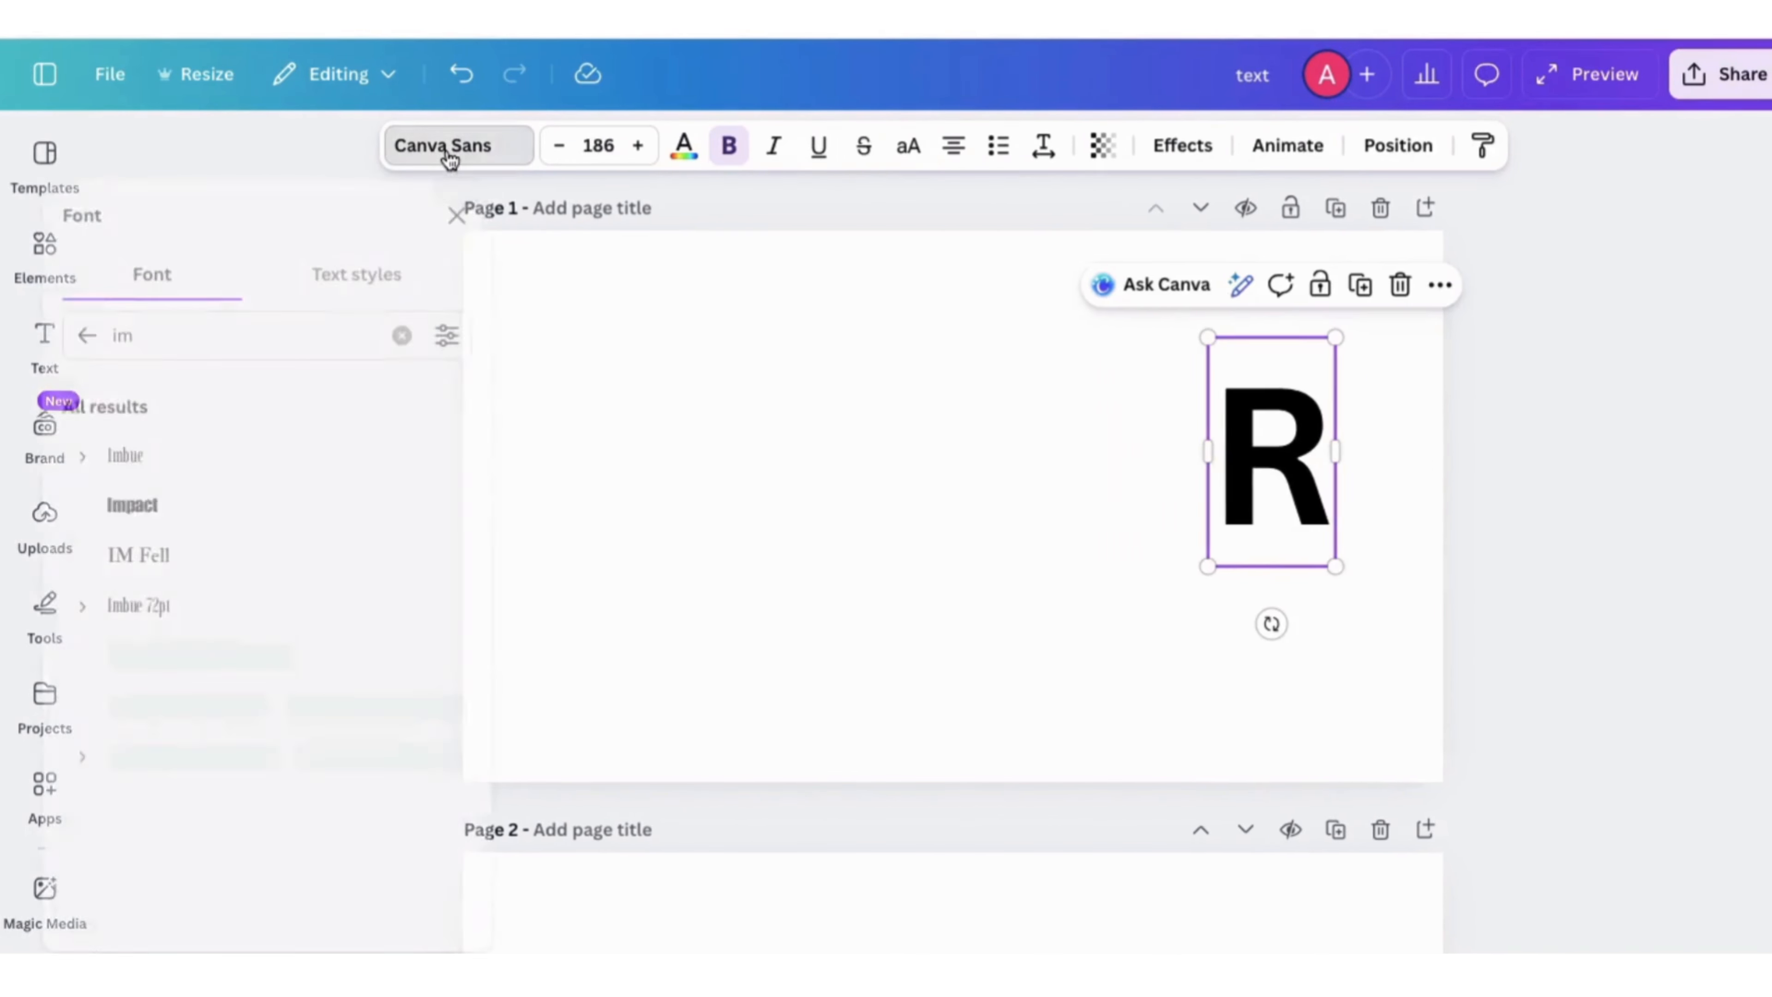
pyautogui.click(202, 517)
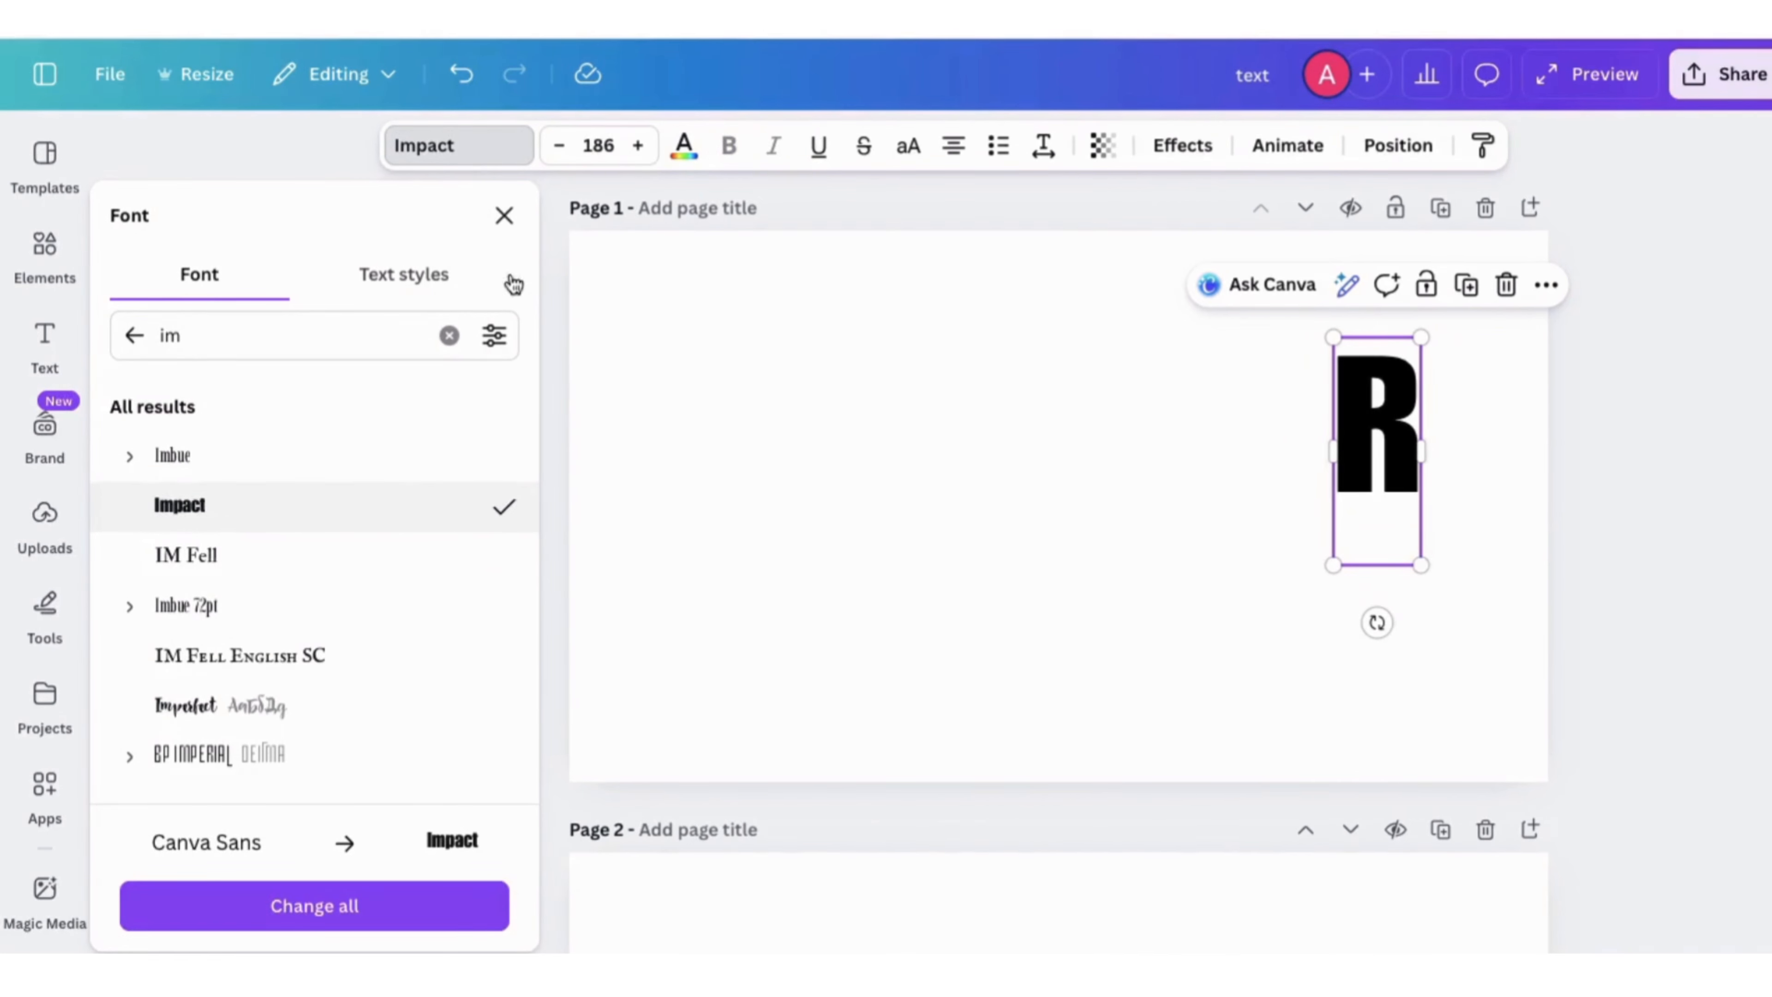
pyautogui.click(505, 217)
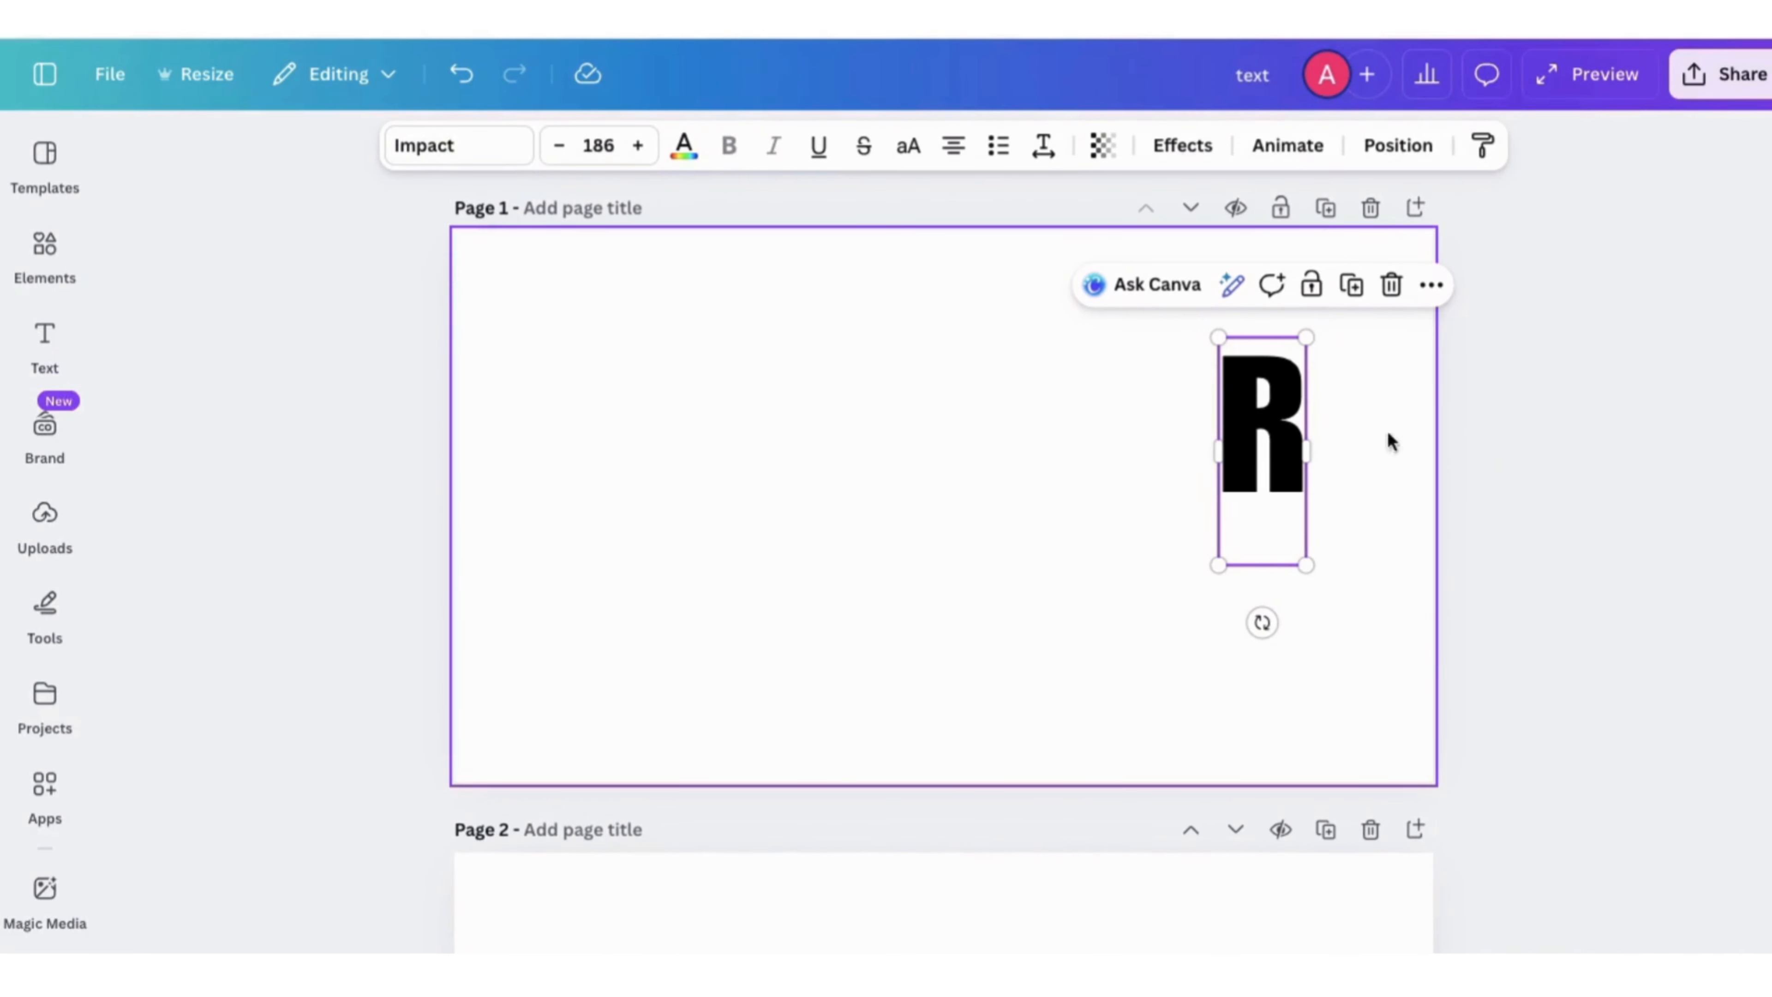
# - Duplicate the R to its left and change the successive copies into the letters E and P
pyautogui.click(1351, 285)
pyautogui.moveTo(1269, 396); pyautogui.dragTo(862, 447)
pyautogui.doubleClick(1164, 404)
pyautogui.write('E')
pyautogui.click(1250, 284)
pyautogui.doubleClick(1080, 408)
pyautogui.write('P')
pyautogui.click(1304, 630)
# - Make two further letter copies leftward from the P and change them into A and P, completing the word PAPER
pyautogui.click(1078, 426)
pyautogui.click(1162, 285)
pyautogui.doubleClick(982, 439)
pyautogui.write('A')
pyautogui.click(973, 433)
pyautogui.click(1072, 297)
pyautogui.doubleClick(862, 419)
pyautogui.write('P')
pyautogui.click(691, 461)
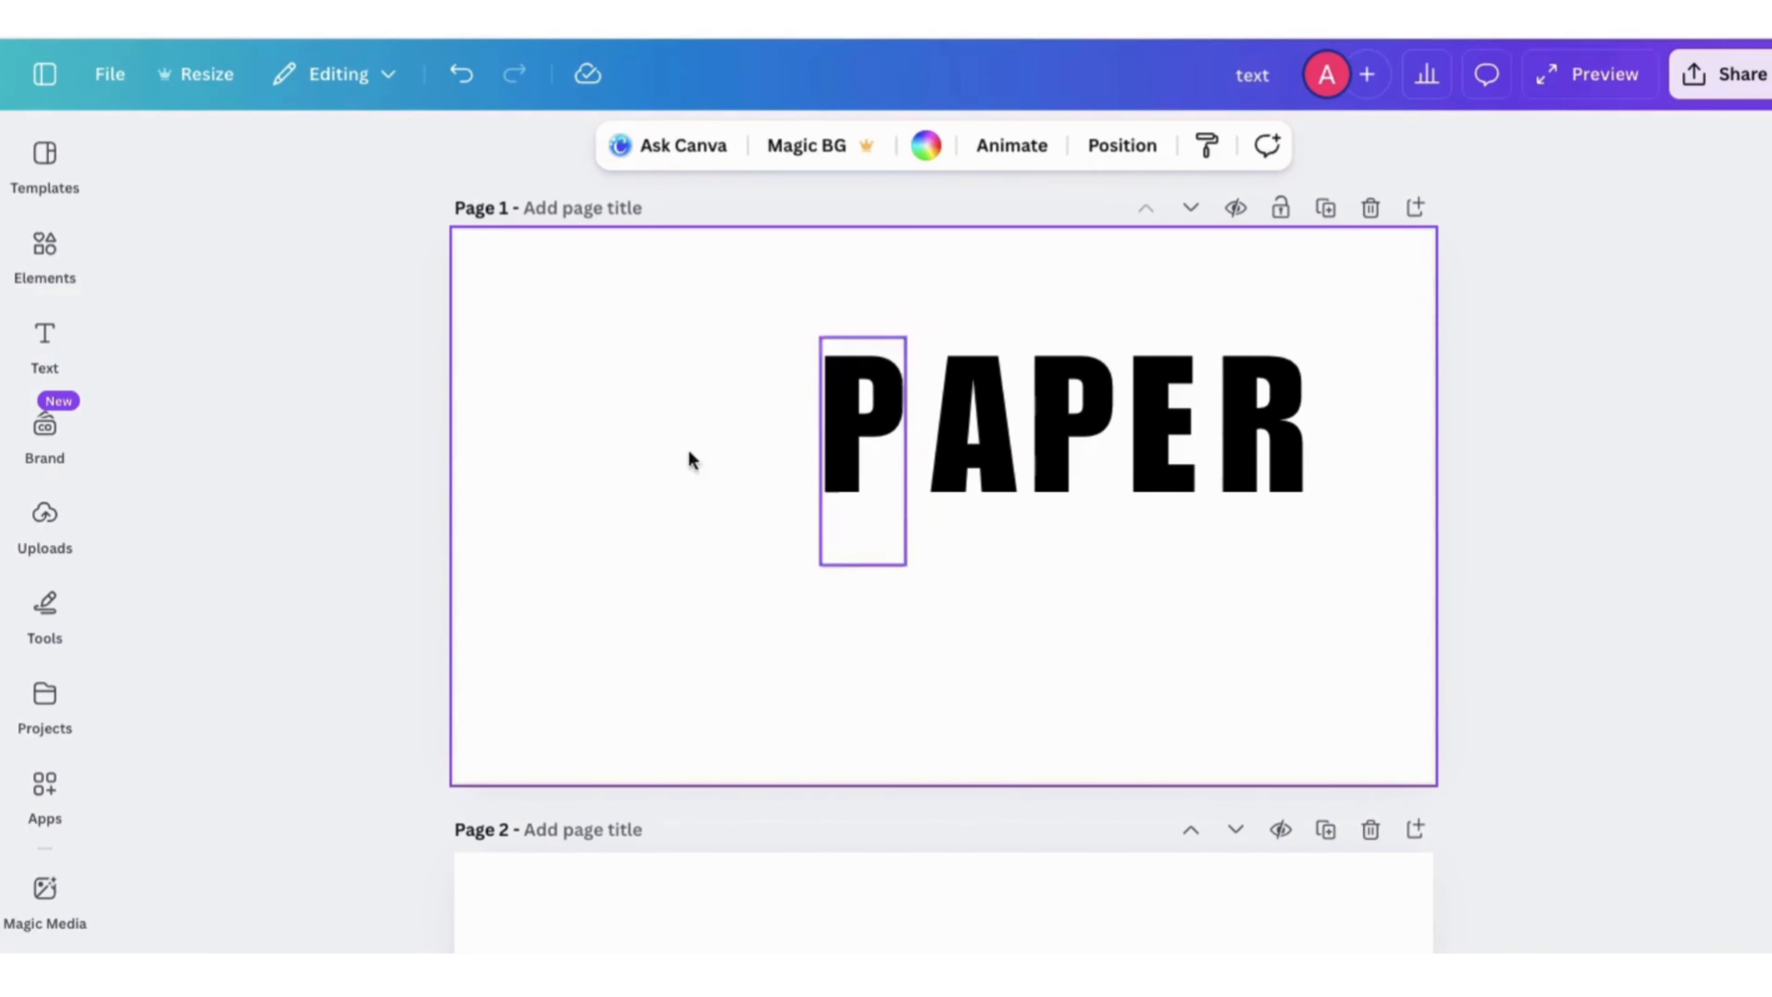
# - Select all five PAPER letters and space them evenly in the horizontal direction
pyautogui.moveTo(750, 372); pyautogui.dragTo(1406, 461)
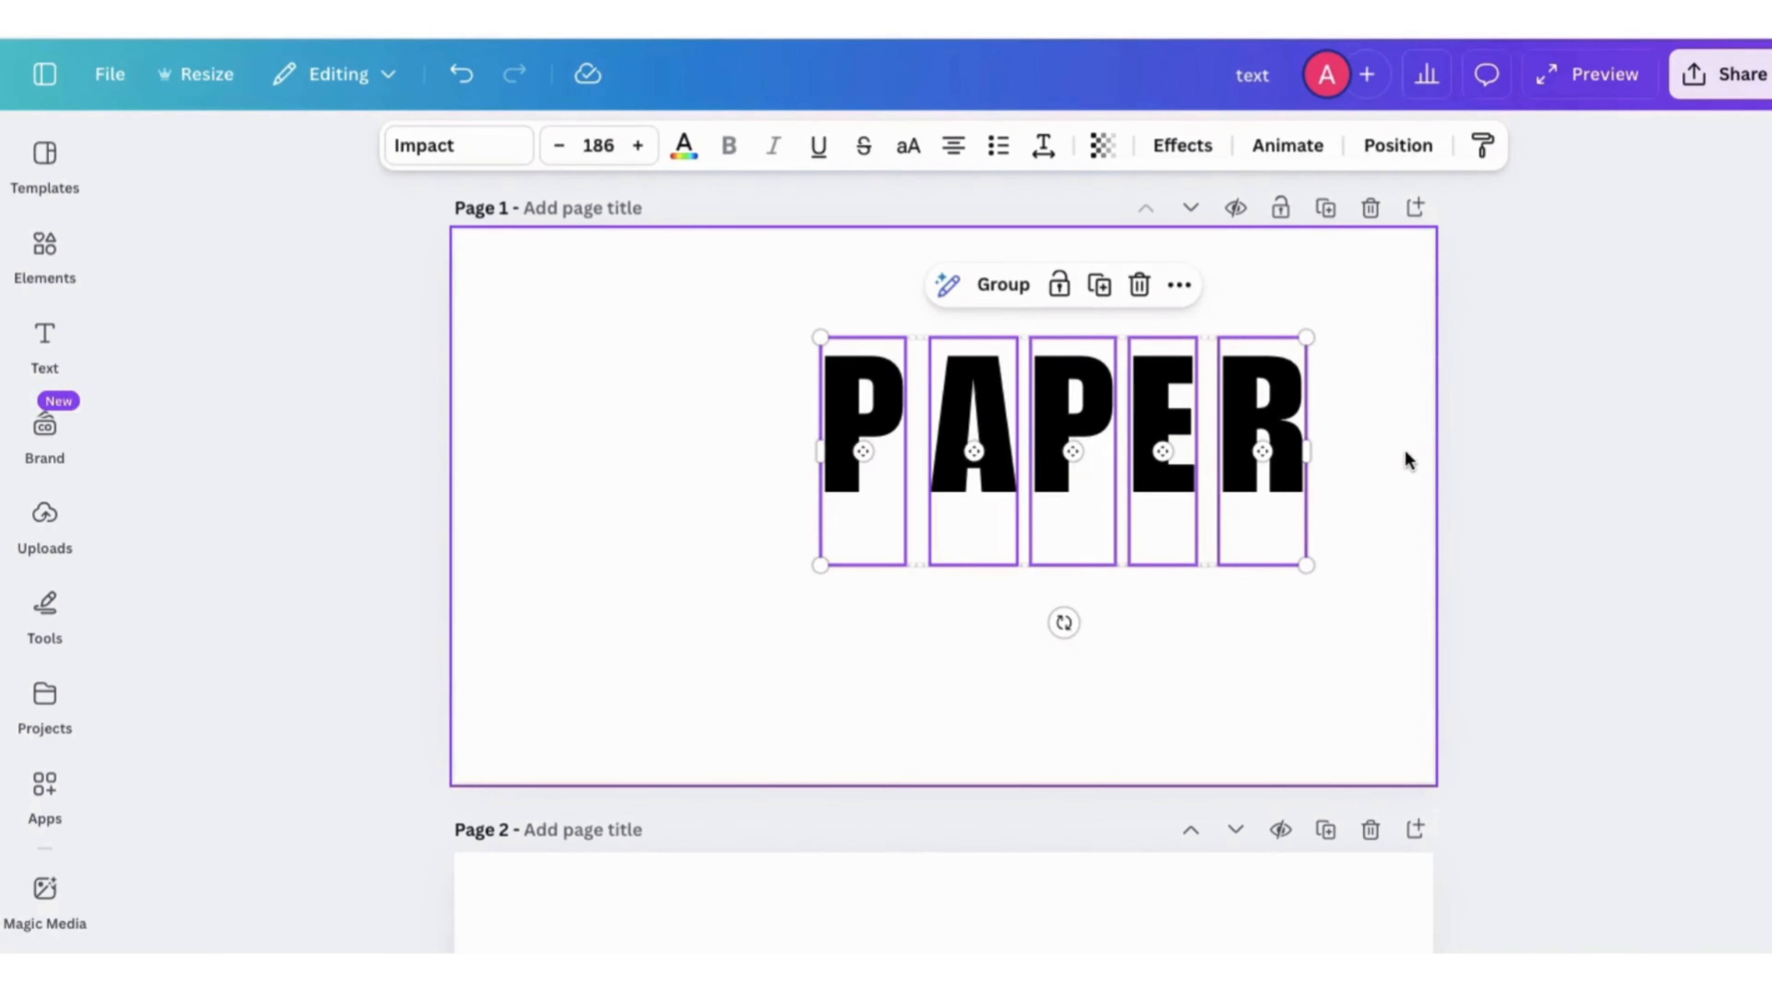
pyautogui.click(1179, 286)
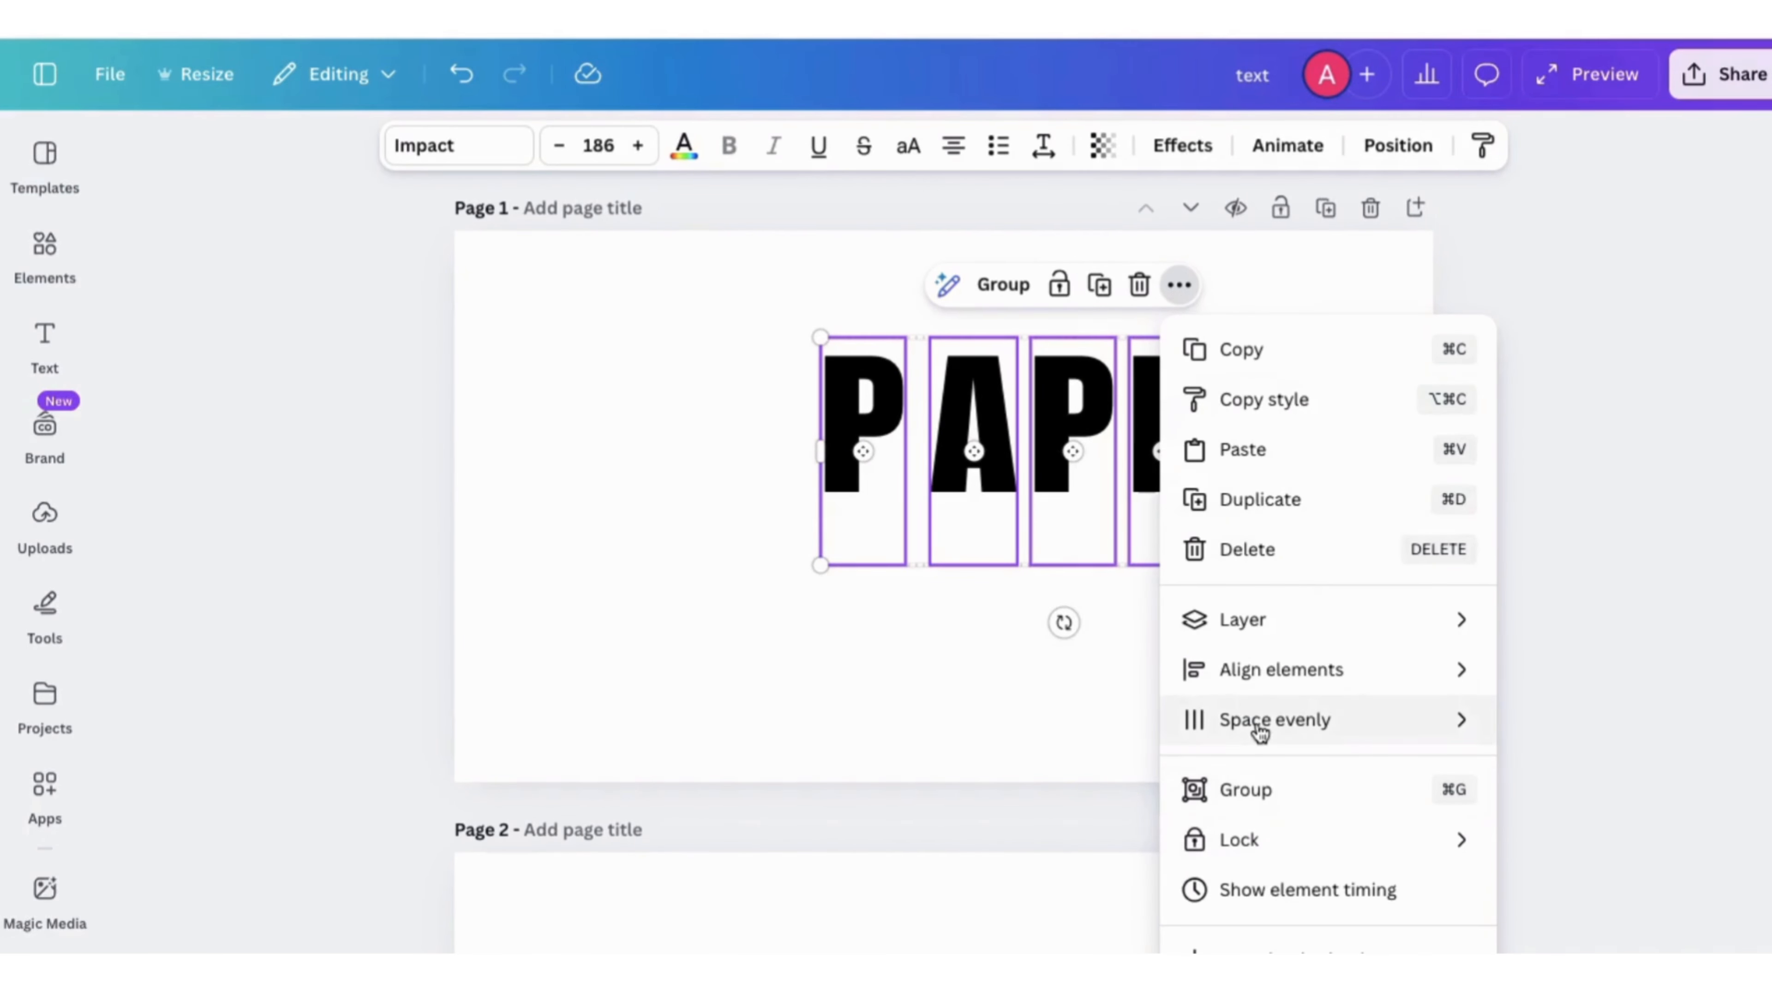
pyautogui.moveTo(1254, 724)
pyautogui.click(1572, 733)
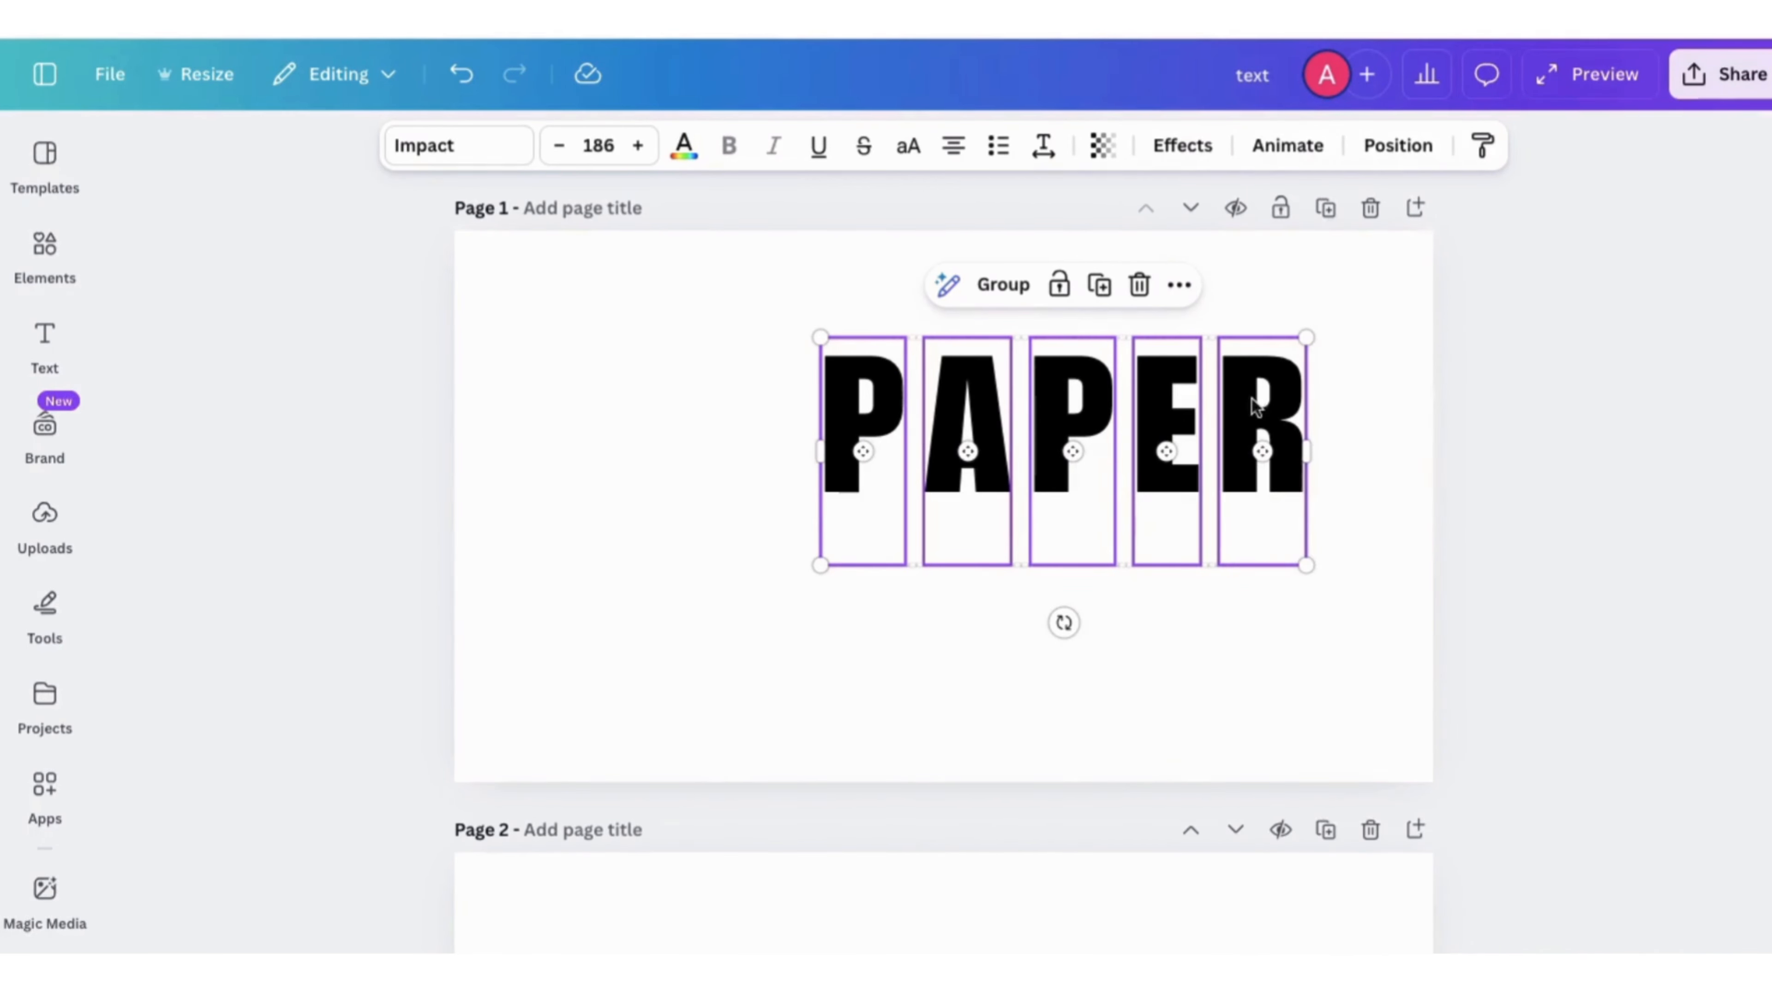
# - Apply the Outline effect to the selected PAPER letters and colour the outline red
pyautogui.click(1200, 153)
pyautogui.click(453, 534)
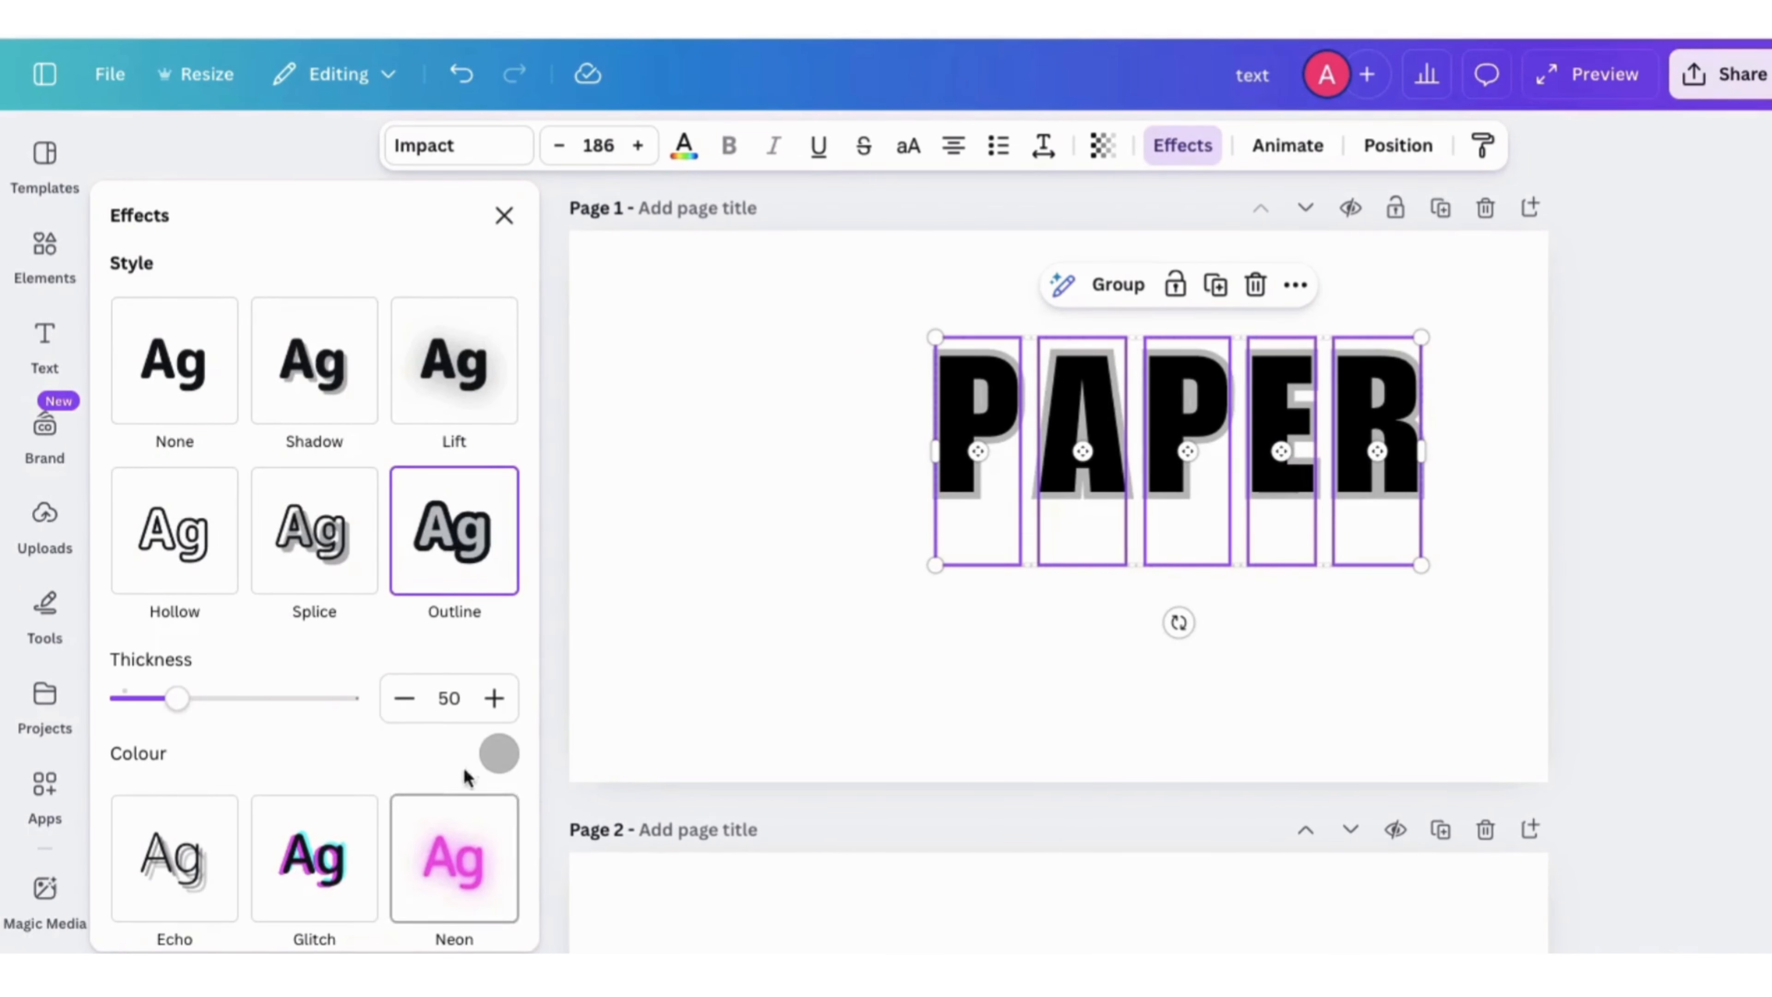
pyautogui.click(498, 754)
pyautogui.click(424, 427)
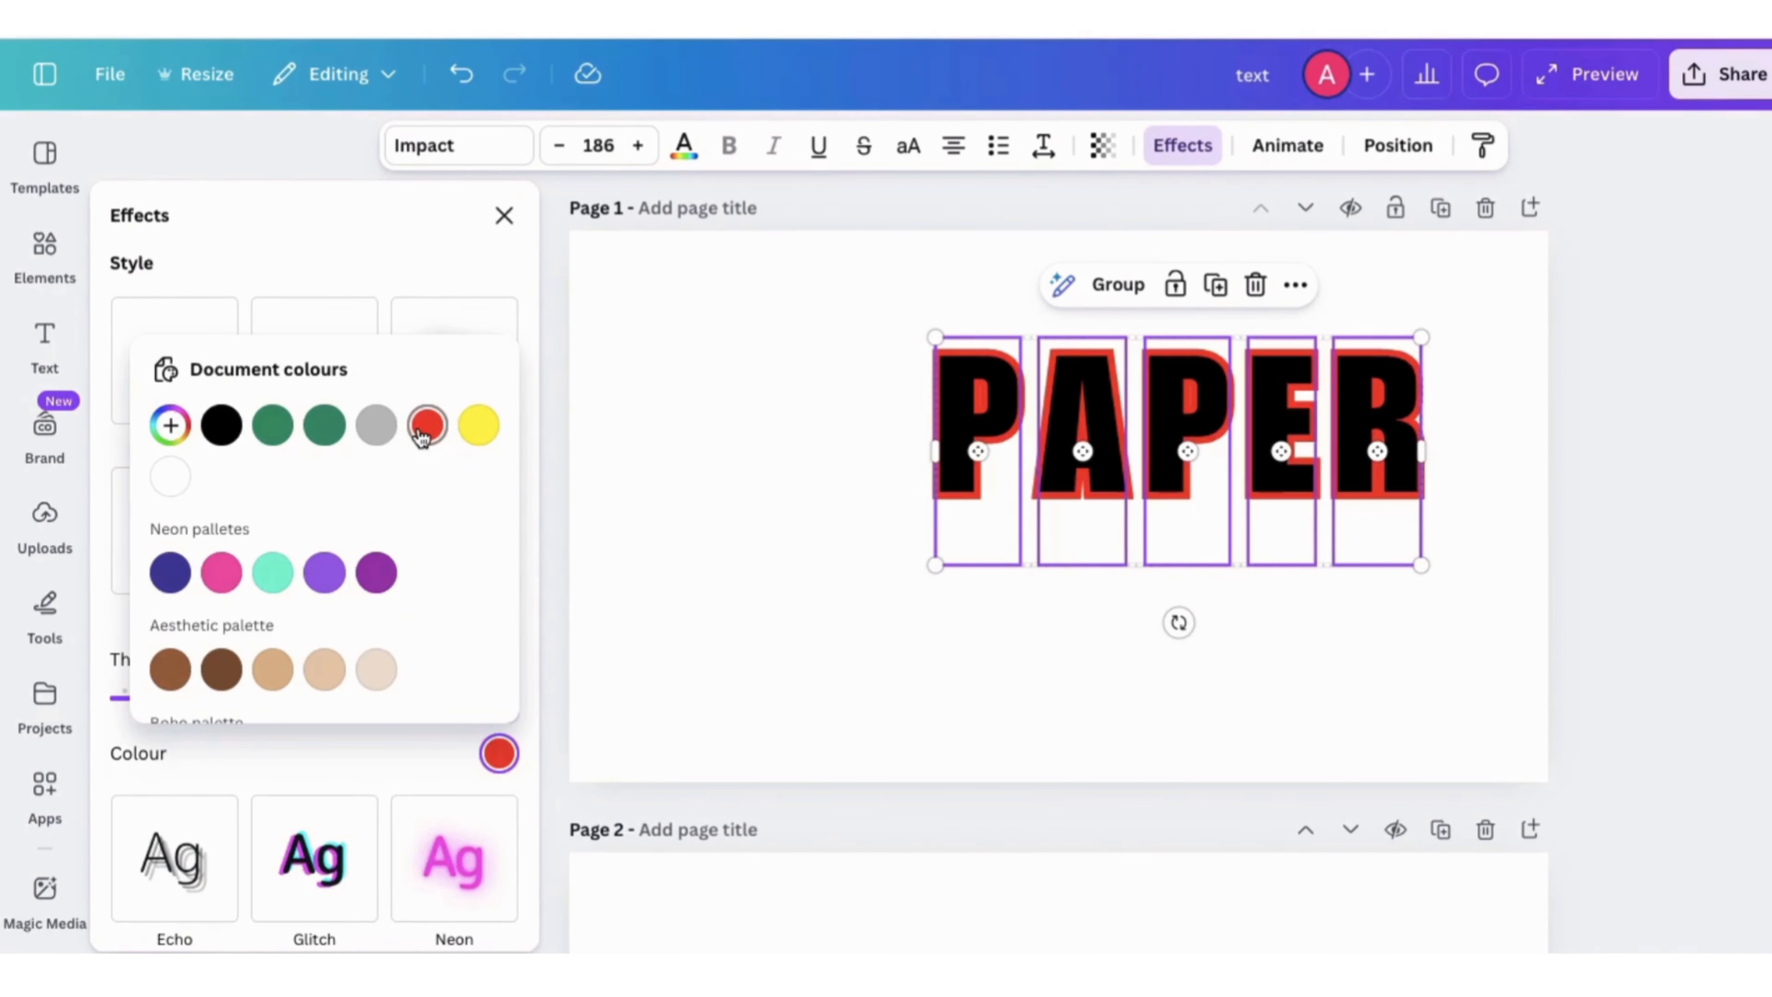
# - Enlarge the selected PAPER letters to font size 318 and centre them on page 1
pyautogui.click(505, 217)
pyautogui.moveTo(819, 450); pyautogui.dragTo(974, 459)
pyautogui.moveTo(978, 337); pyautogui.dragTo(823, 230)
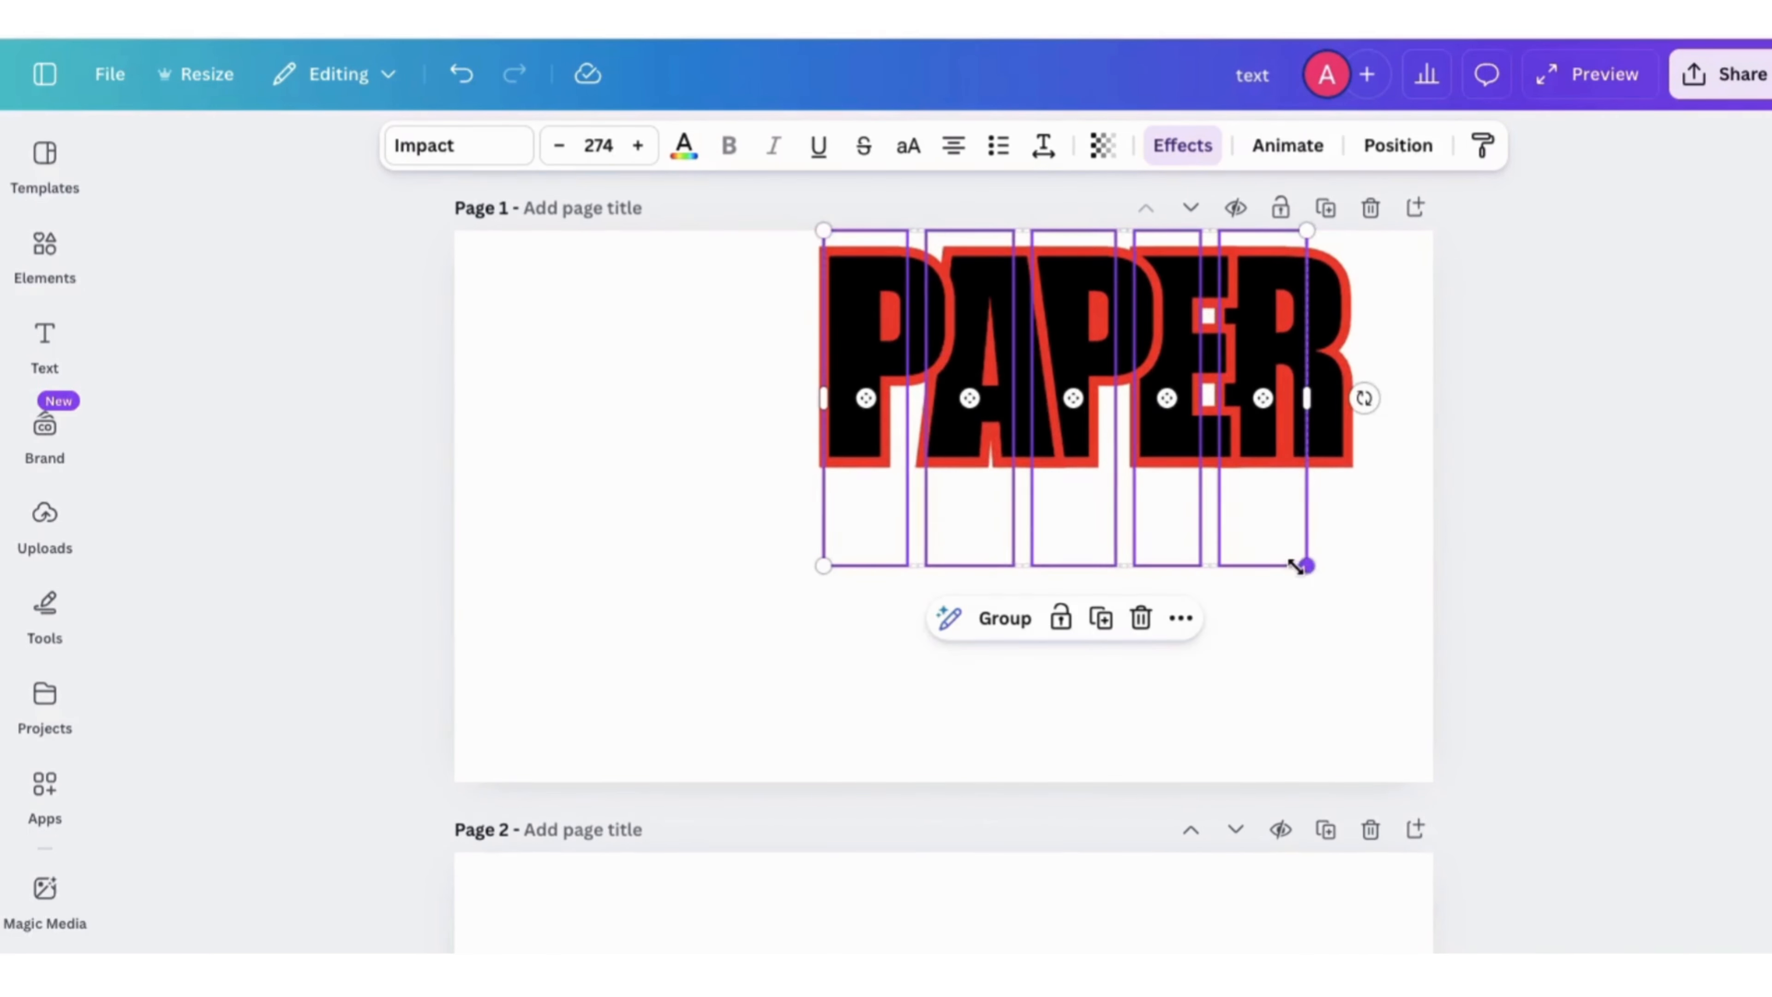
pyautogui.moveTo(1305, 566); pyautogui.dragTo(1385, 620)
pyautogui.moveTo(1231, 557); pyautogui.dragTo(1041, 623)
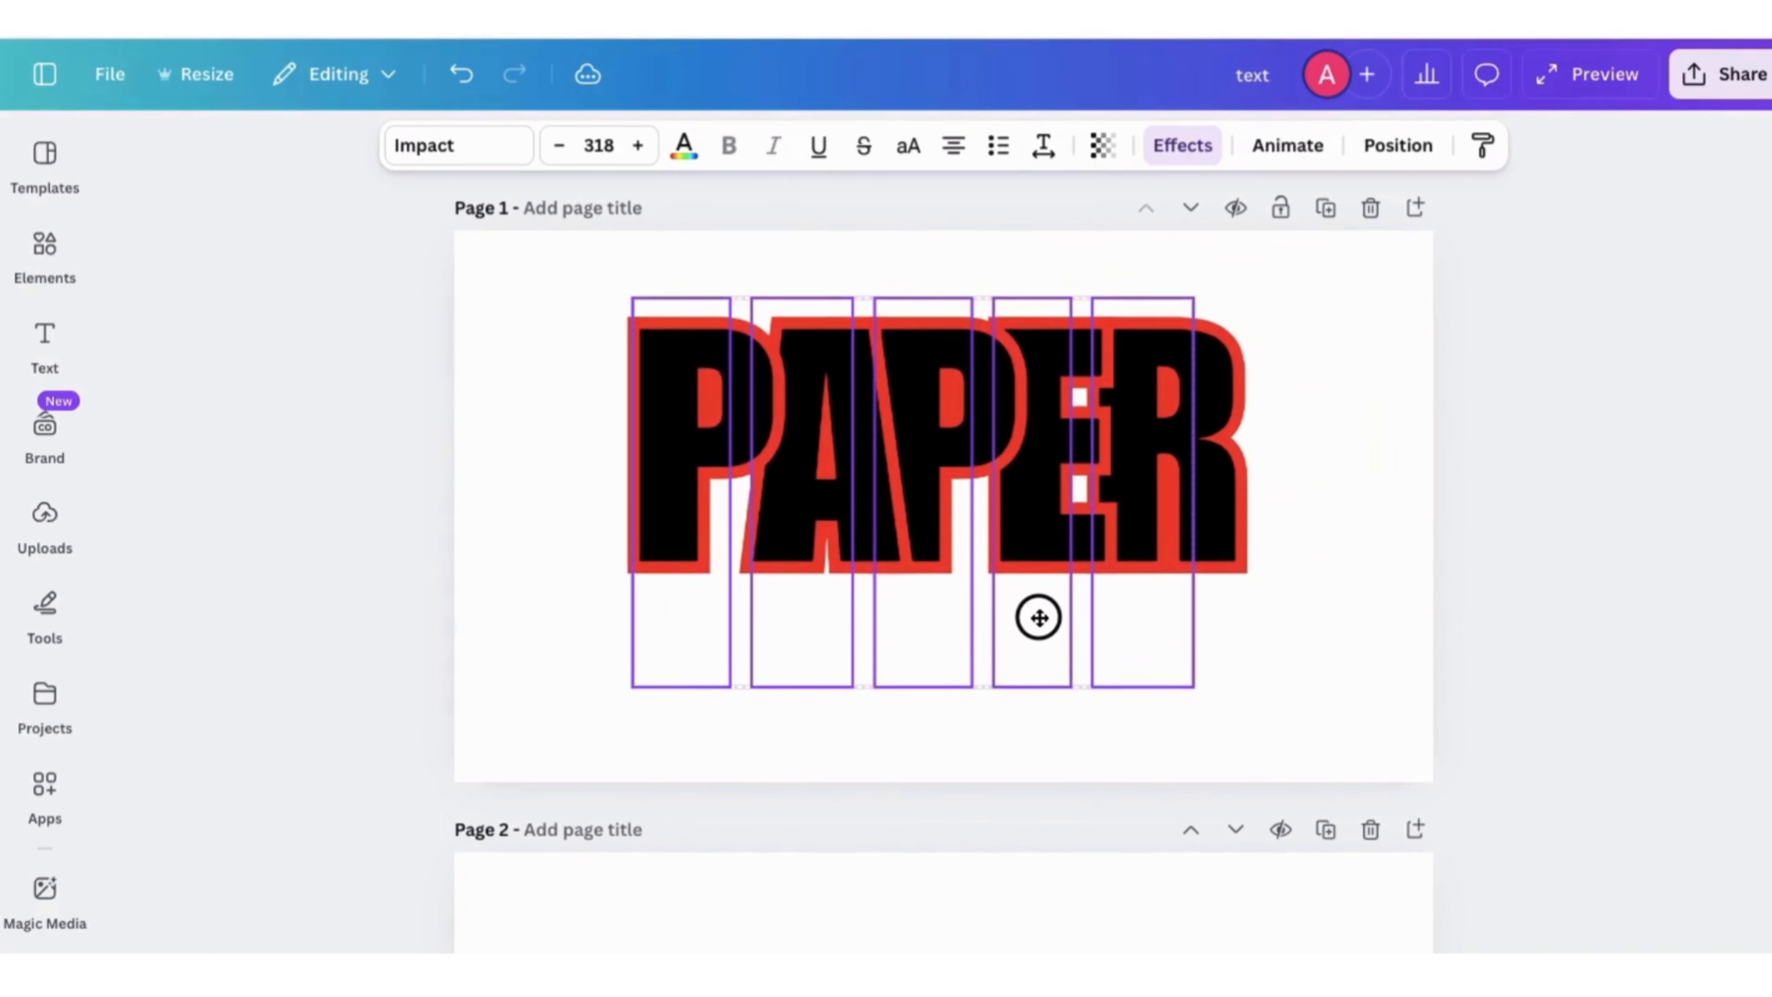
# - Set the text colour of all five PAPER letters to white
pyautogui.click(683, 146)
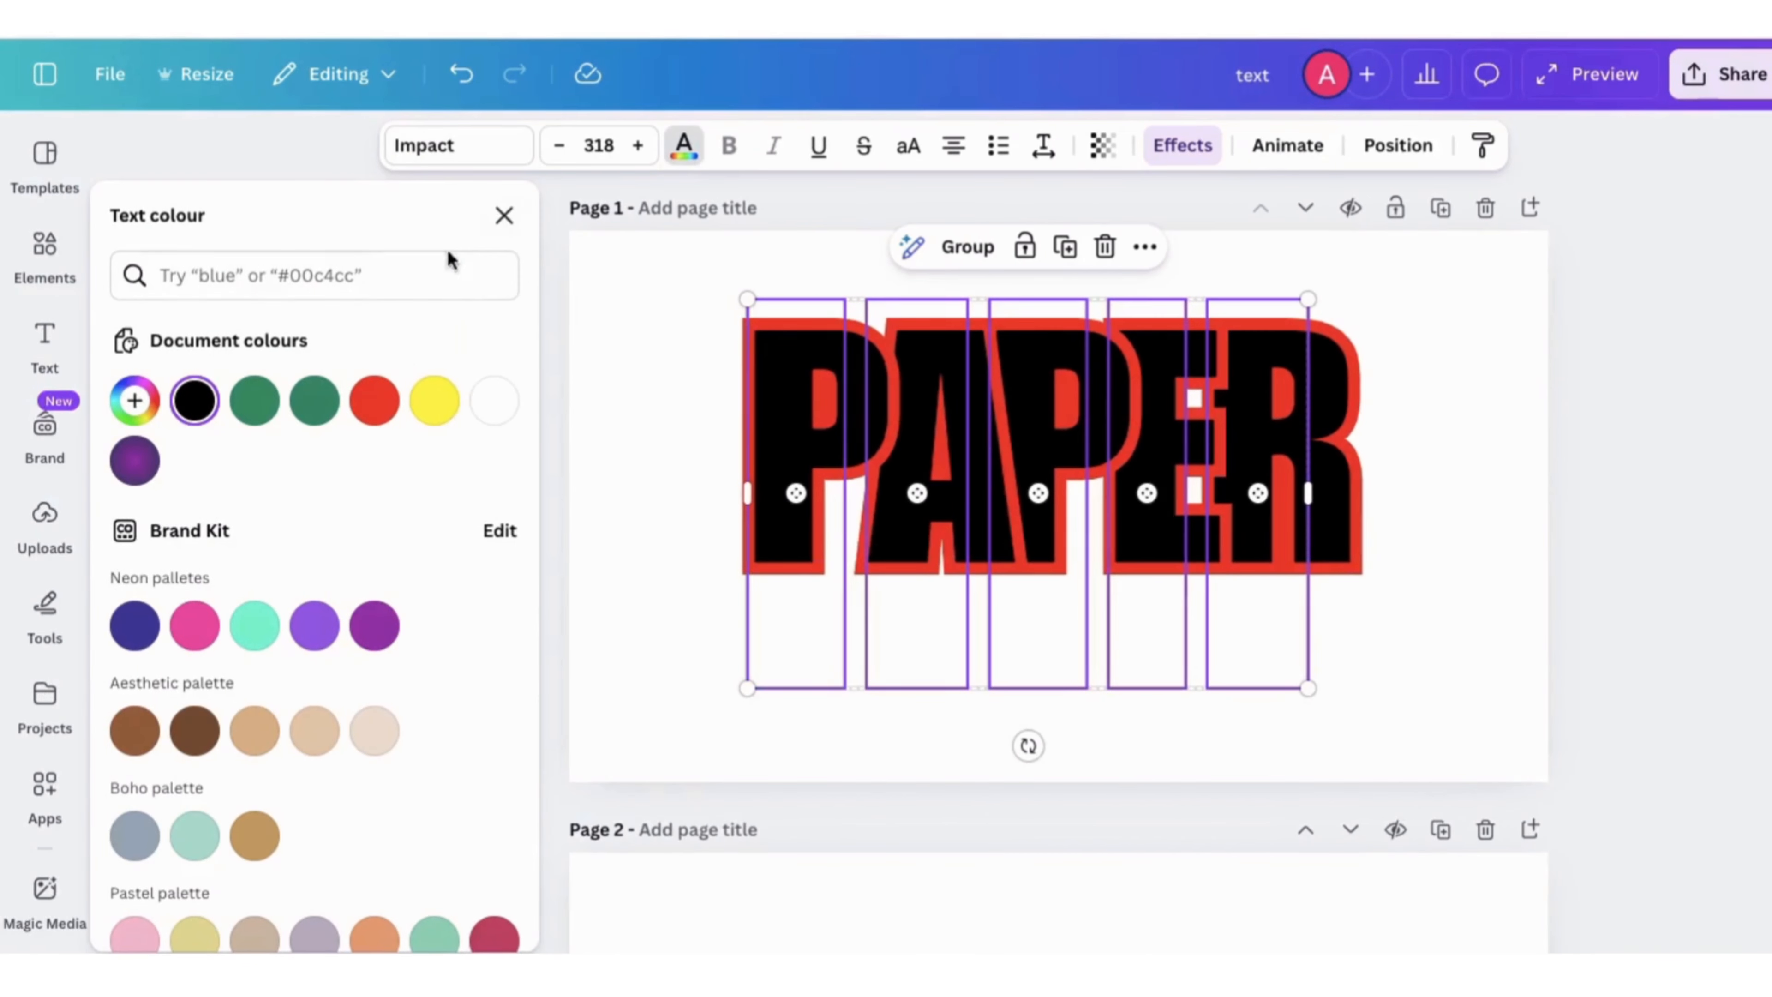
pyautogui.click(496, 400)
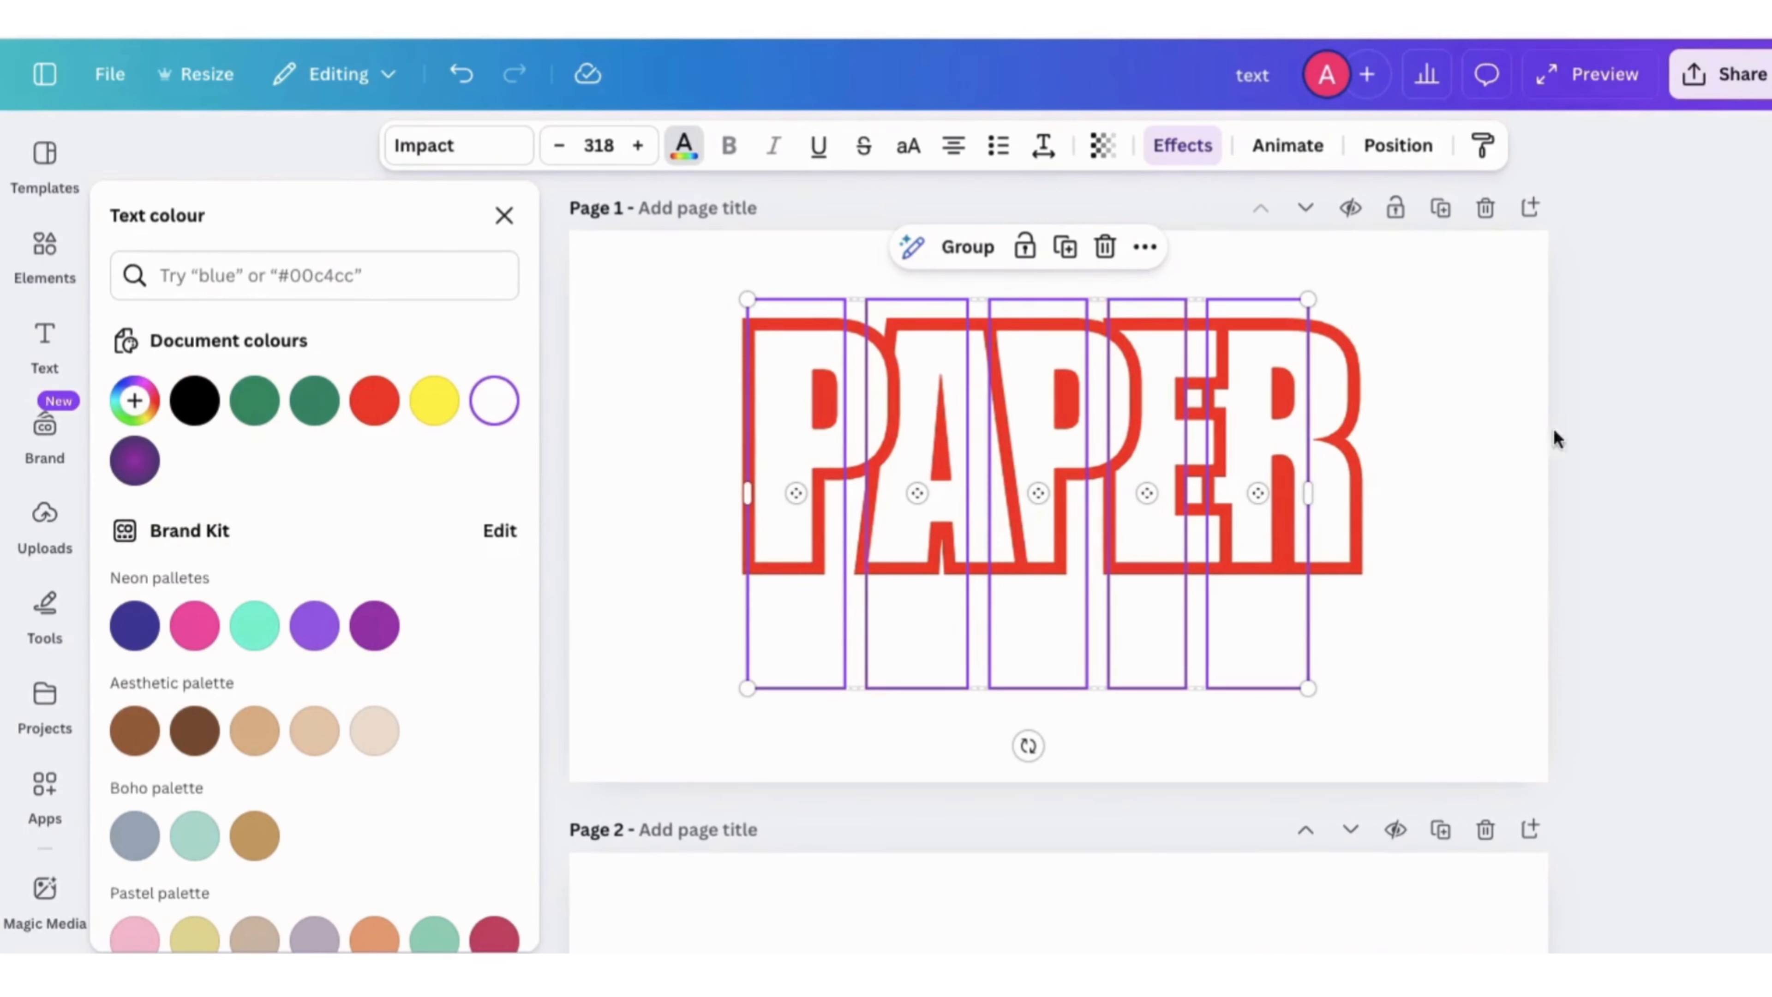
pyautogui.click(1507, 418)
# - Add a square shape below the PAPER letters and colour it Vivid red (#ed4333)
pyautogui.press('r')
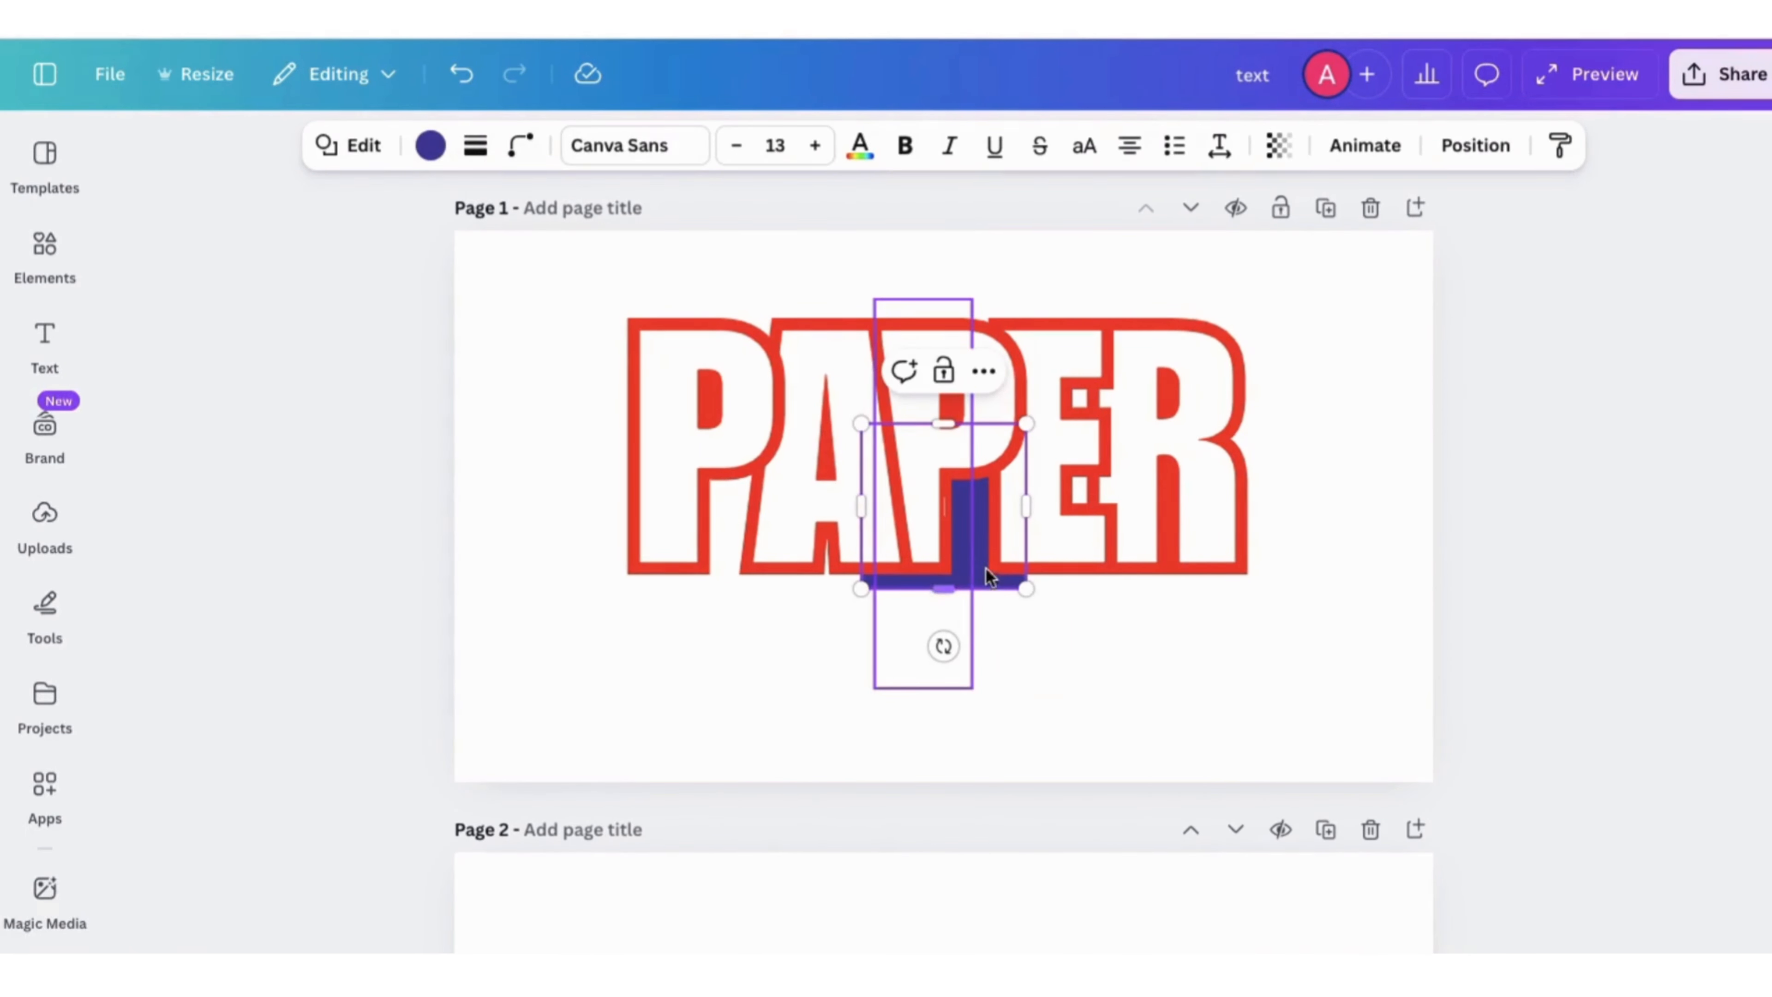
pyautogui.moveTo(997, 590); pyautogui.dragTo(1053, 736)
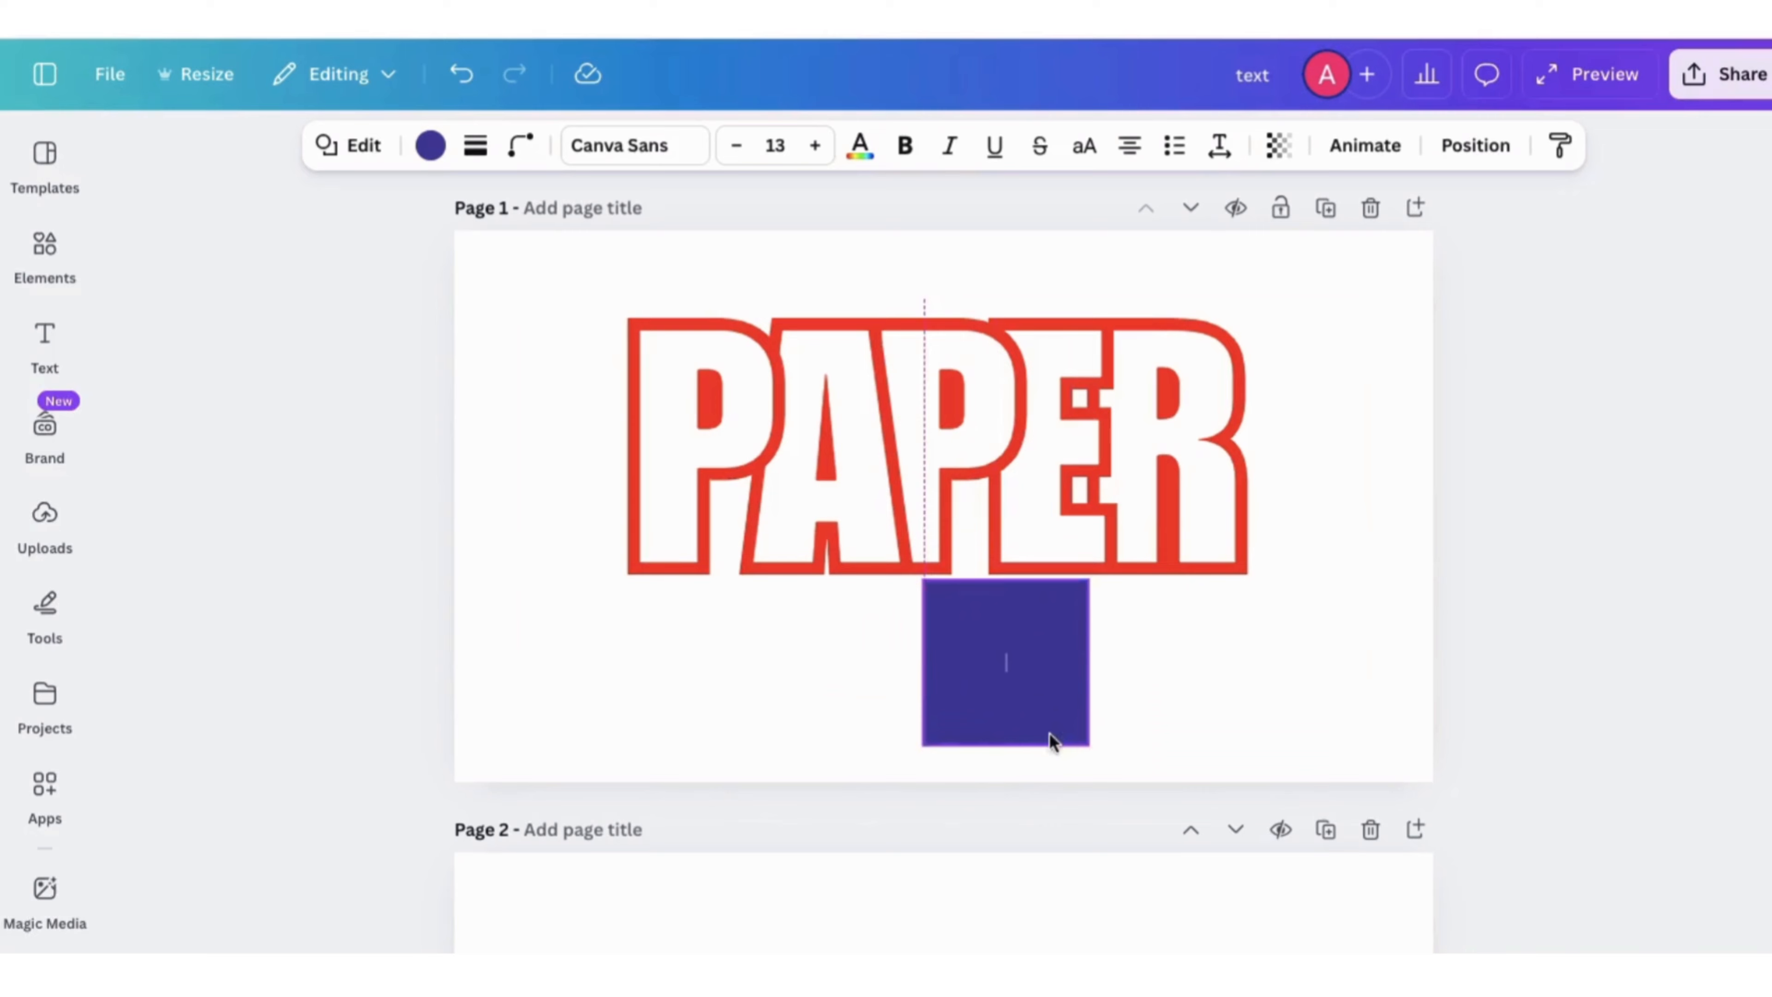
pyautogui.click(431, 145)
pyautogui.click(434, 400)
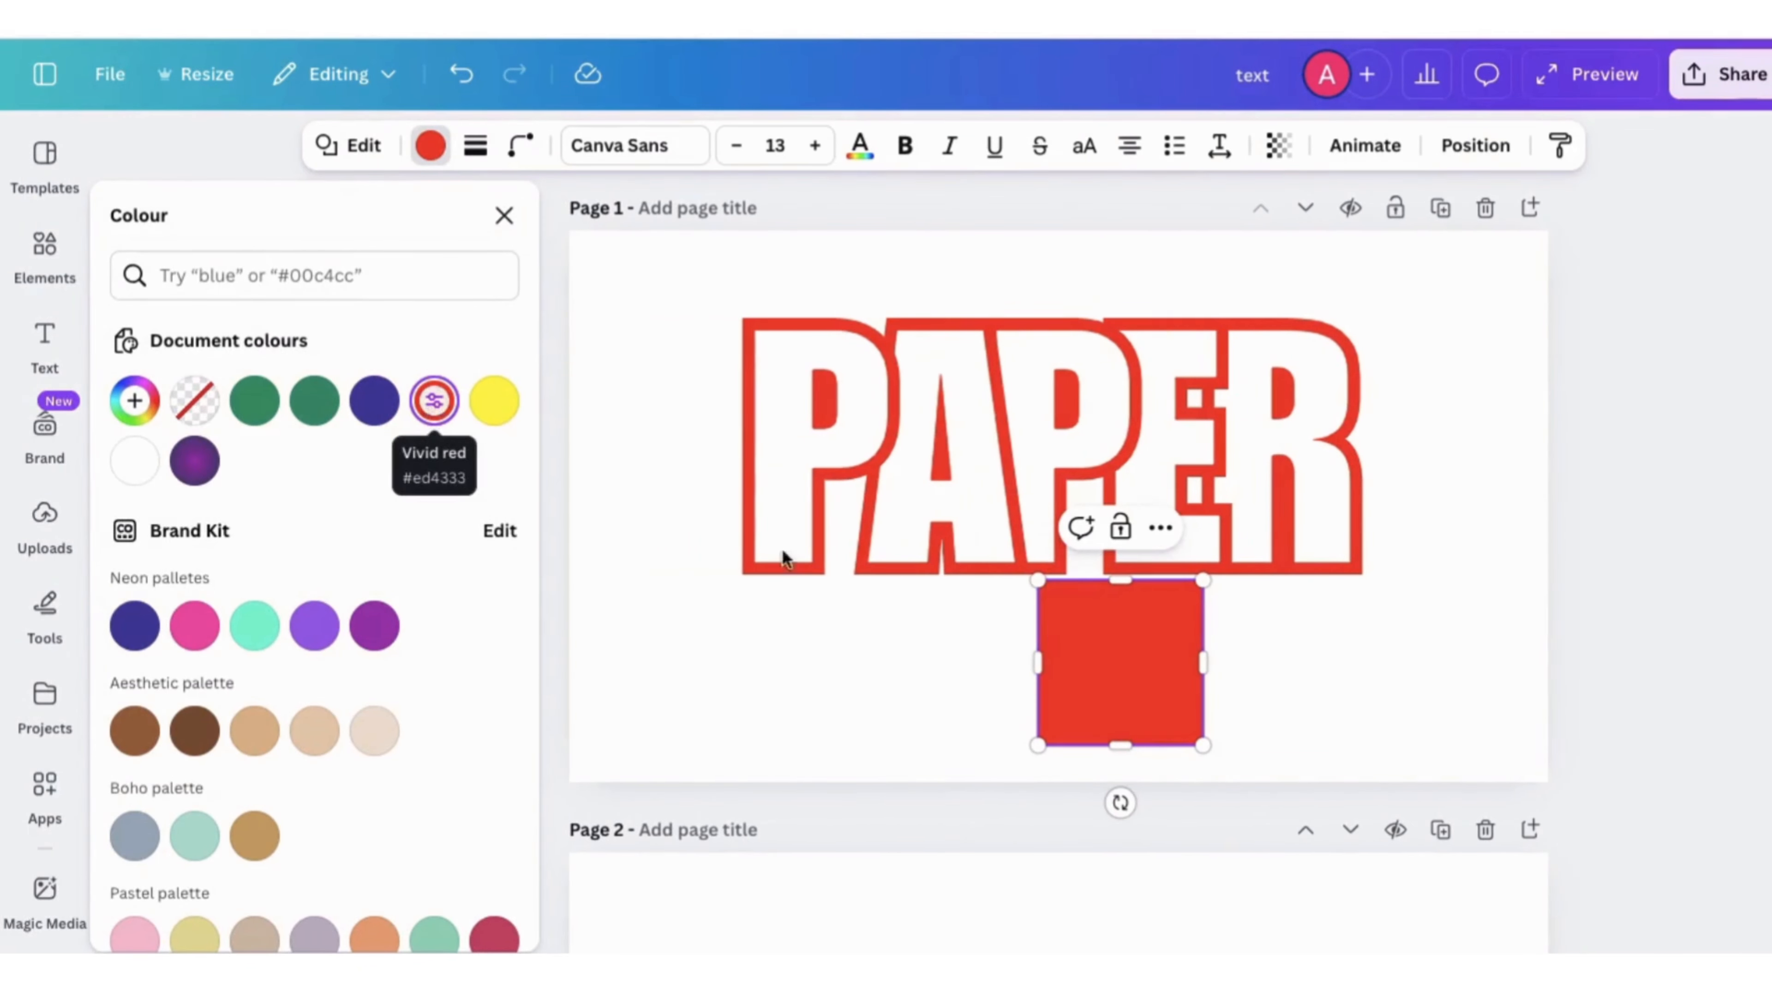
# - Stretch the red square into a wide rectangle behind the whole word and centre it on the page
pyautogui.moveTo(1038, 662); pyautogui.dragTo(628, 537)
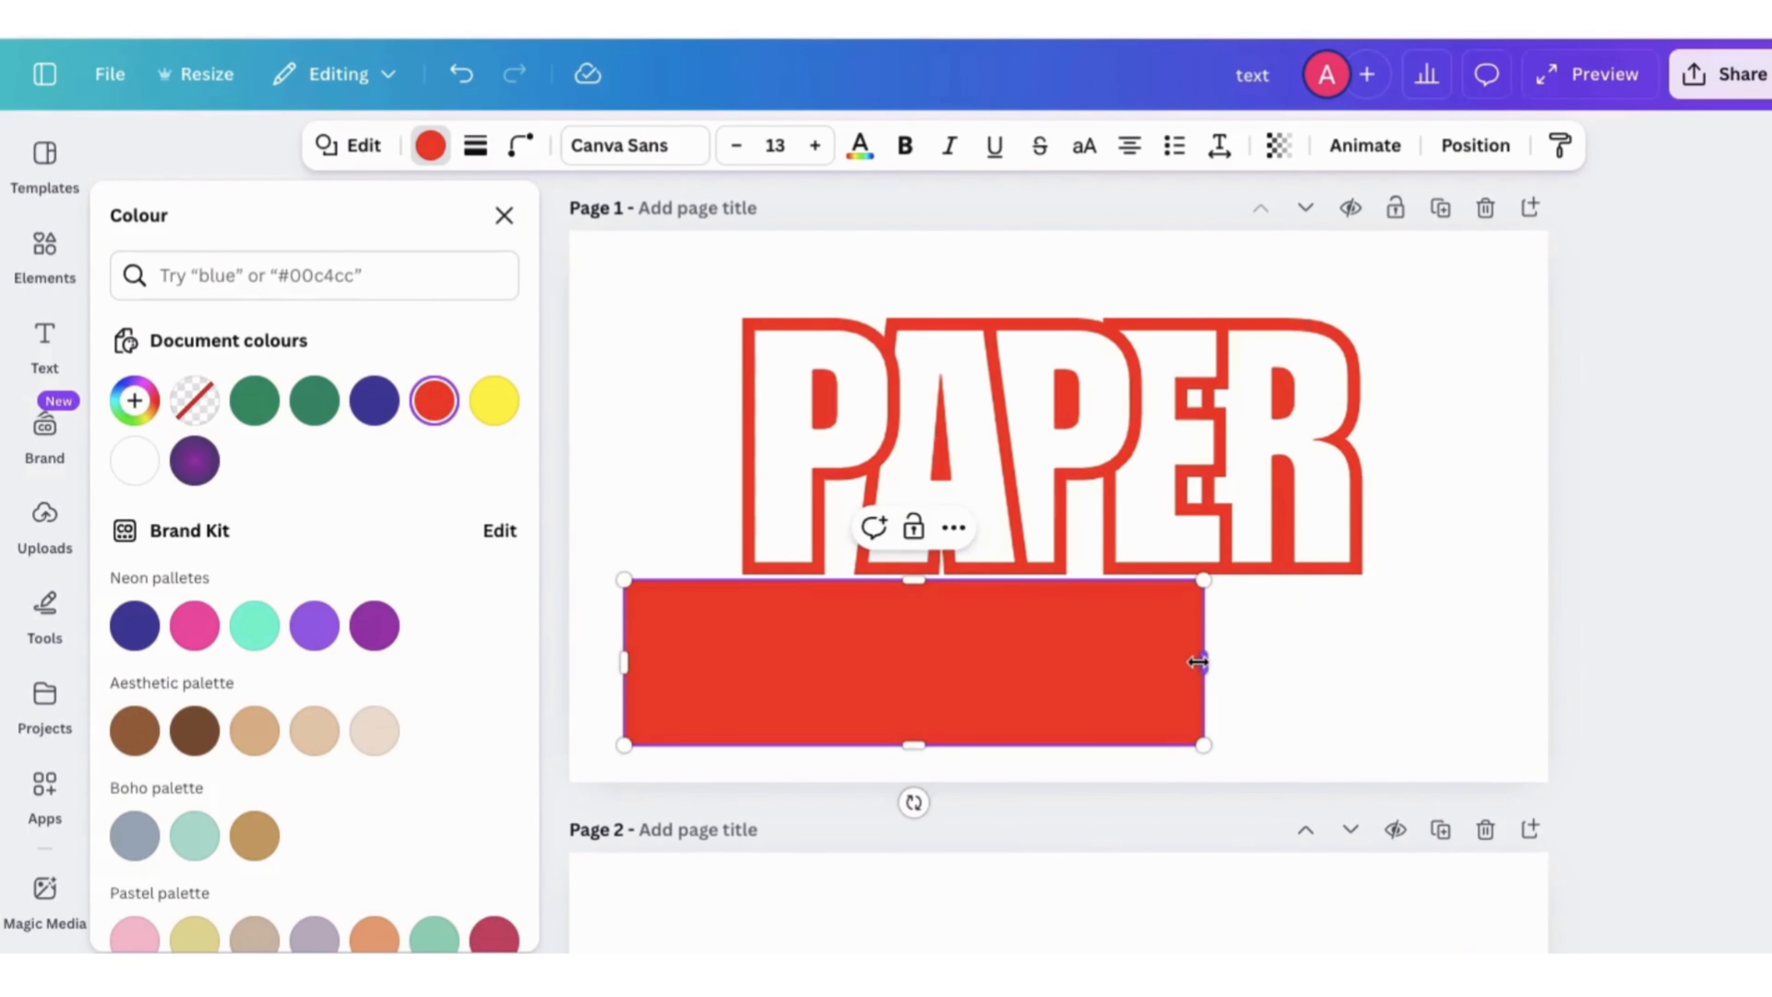
pyautogui.moveTo(1204, 662); pyautogui.dragTo(1472, 662)
pyautogui.moveTo(1047, 580); pyautogui.dragTo(1022, 353)
pyautogui.moveTo(1408, 674); pyautogui.dragTo(1404, 613)
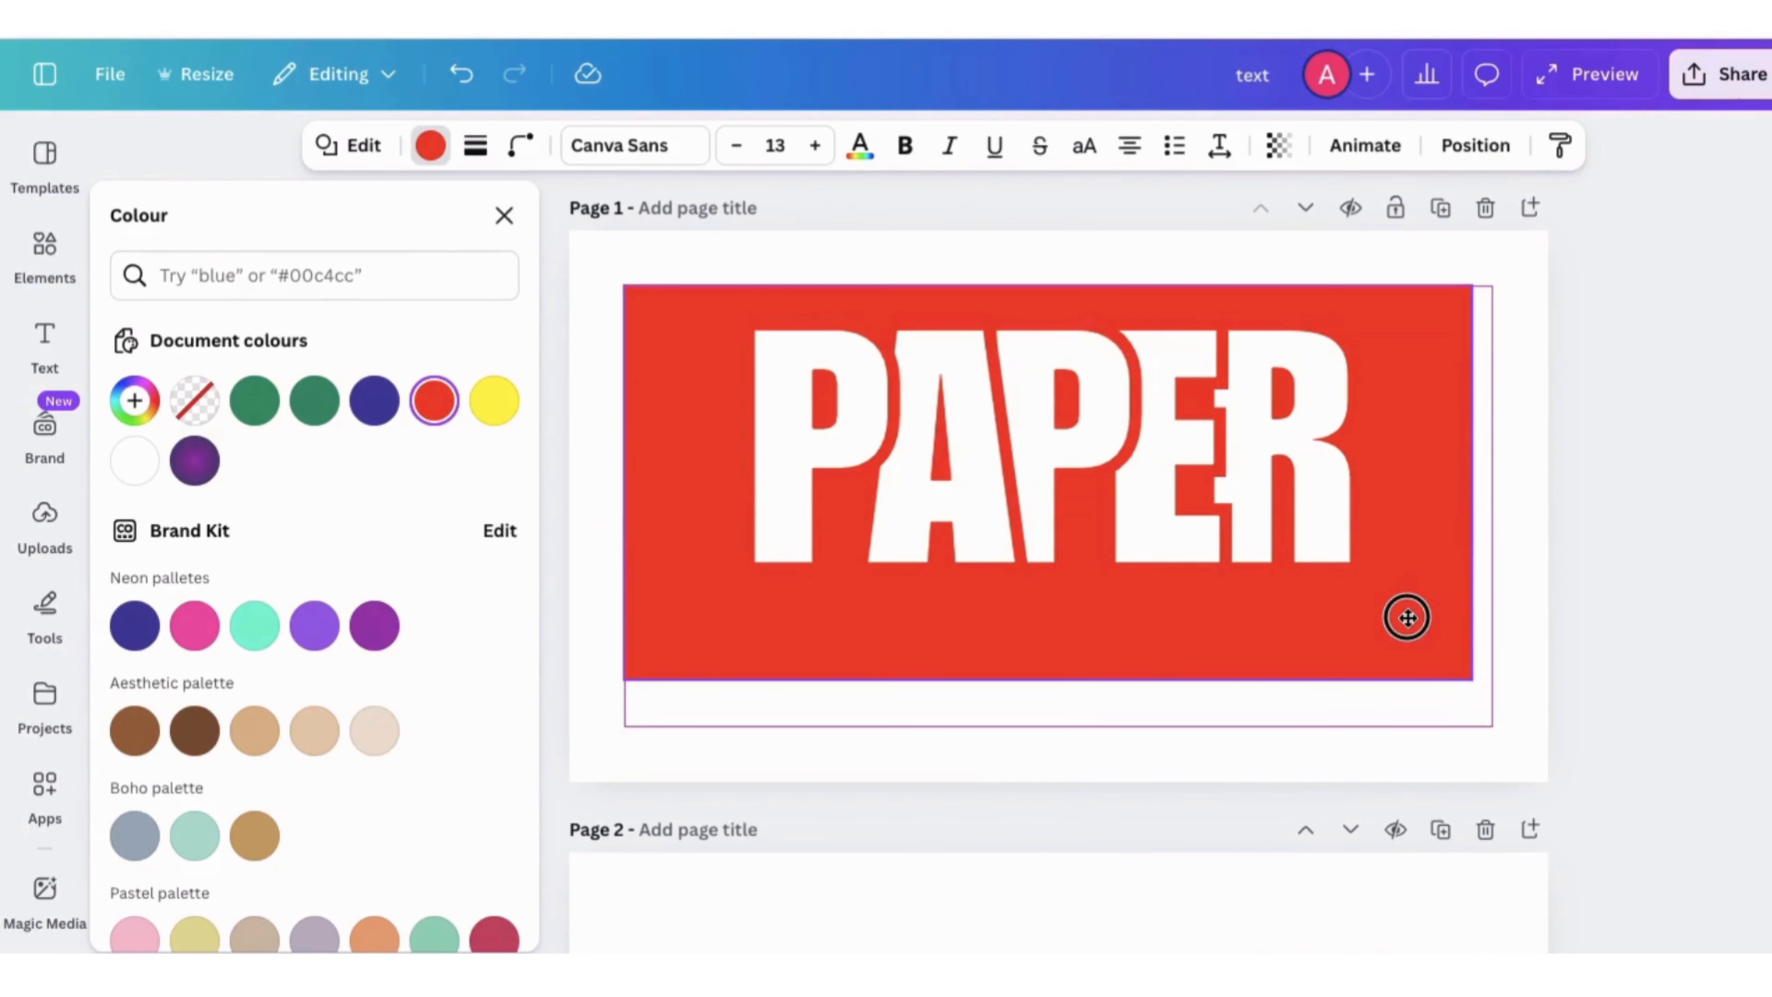
# - Recolour the middle P of PAPER yellow
pyautogui.click(1083, 389)
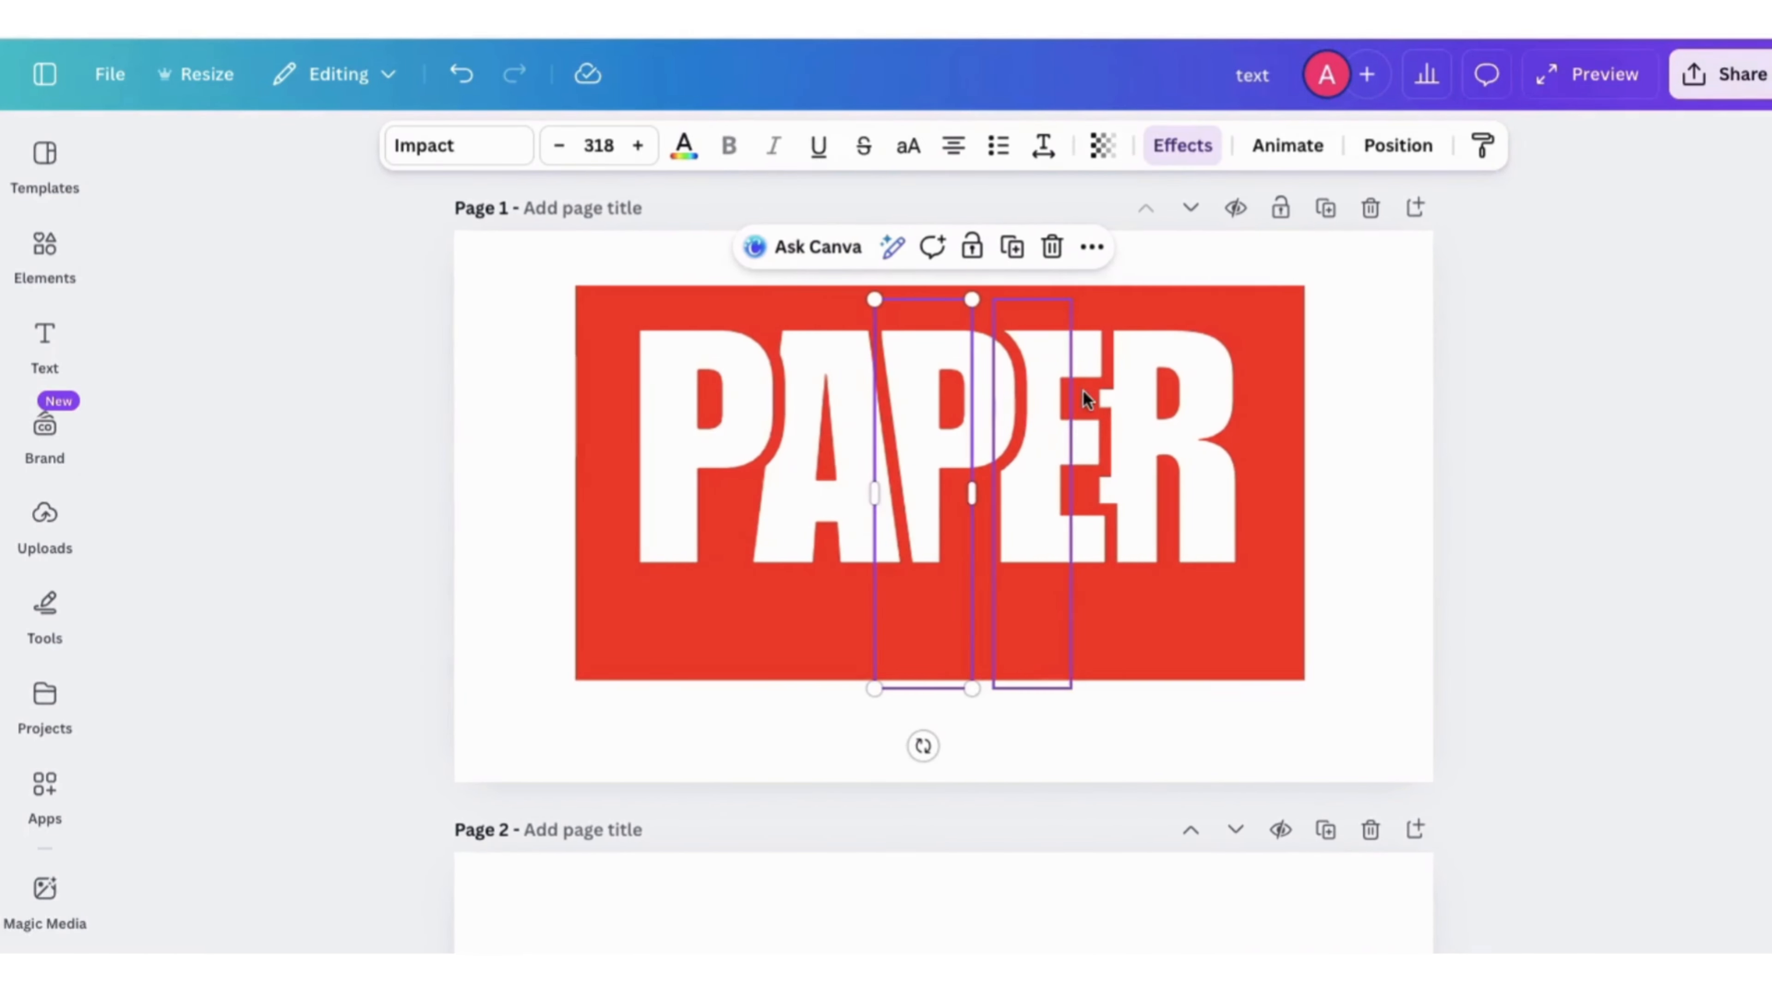
pyautogui.click(685, 147)
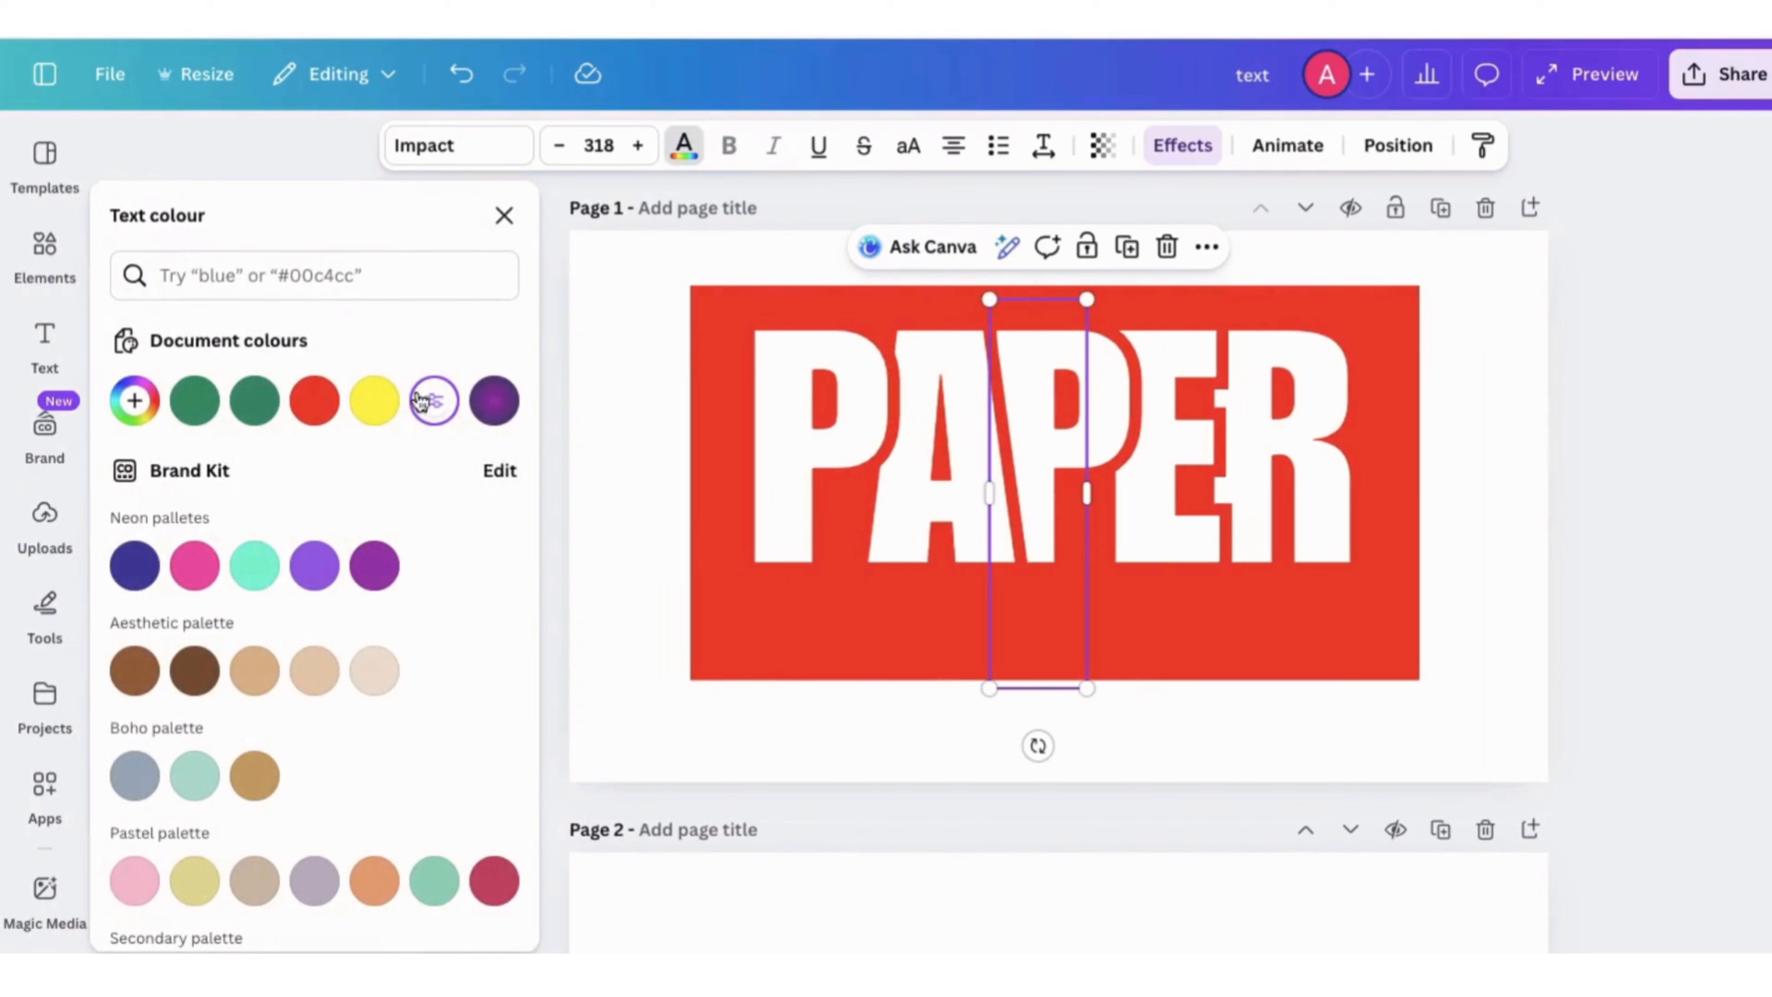
pyautogui.click(375, 401)
pyautogui.click(518, 214)
pyautogui.click(1728, 321)
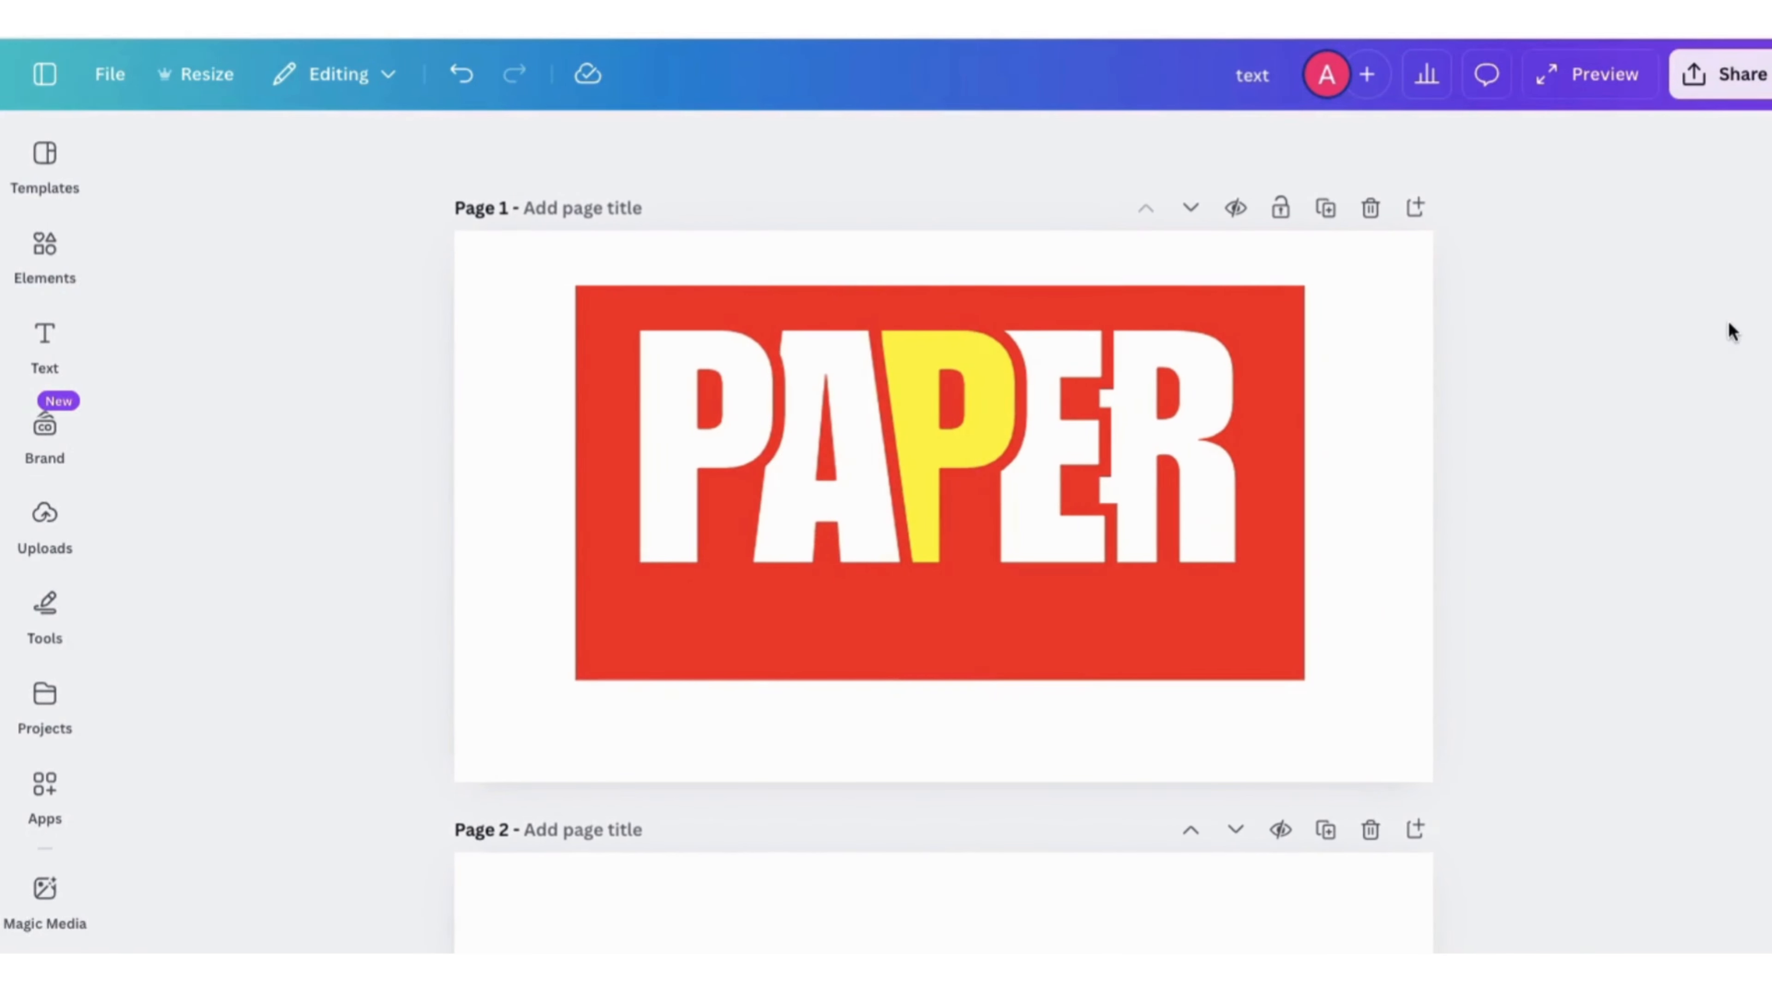
# - Download page 1 as a PNG and place the uploaded image on page 2
pyautogui.click(1763, 95)
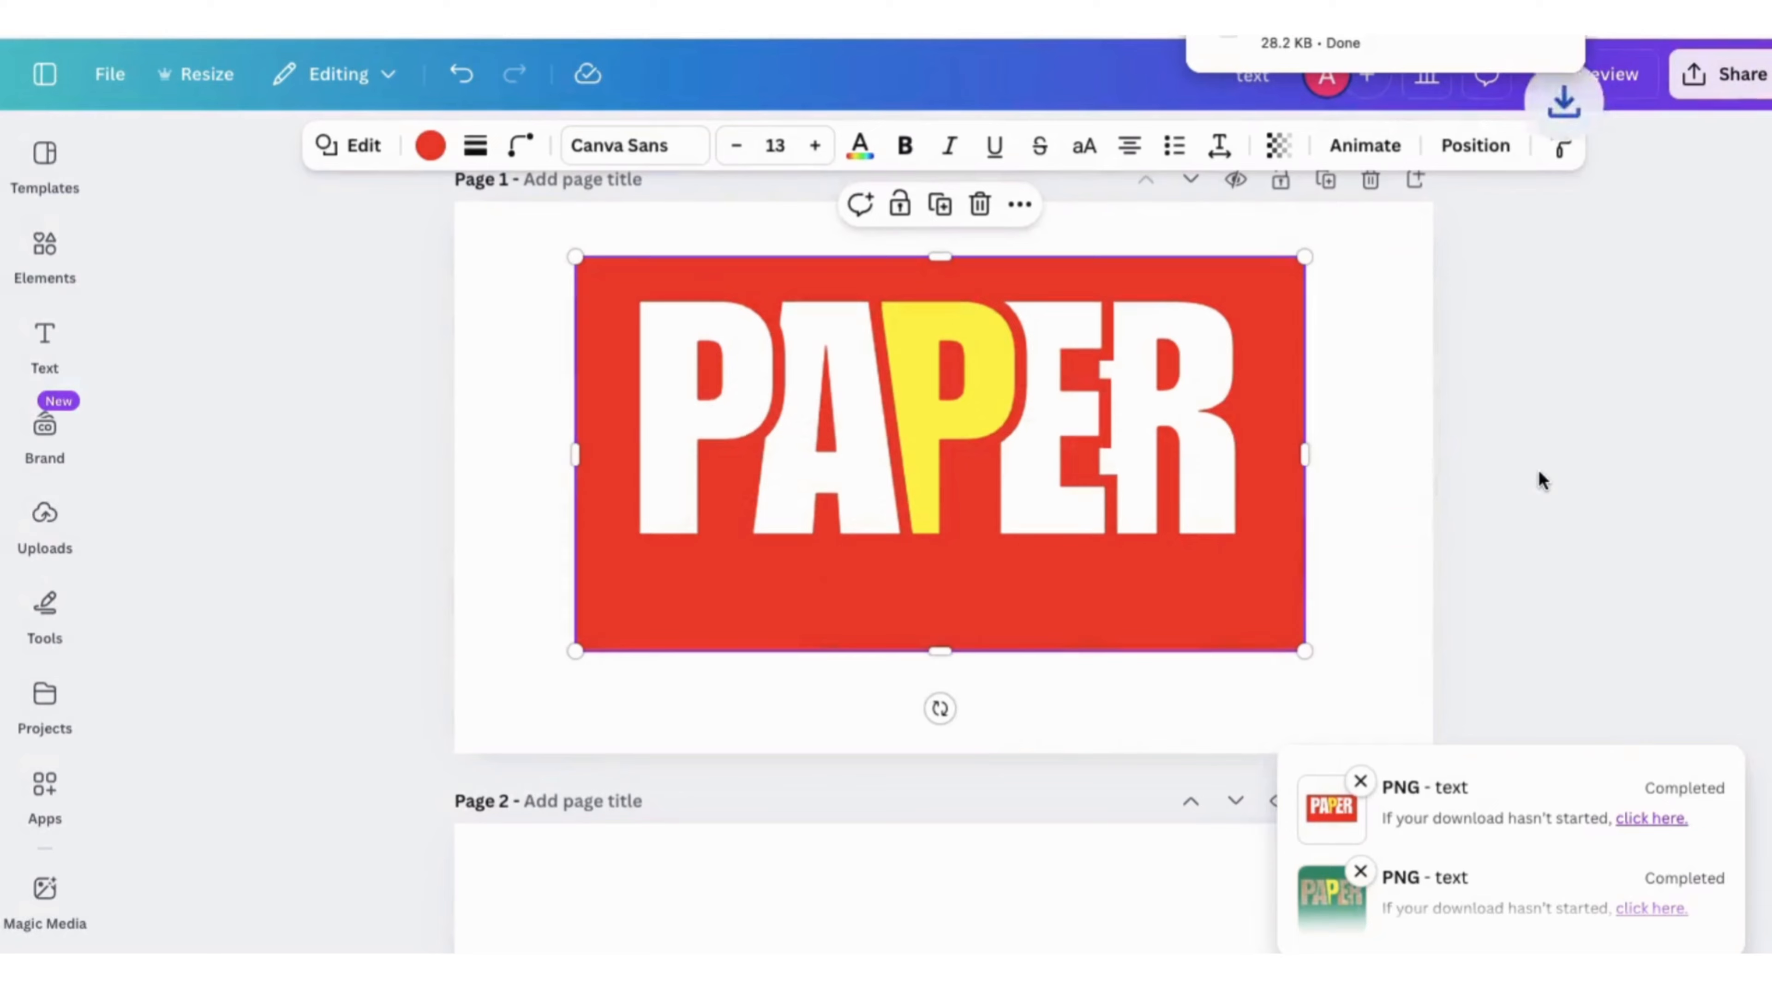
pyautogui.scroll(-8, 1539, 470)
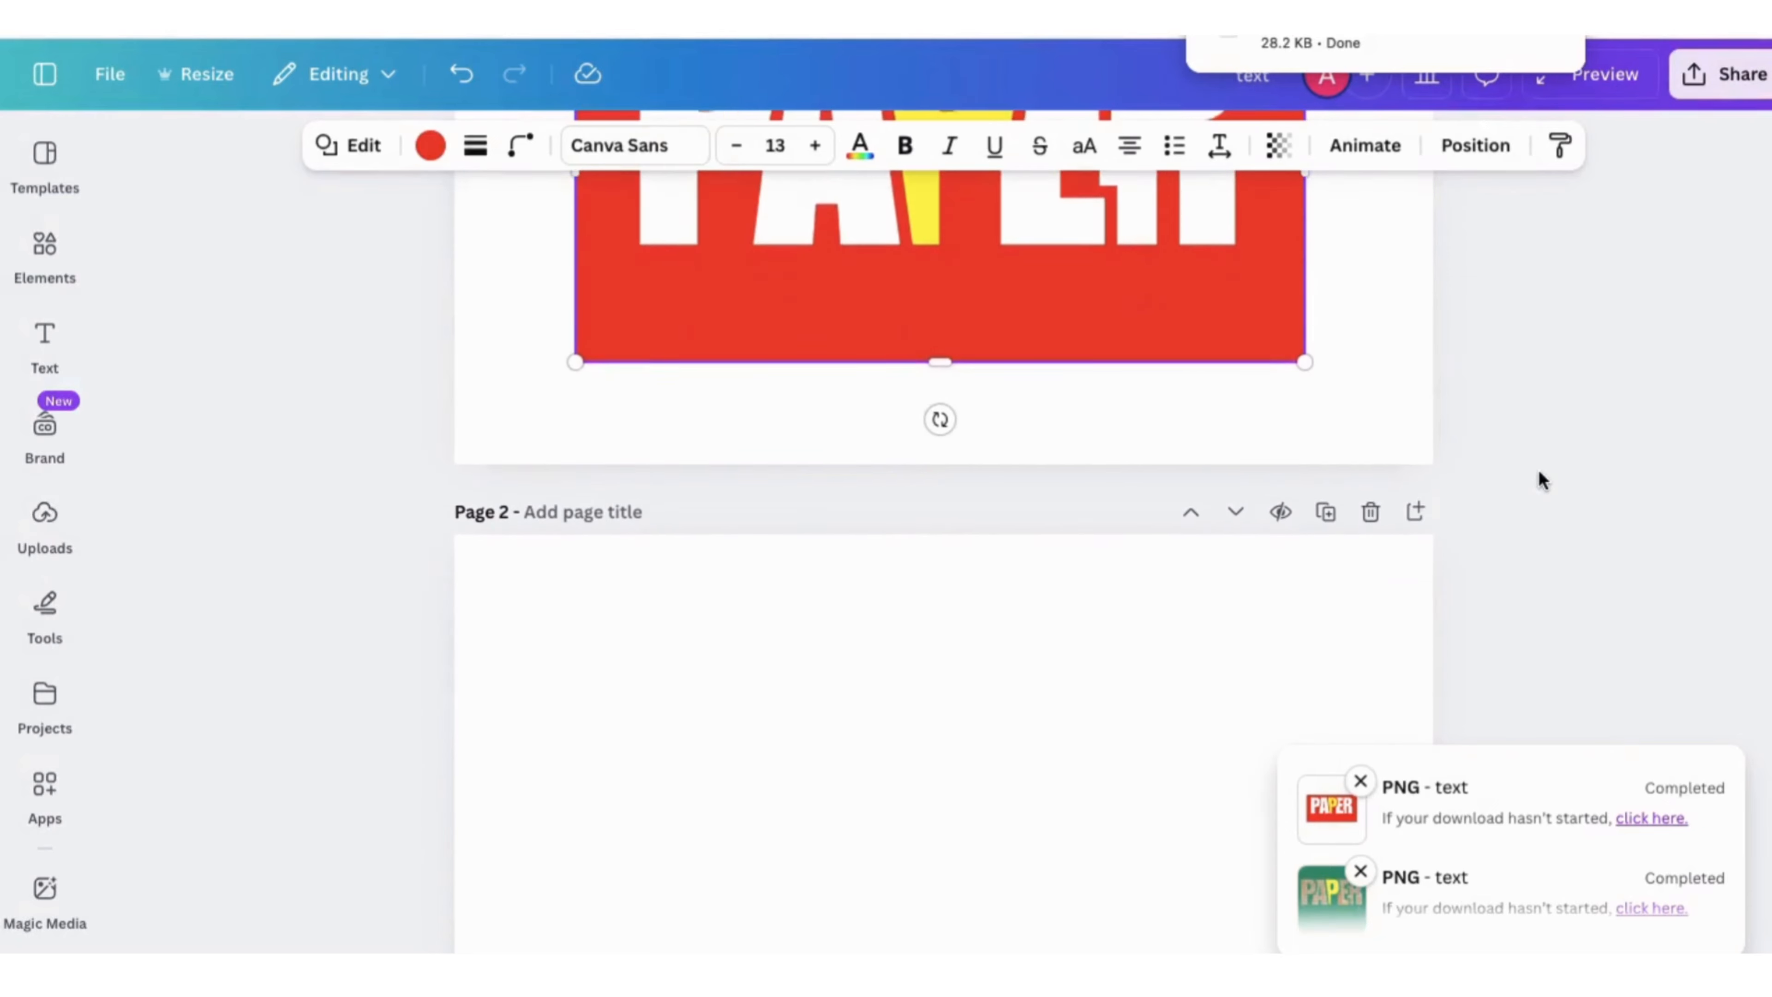
pyautogui.click(1257, 515)
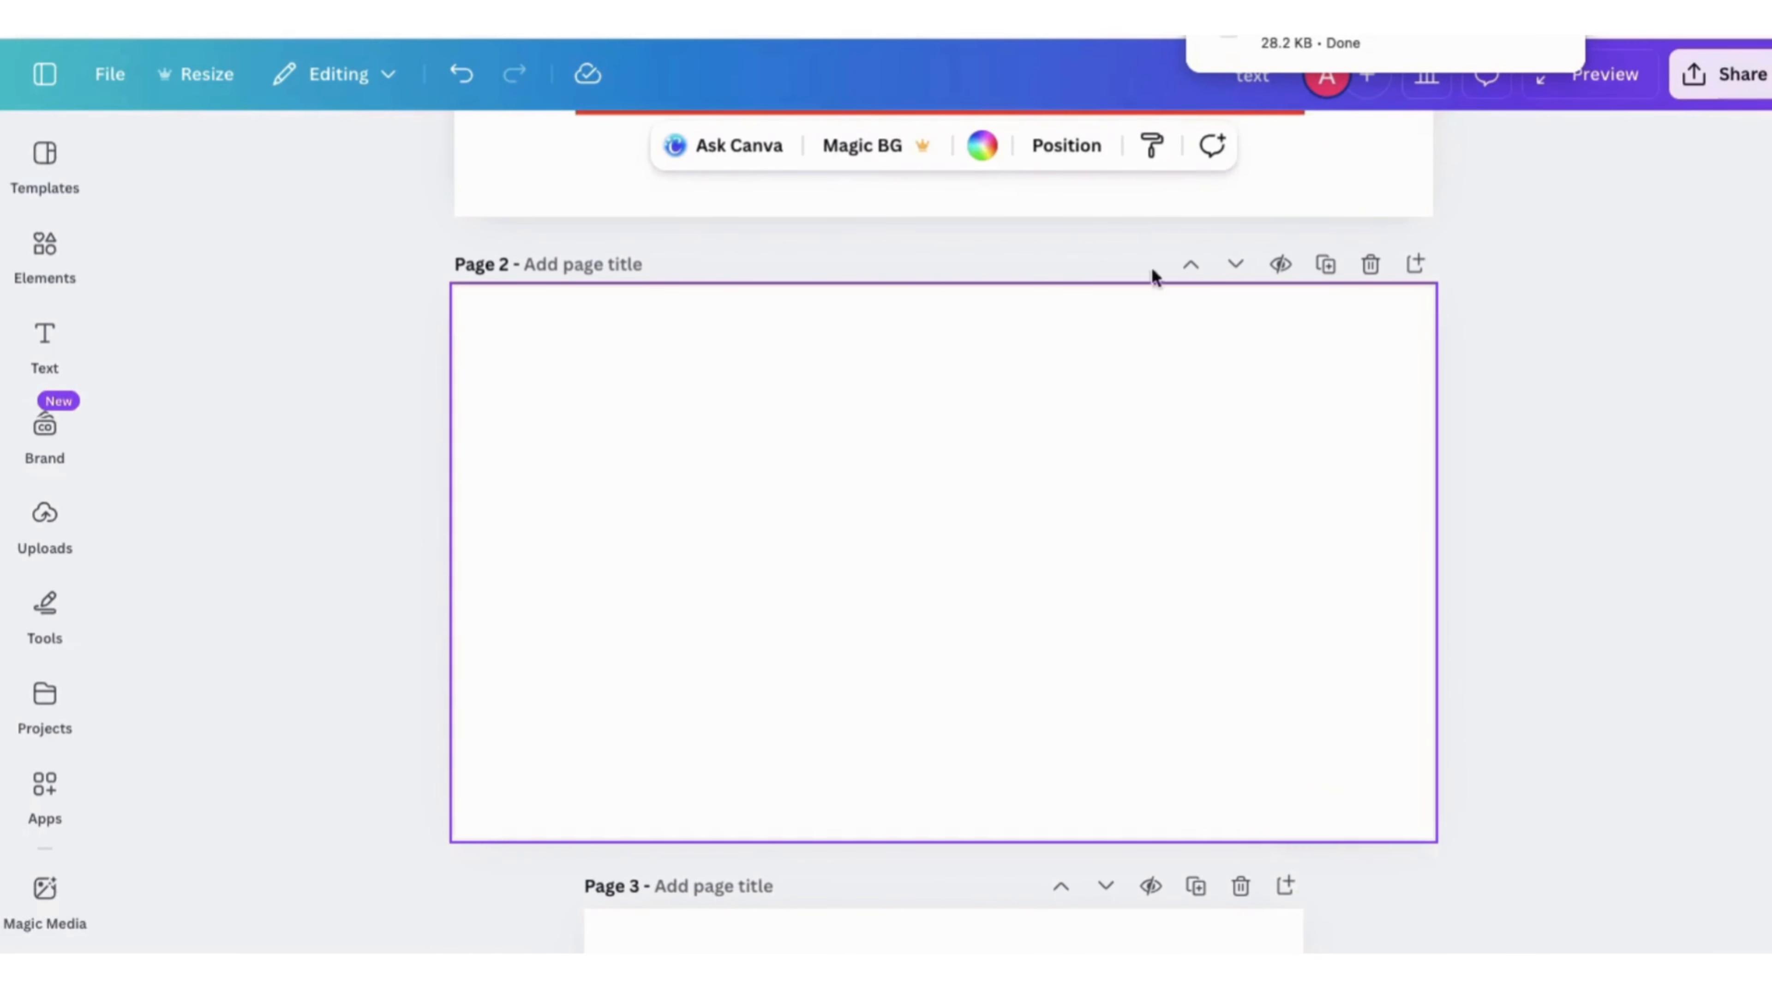
pyautogui.moveTo(947, 641); pyautogui.dragTo(951, 648)
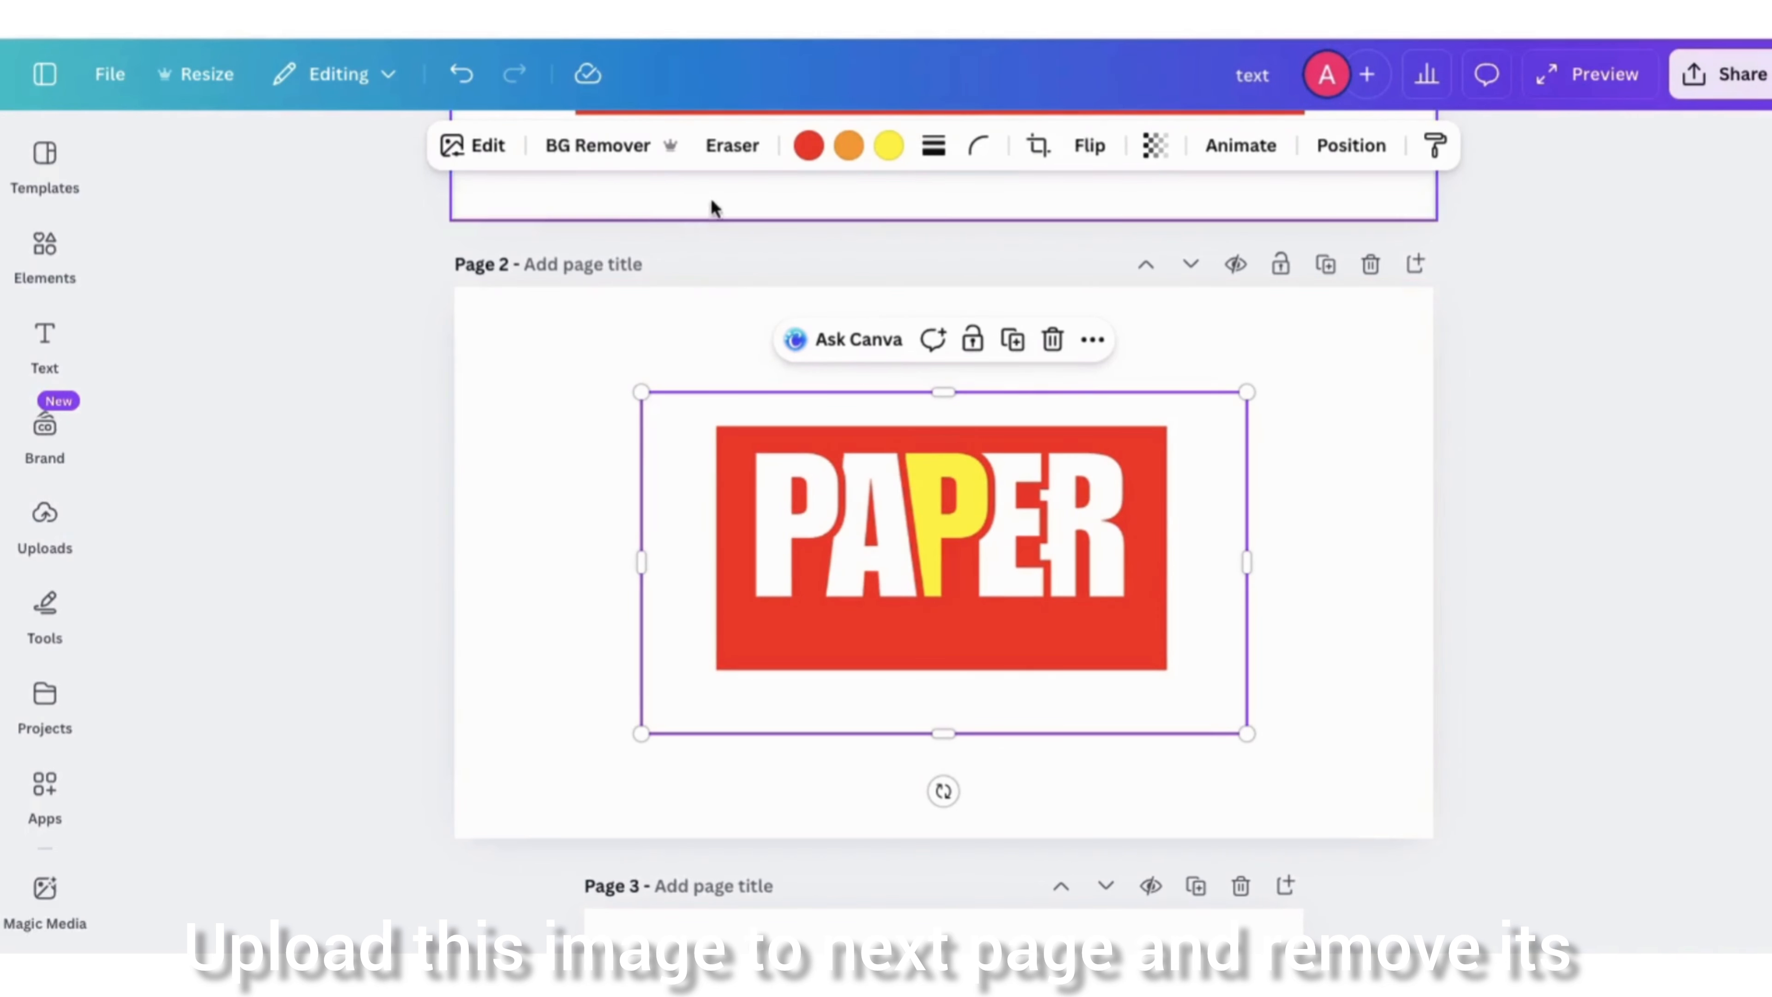
# - Remove the background of the PAPER image on page 2 and enlarge it to nearly fill the page
pyautogui.click(595, 145)
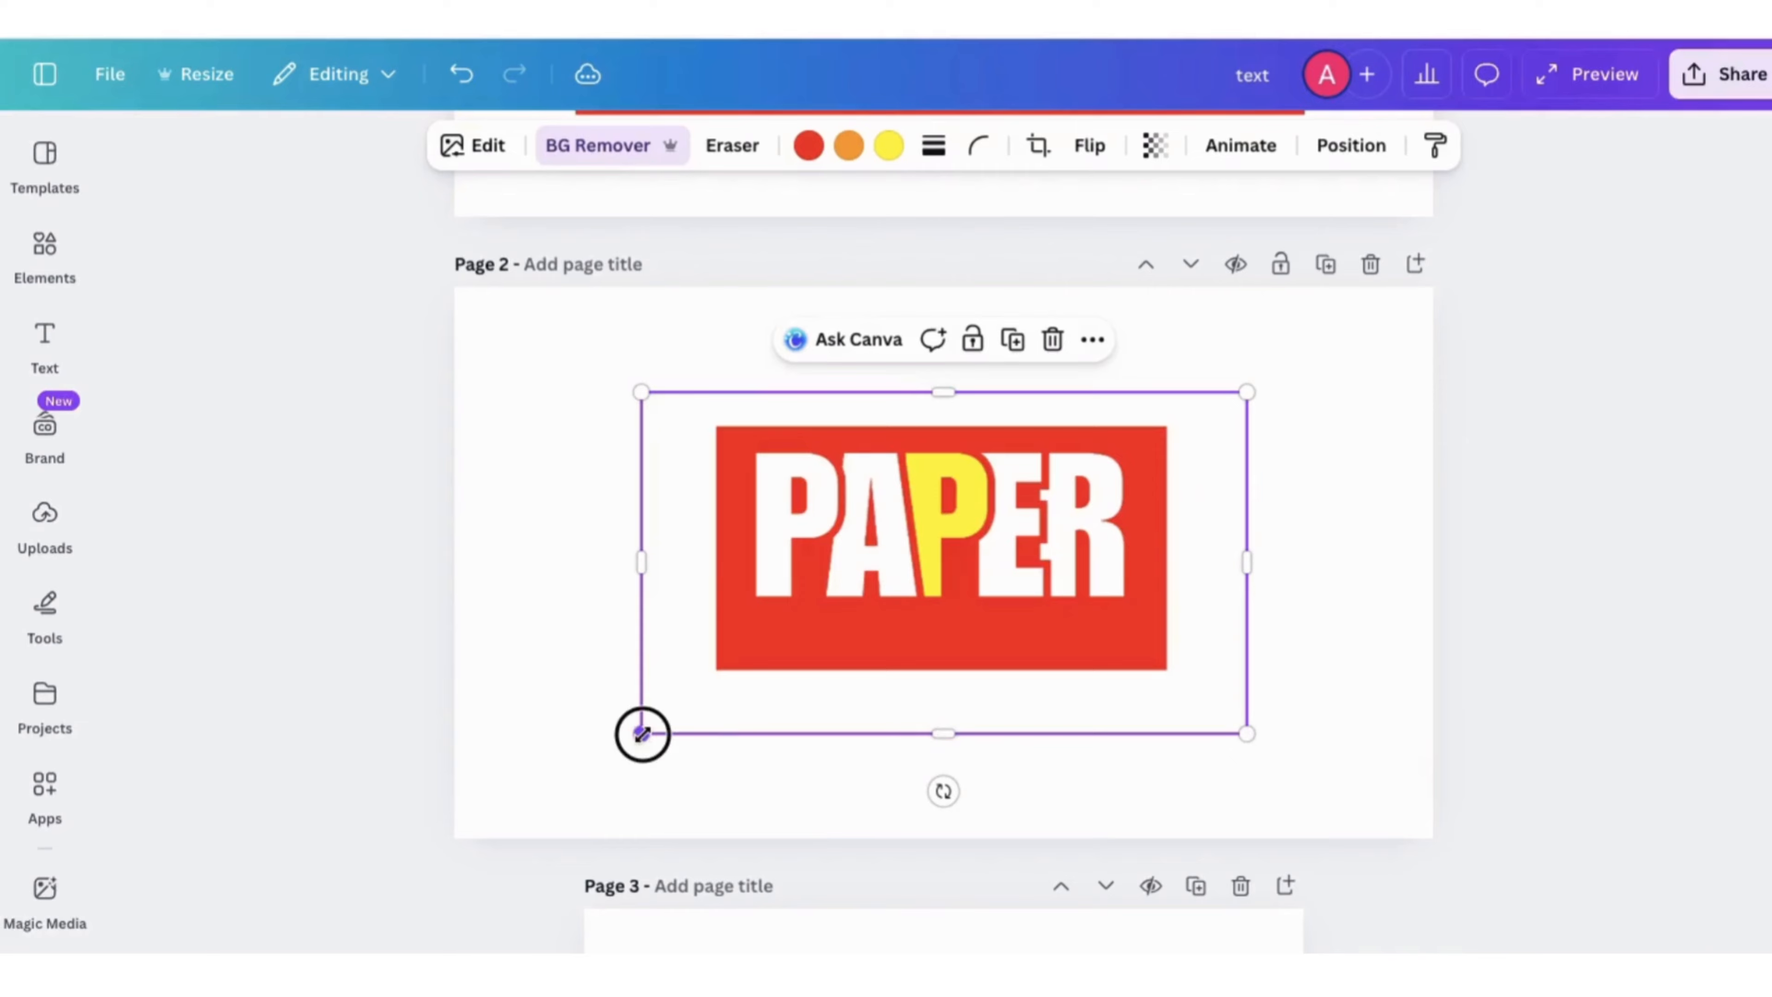
pyautogui.moveTo(642, 733); pyautogui.dragTo(488, 820)
pyautogui.moveTo(1249, 396); pyautogui.dragTo(1440, 332)
# - Search the elements for "paper" and add two torn newspaper pieces and the brown paper square to page 2
pyautogui.click(192, 165)
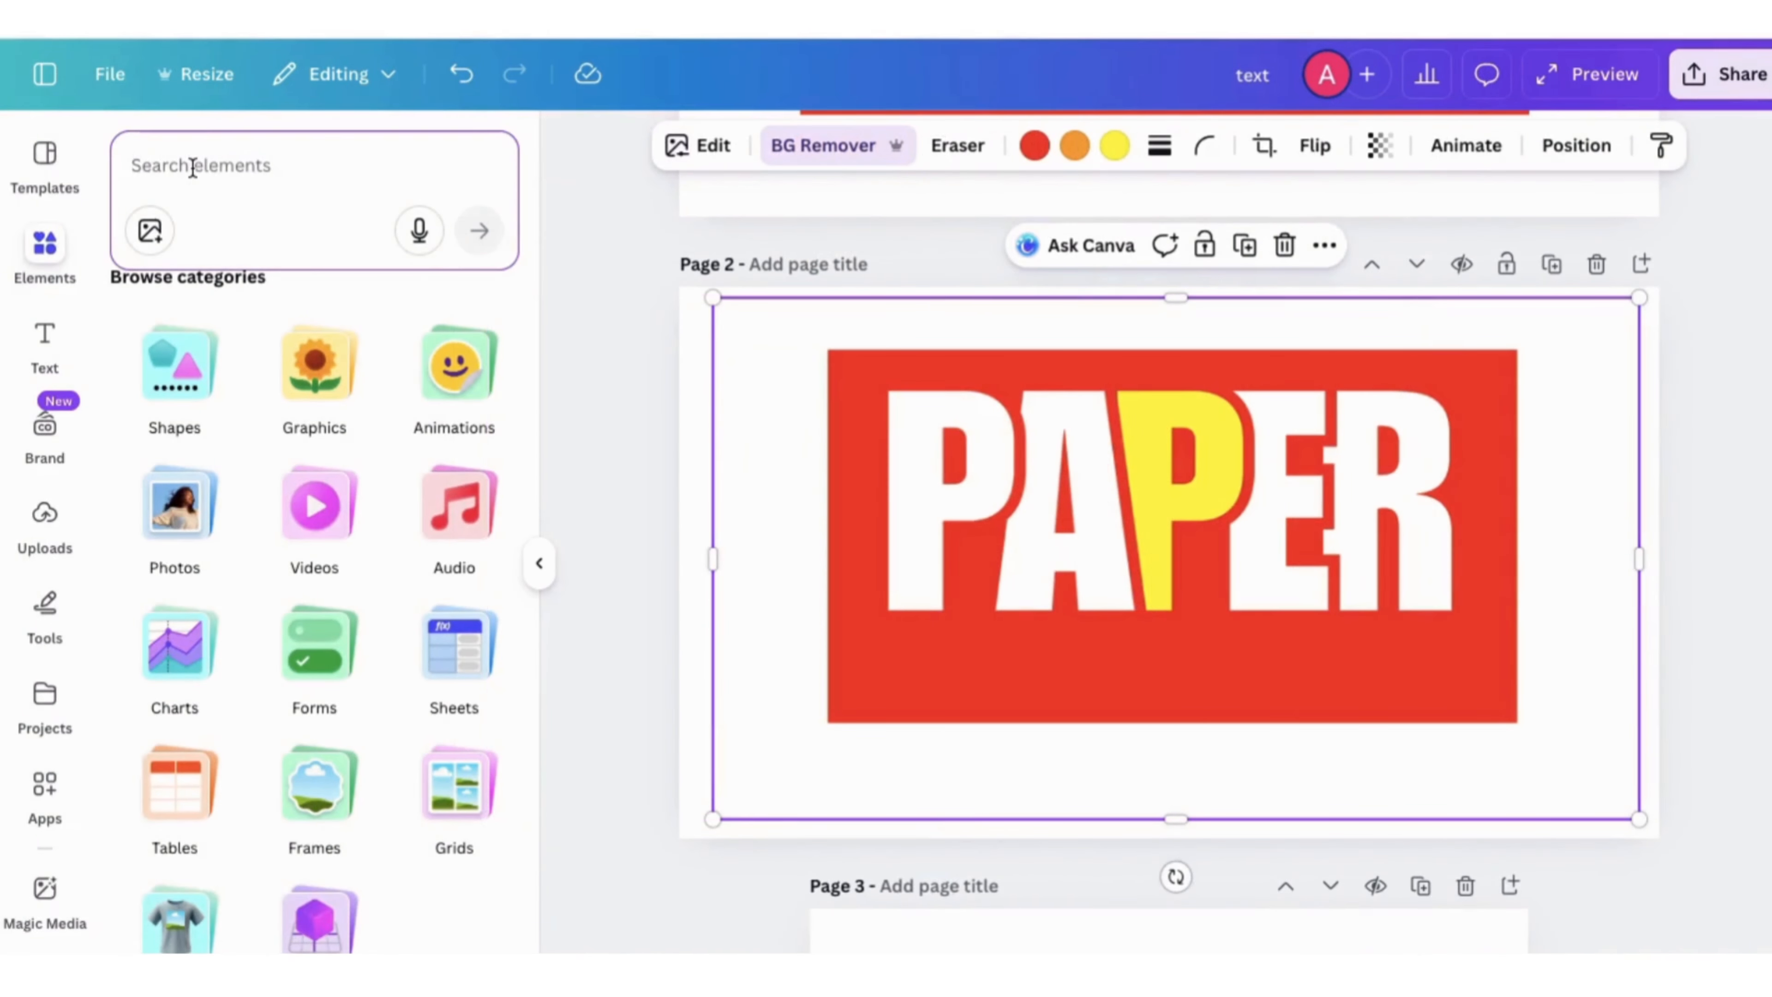
pyautogui.write('paper')
pyautogui.press('Return')
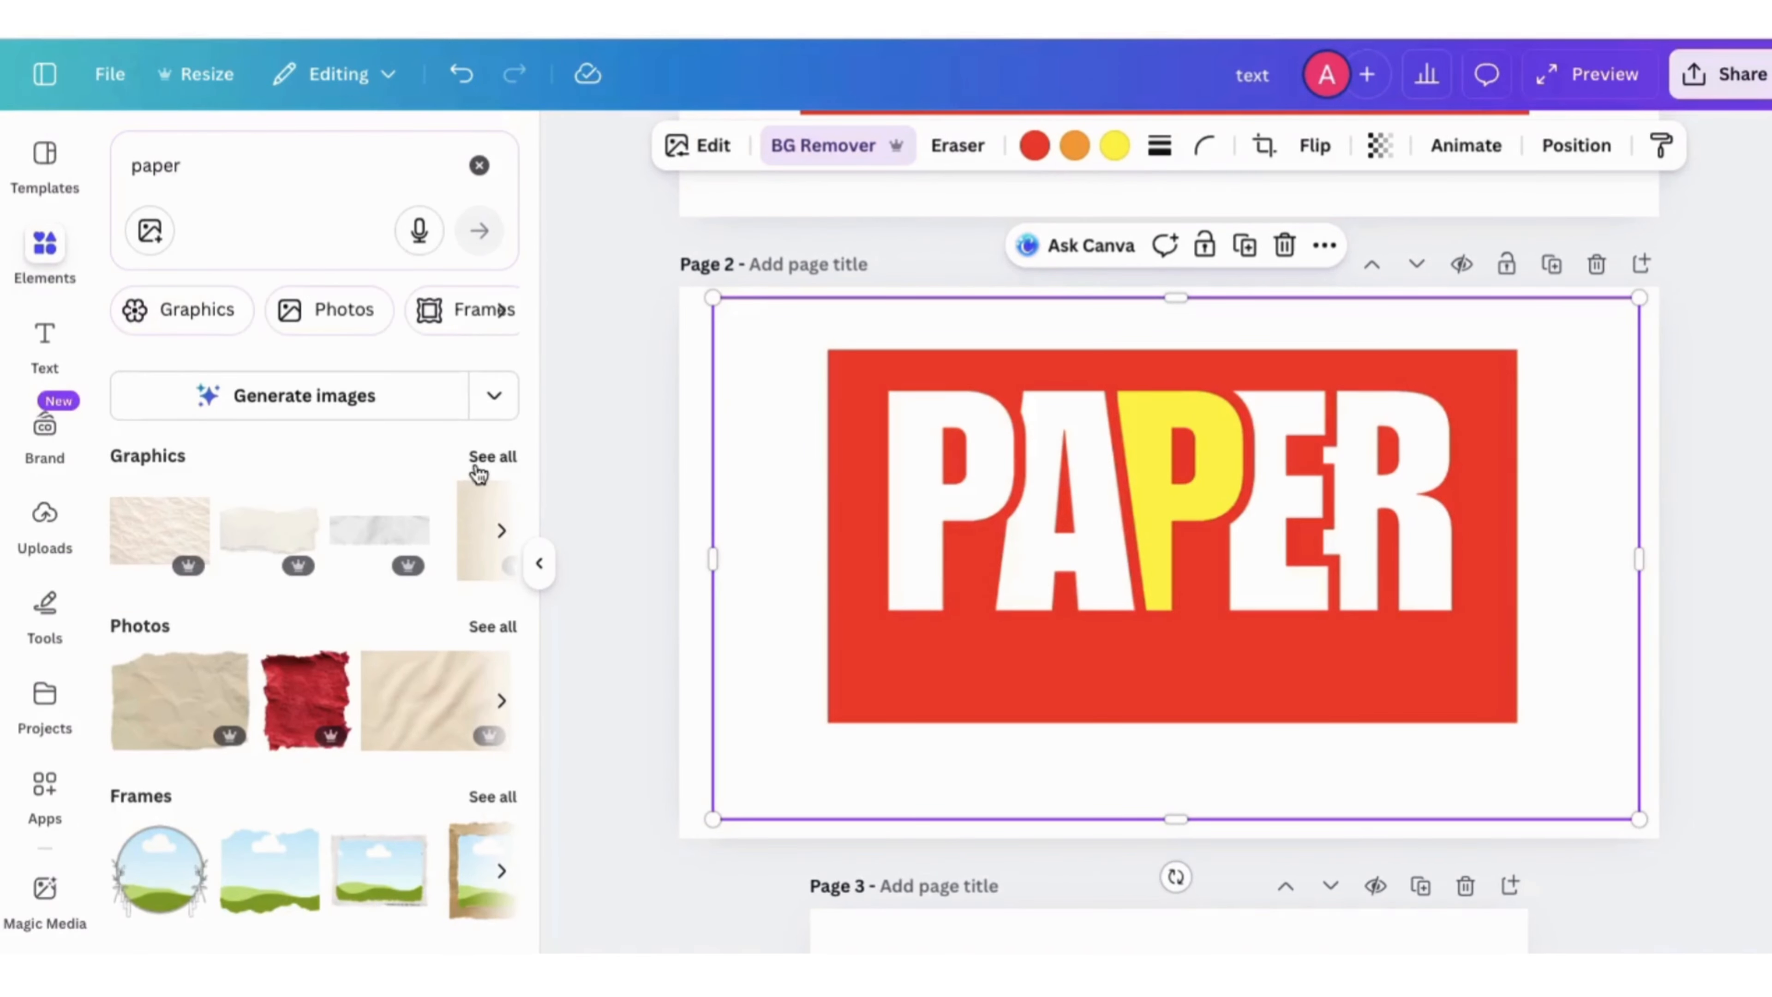
pyautogui.click(479, 469)
pyautogui.scroll(-5, 368, 856)
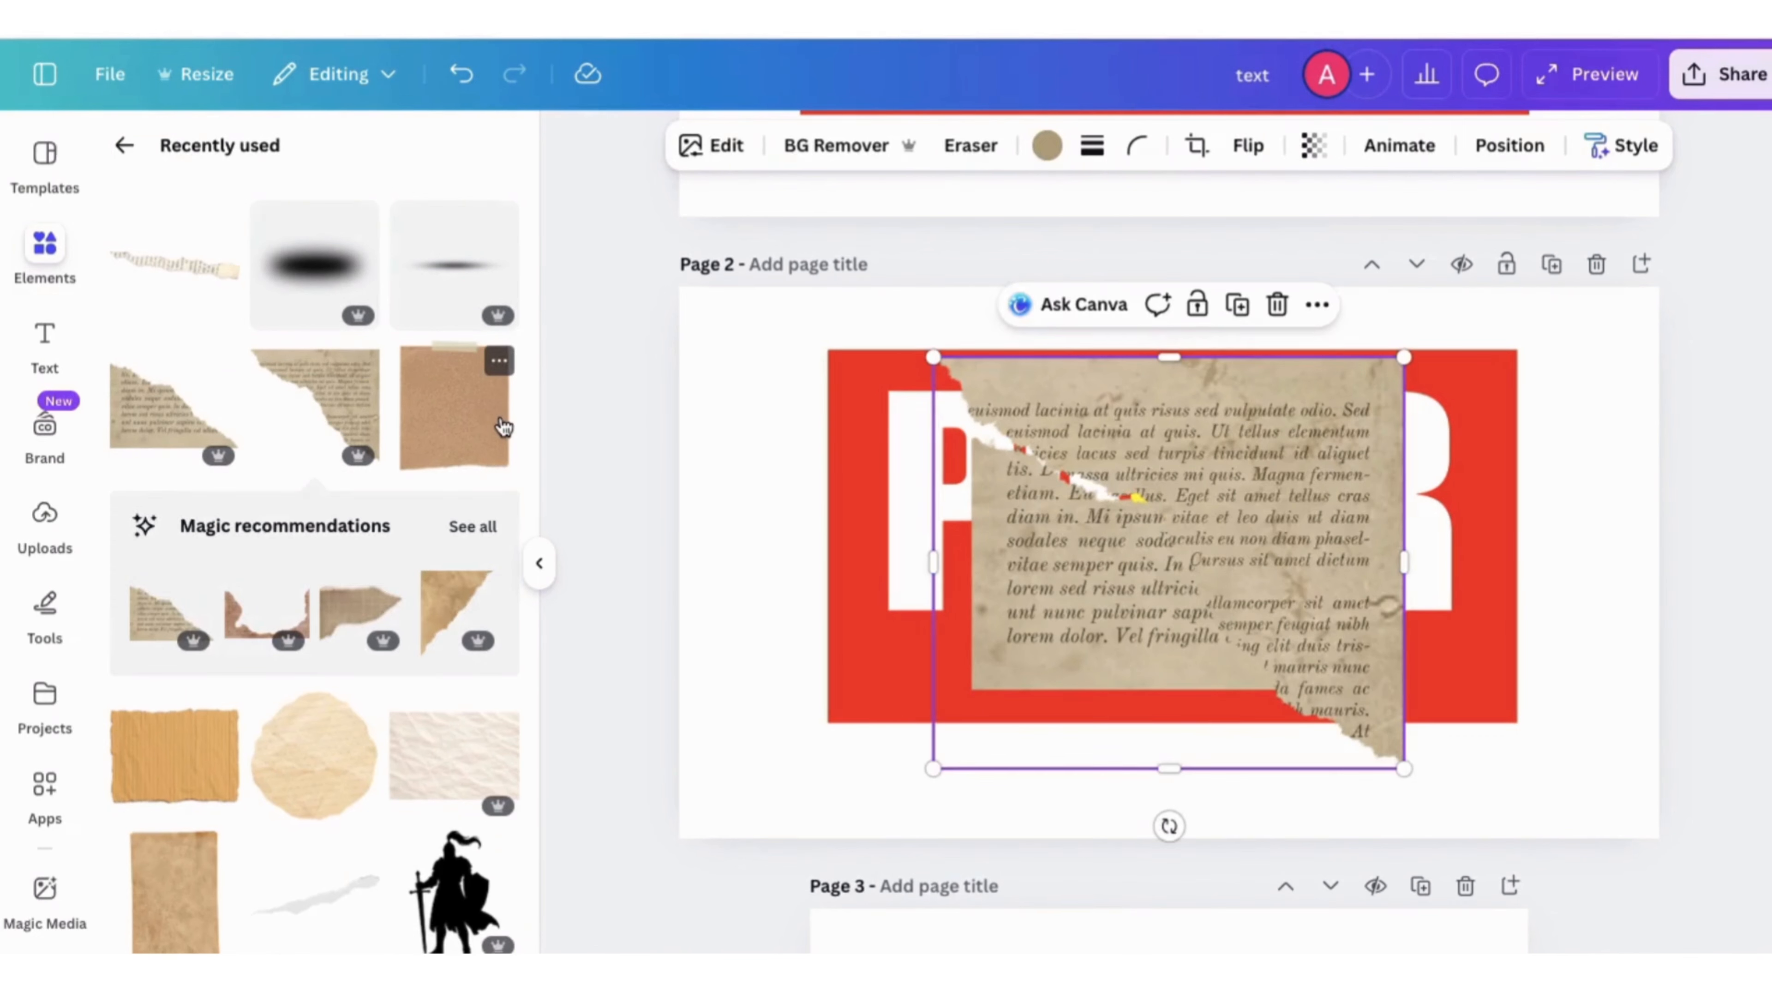
pyautogui.click(504, 427)
pyautogui.click(539, 563)
# - Shrink one torn newspaper piece and spread the two pieces over opposite ends of the PAPER word
pyautogui.click(1097, 569)
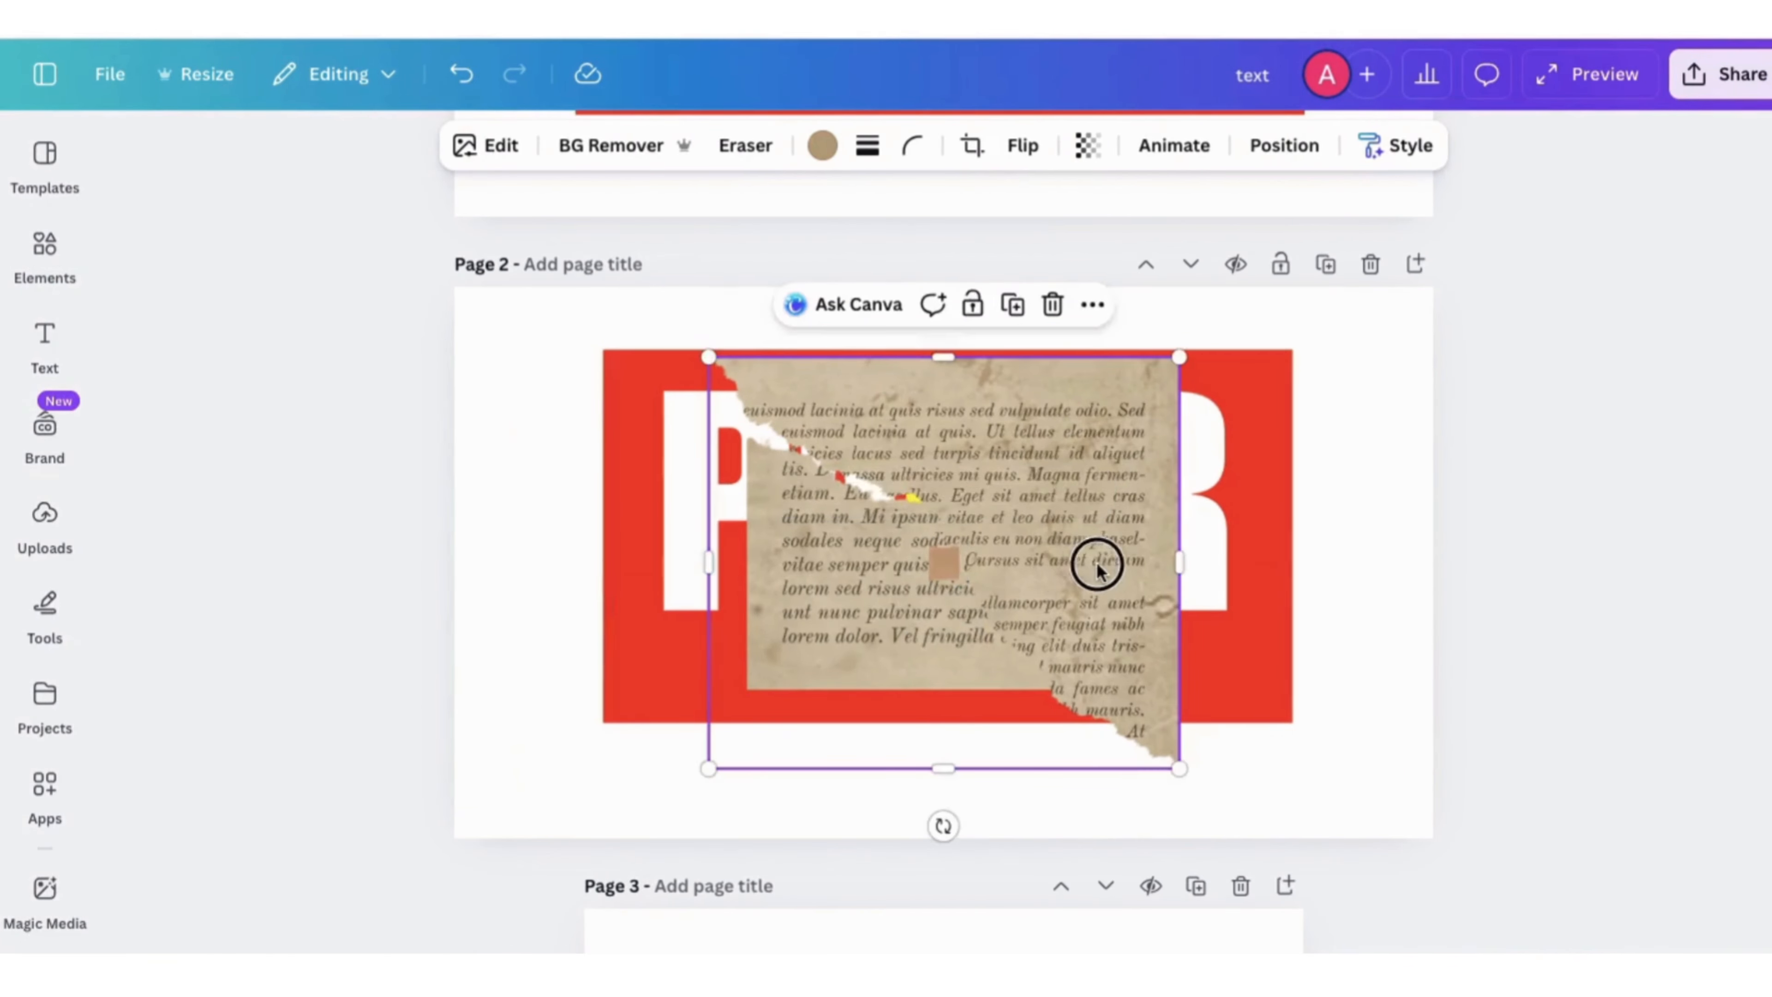
pyautogui.moveTo(1097, 569); pyautogui.dragTo(1207, 565)
pyautogui.moveTo(1289, 767); pyautogui.dragTo(1187, 676)
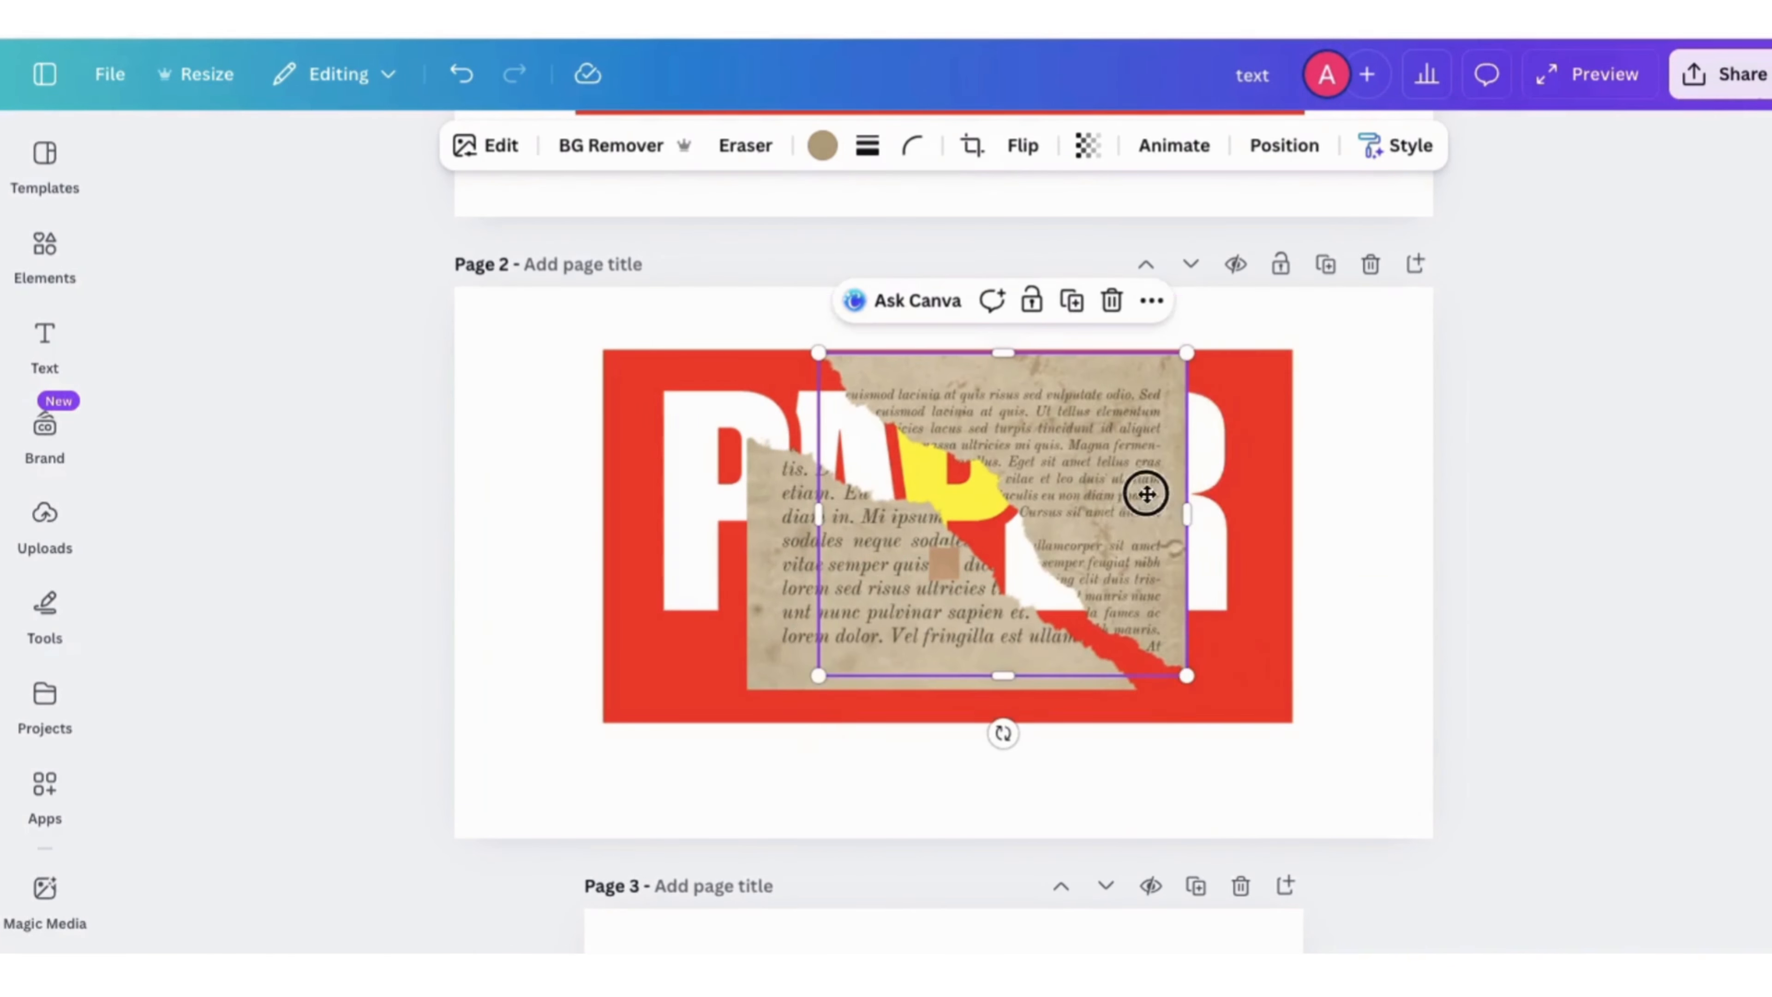
pyautogui.moveTo(1147, 494); pyautogui.dragTo(1250, 493)
pyautogui.moveTo(813, 587); pyautogui.dragTo(713, 605)
# - Duplicate the smaller torn newspaper piece twice to cover the remaining letters, and bring the PAPER image to the front
pyautogui.click(1207, 447)
pyautogui.click(1184, 306)
pyautogui.moveTo(1116, 516); pyautogui.dragTo(771, 524)
pyautogui.click(853, 328)
pyautogui.moveTo(922, 507); pyautogui.dragTo(1151, 637)
pyautogui.click(1284, 146)
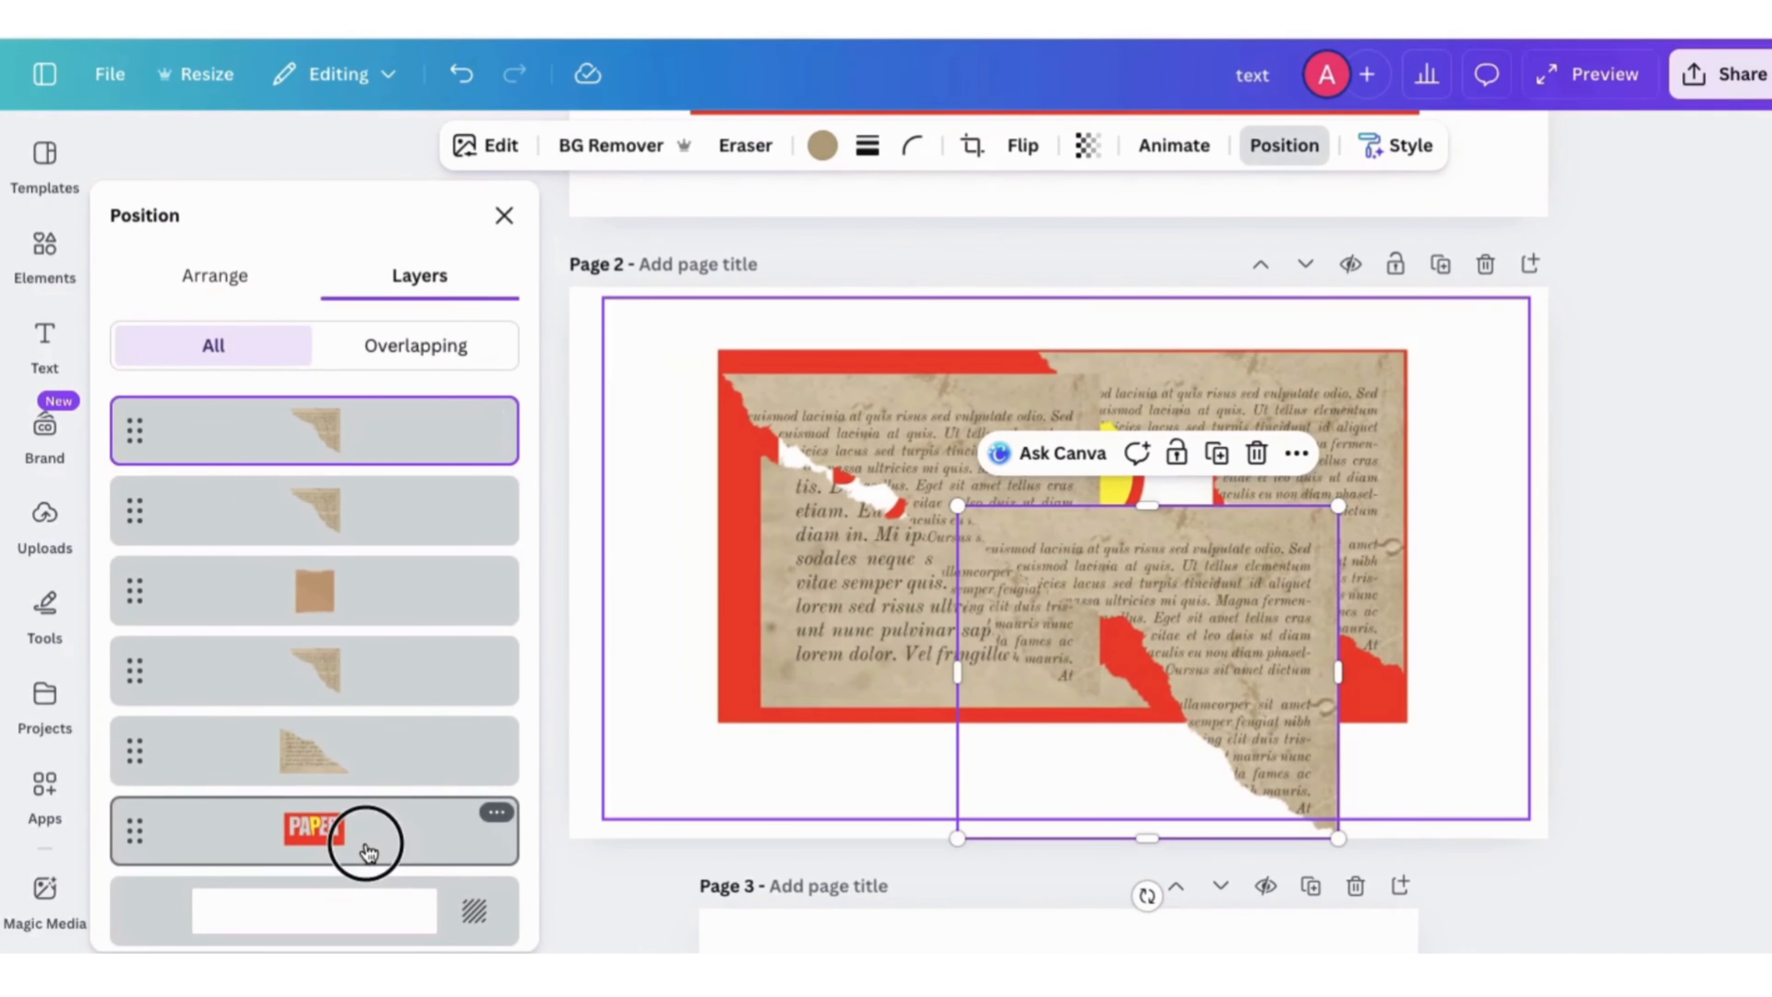
pyautogui.moveTo(369, 852); pyautogui.dragTo(370, 405)
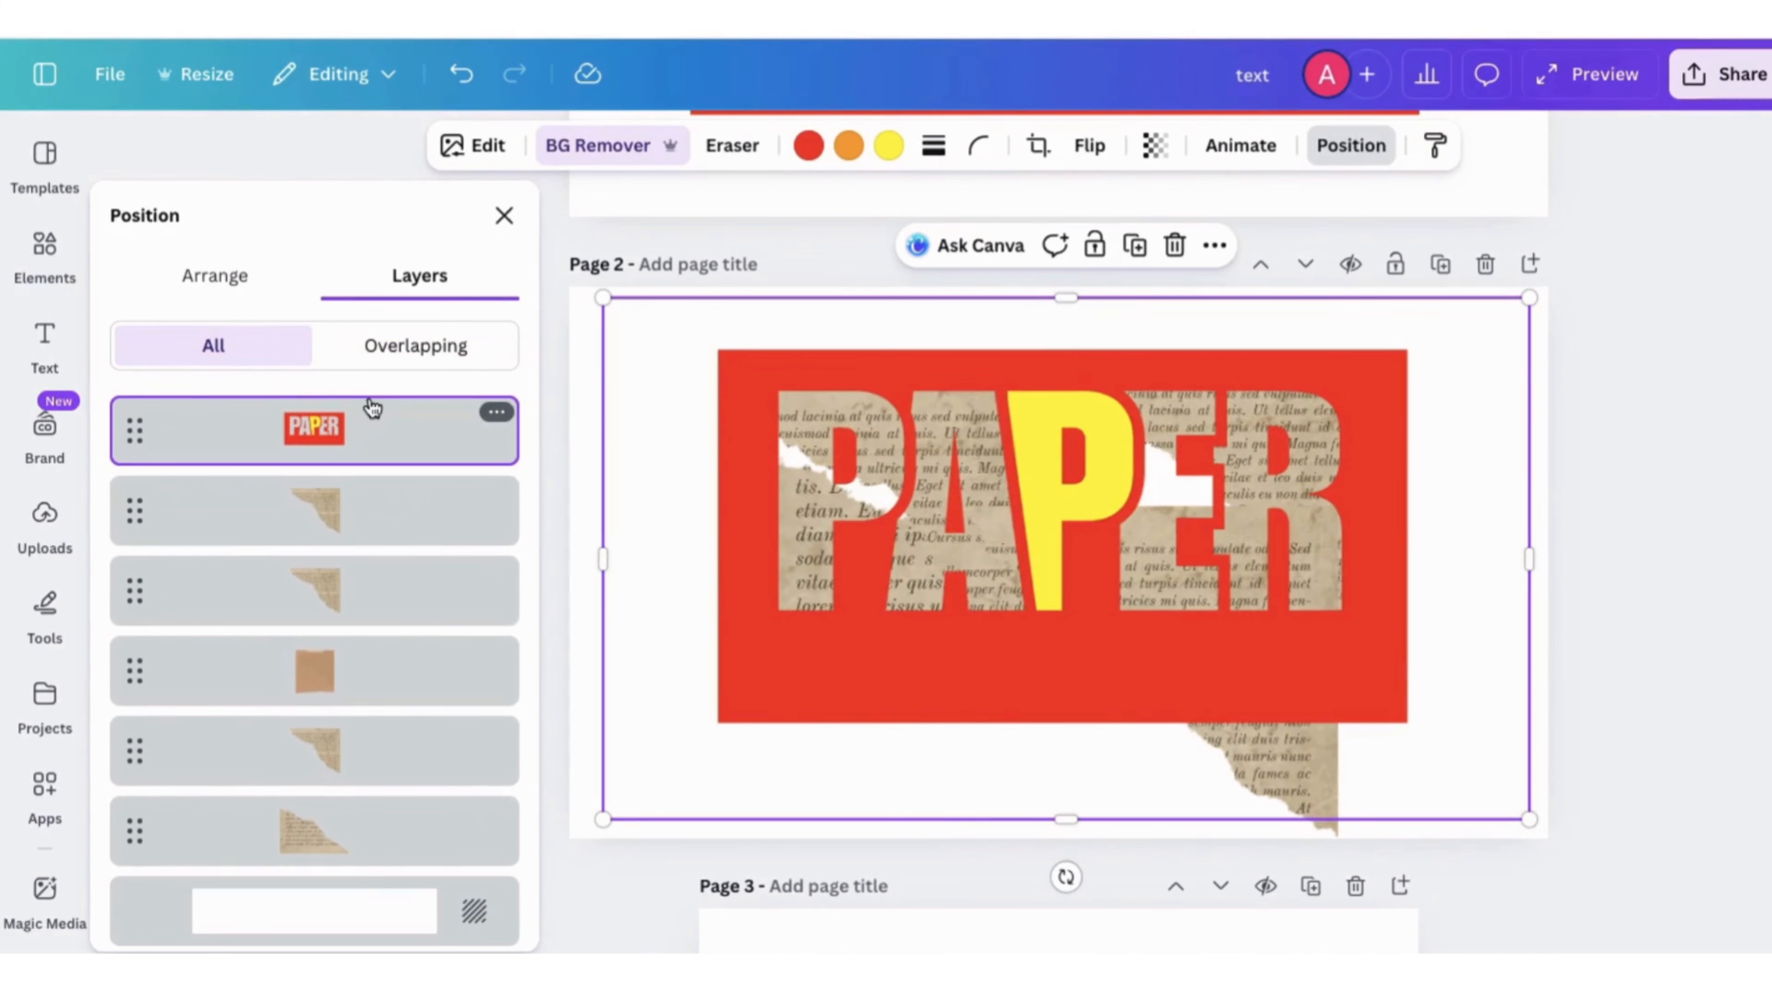
# - Enlarge and tilt the brown paper square across the first P, and place a duplicate of it over the E
pyautogui.click(324, 697)
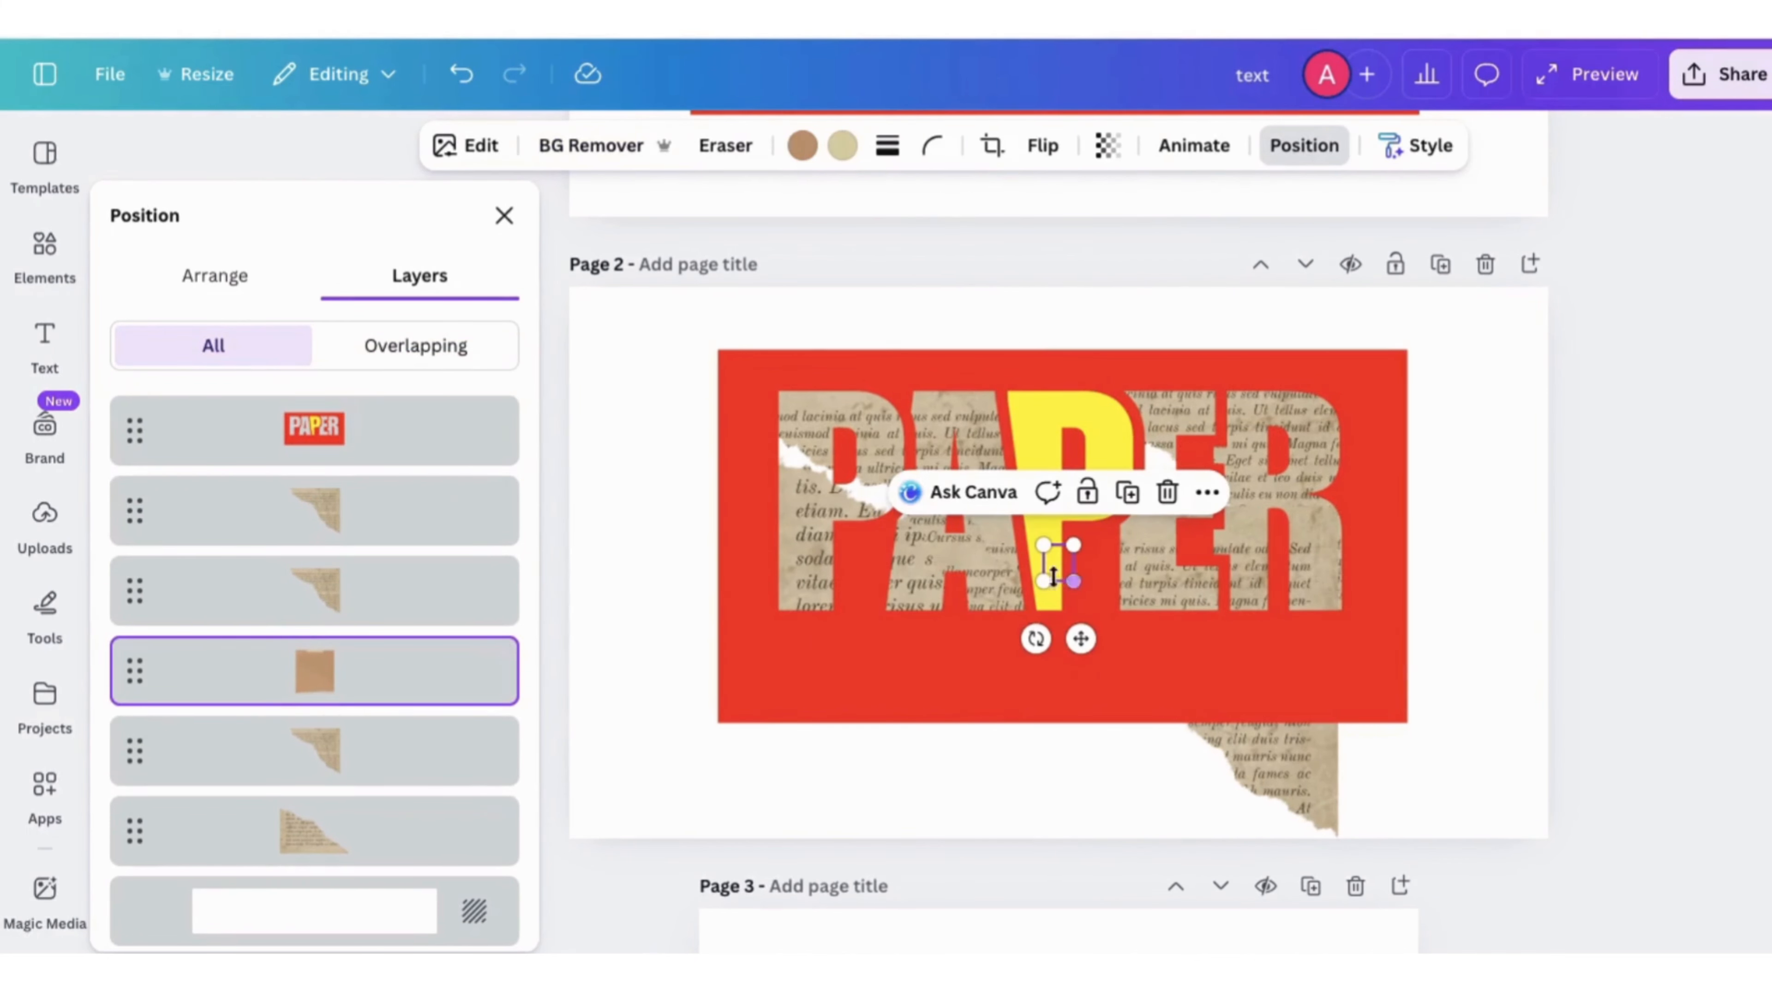
pyautogui.moveTo(972, 634); pyautogui.dragTo(839, 512)
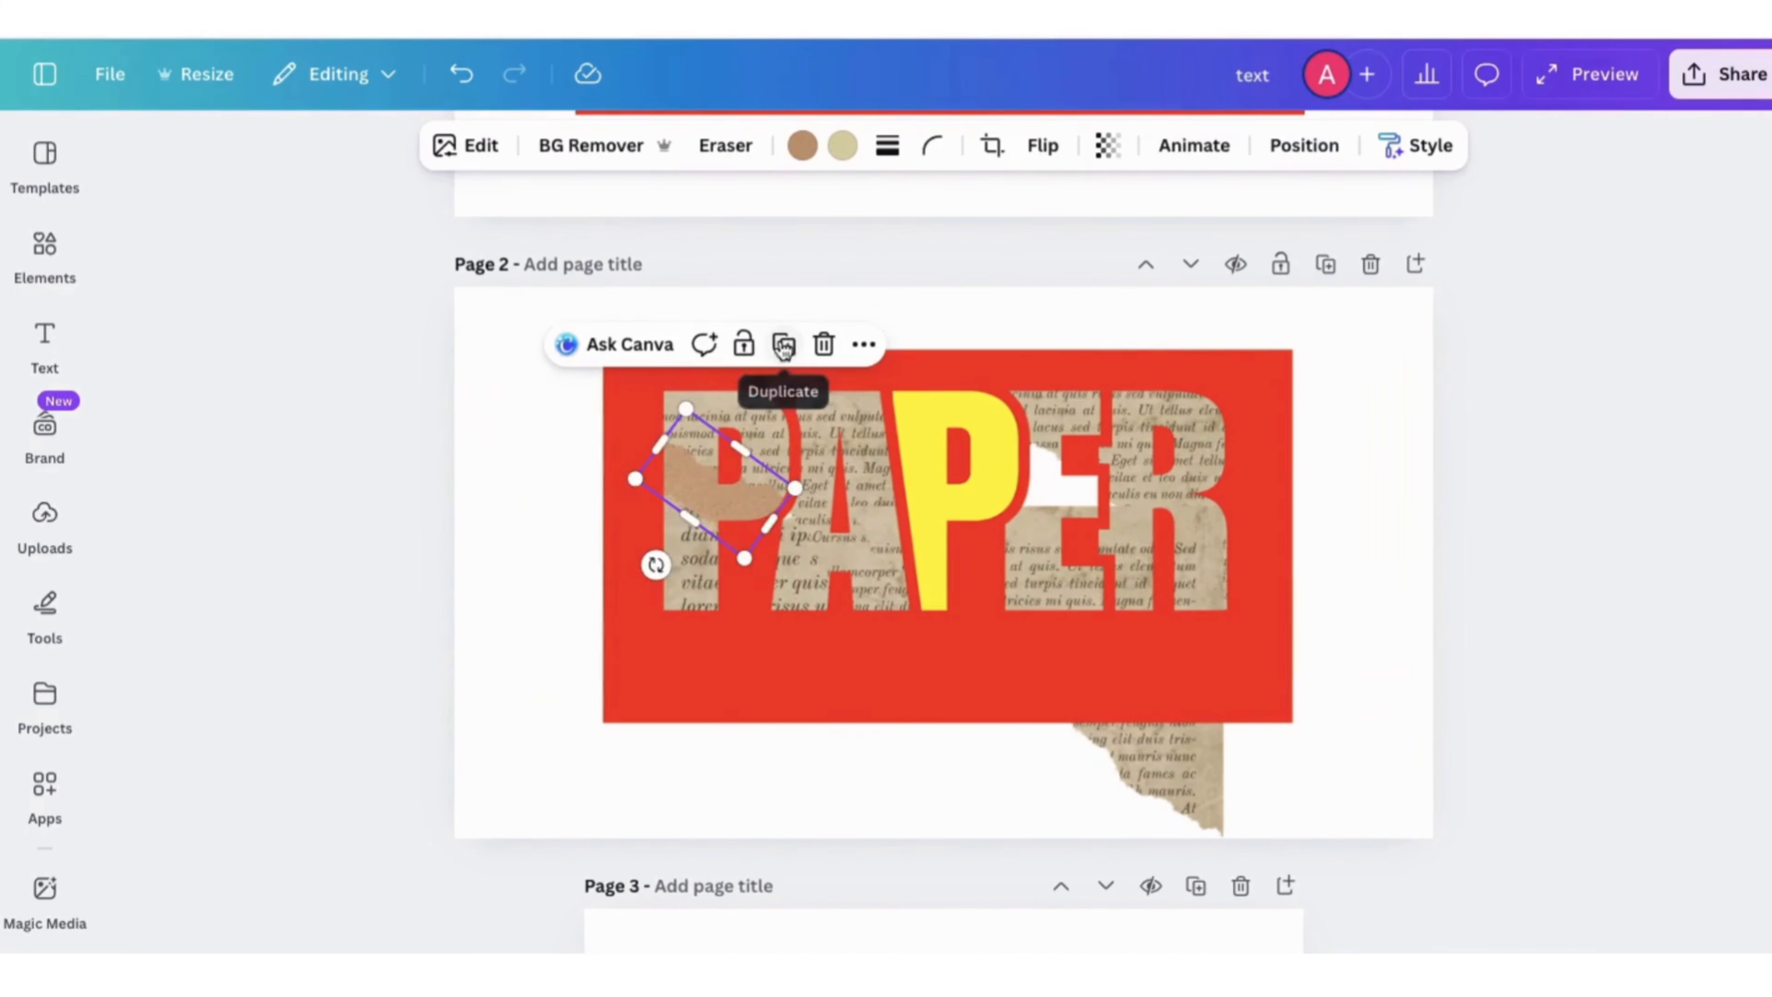
pyautogui.click(783, 347)
pyautogui.moveTo(738, 499); pyautogui.dragTo(1079, 497)
# - Duplicate the brown paper, narrow the copy into a tilted strip over the R, and place a second strip over the A
pyautogui.click(1140, 354)
pyautogui.moveTo(1404, 495); pyautogui.dragTo(1183, 530)
pyautogui.moveTo(1140, 626); pyautogui.dragTo(1028, 529)
pyautogui.moveTo(1242, 544); pyautogui.dragTo(1199, 617)
pyautogui.click(1274, 482)
pyautogui.moveTo(1331, 701); pyautogui.dragTo(879, 418)
# - Bring the PAPER image in front of the brown pieces and move the protruding torn newspaper piece up behind the lettering
pyautogui.click(1303, 145)
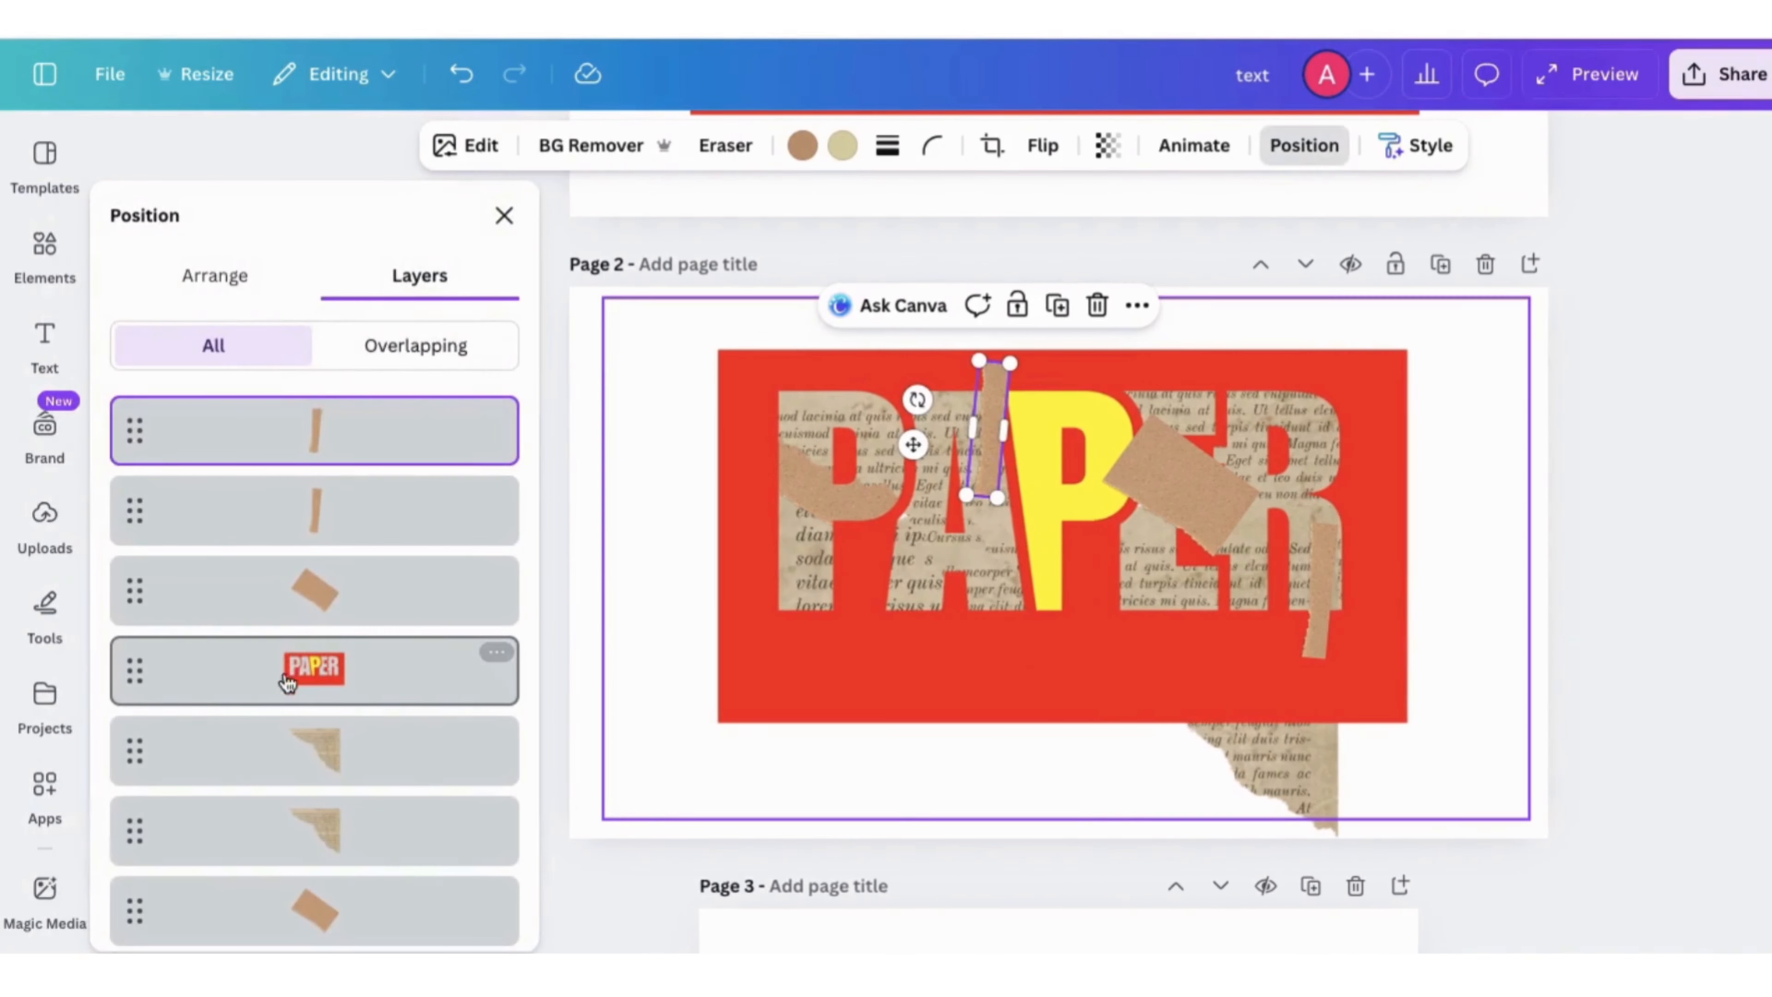
pyautogui.moveTo(306, 673); pyautogui.dragTo(309, 404)
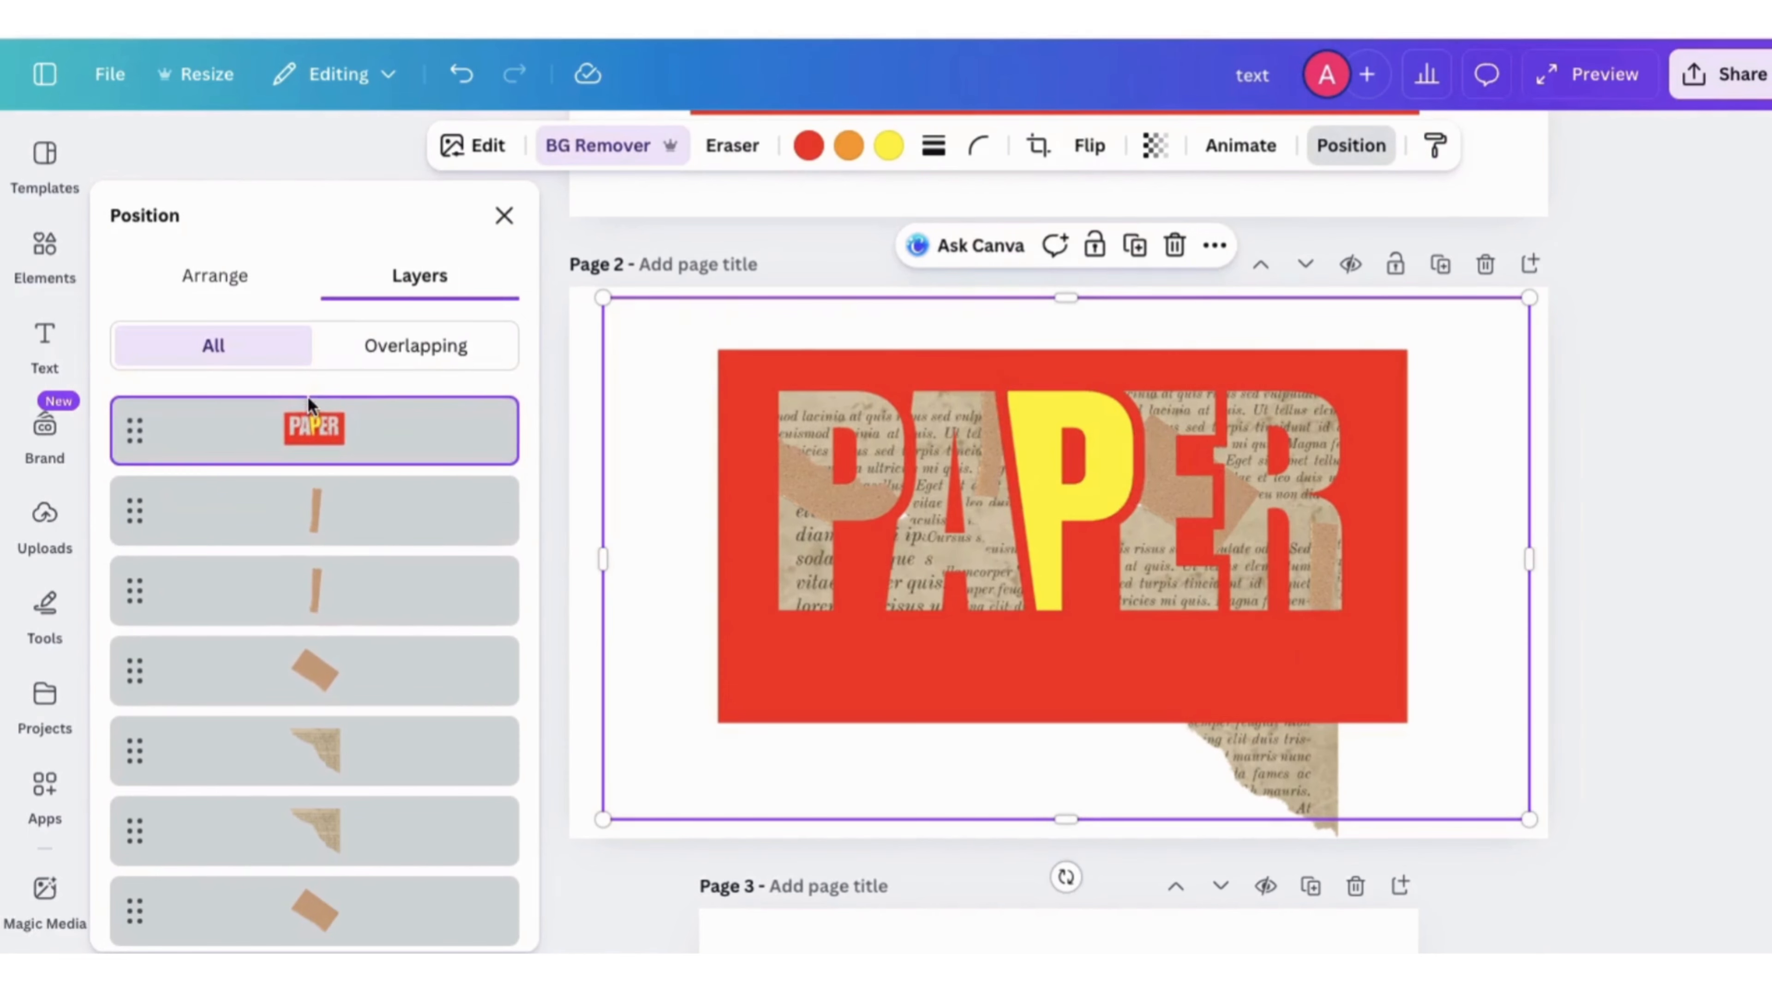
pyautogui.click(1180, 810)
pyautogui.moveTo(1144, 835); pyautogui.dragTo(1127, 659)
pyautogui.click(1717, 511)
pyautogui.click(1717, 511)
# - Set the page 2 background to the red sampled from the rectangle around the PAPER word
pyautogui.click(1472, 398)
pyautogui.click(928, 146)
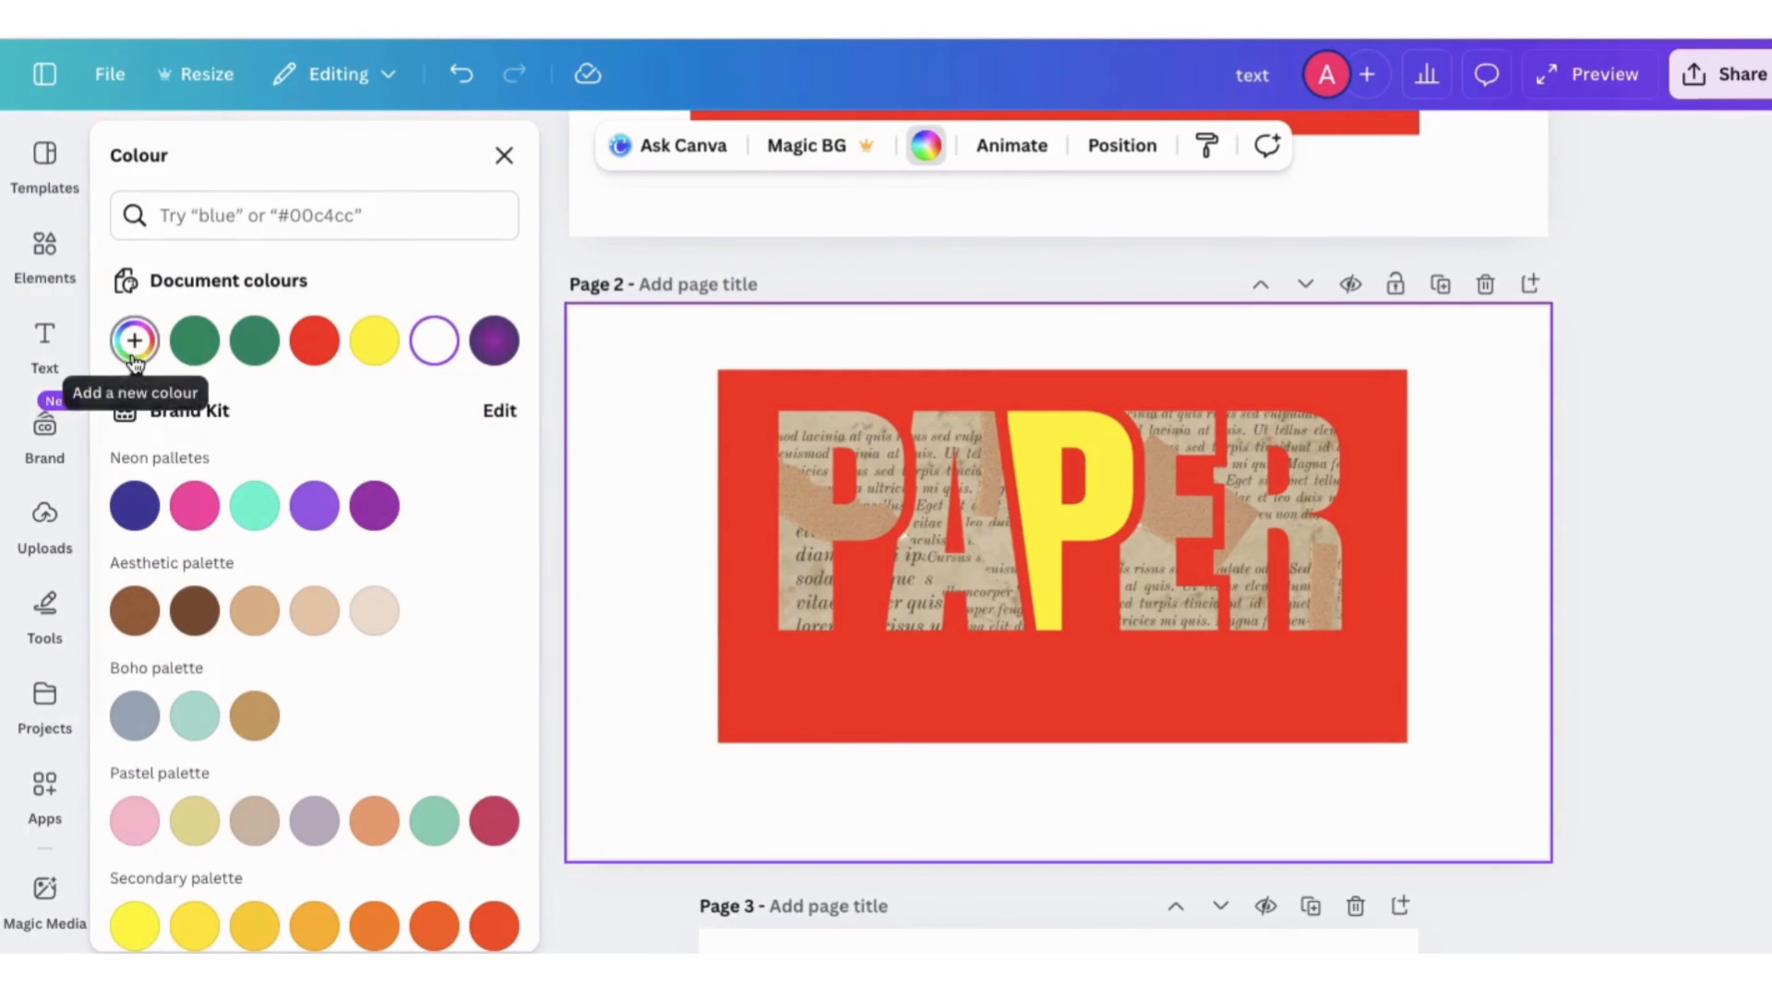
pyautogui.click(135, 341)
pyautogui.click(454, 670)
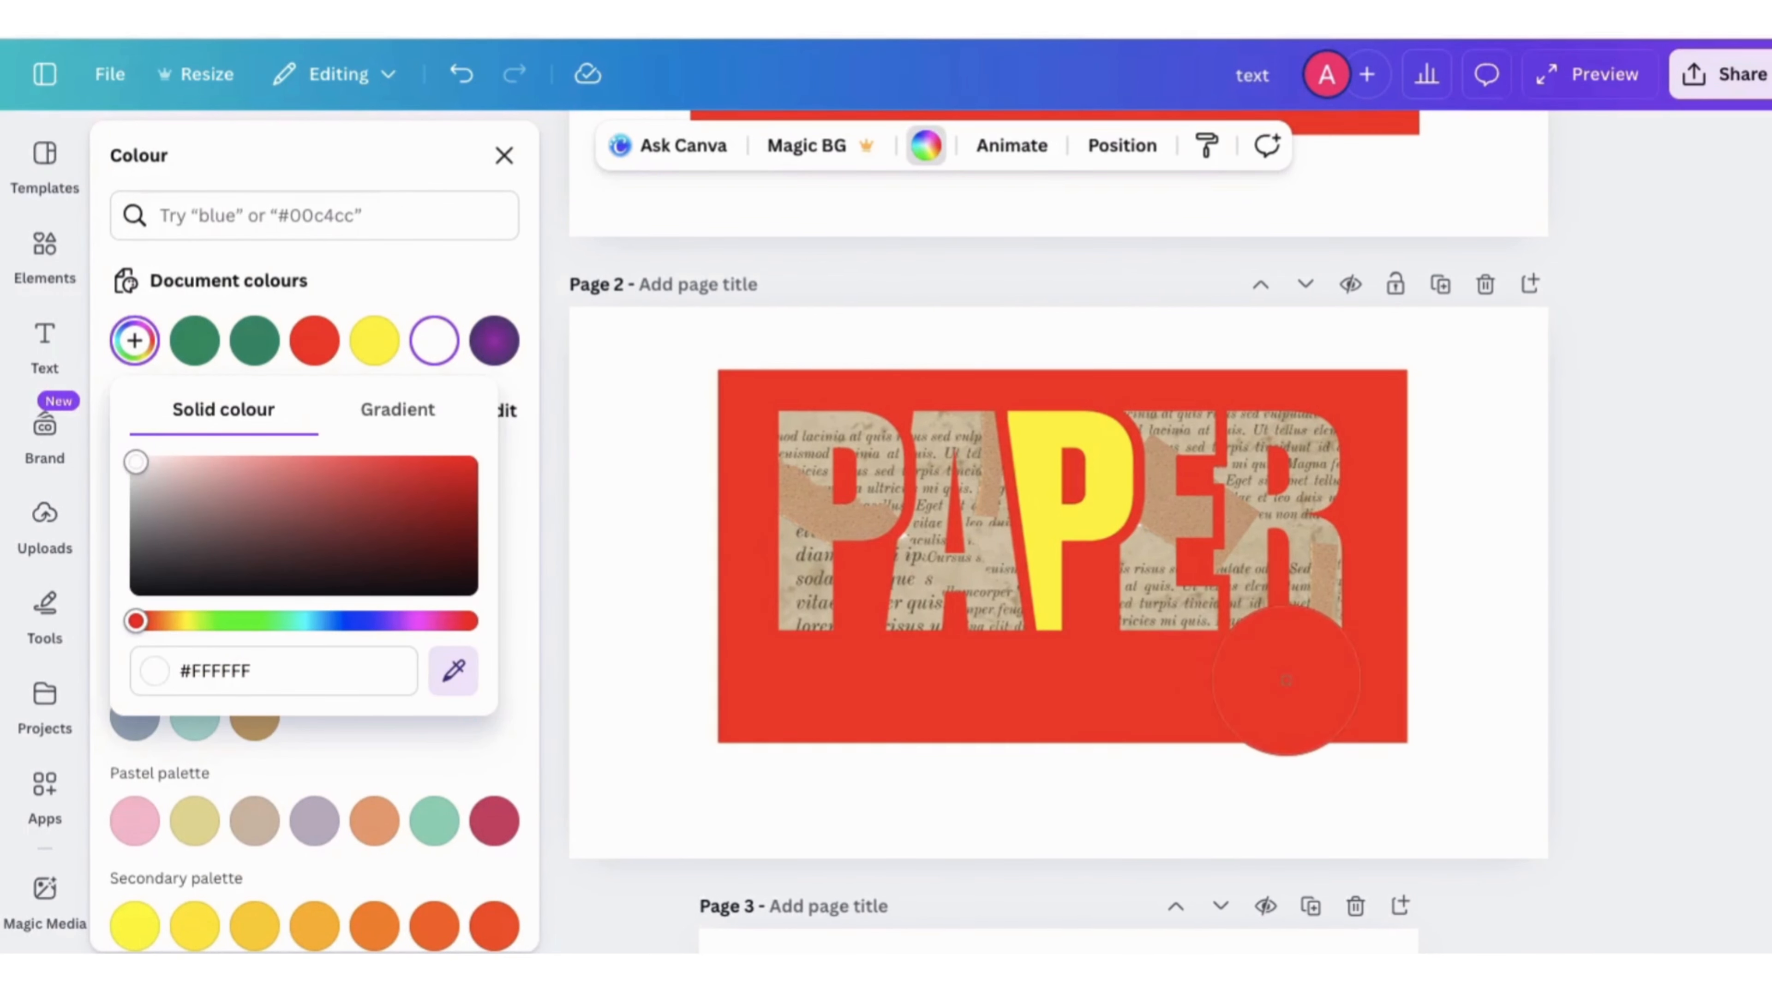
pyautogui.click(1287, 681)
pyautogui.click(504, 155)
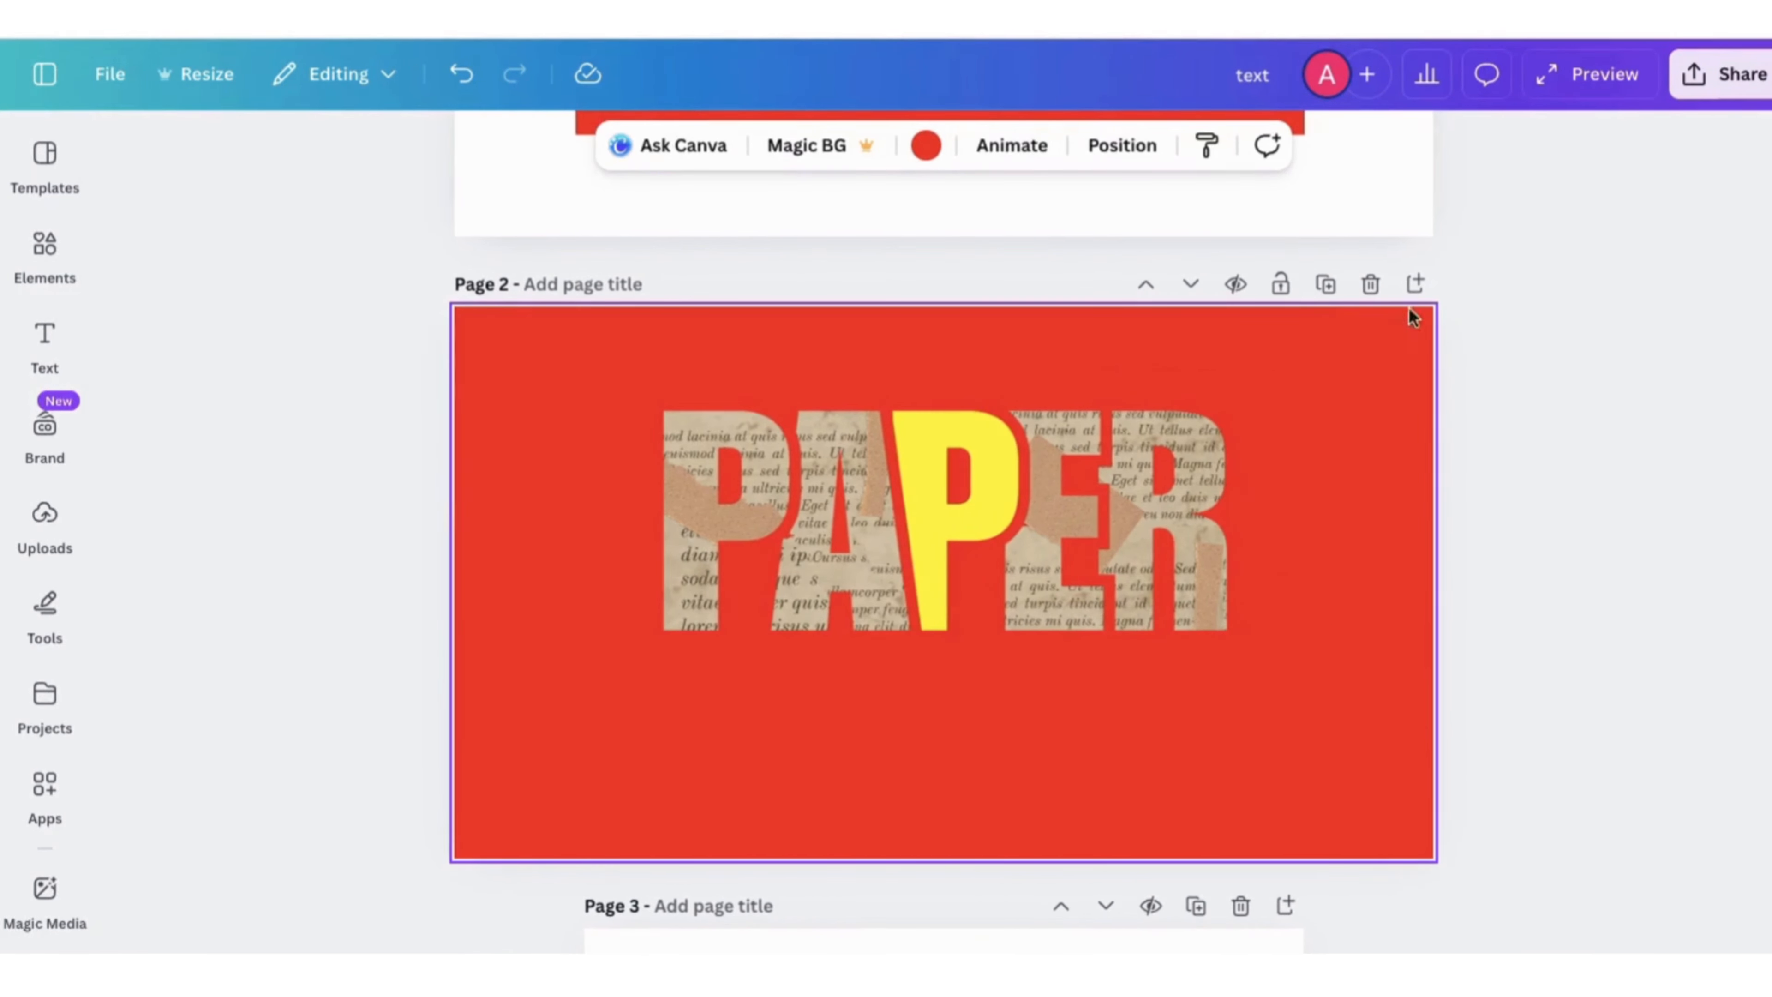
# - Download the finished page 2 as a PNG
pyautogui.click(1717, 74)
pyautogui.click(1348, 614)
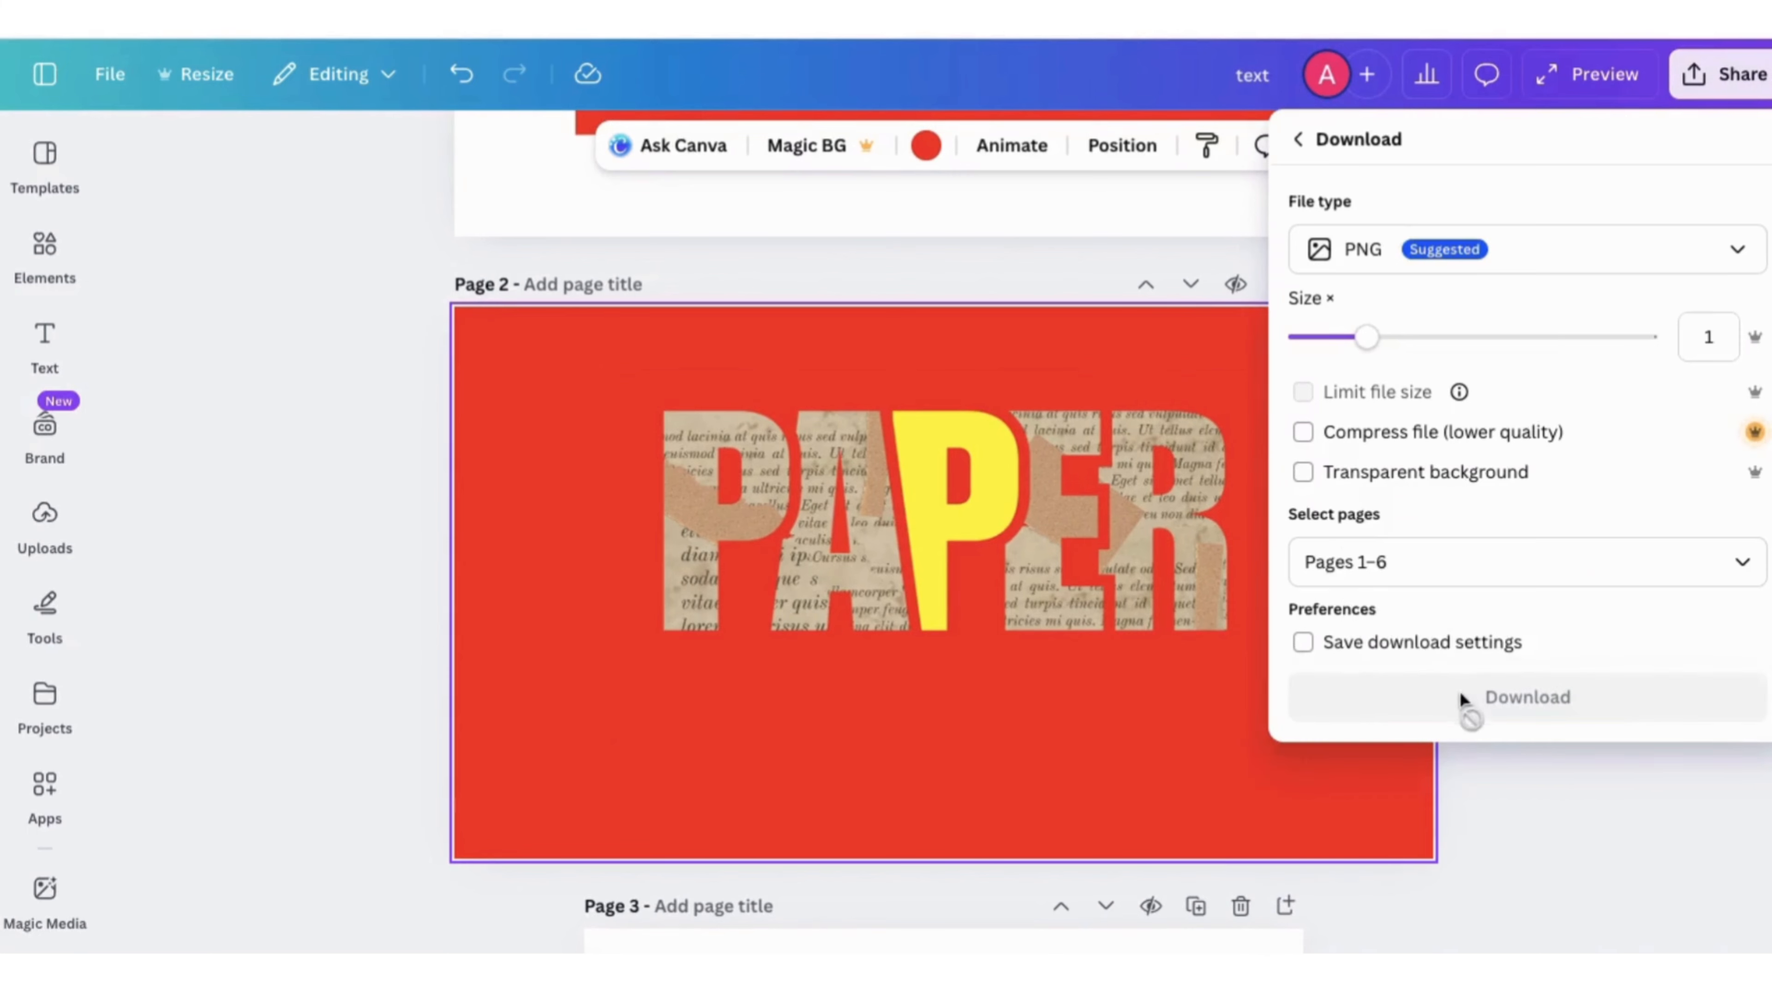
pyautogui.click(1479, 697)
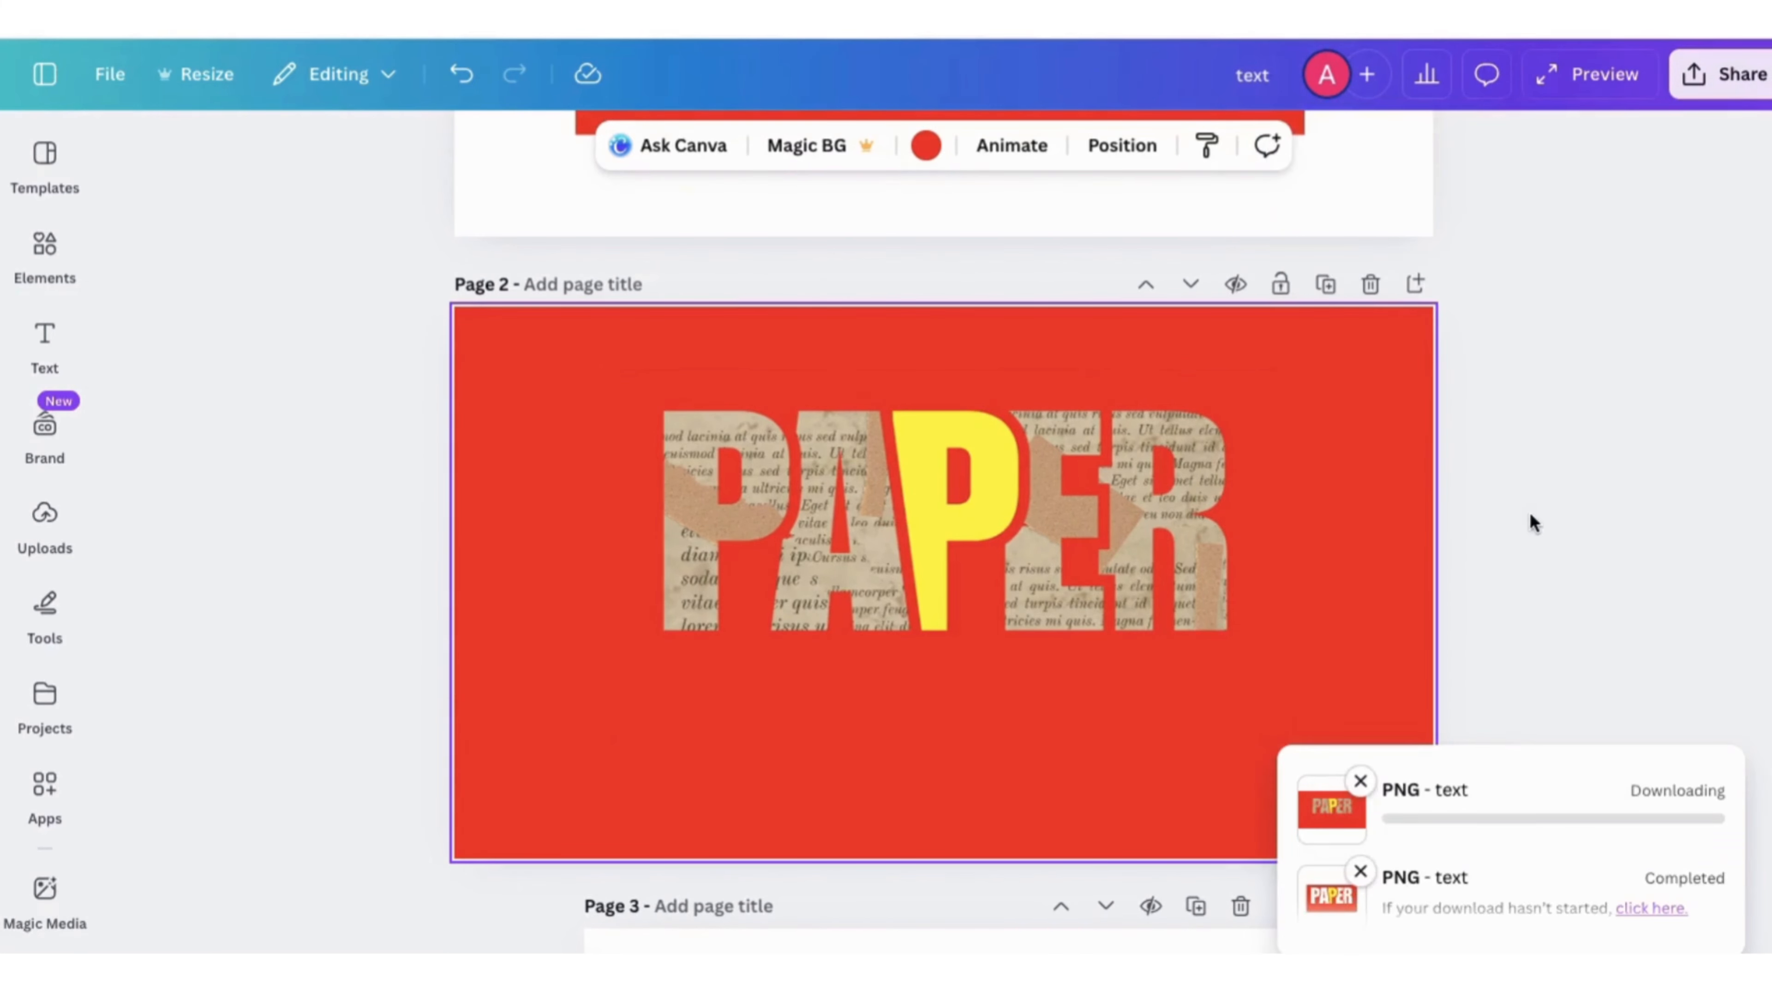
# - Add a new page after page 2 and set its background to the purple radial gradient
pyautogui.click(1414, 284)
pyautogui.click(982, 146)
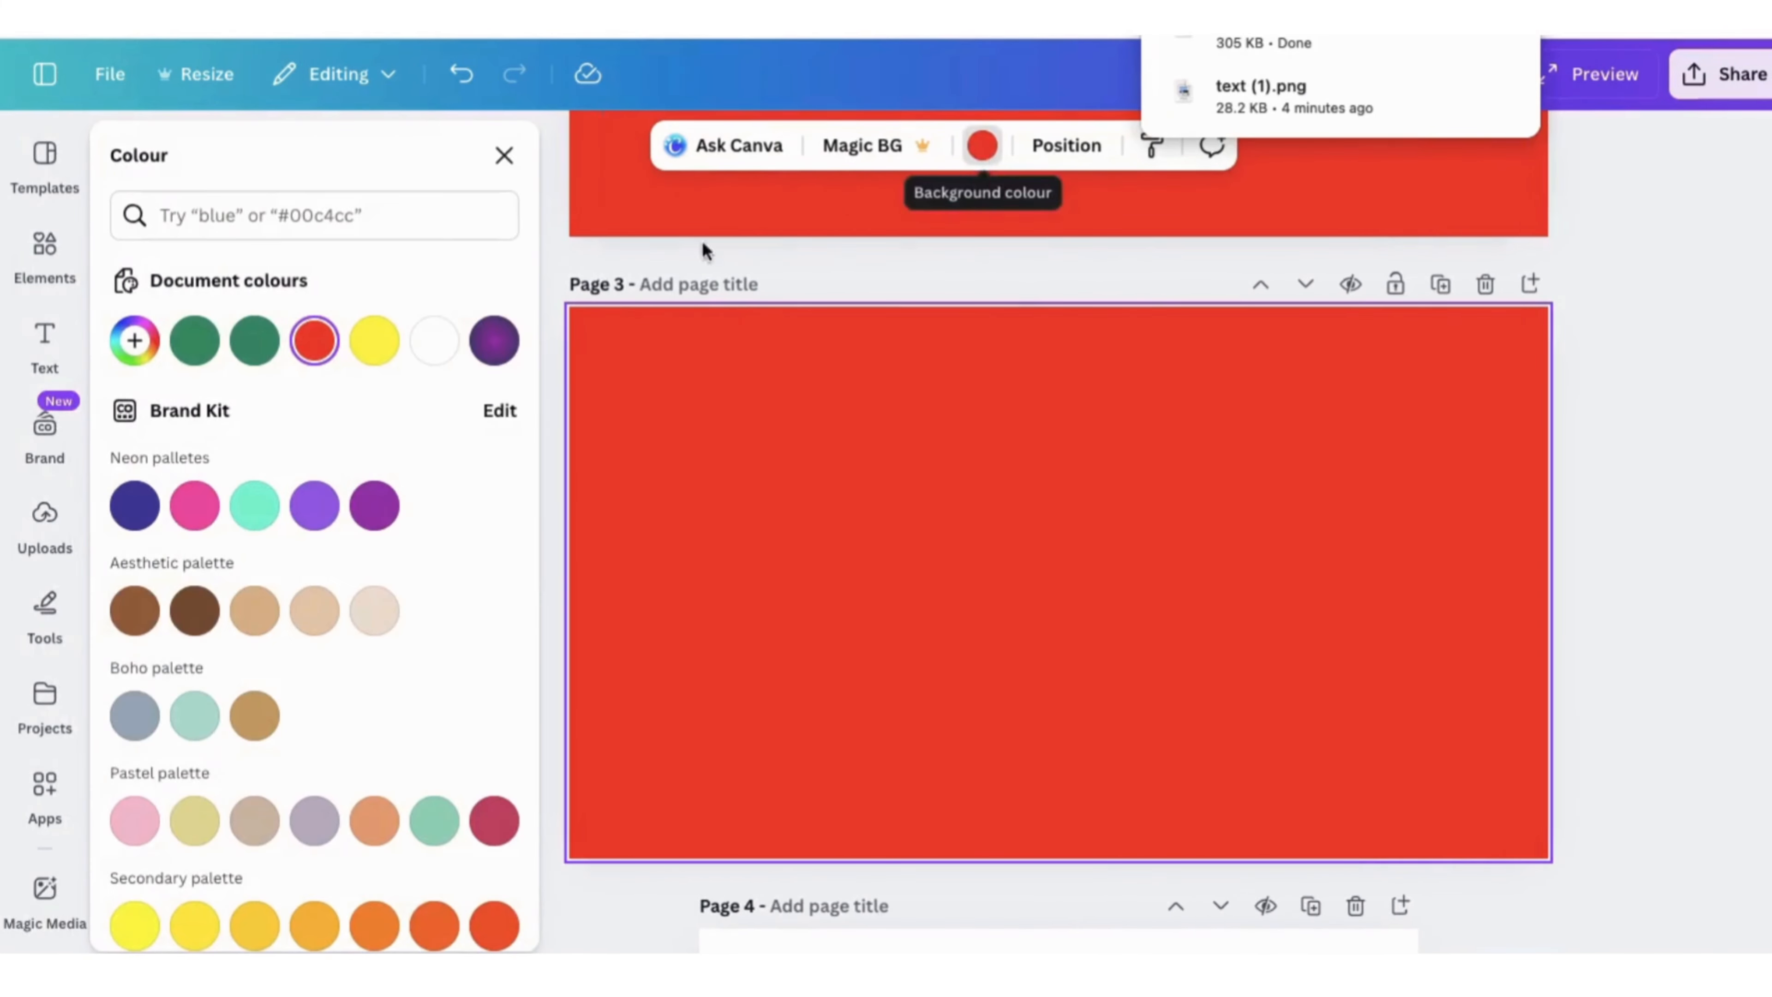
pyautogui.click(493, 340)
pyautogui.click(504, 155)
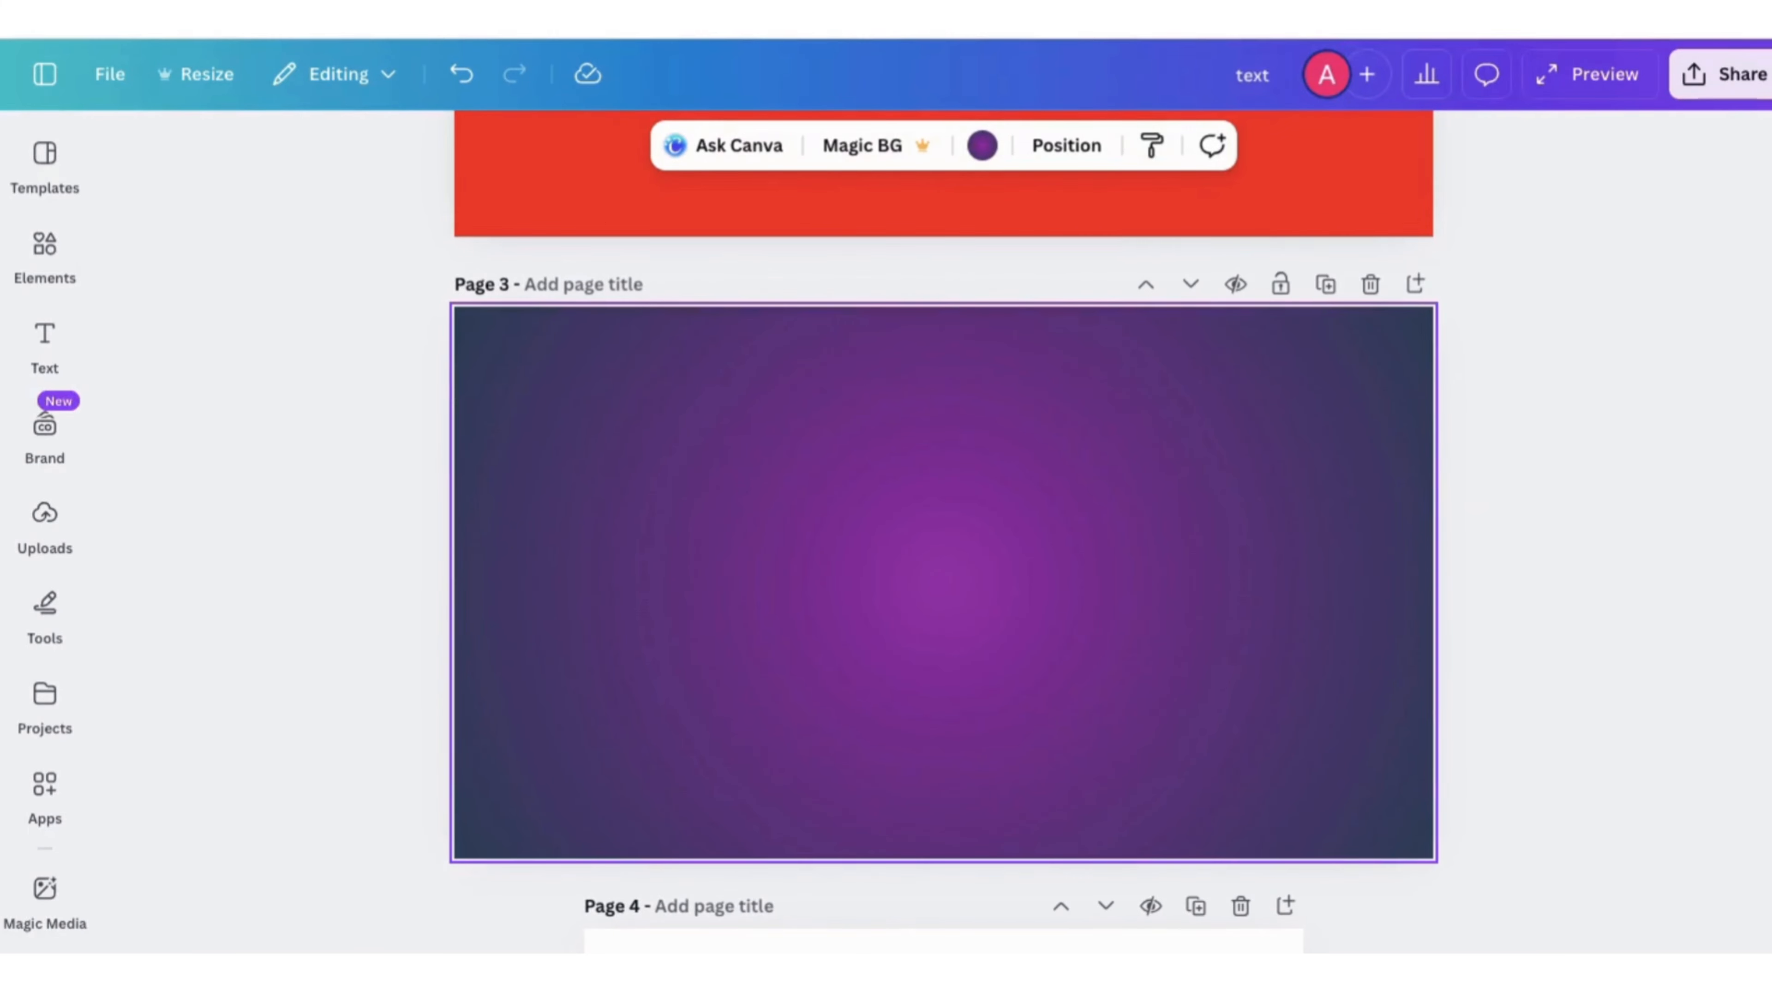
# - Add the downloaded PAPER image to page 3 and remove its background
pyautogui.moveTo(1350, 91); pyautogui.dragTo(898, 641)
pyautogui.click(657, 148)
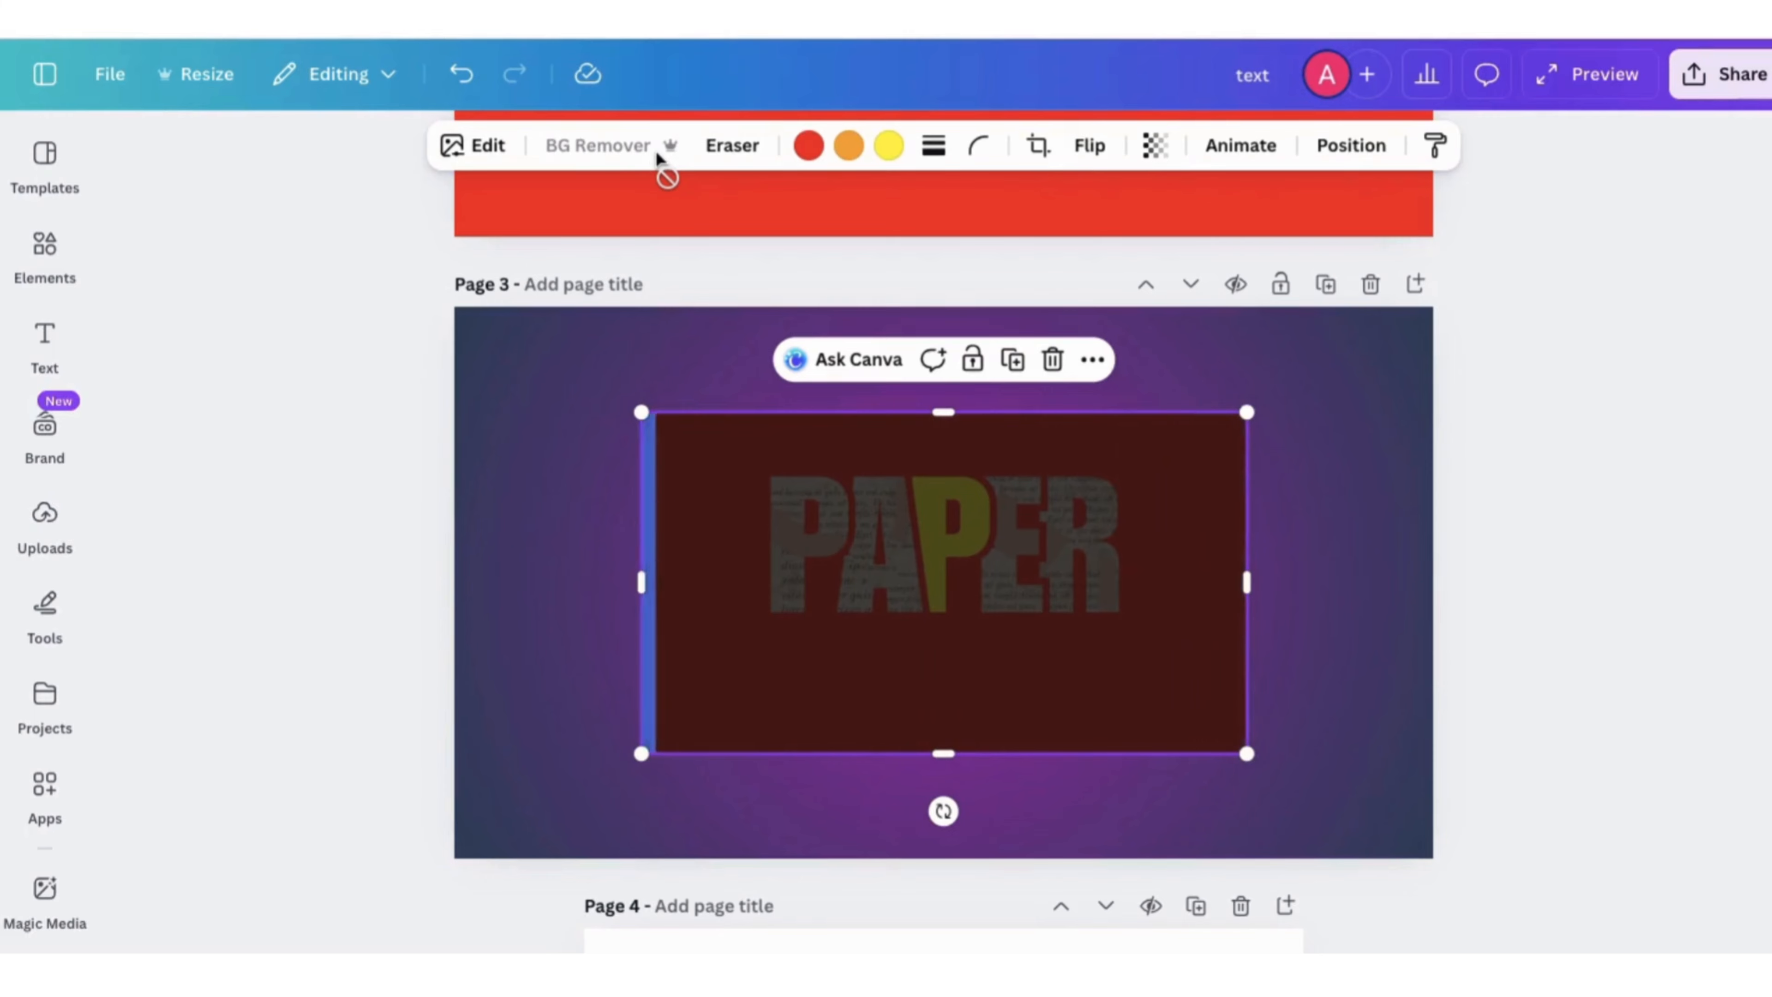
# - Enlarge the PAPER image and centre it horizontally against the upper edge of page 3
pyautogui.moveTo(641, 754); pyautogui.dragTo(507, 771)
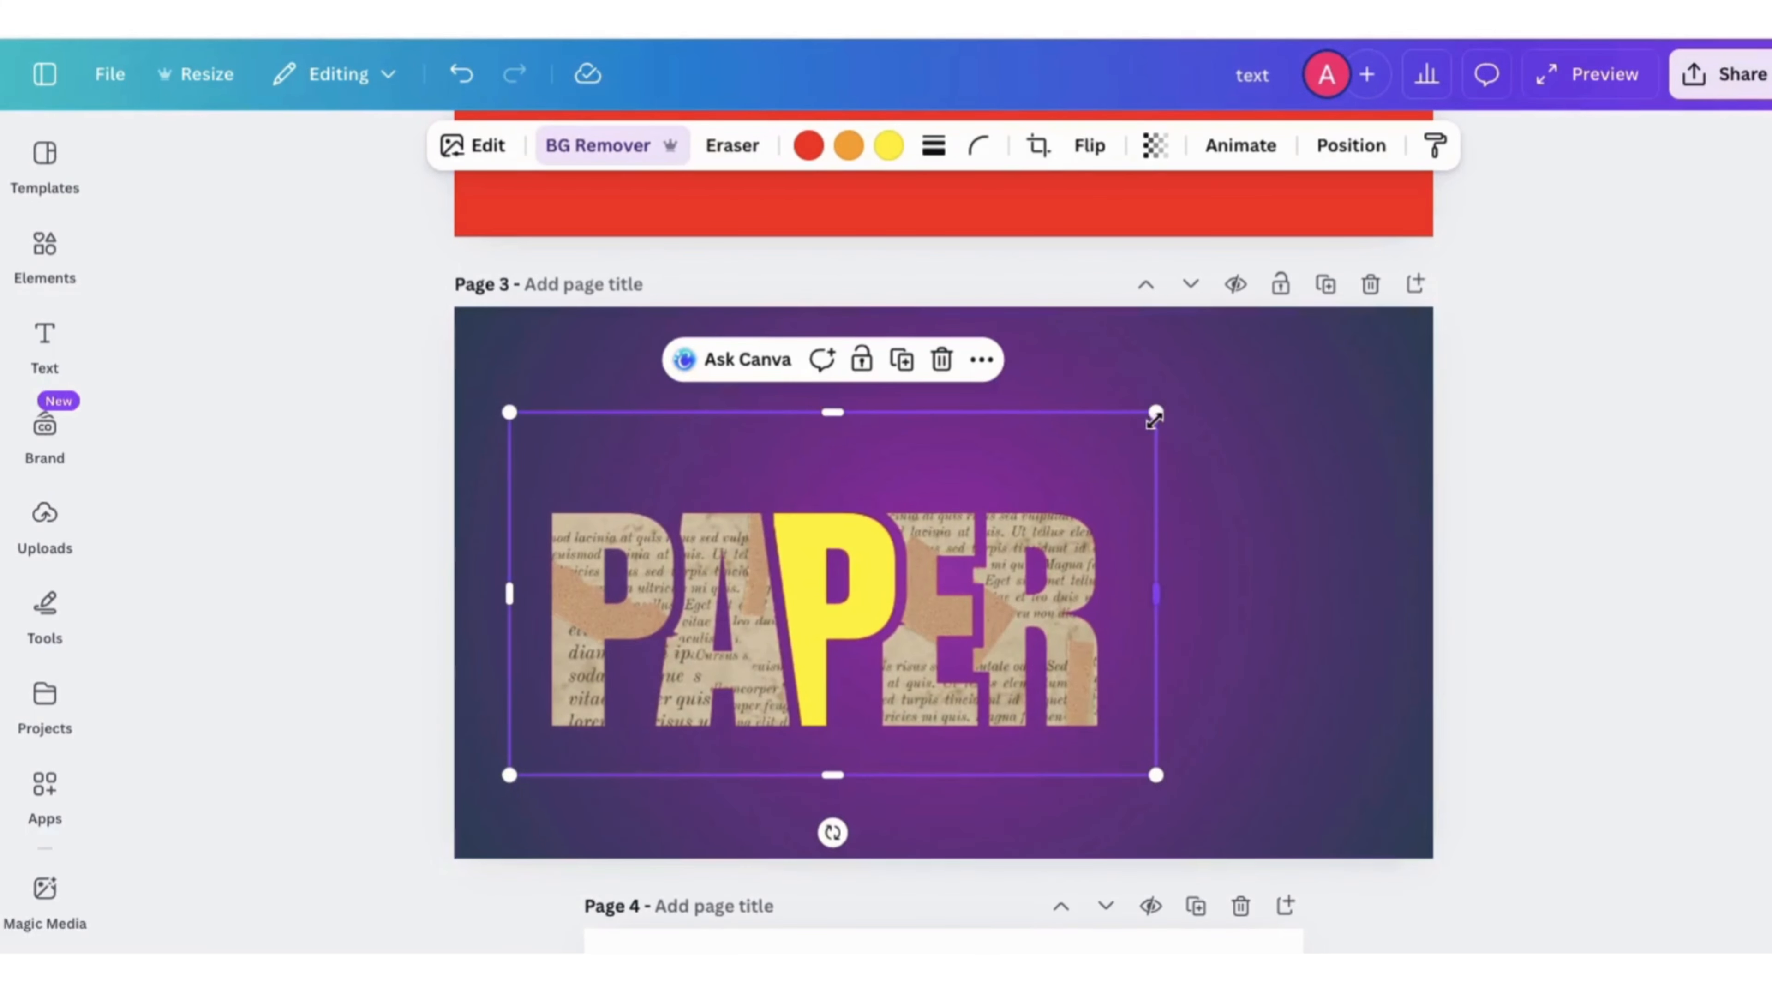
pyautogui.moveTo(1155, 407); pyautogui.dragTo(1267, 349)
pyautogui.moveTo(880, 618); pyautogui.dragTo(934, 573)
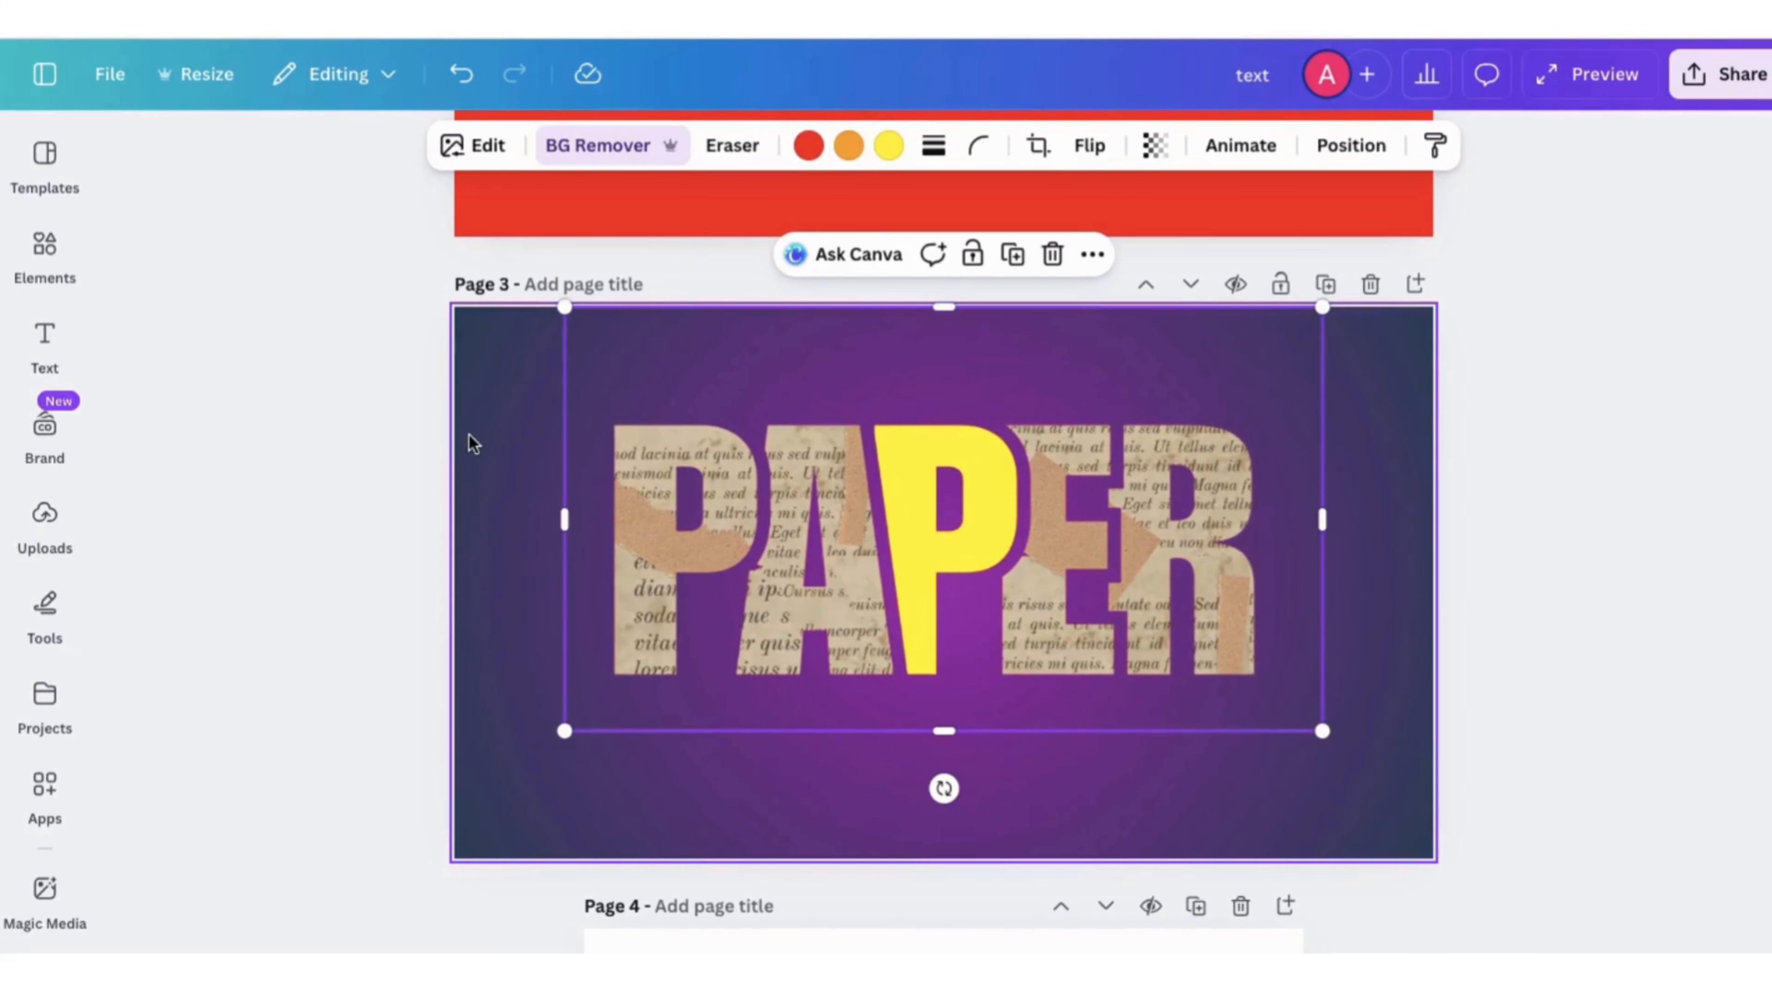
# - Apply the Curved shadow effect to the PAPER image
pyautogui.click(471, 145)
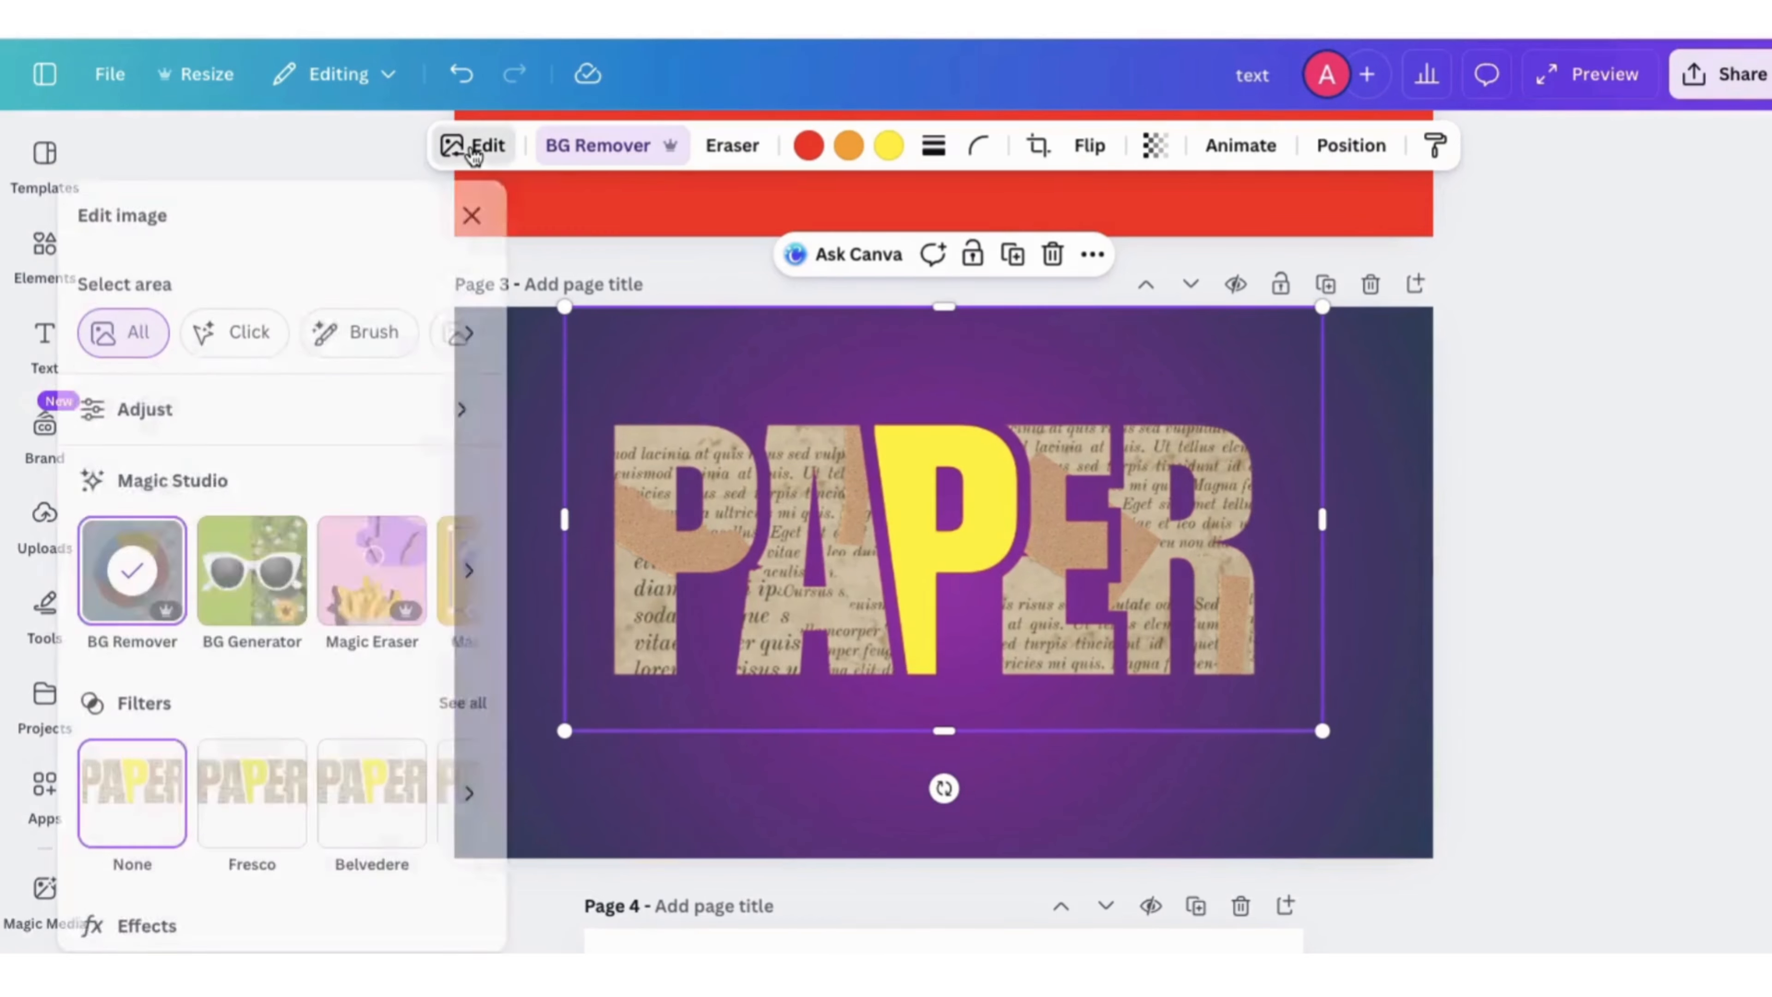
pyautogui.scroll(-5, 335, 841)
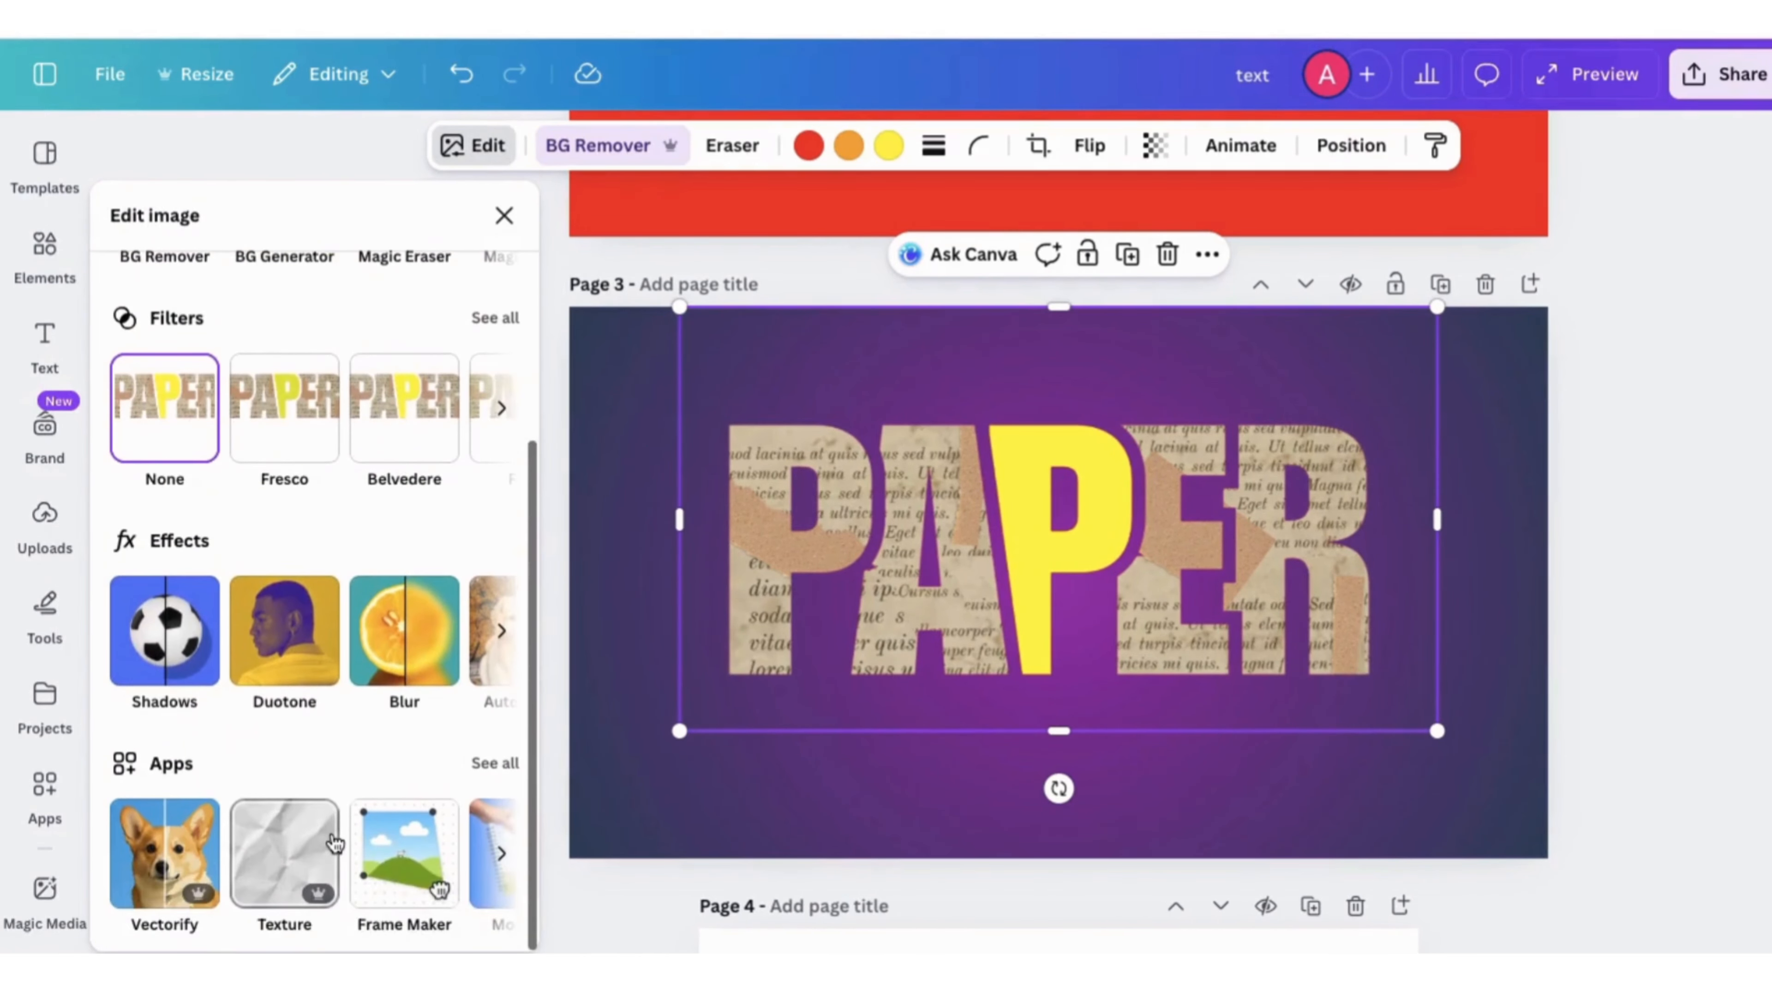
pyautogui.click(185, 641)
pyautogui.click(187, 643)
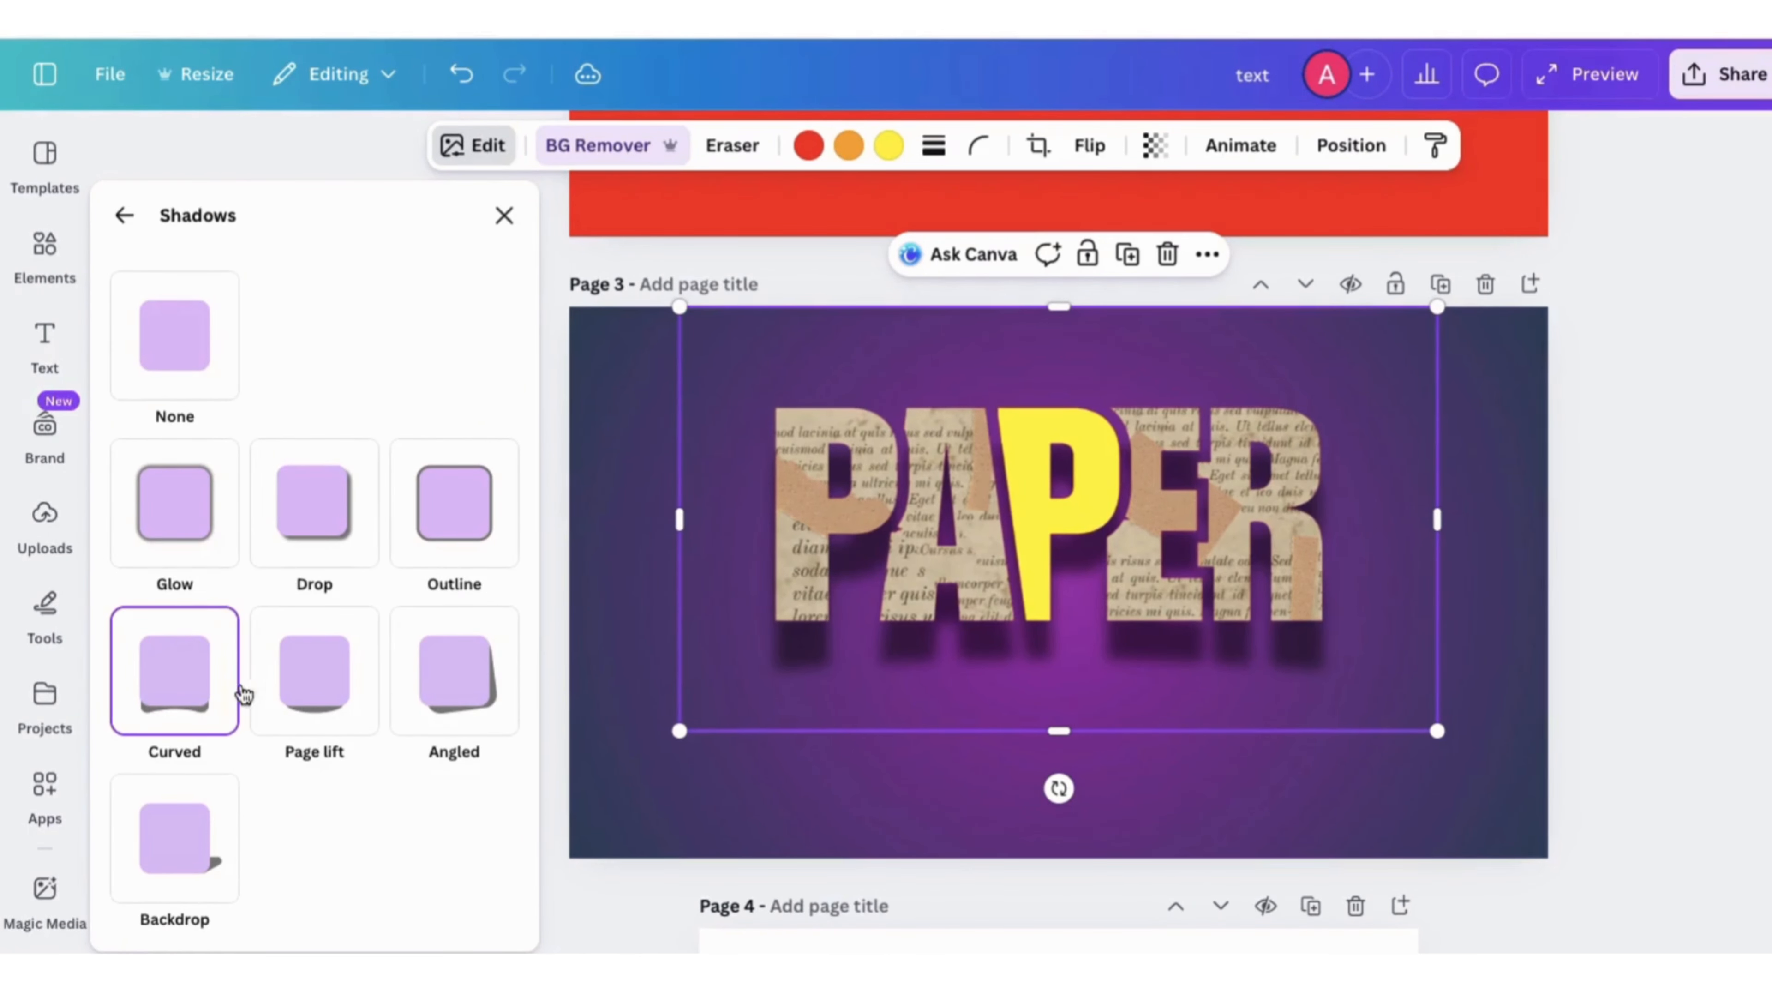
# - Set the PAPER shadow's curve to 76 and intensity to 85, and adjust its blur for a crisp edge
pyautogui.scroll(-5, 323, 813)
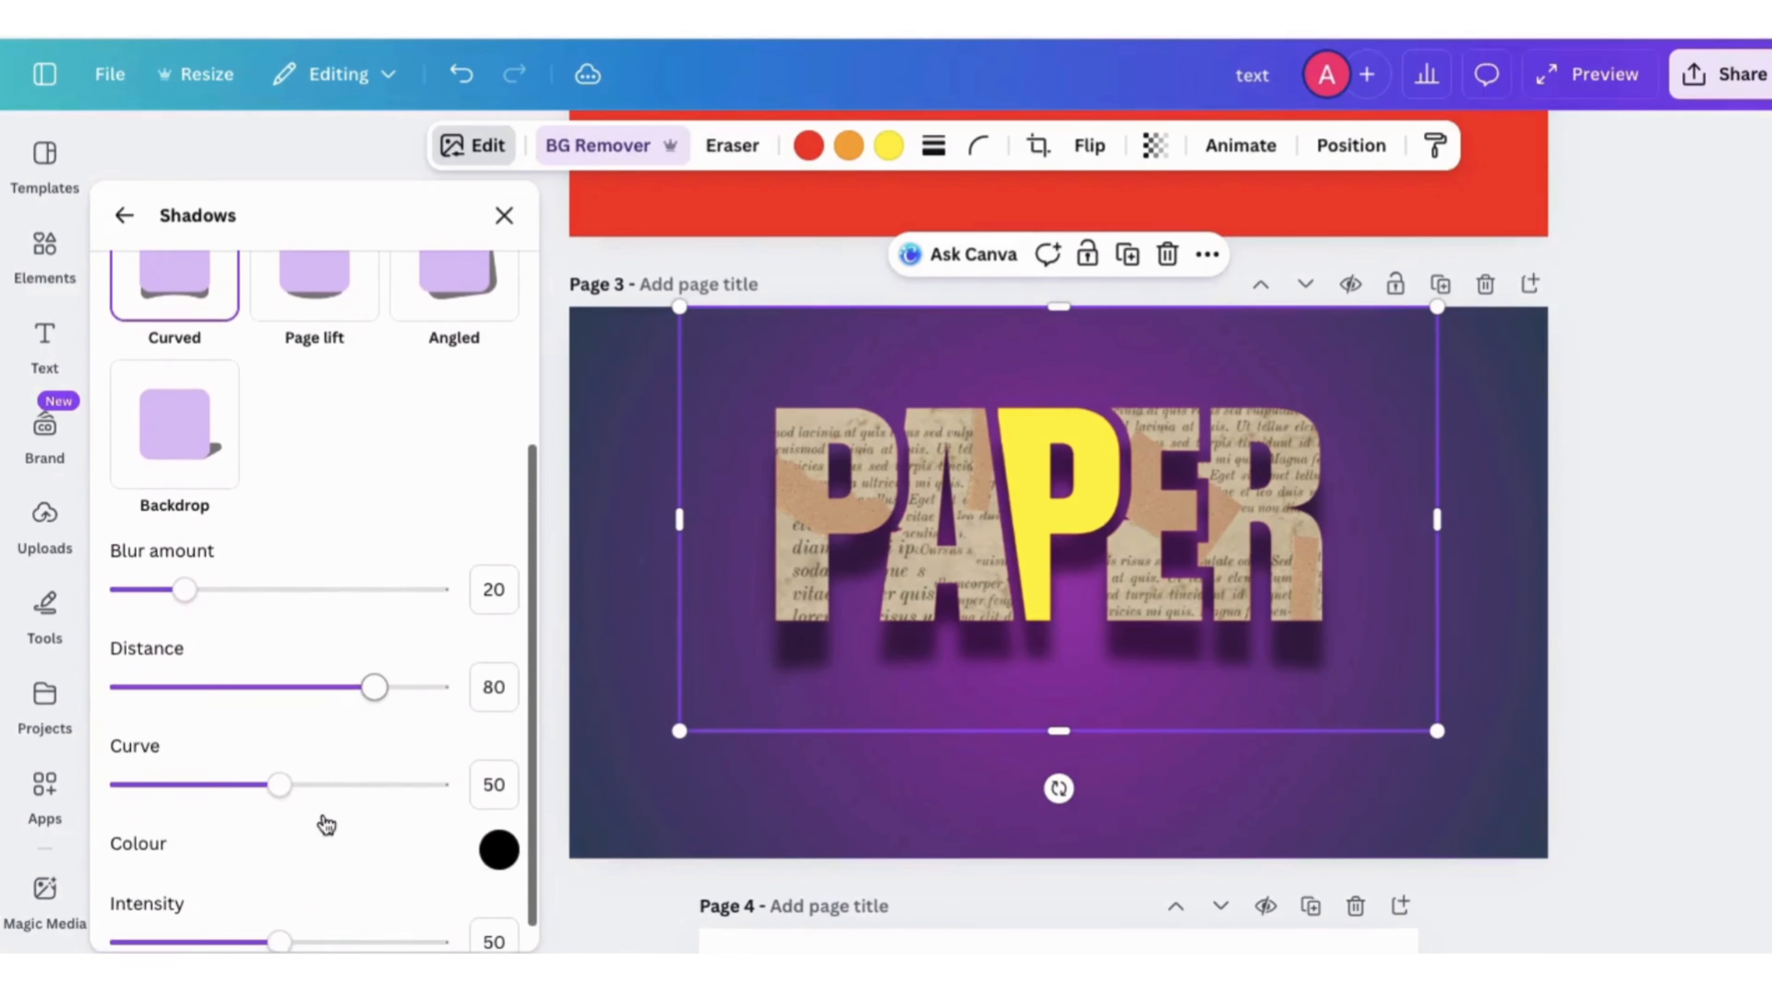
pyautogui.moveTo(277, 784); pyautogui.dragTo(364, 789)
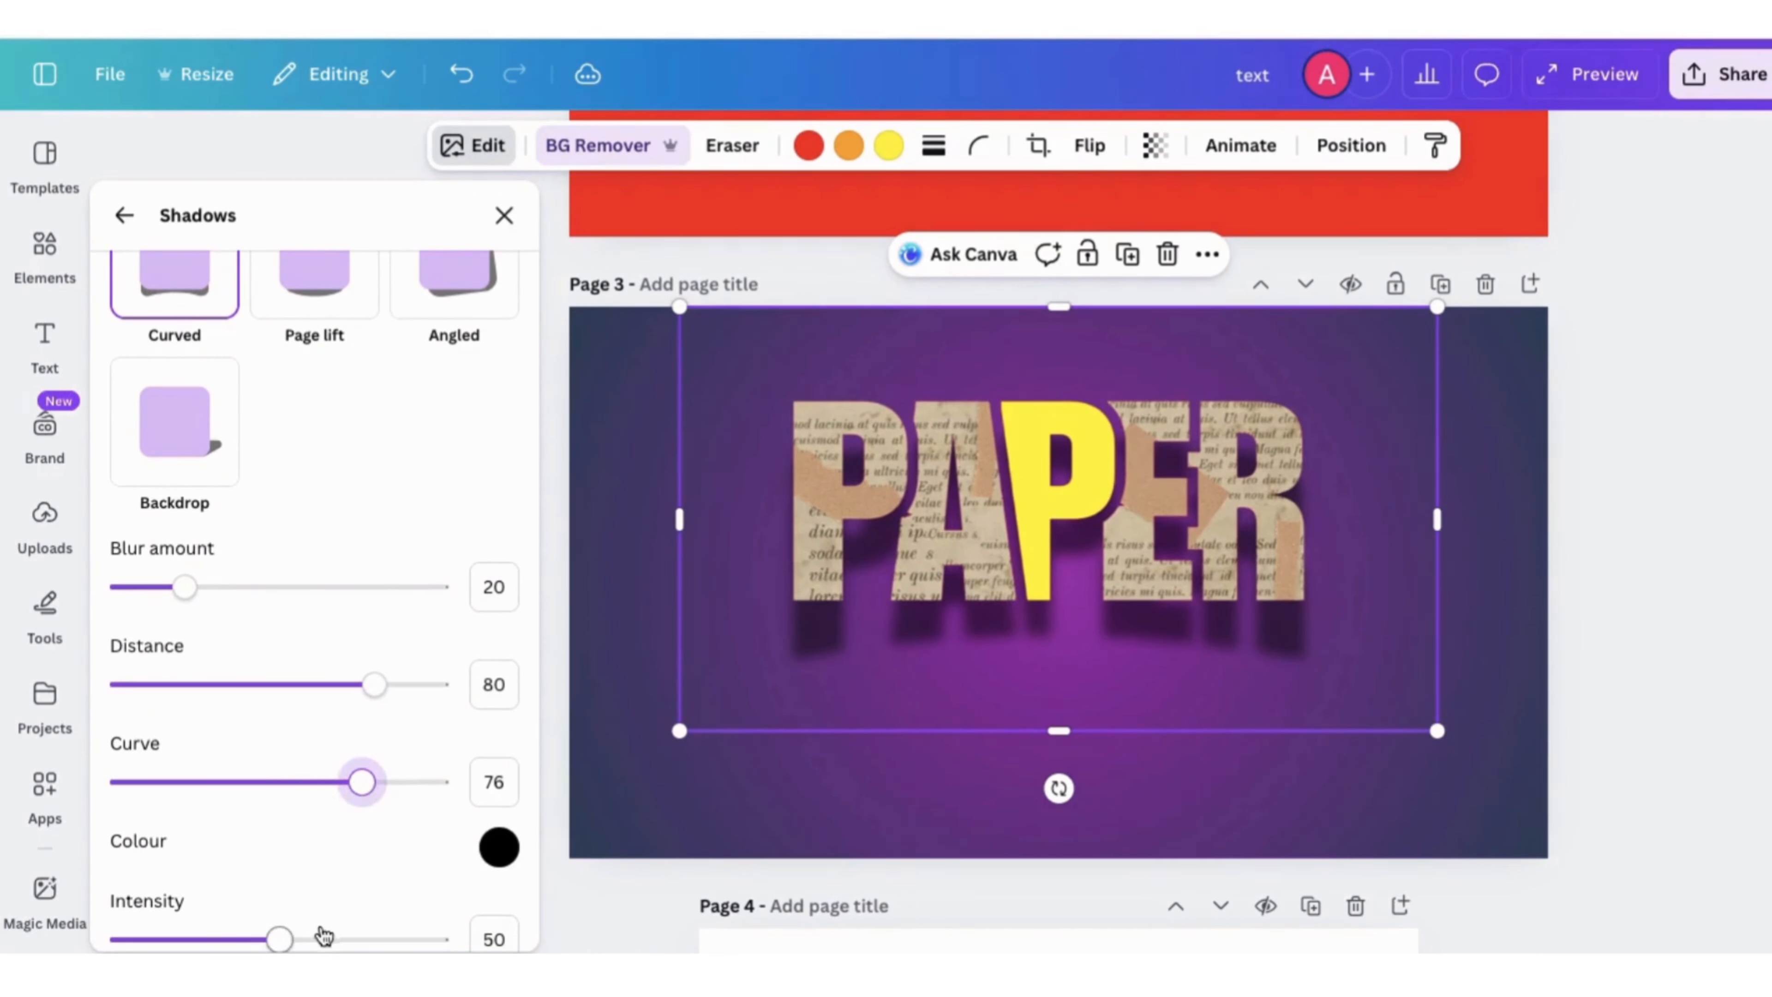
pyautogui.moveTo(368, 944); pyautogui.dragTo(375, 943)
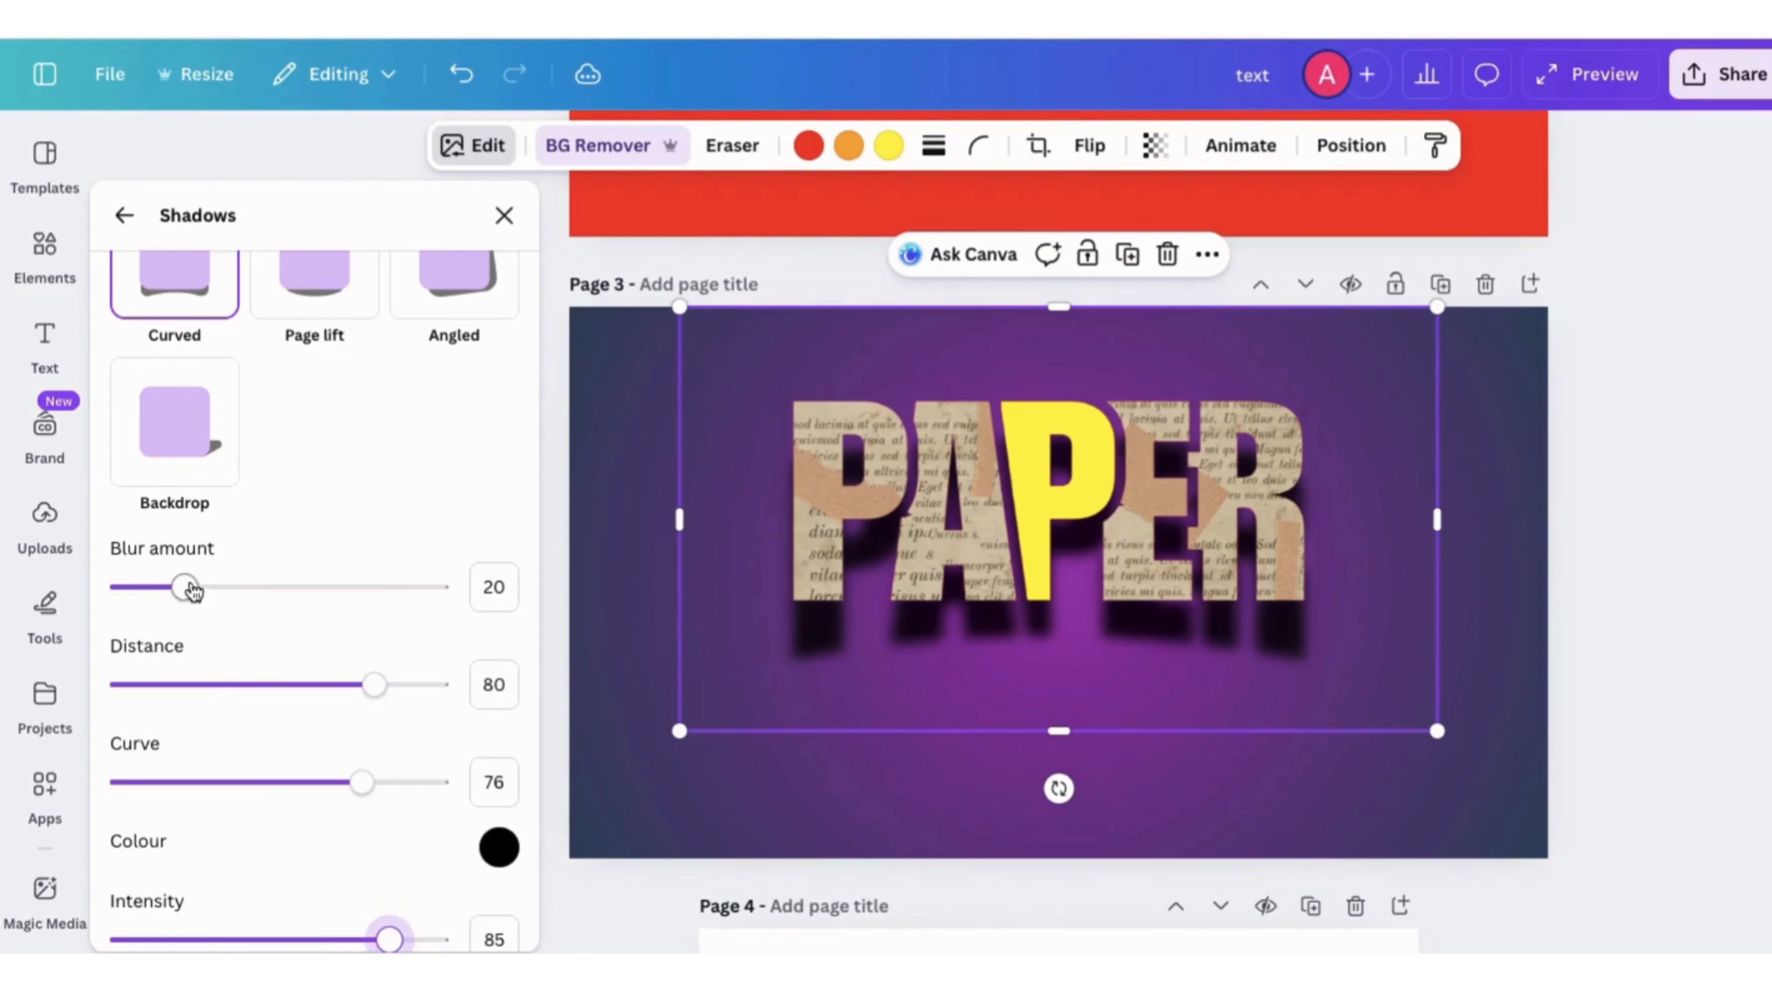
pyautogui.moveTo(192, 590); pyautogui.dragTo(214, 586)
pyautogui.click(368, 782)
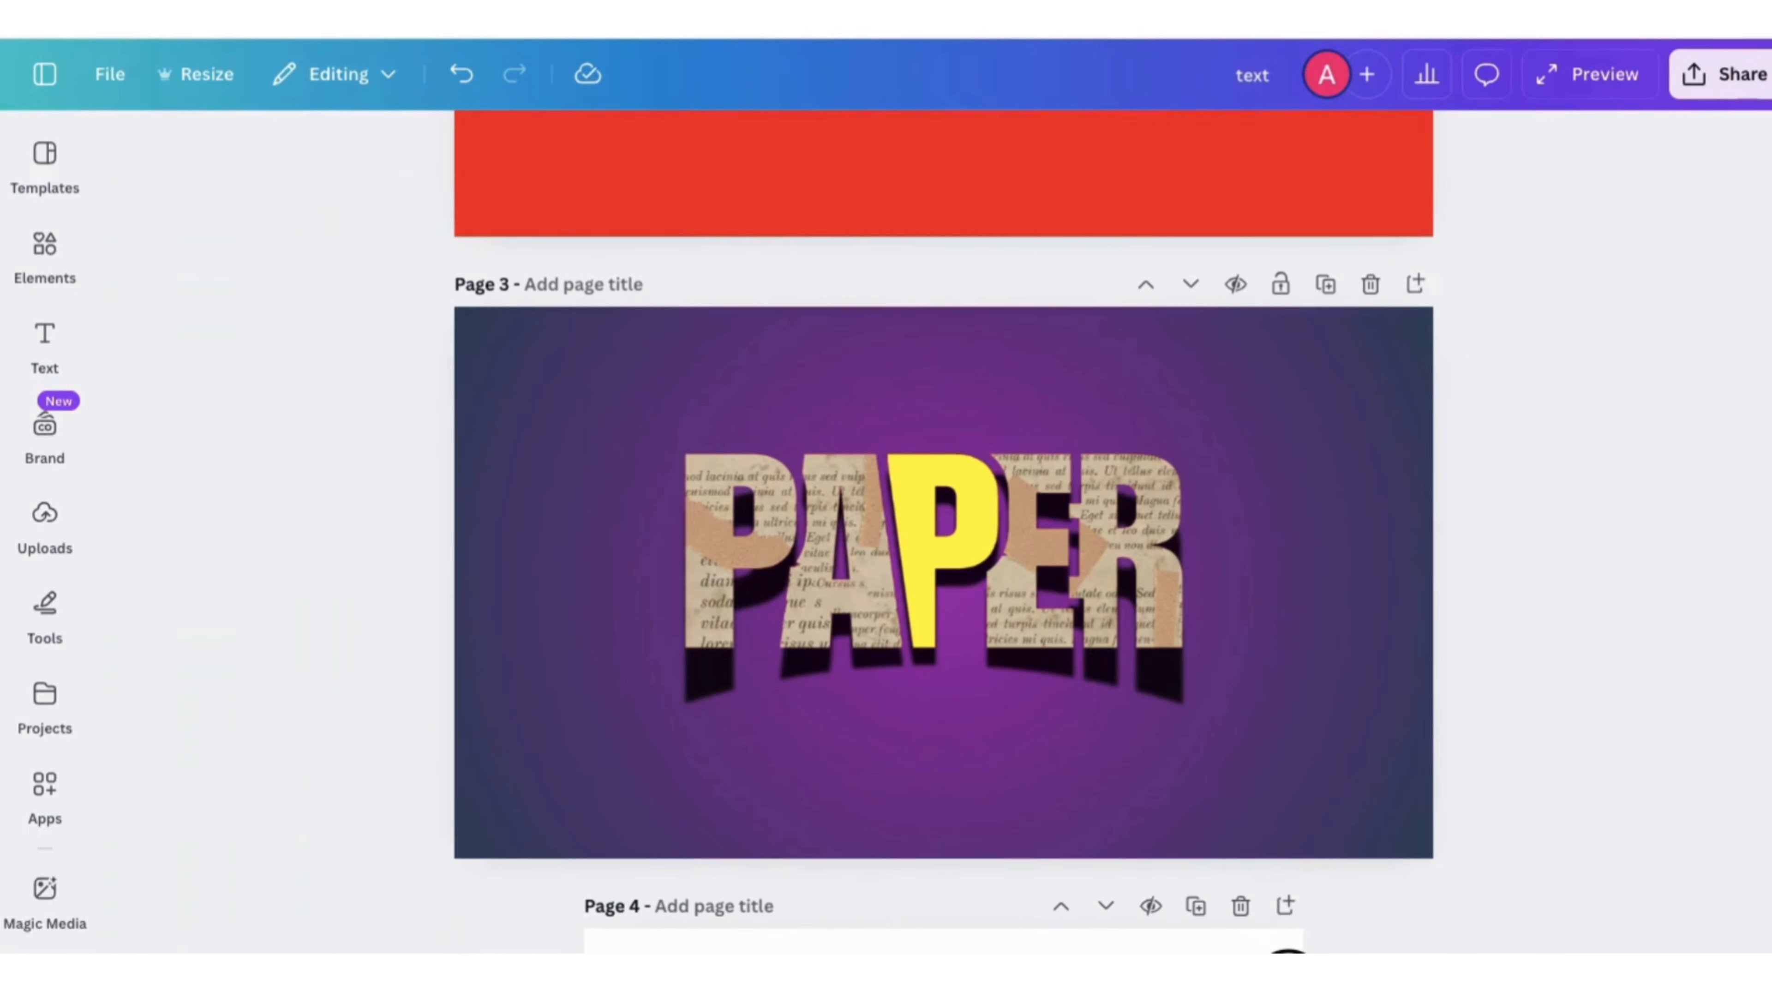
pyautogui.moveTo(1289, 969); pyautogui.dragTo(1291, 969)
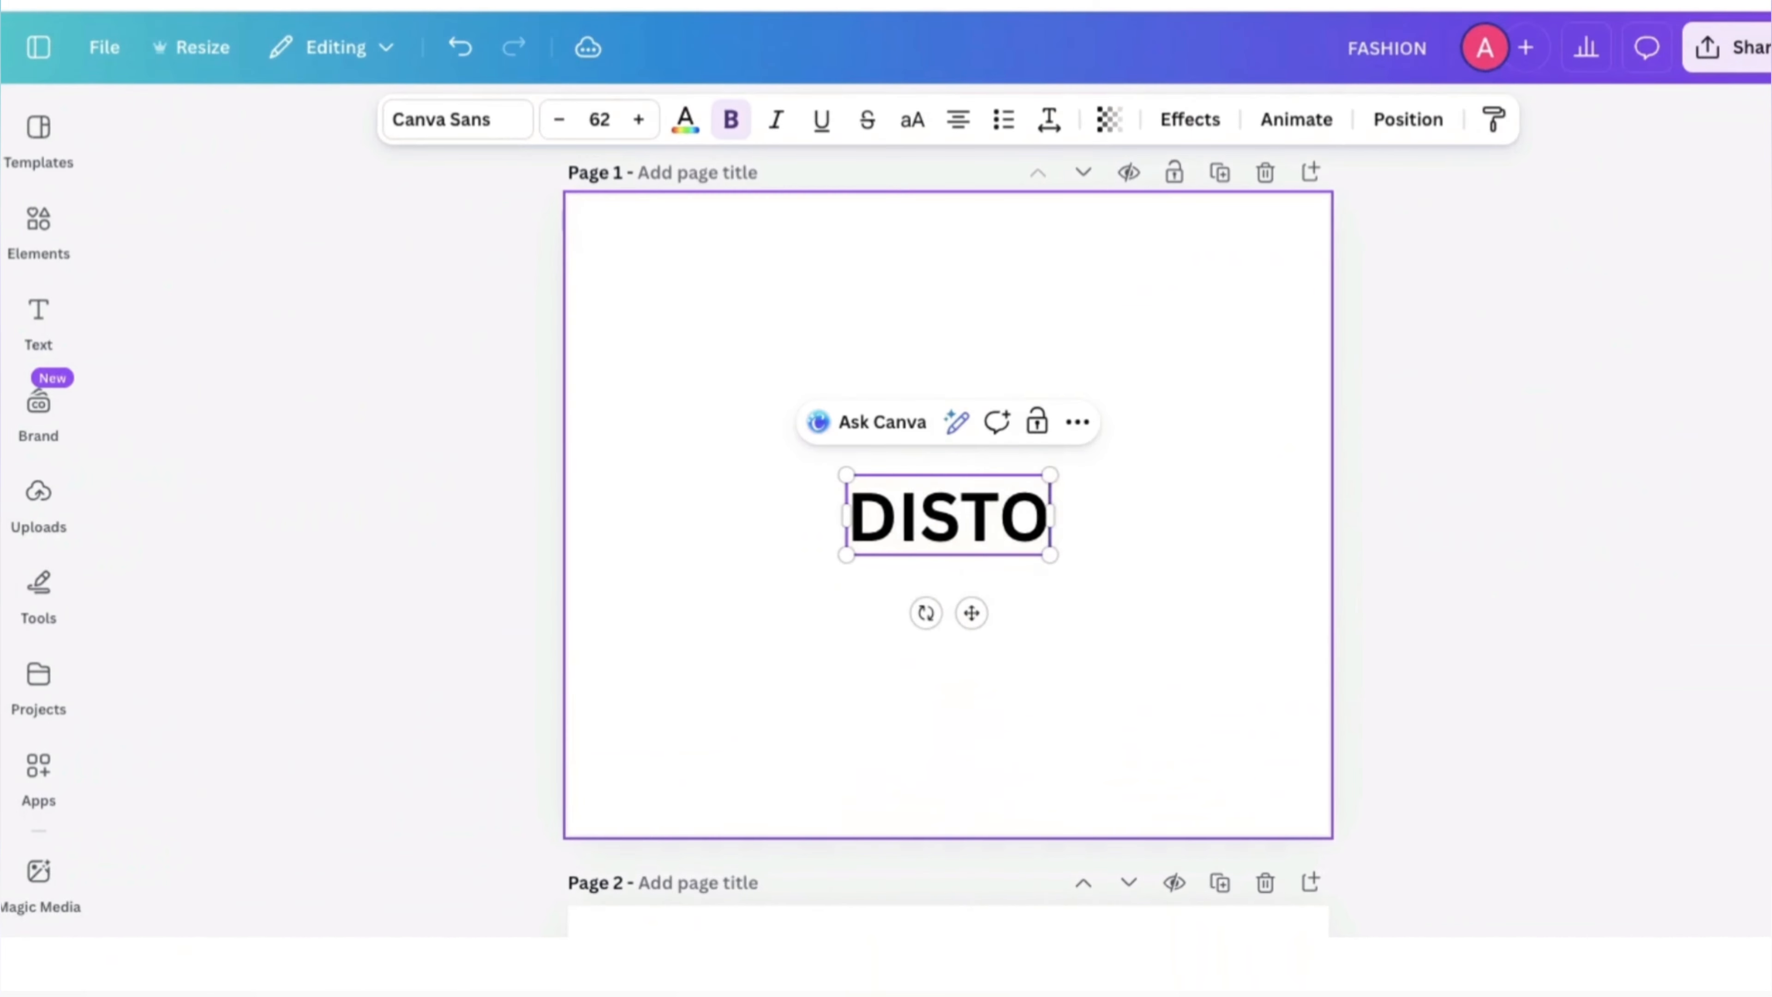
# - Complete the bold text on page 1 of the FASHION design as DISTORT and enlarge it to size 166, spanning the page width
pyautogui.write('RT')
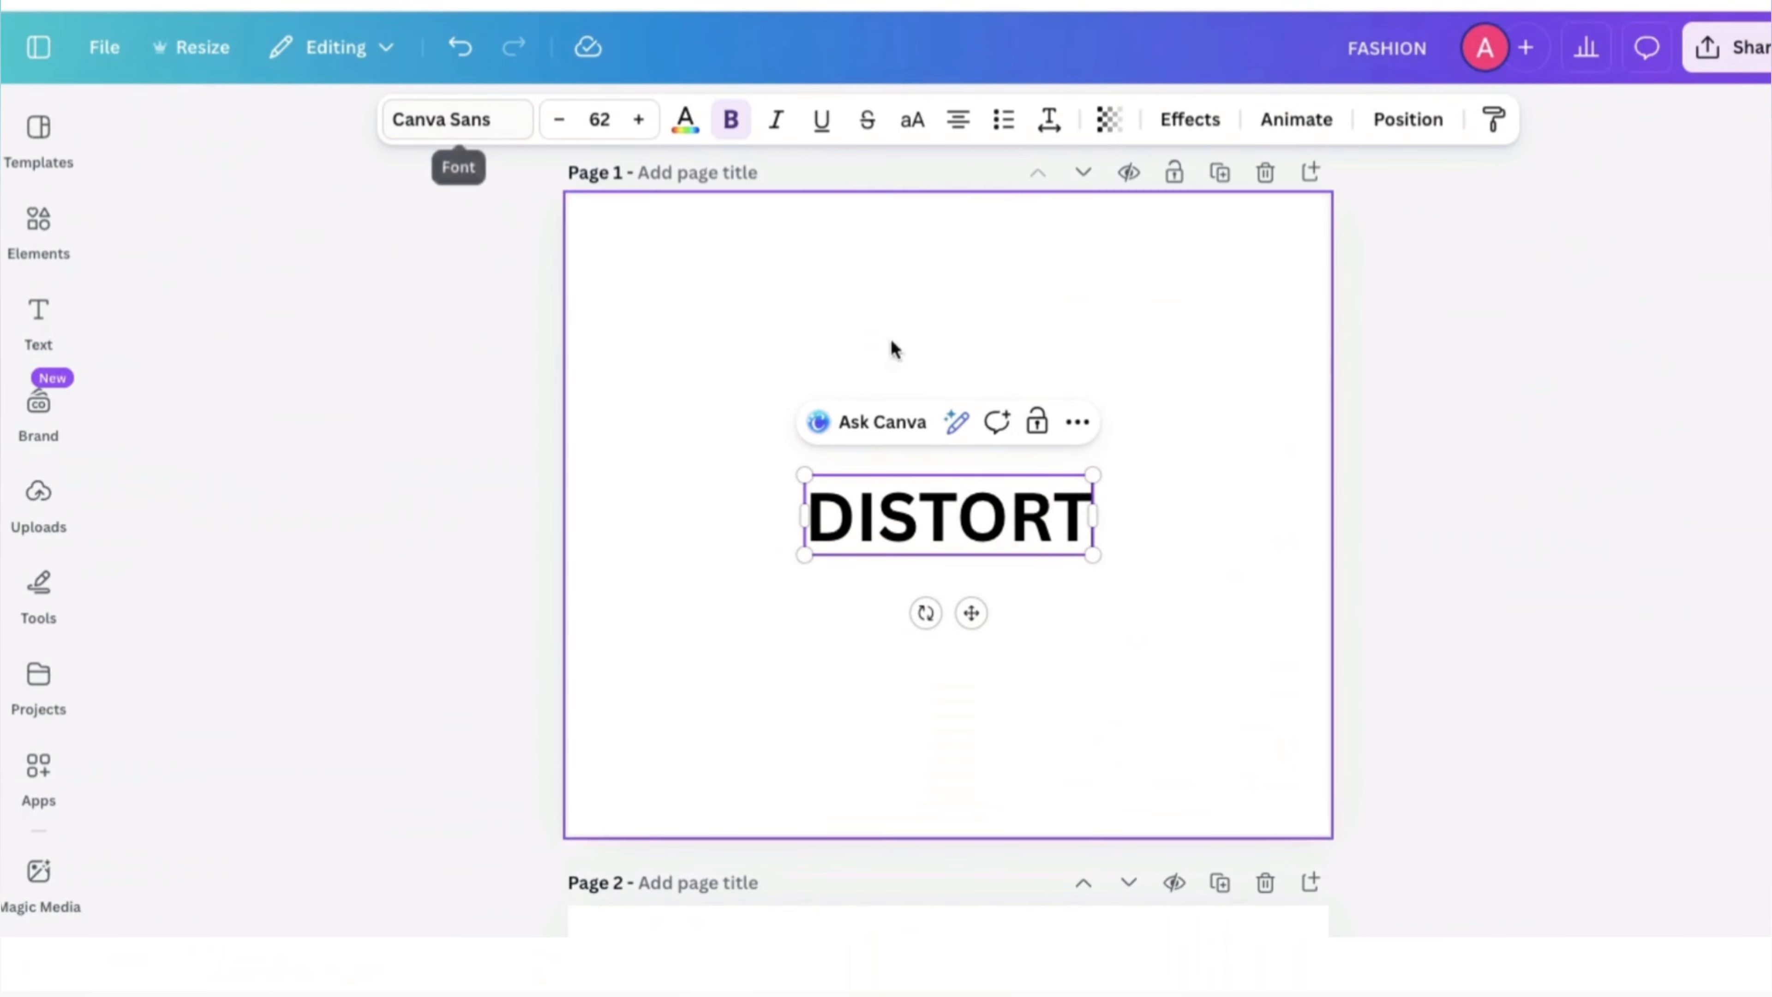
pyautogui.moveTo(806, 476); pyautogui.dragTo(620, 315)
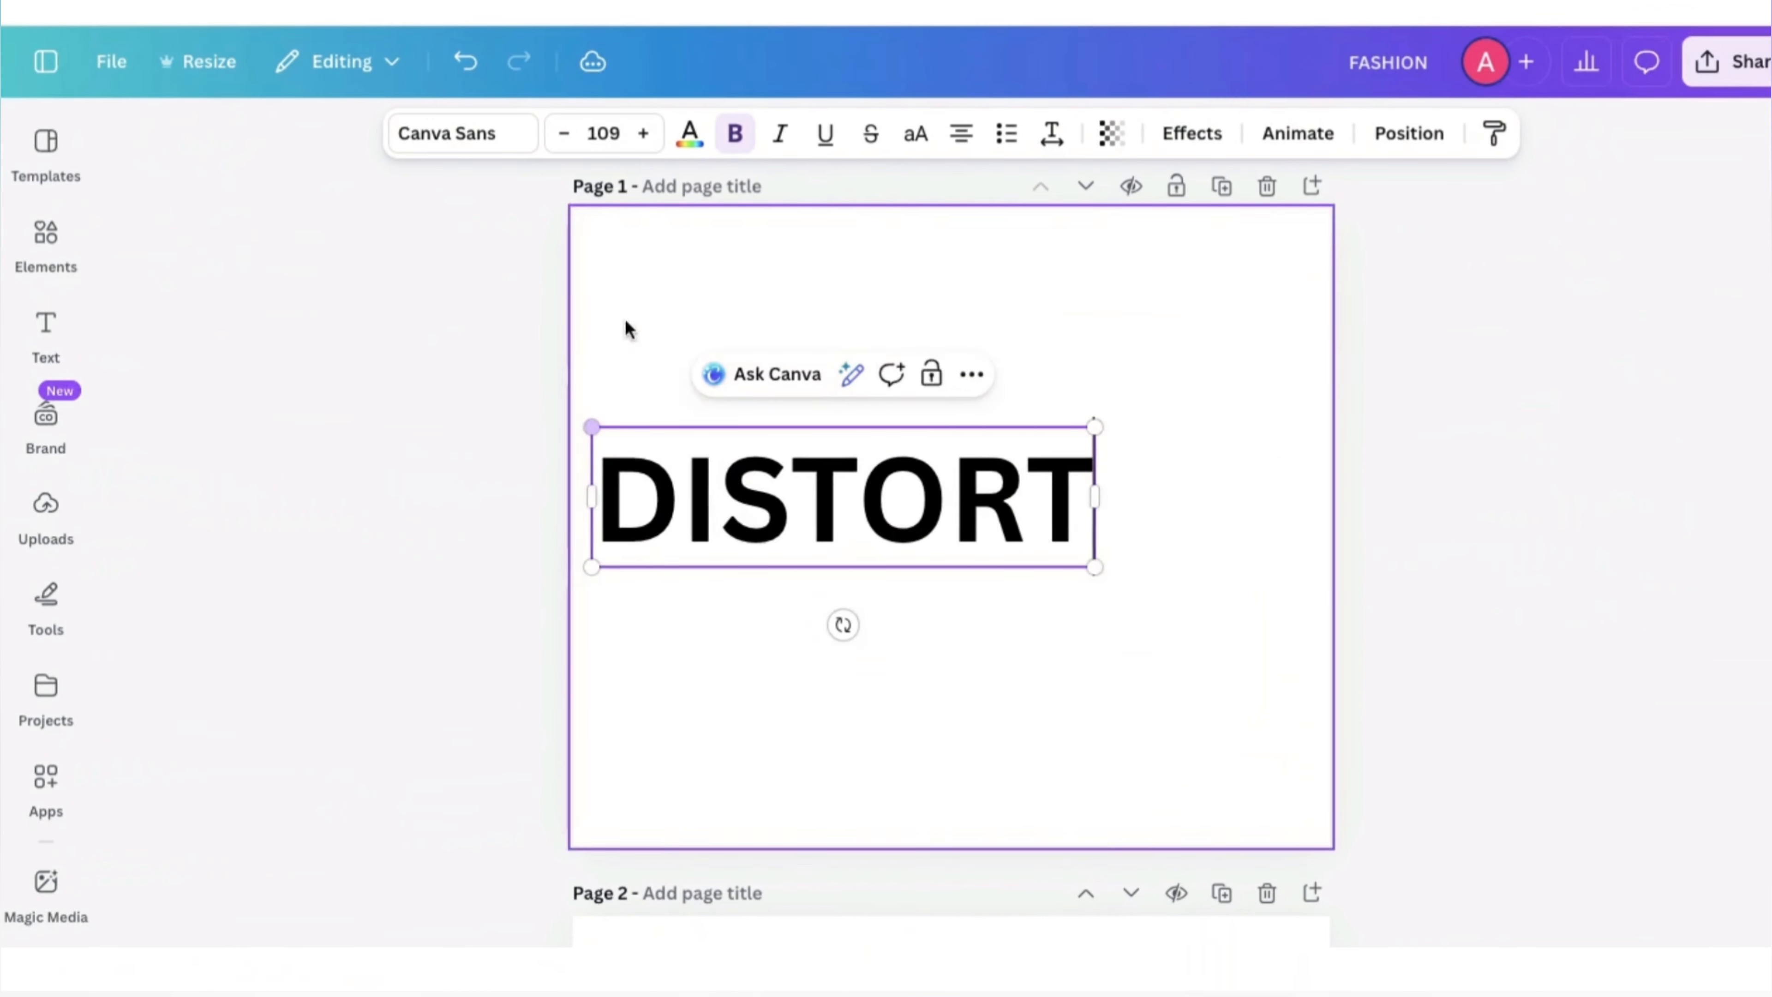
pyautogui.moveTo(1087, 549); pyautogui.dragTo(1310, 691)
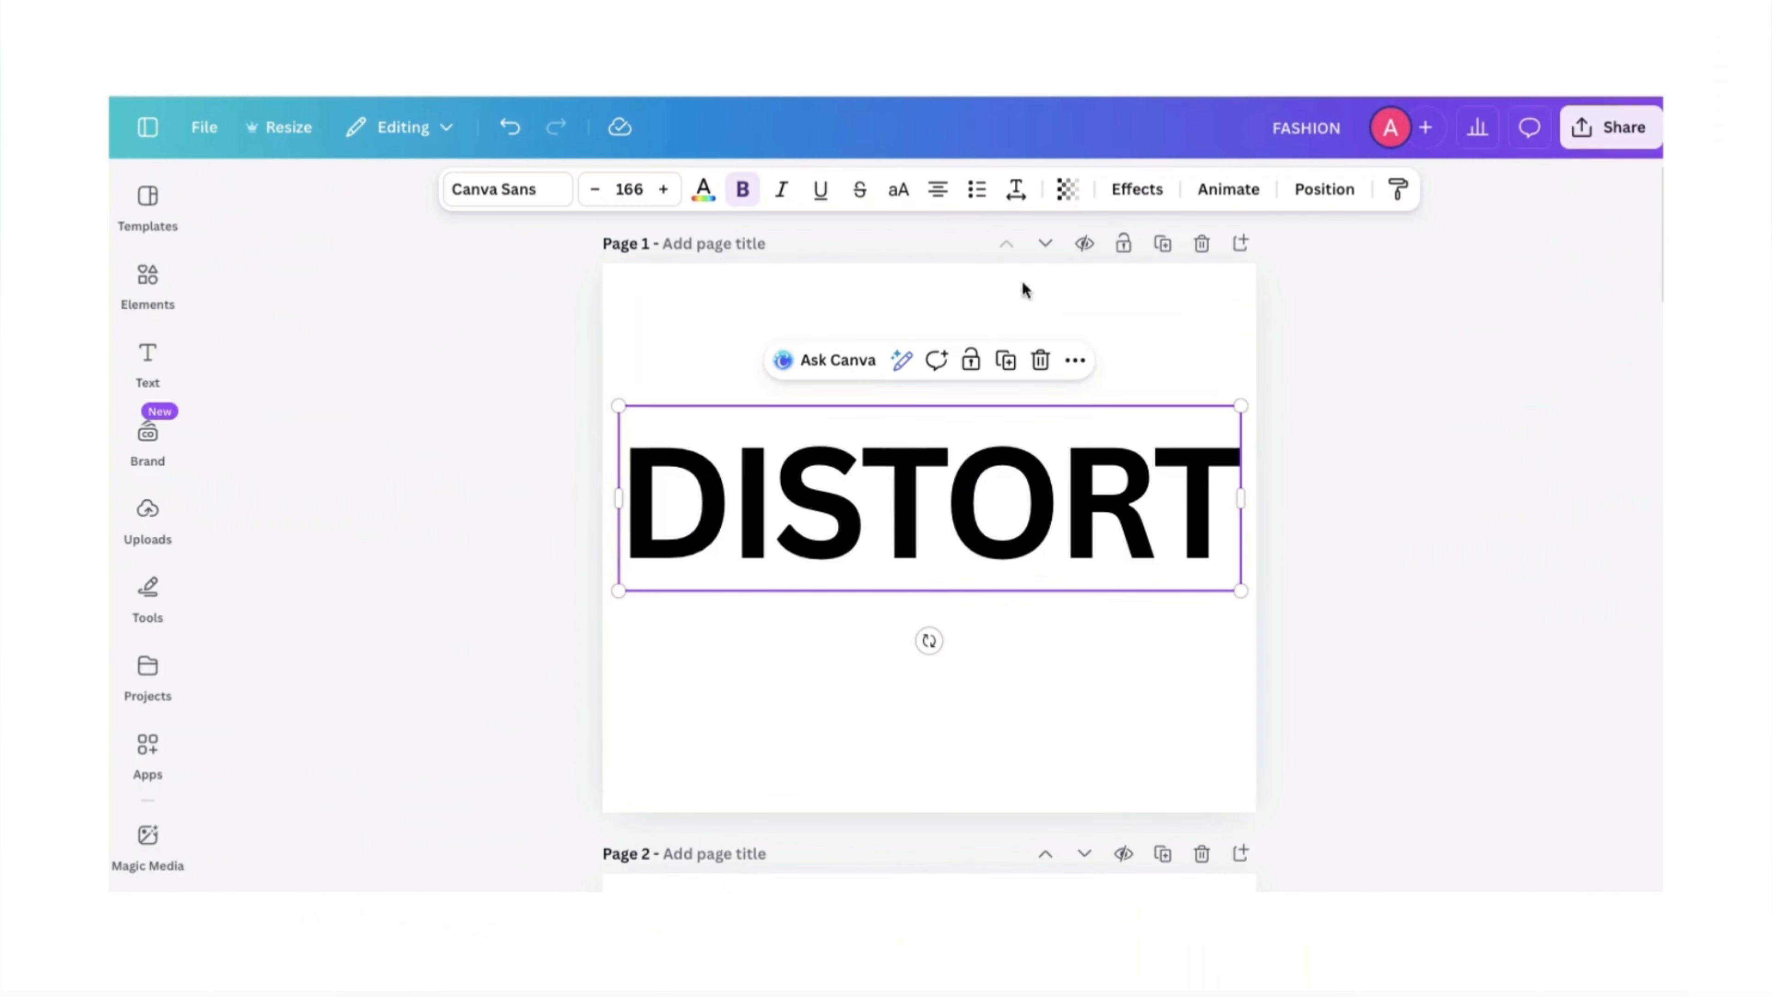
# - Colour the DISTORT text with the light blue from the document colours
pyautogui.click(1136, 189)
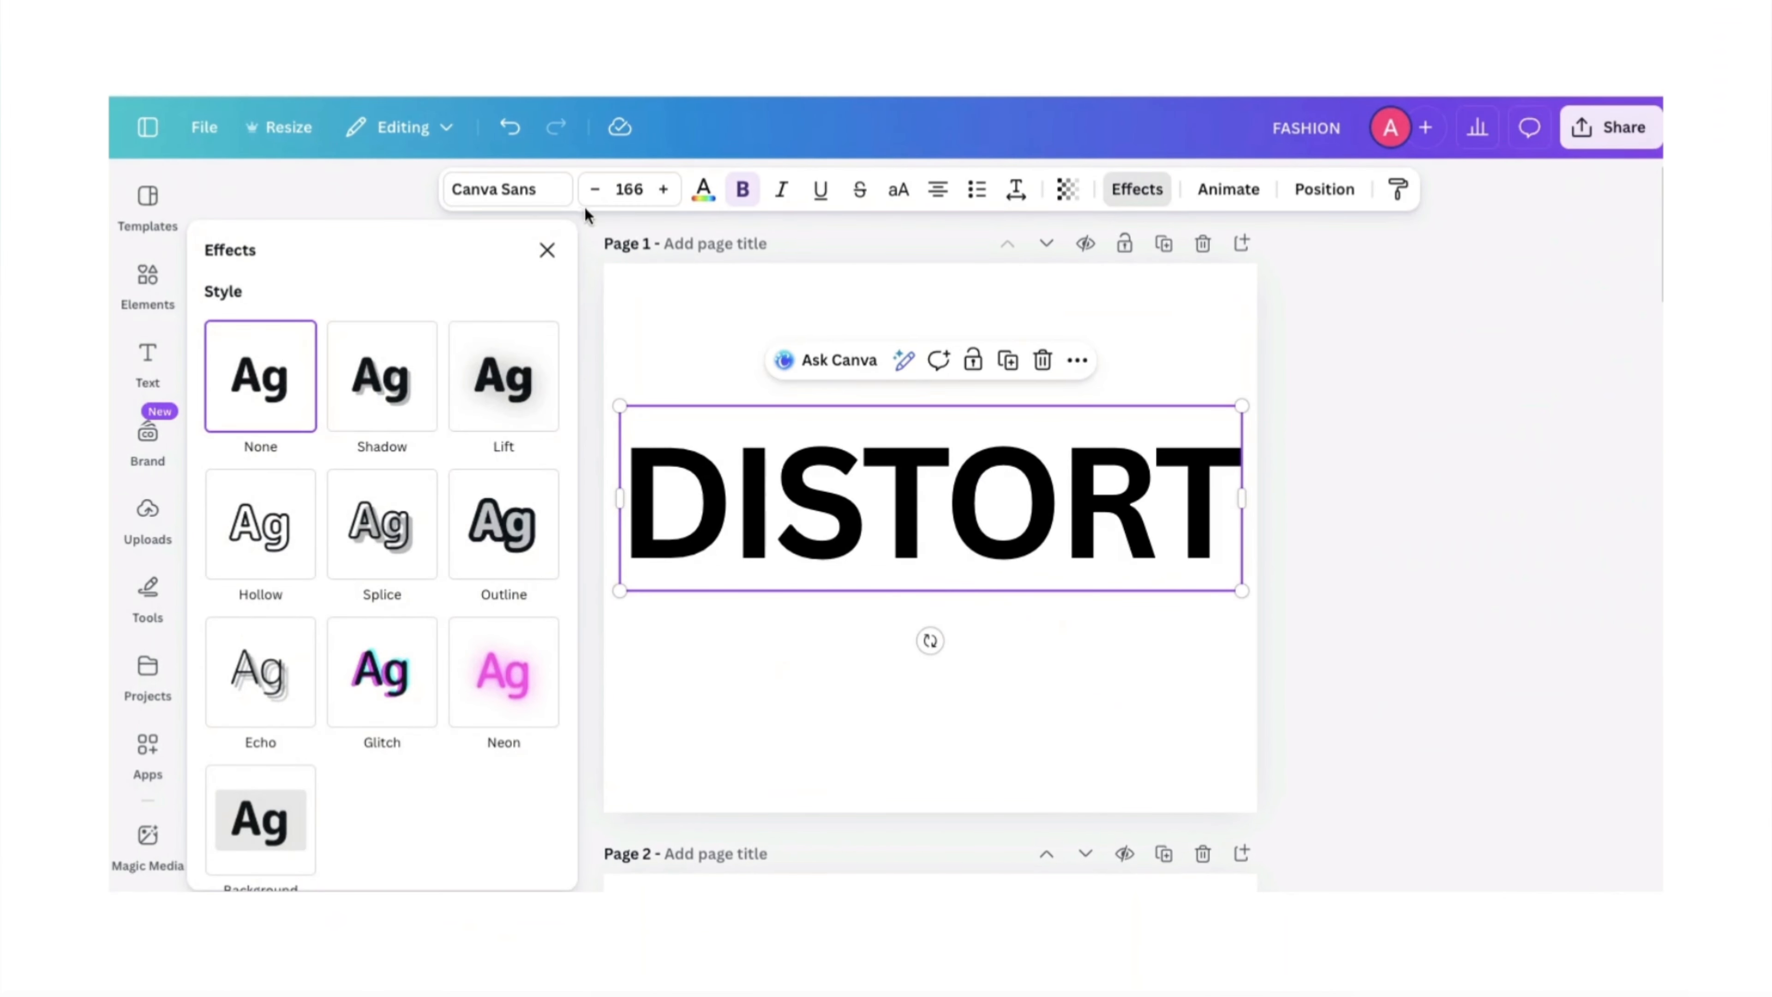
pyautogui.click(701, 203)
pyautogui.click(340, 409)
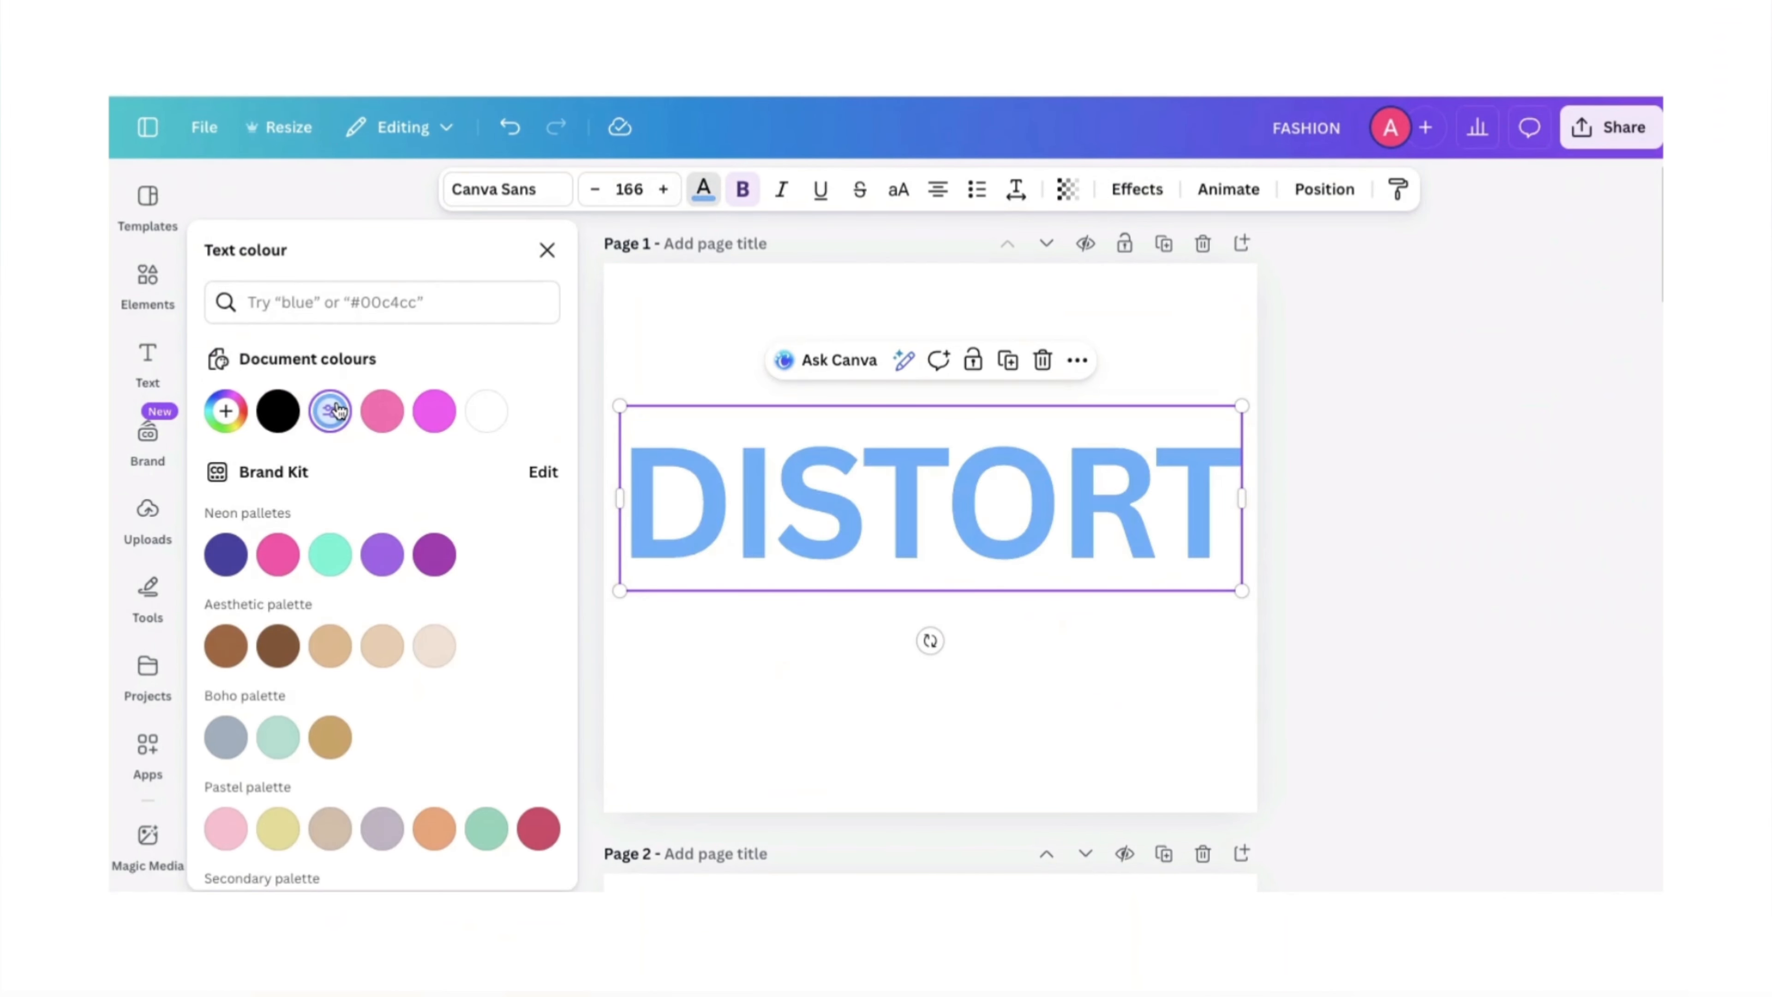
# - Apply the Neon effect to the DISTORT text
pyautogui.click(1125, 189)
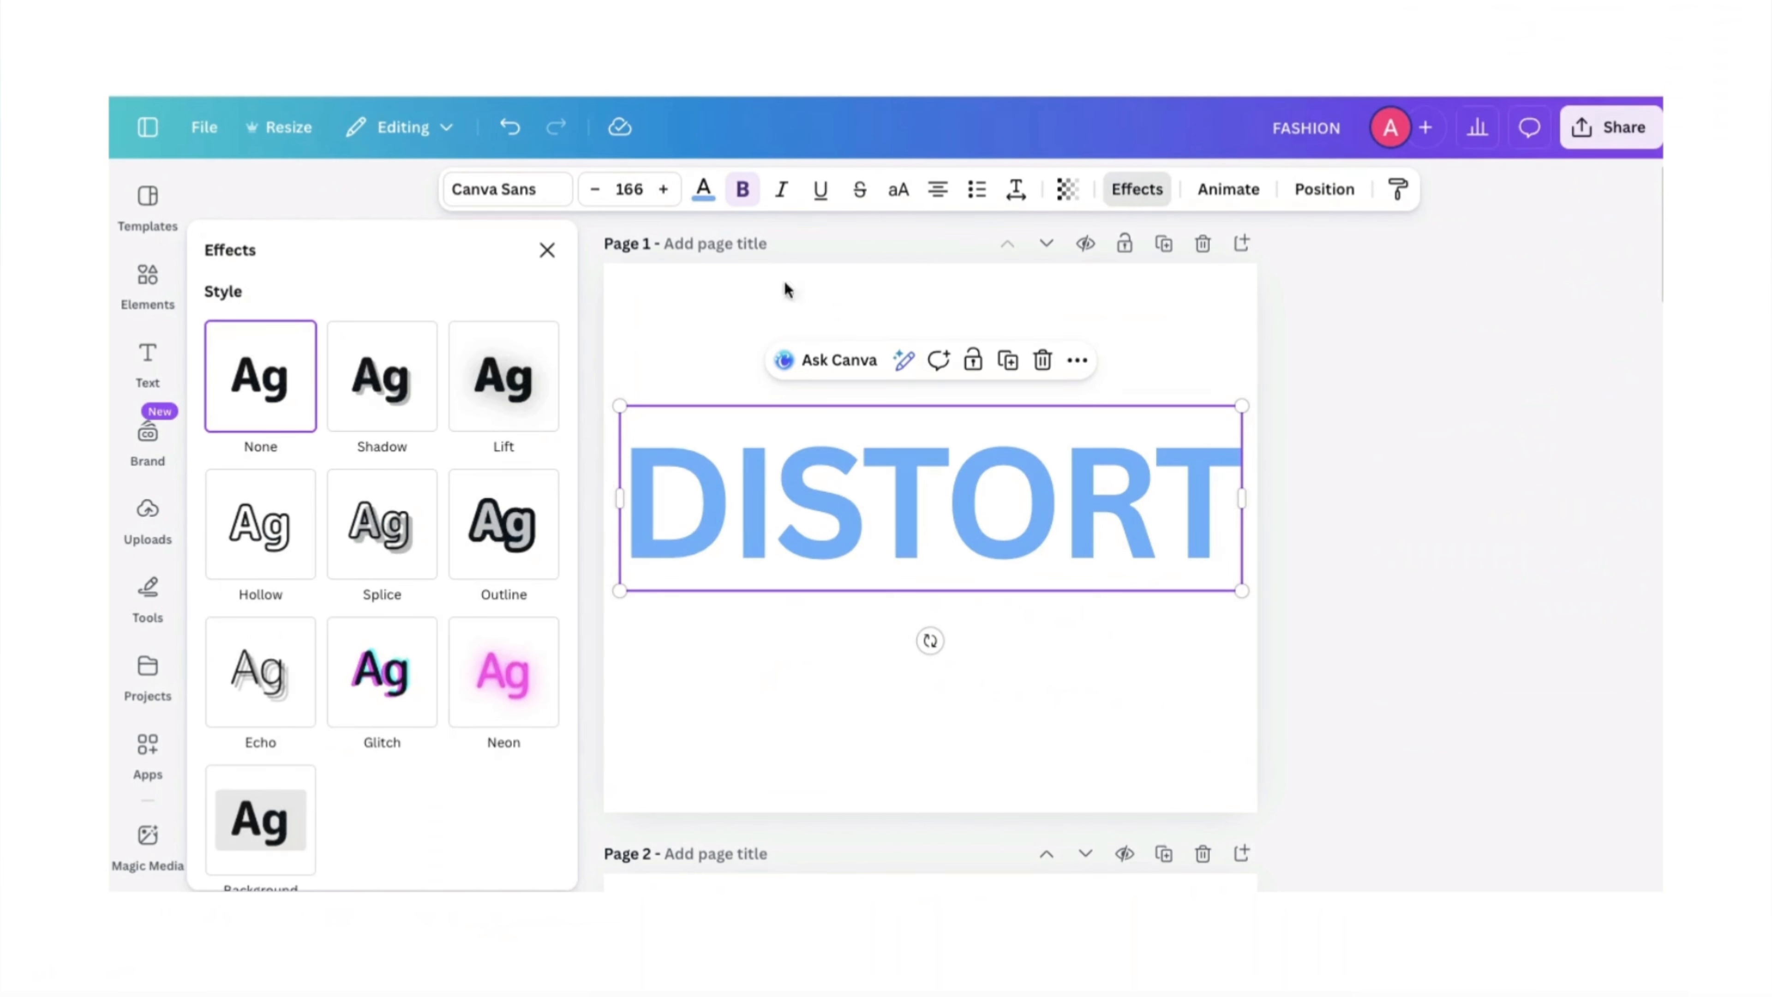
pyautogui.click(489, 684)
pyautogui.scroll(-3, 387, 775)
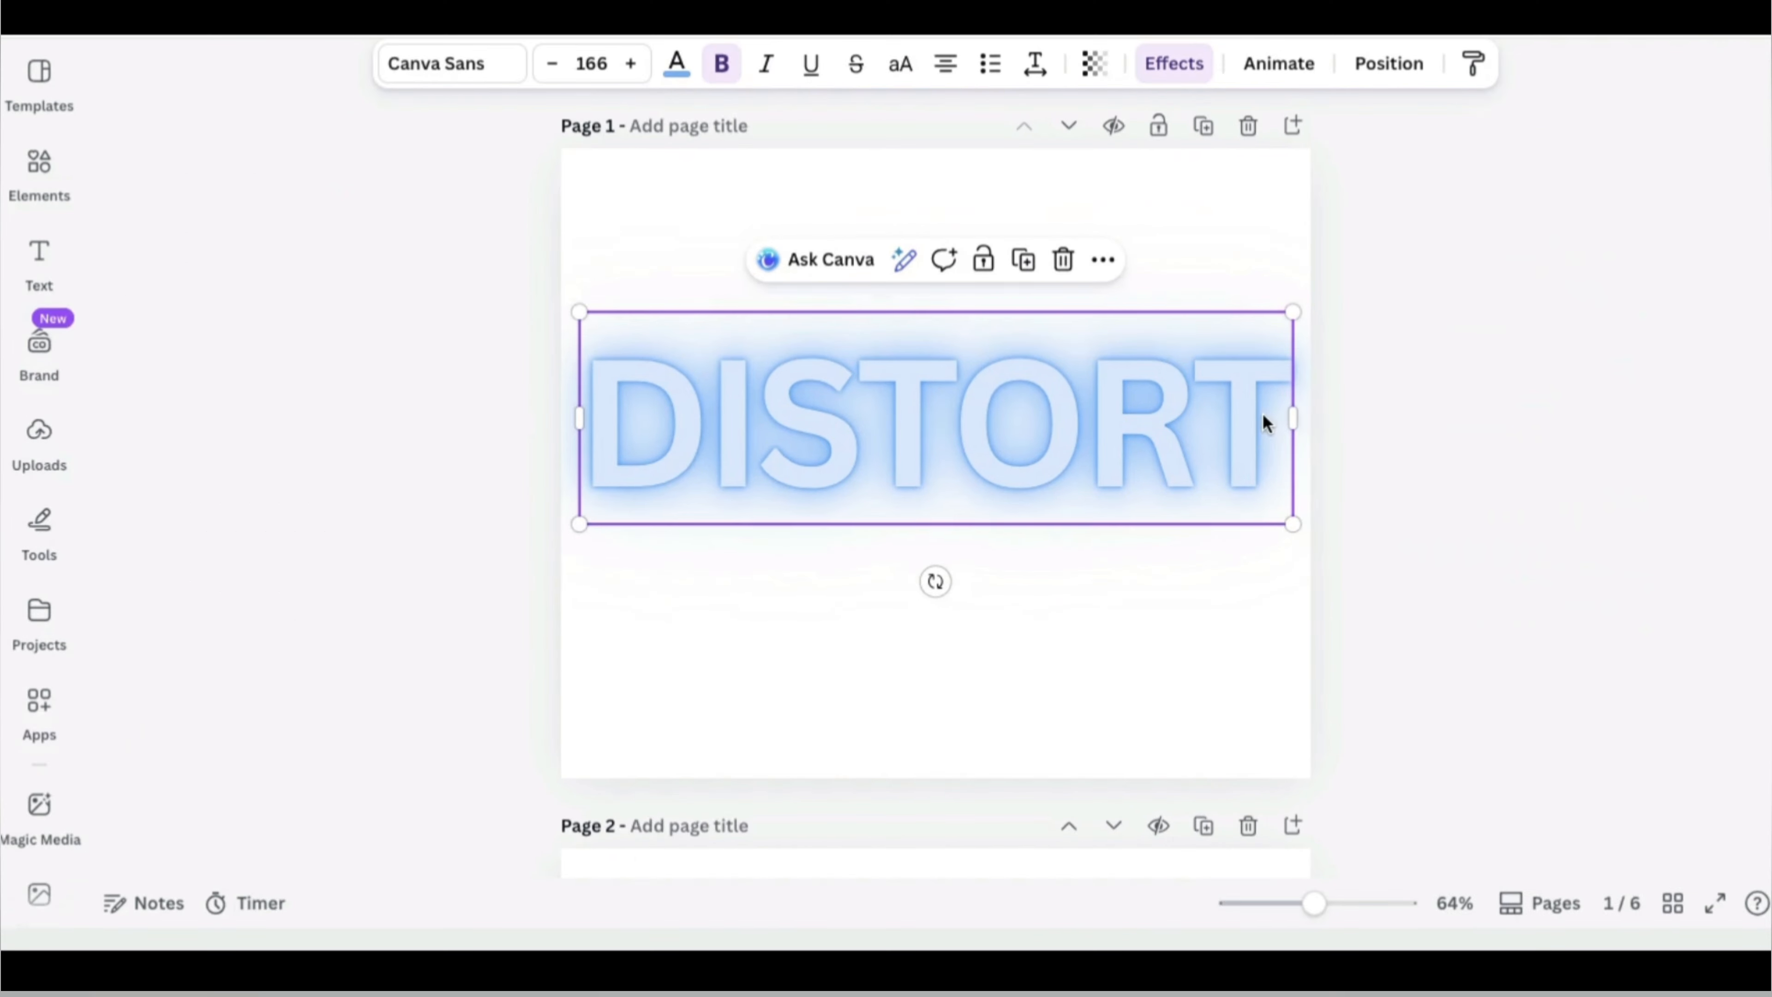
# - Move the neon DISTORT text to the bottom of page 1 and stack three evenly spaced duplicates above it
pyautogui.moveTo(1263, 417); pyautogui.dragTo(1259, 656)
pyautogui.click(1036, 497)
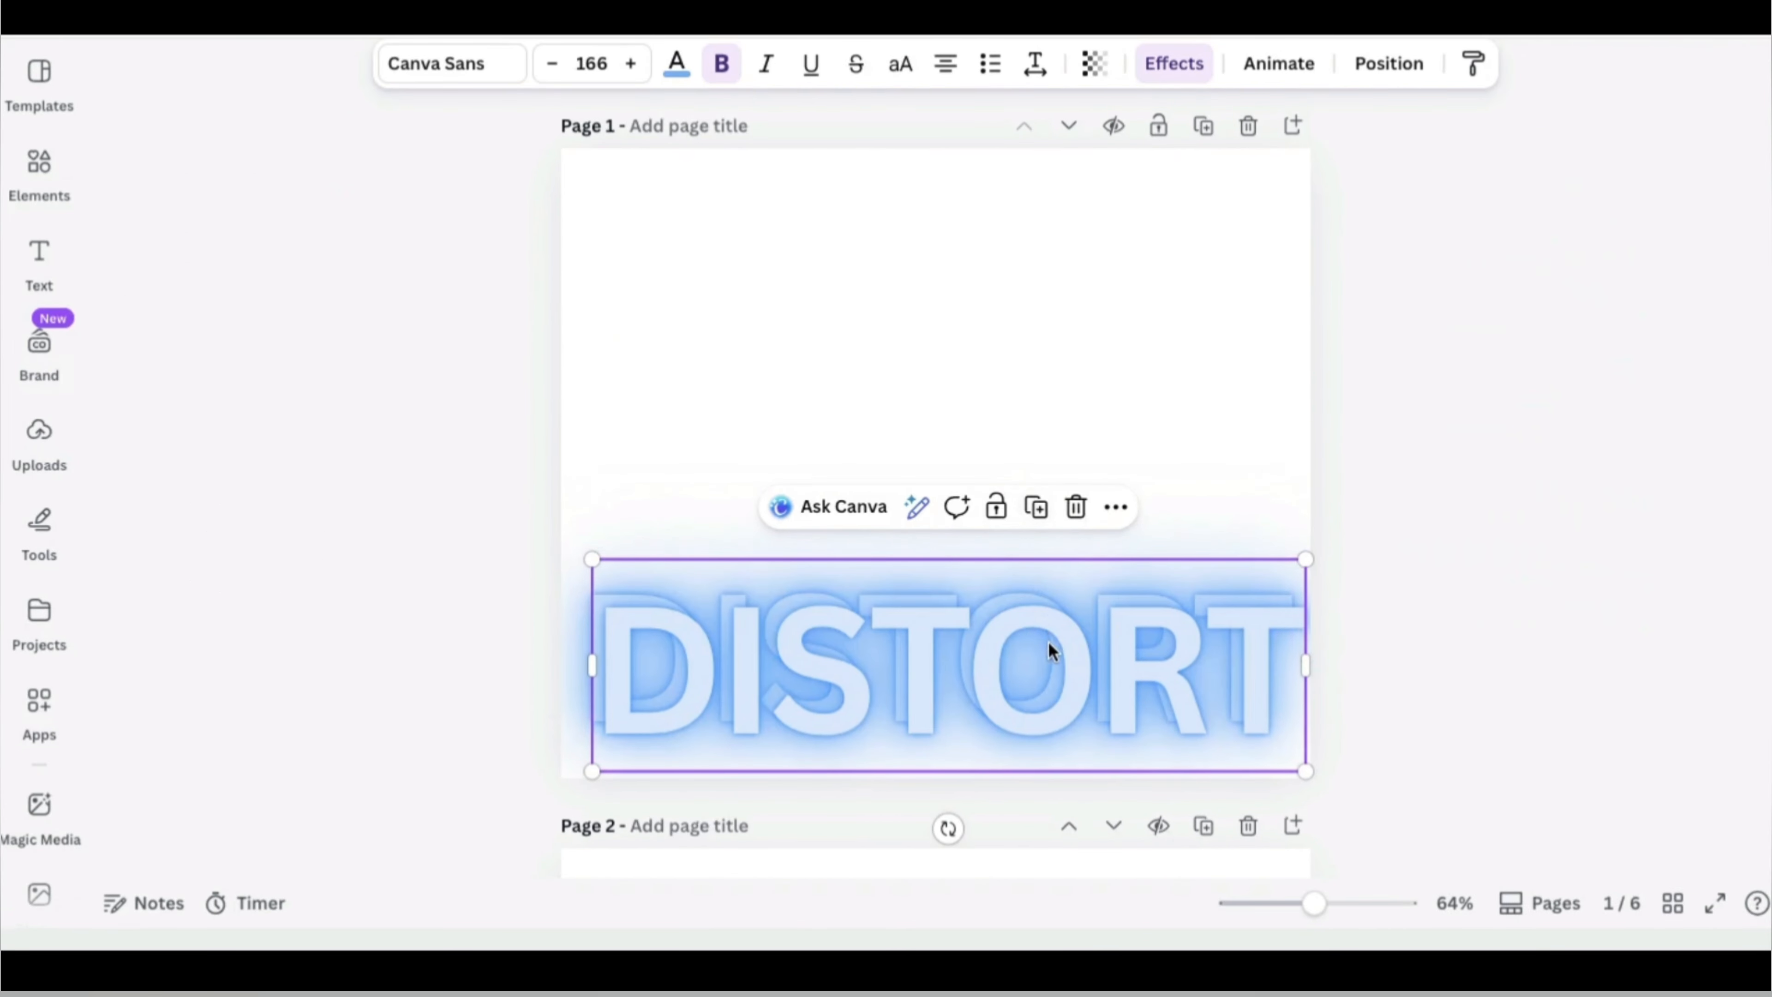
pyautogui.moveTo(1051, 651); pyautogui.dragTo(1043, 511)
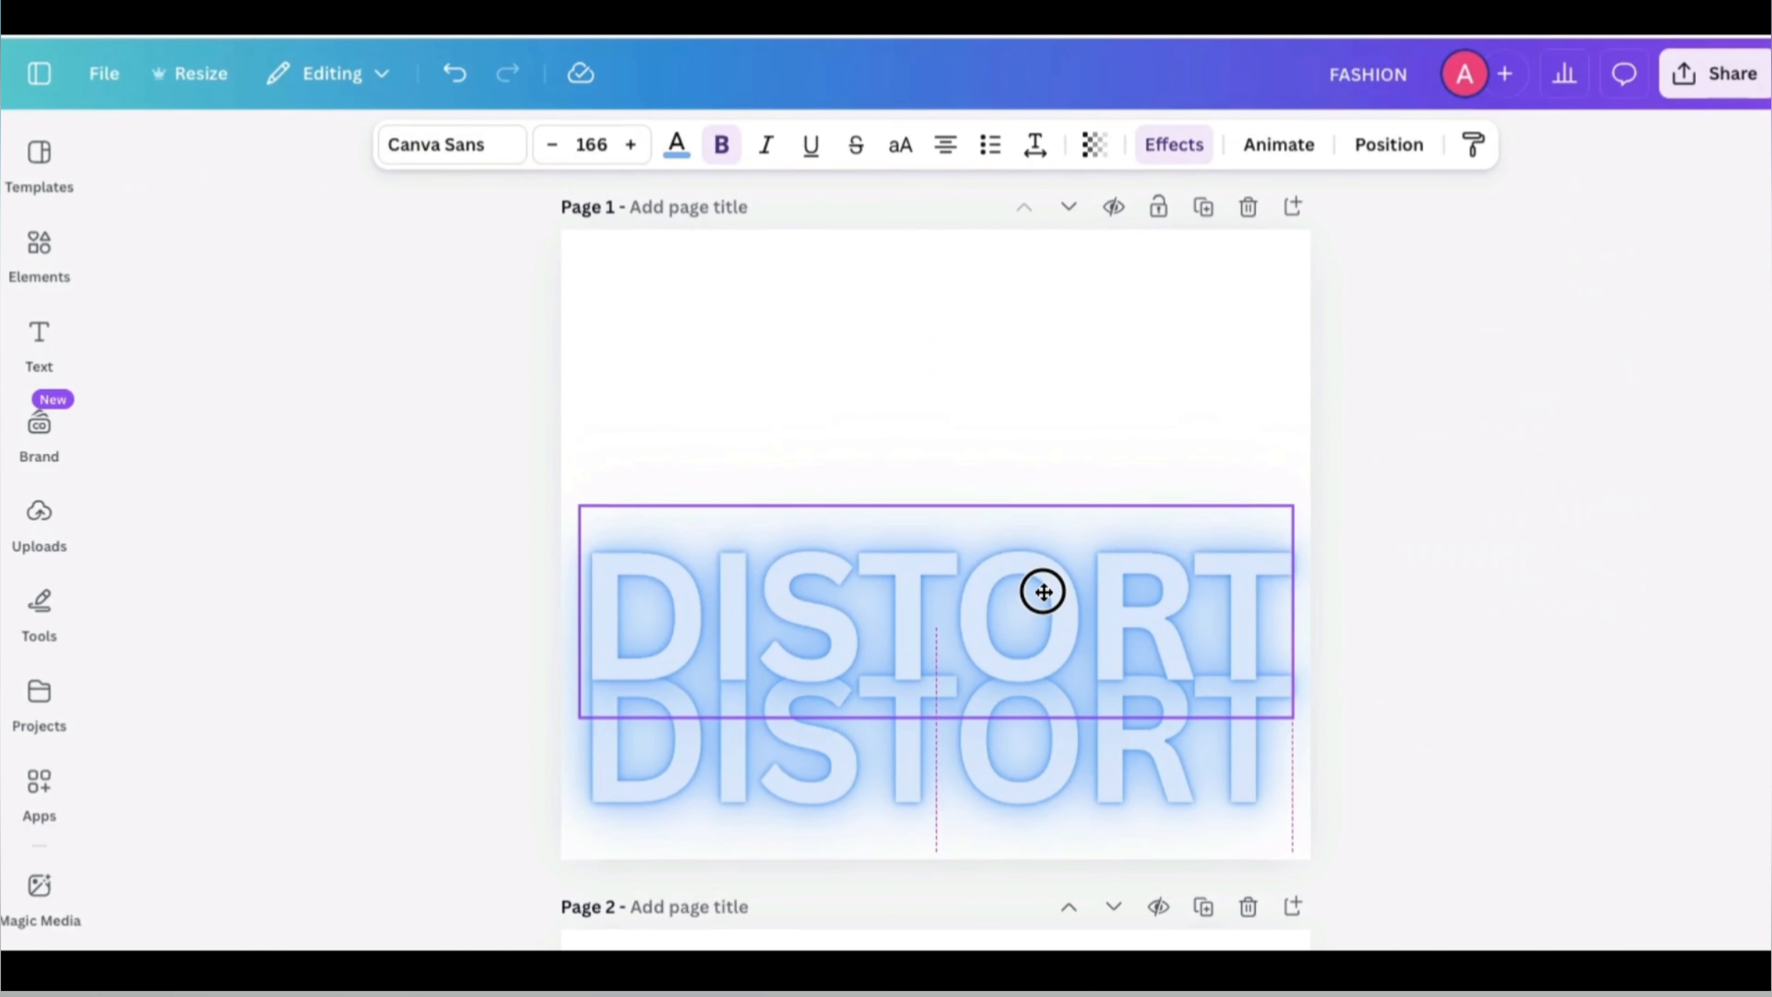
pyautogui.moveTo(1043, 592); pyautogui.dragTo(1043, 592)
pyautogui.click(1025, 454)
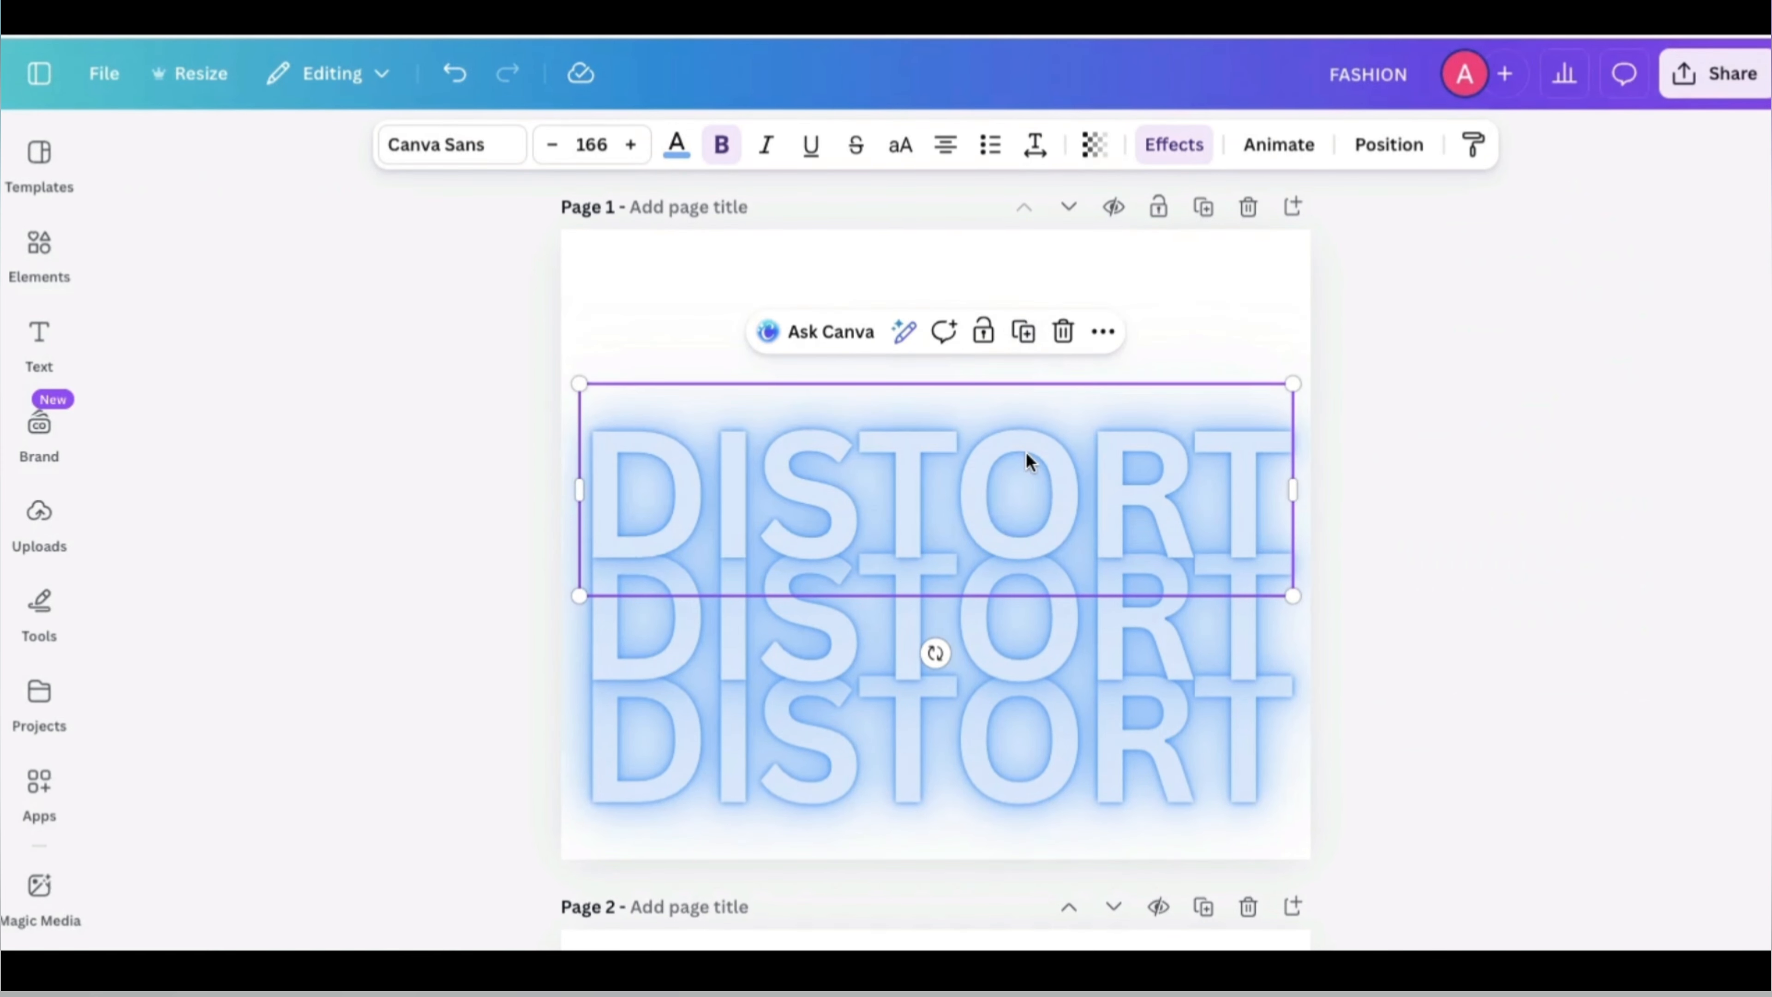
pyautogui.click(1027, 333)
pyautogui.click(1393, 397)
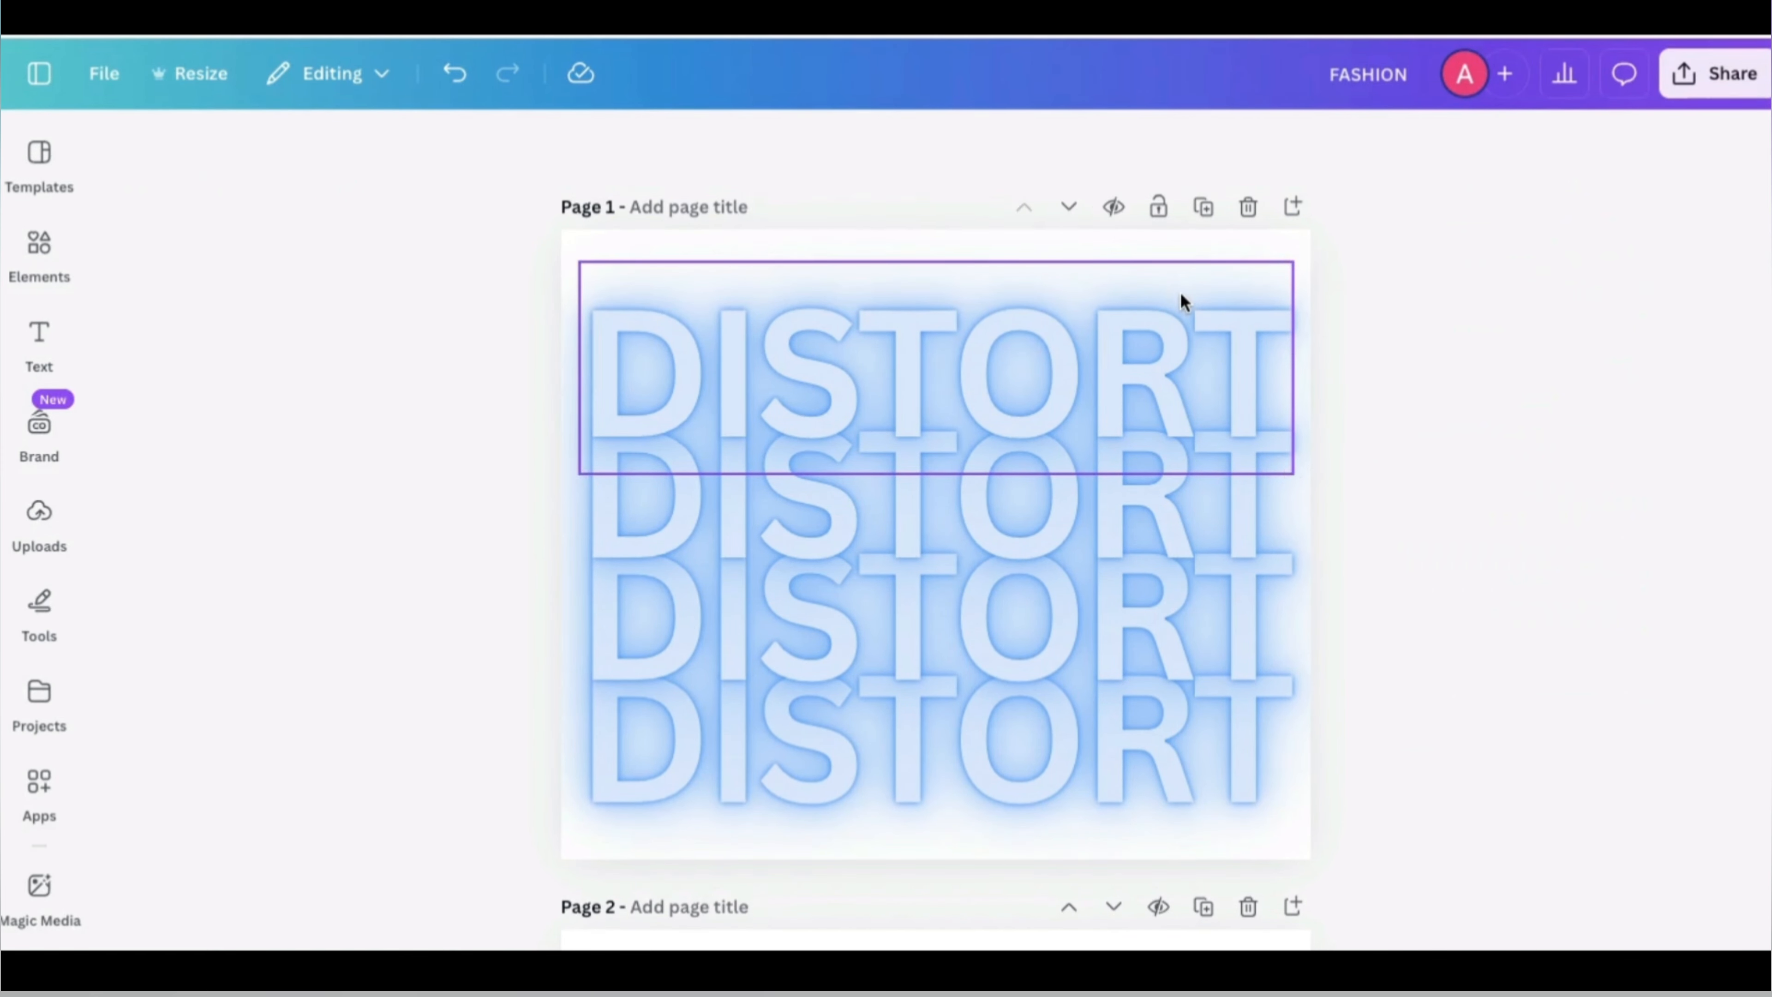
# - Select all four DISTORT rows, enlarge them slightly together and centre them on page 1
pyautogui.click(1180, 296)
pyautogui.click(566, 241)
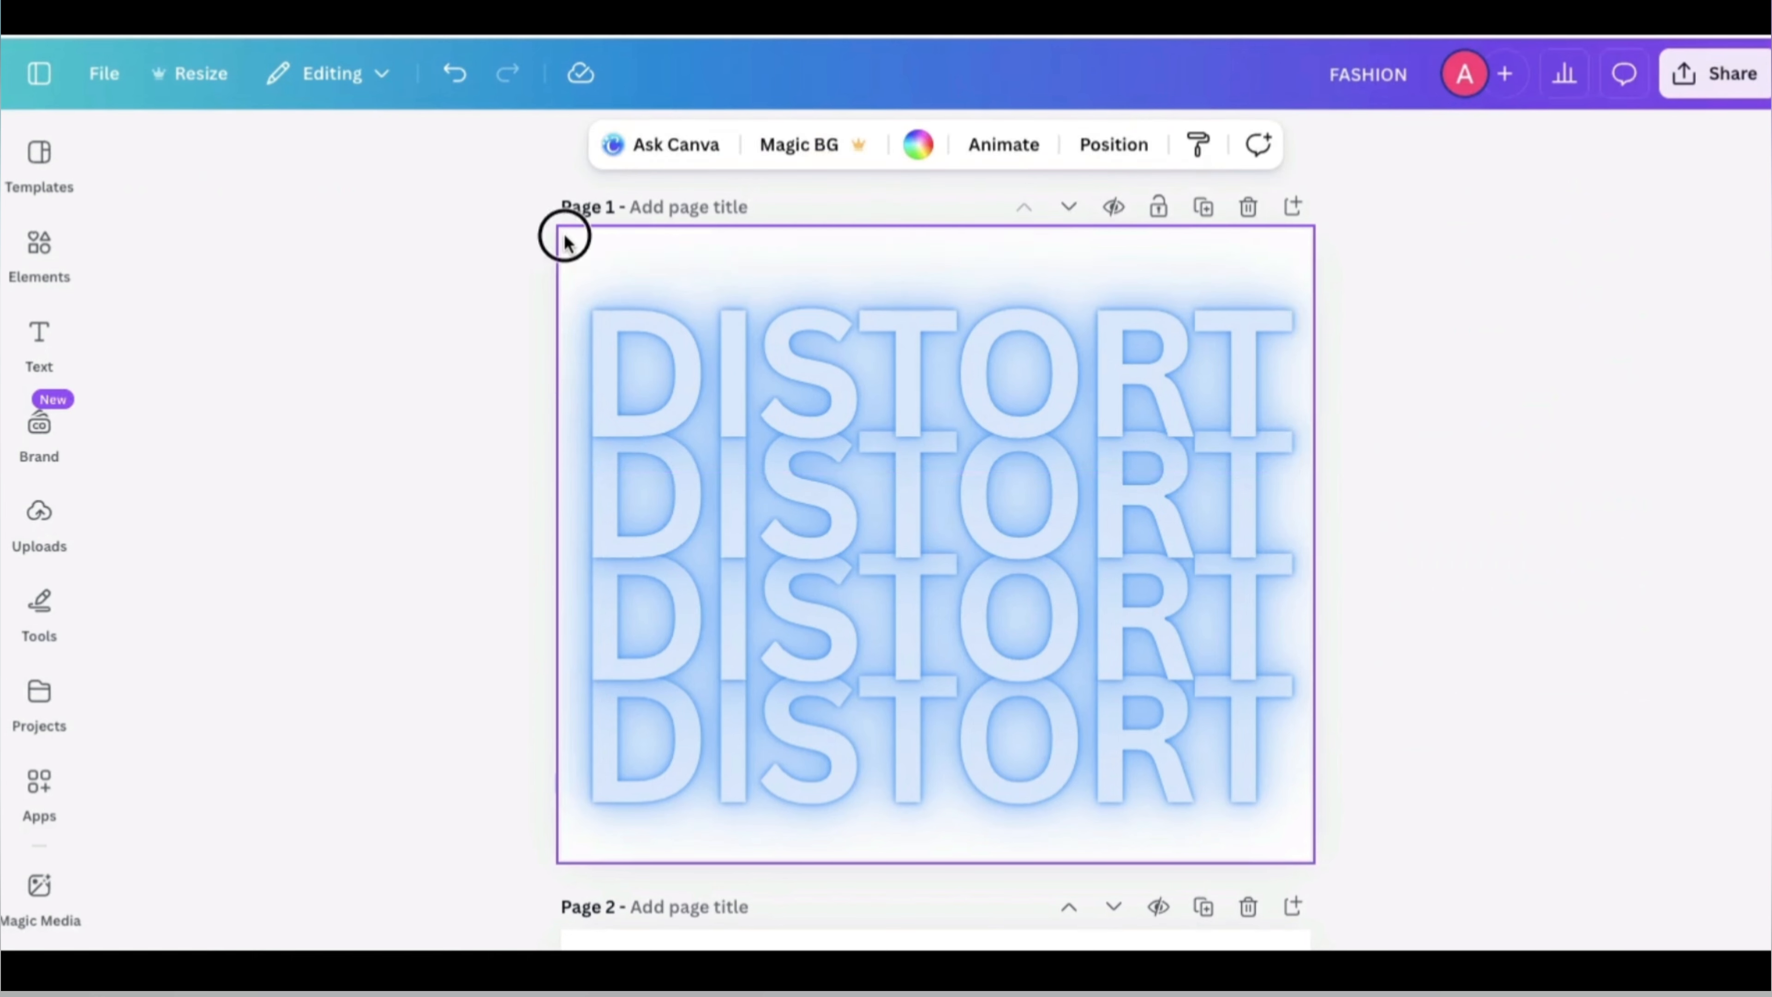
pyautogui.moveTo(565, 241); pyautogui.dragTo(1353, 881)
pyautogui.moveTo(1290, 261); pyautogui.dragTo(1294, 237)
pyautogui.moveTo(982, 535); pyautogui.dragTo(980, 530)
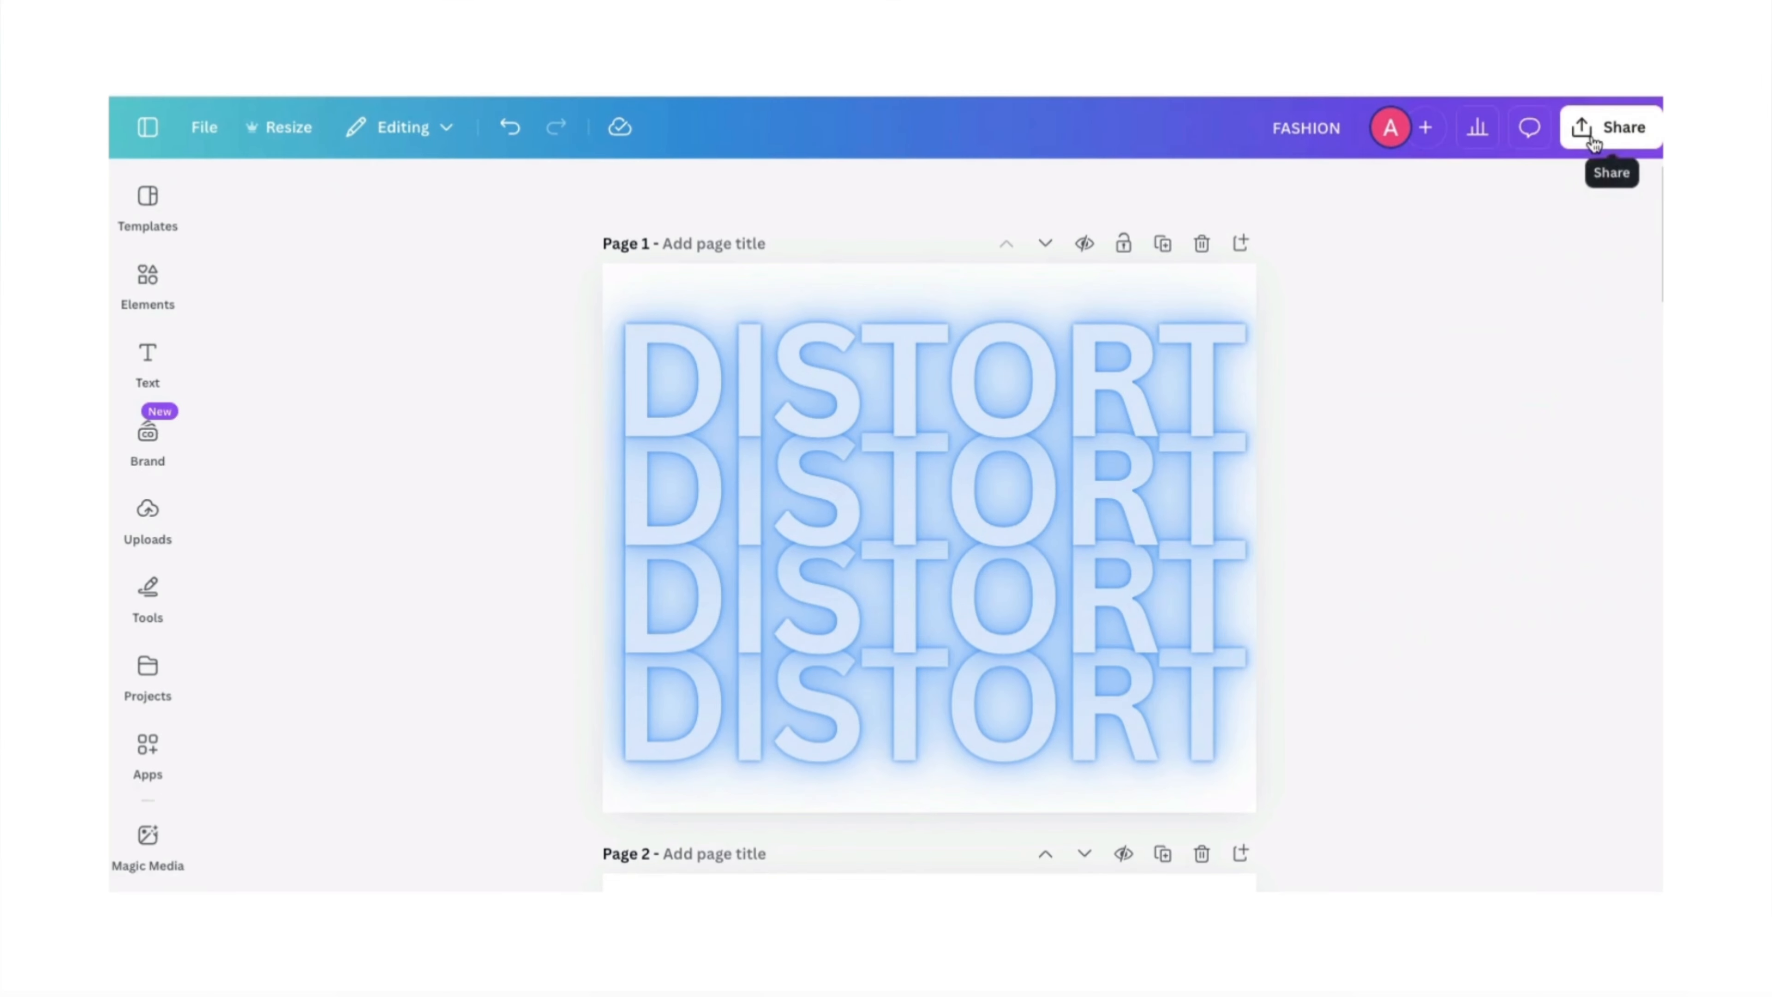
# - Export the stacked DISTORT design and enlarge its image on page 2 to nearly fill the page
pyautogui.click(1717, 74)
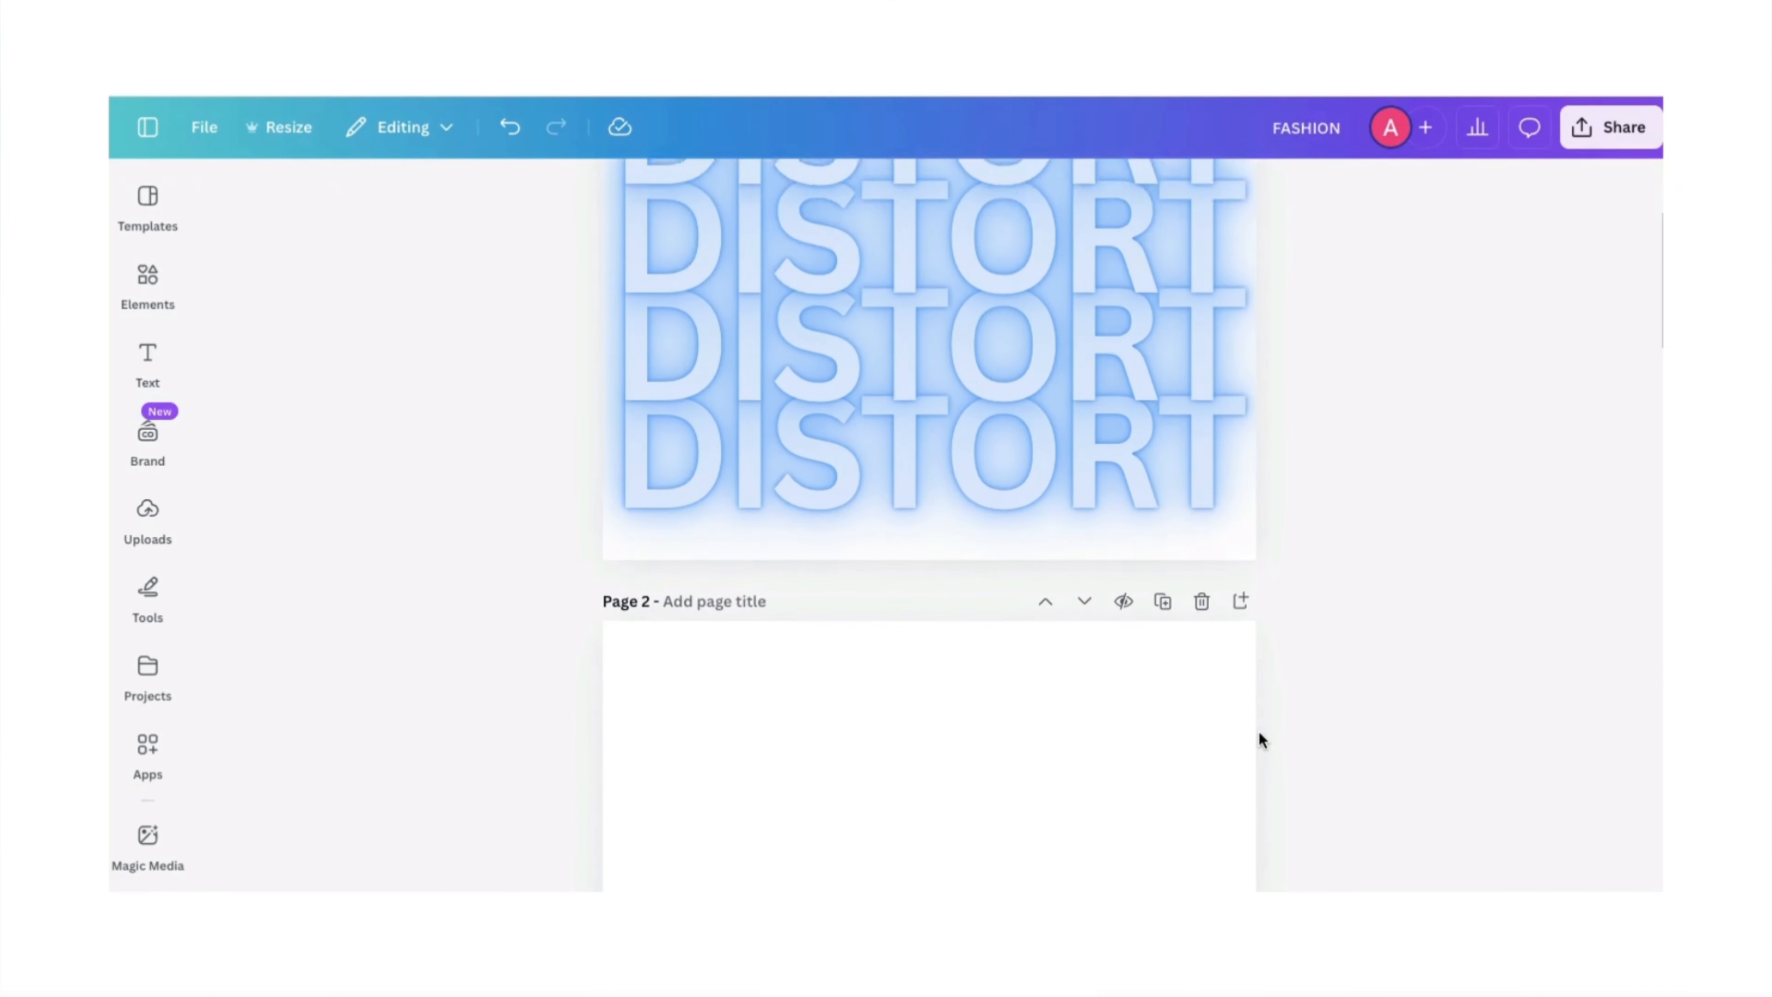
pyautogui.scroll(-3, 1262, 740)
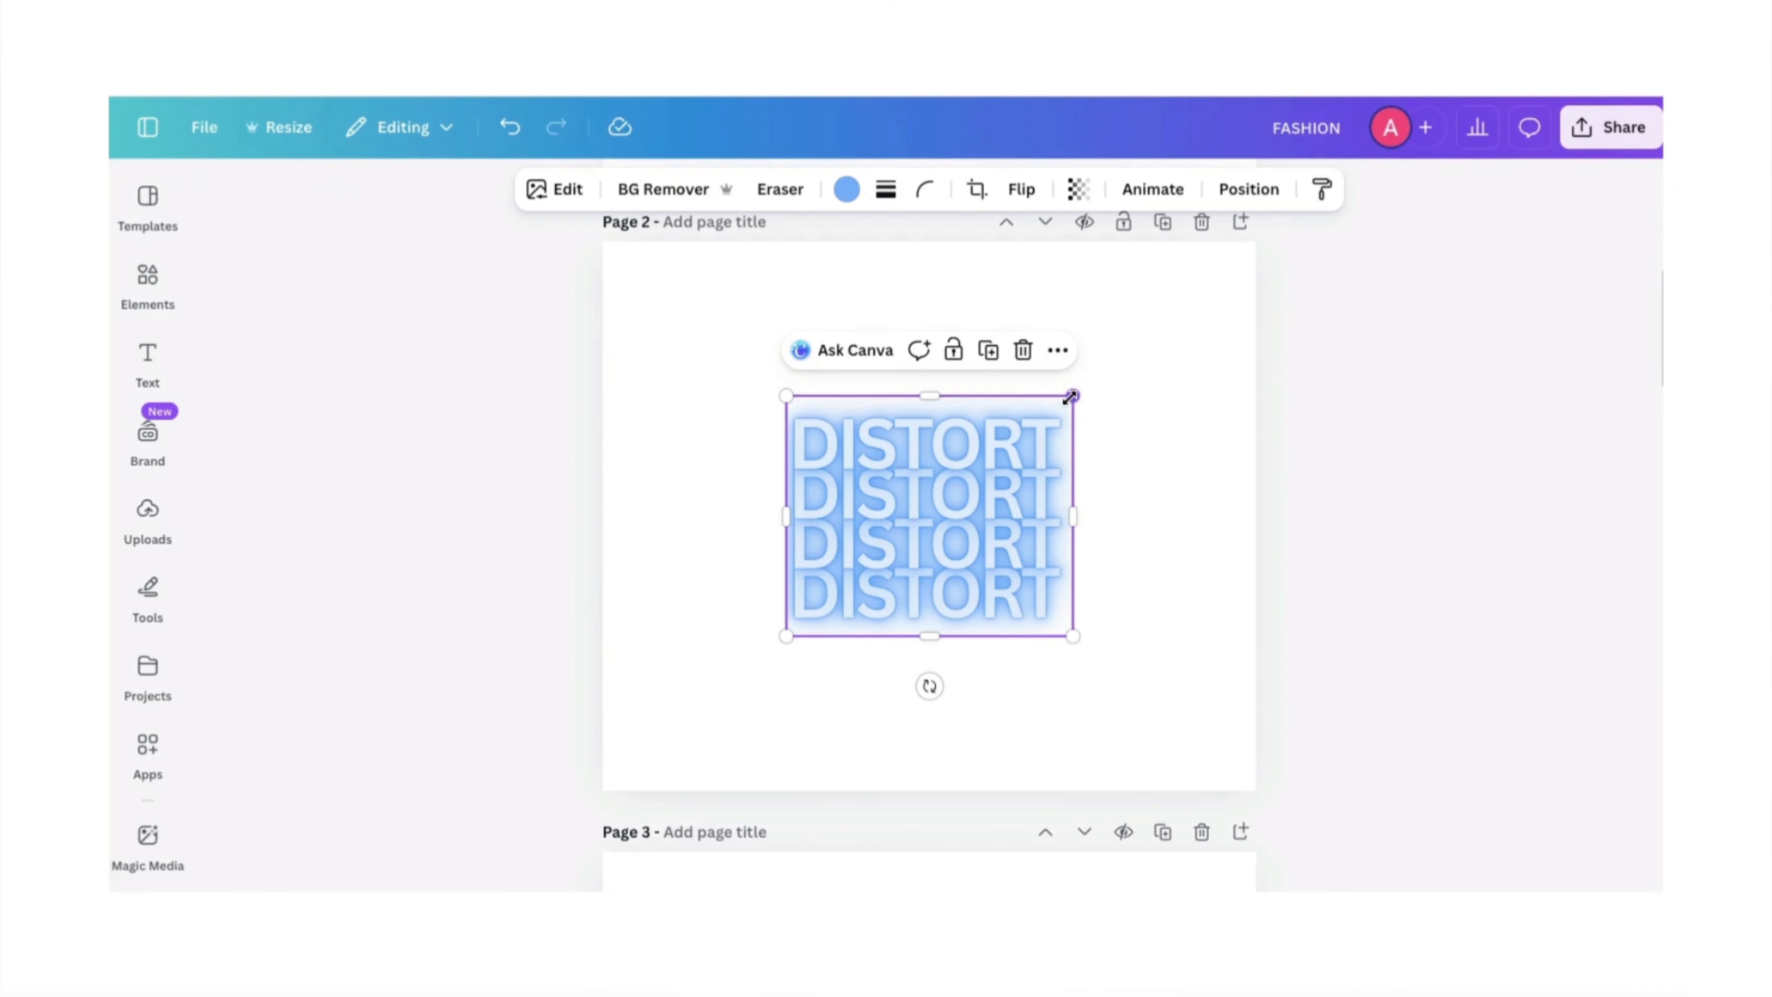
pyautogui.moveTo(1072, 396); pyautogui.dragTo(1250, 246)
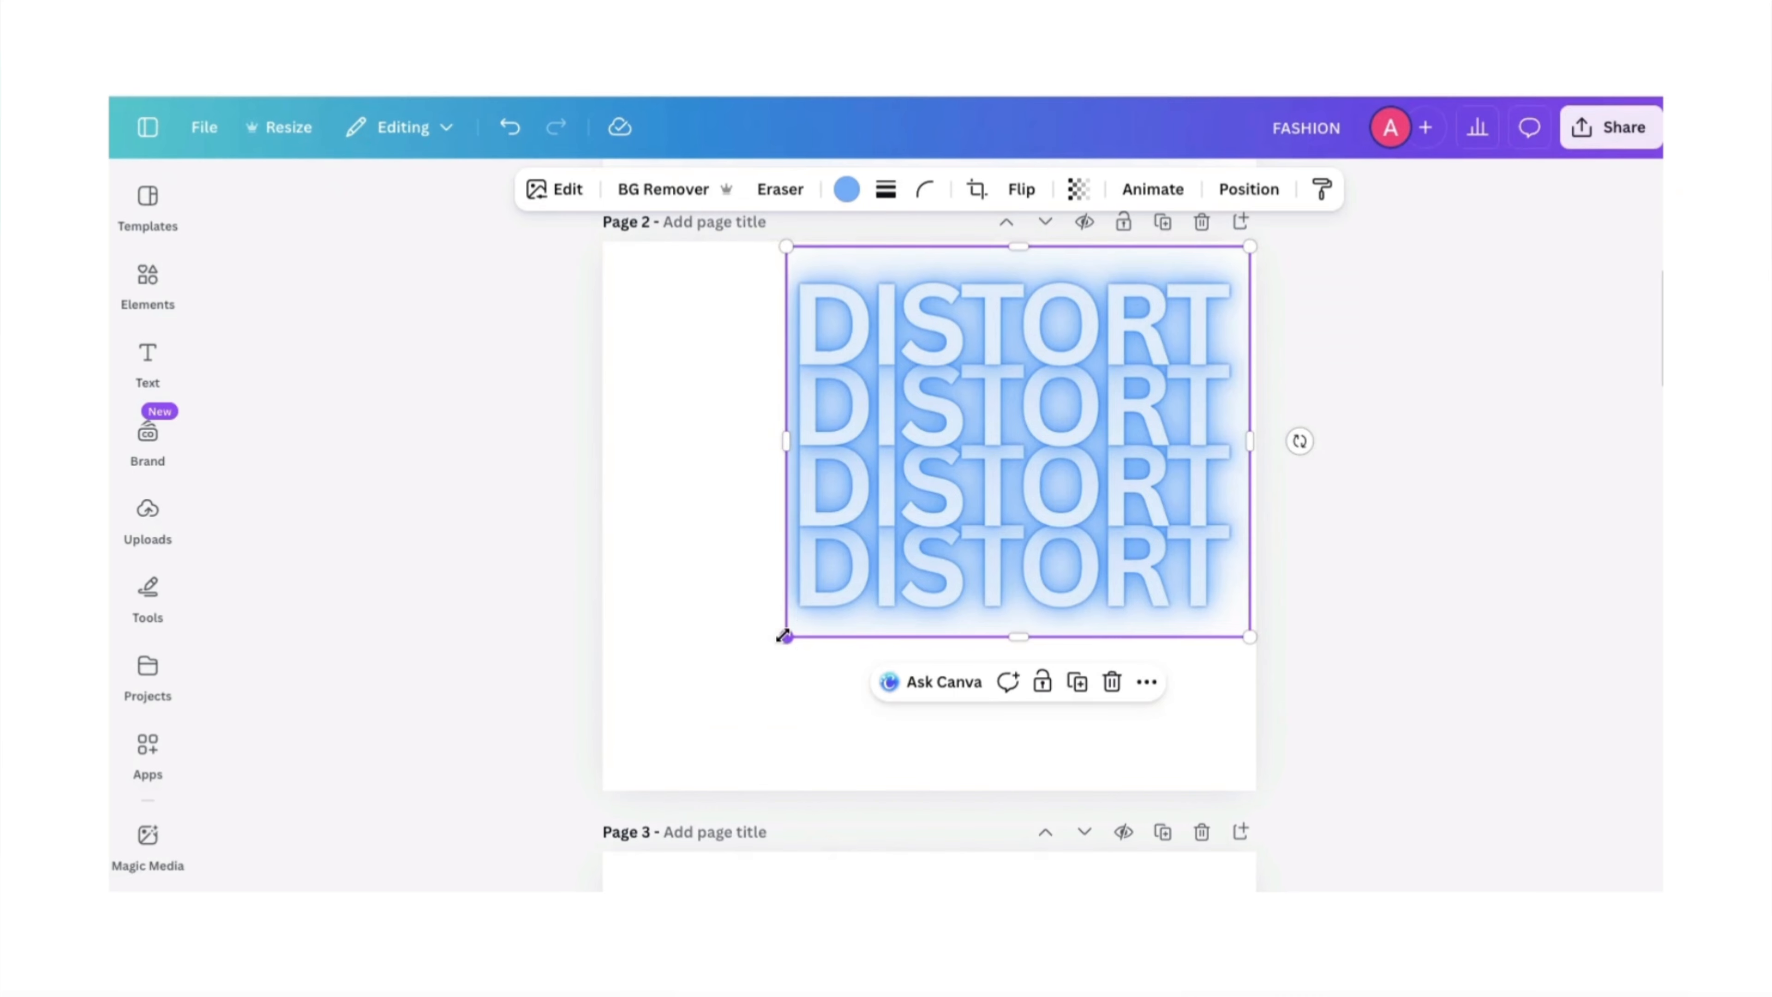
pyautogui.moveTo(785, 637); pyautogui.dragTo(623, 772)
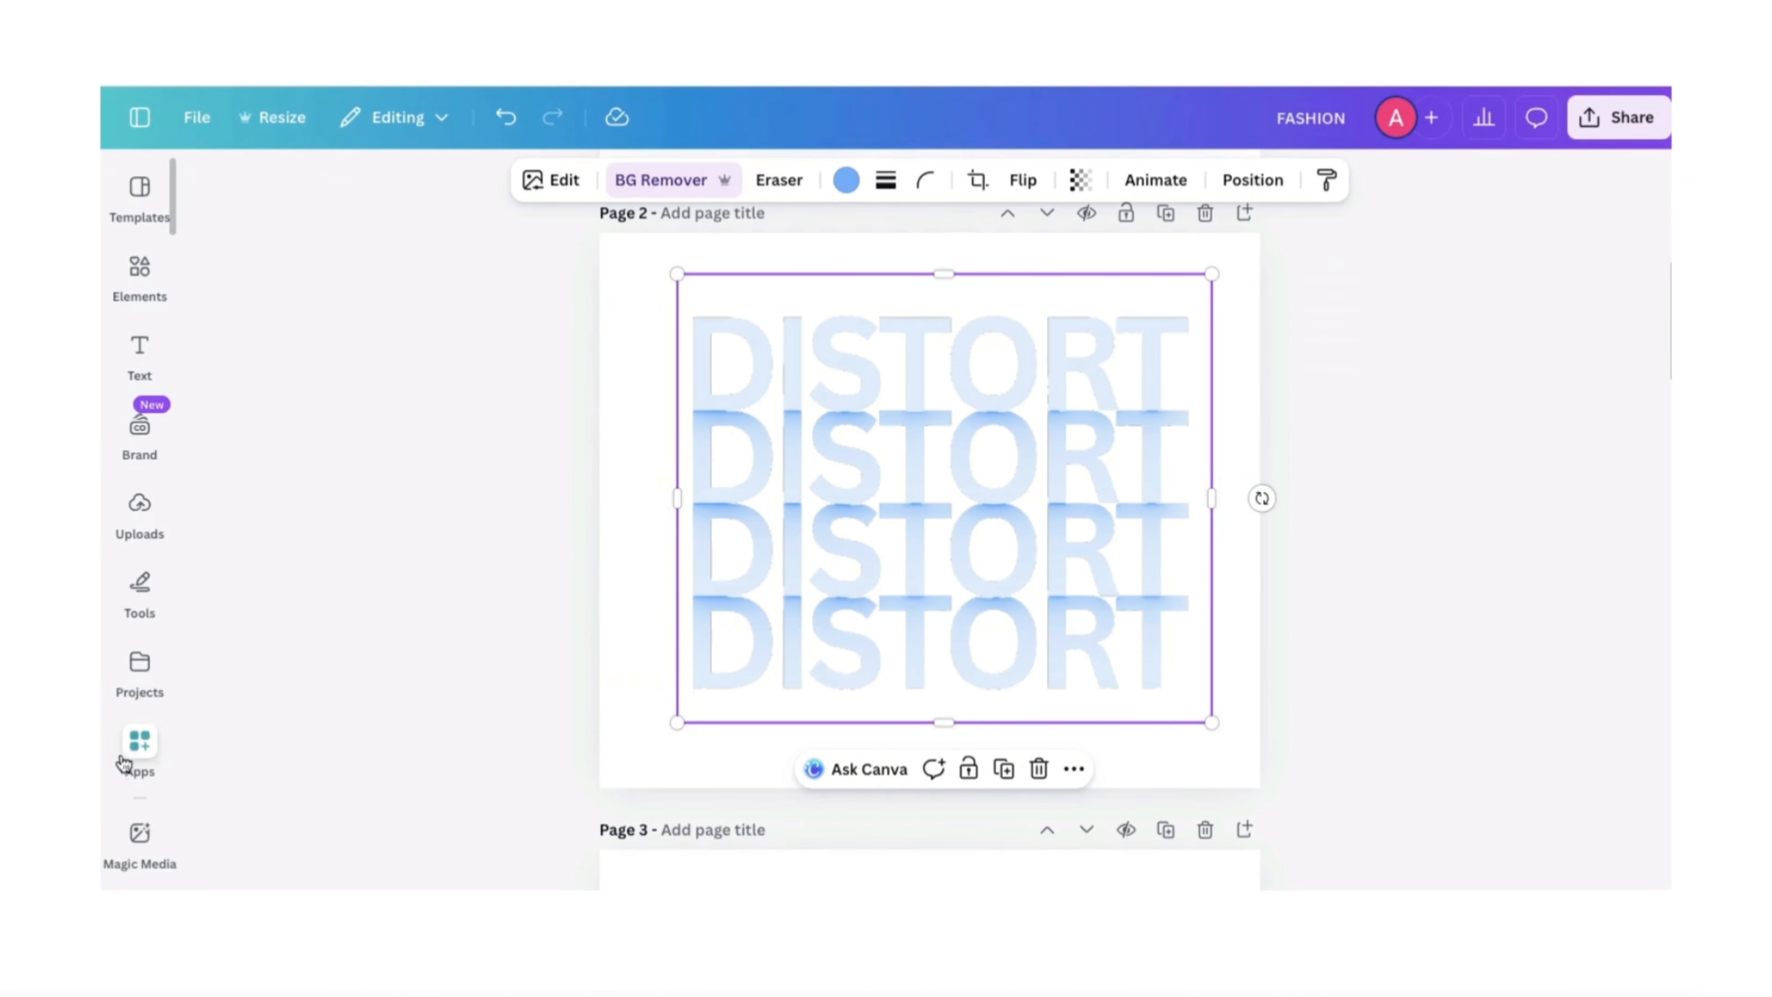
# - Find and open the Twist Filter app for the page 2 image, and undo the image's background removal
pyautogui.click(124, 764)
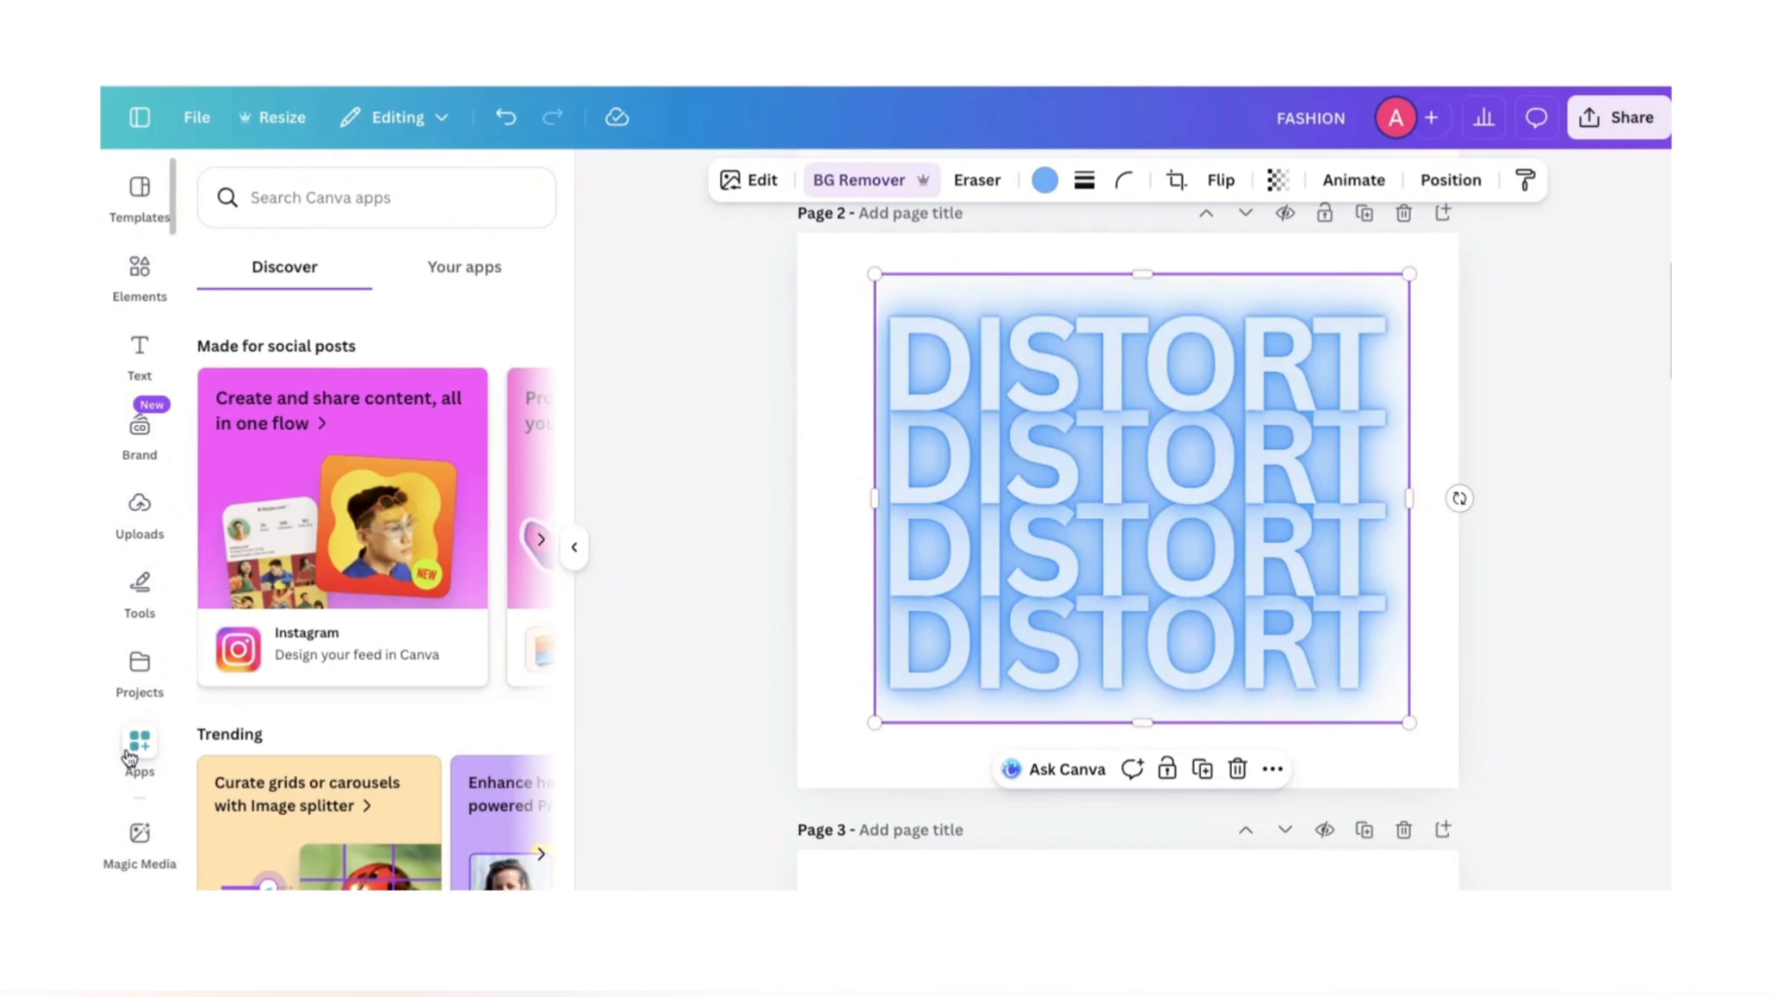
pyautogui.click(321, 197)
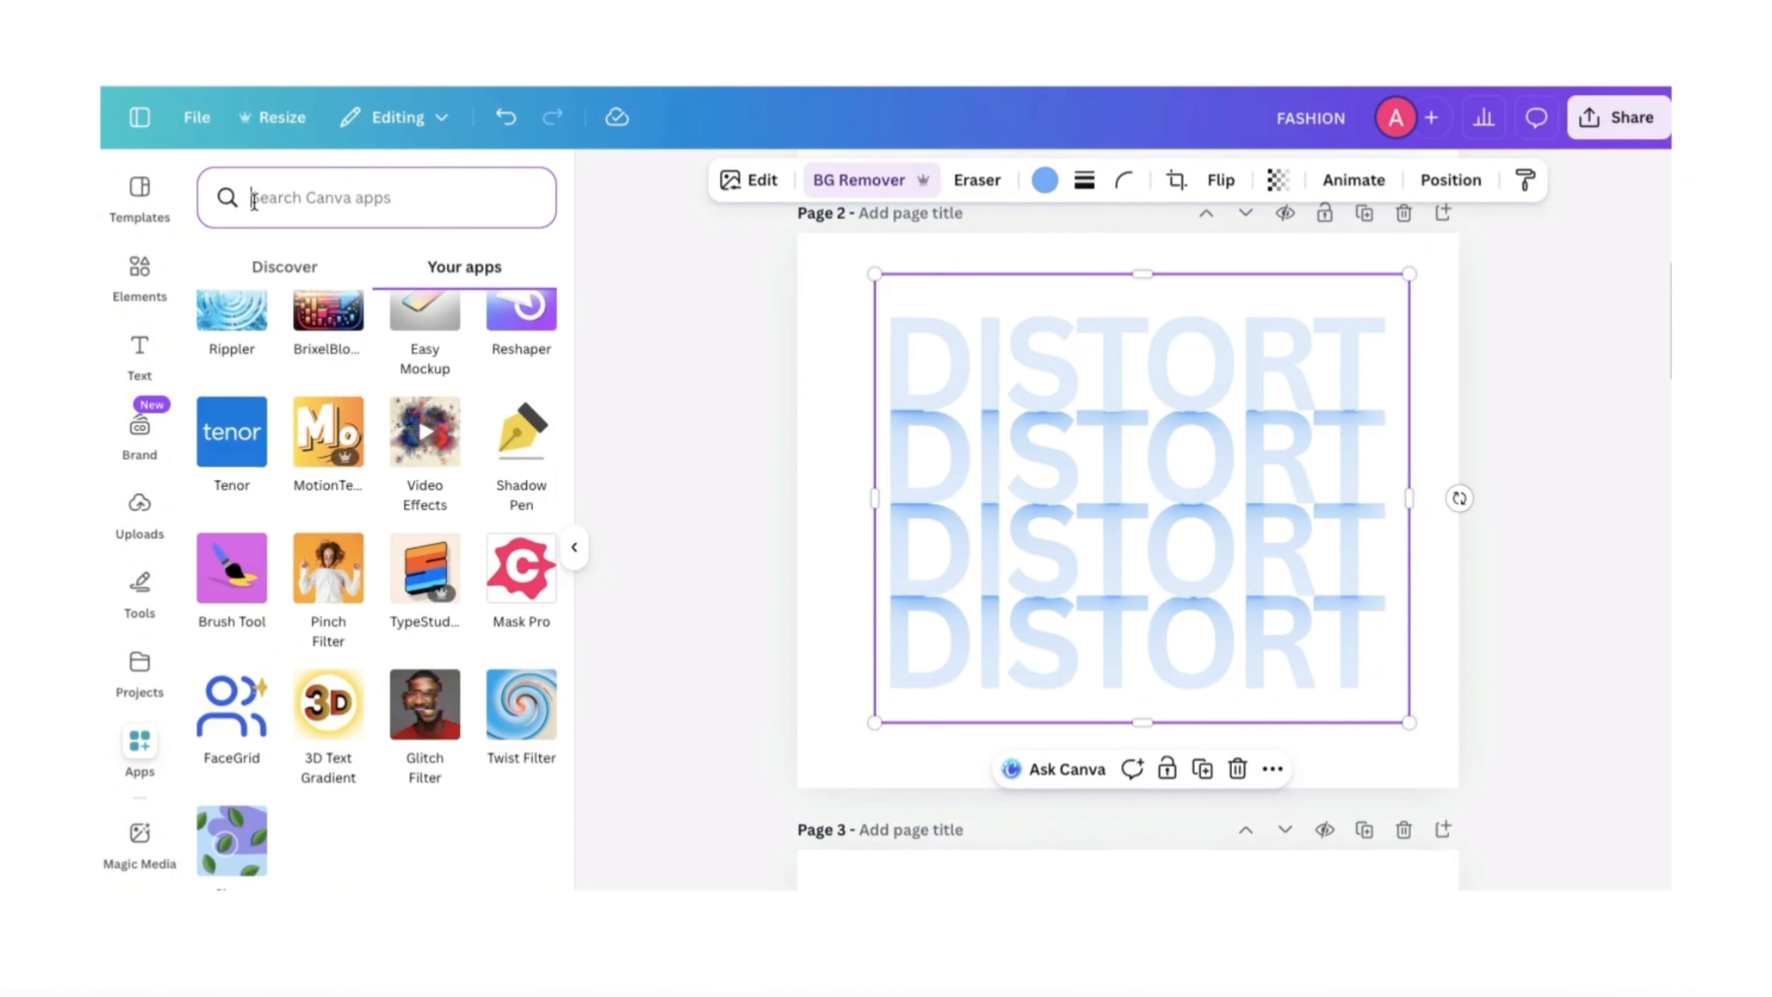
pyautogui.write('TWIST')
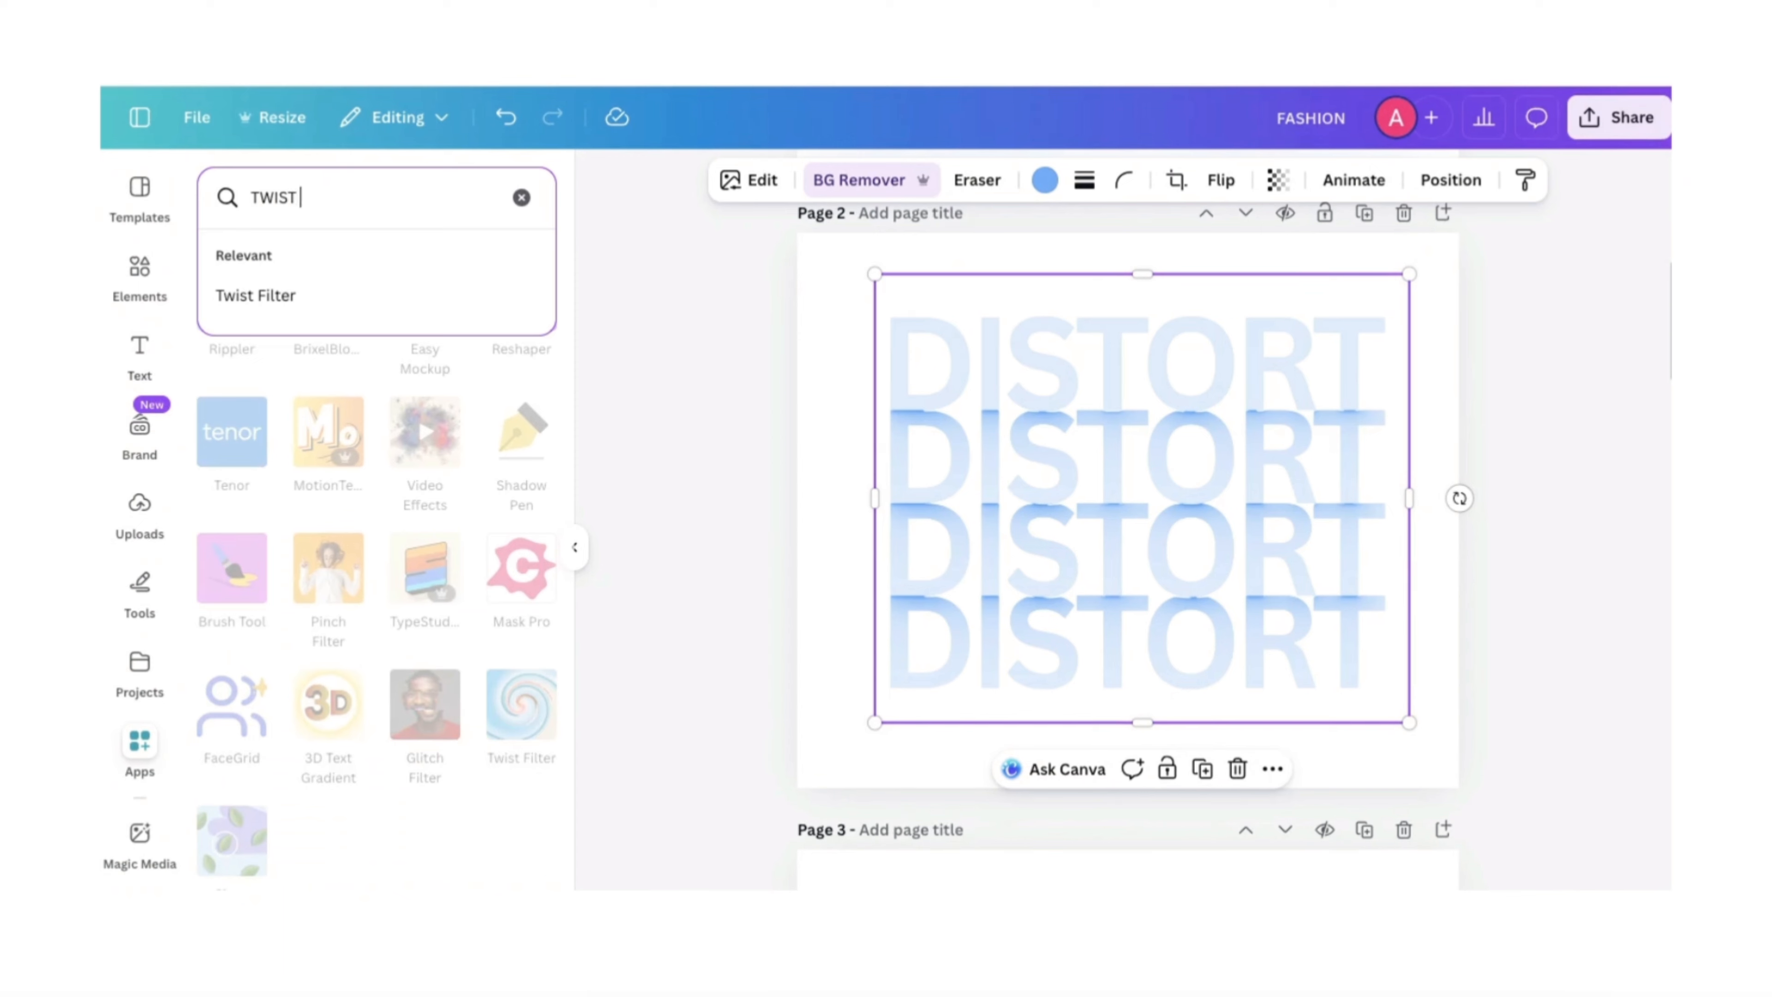
pyautogui.write(' FILTER')
pyautogui.press('Return')
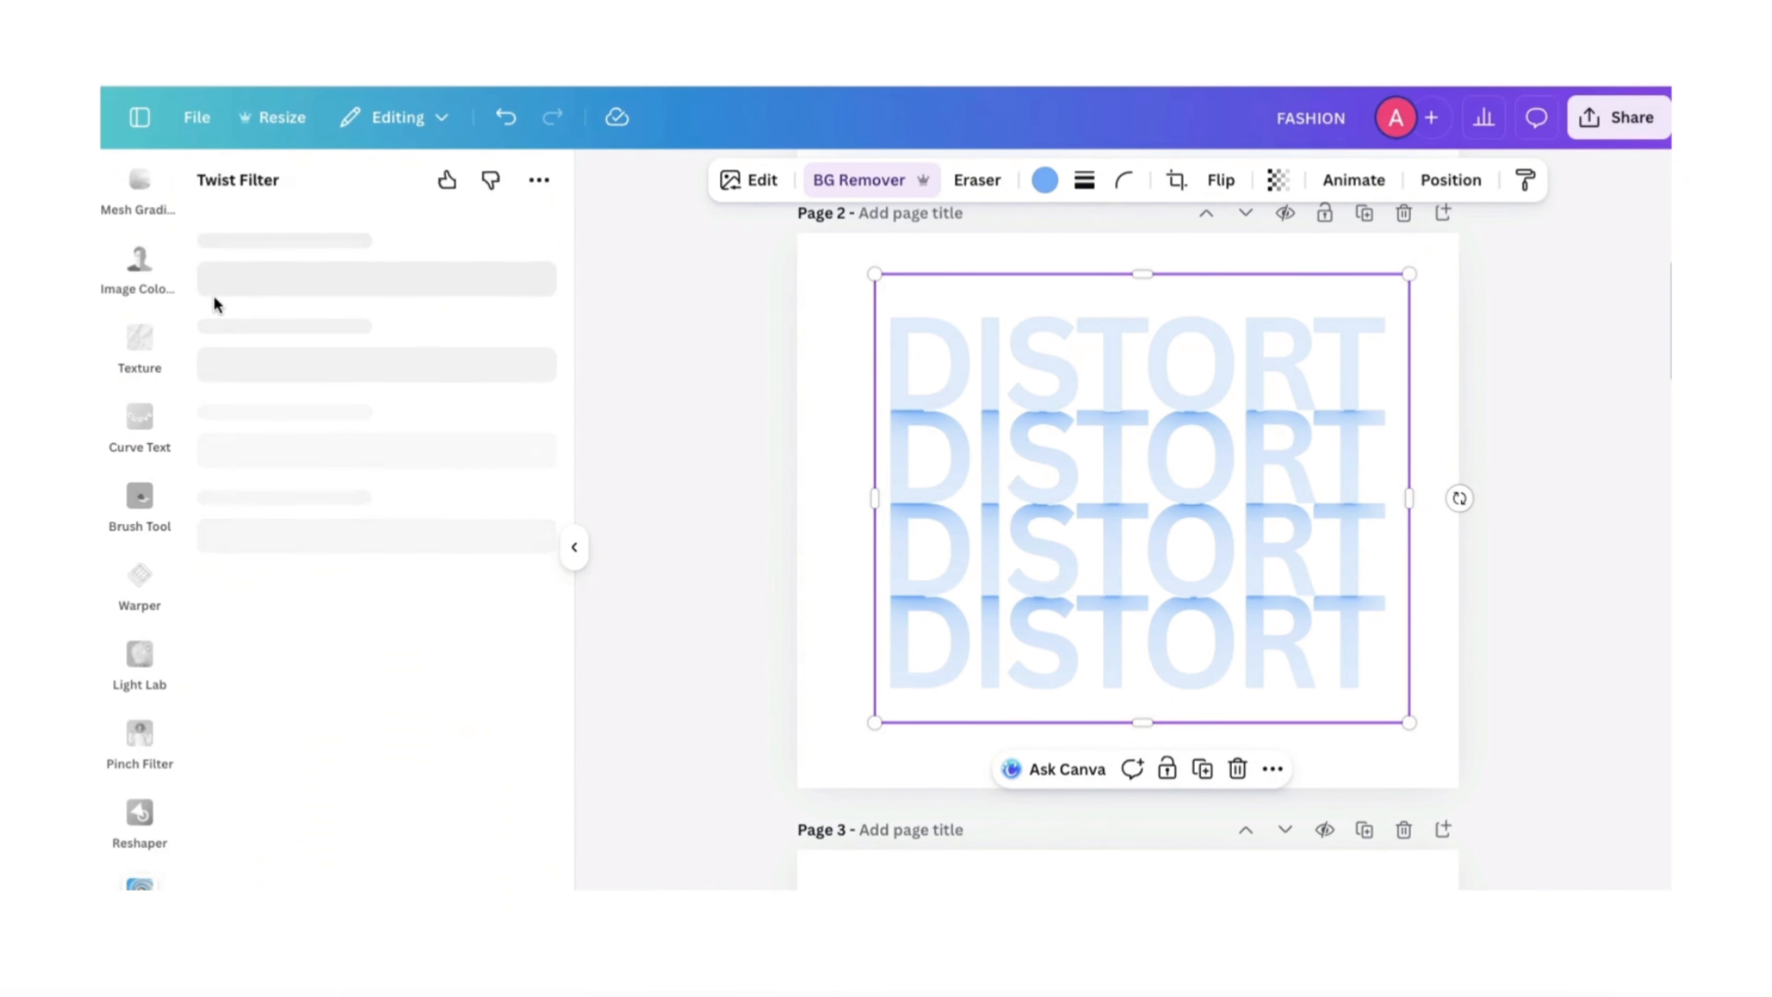
pyautogui.hotkey('ctrl', 'z')
# - Apply the Subtle twist preset to the DISTORT image, with radius about 288 and angle about 2.29
pyautogui.click(394, 305)
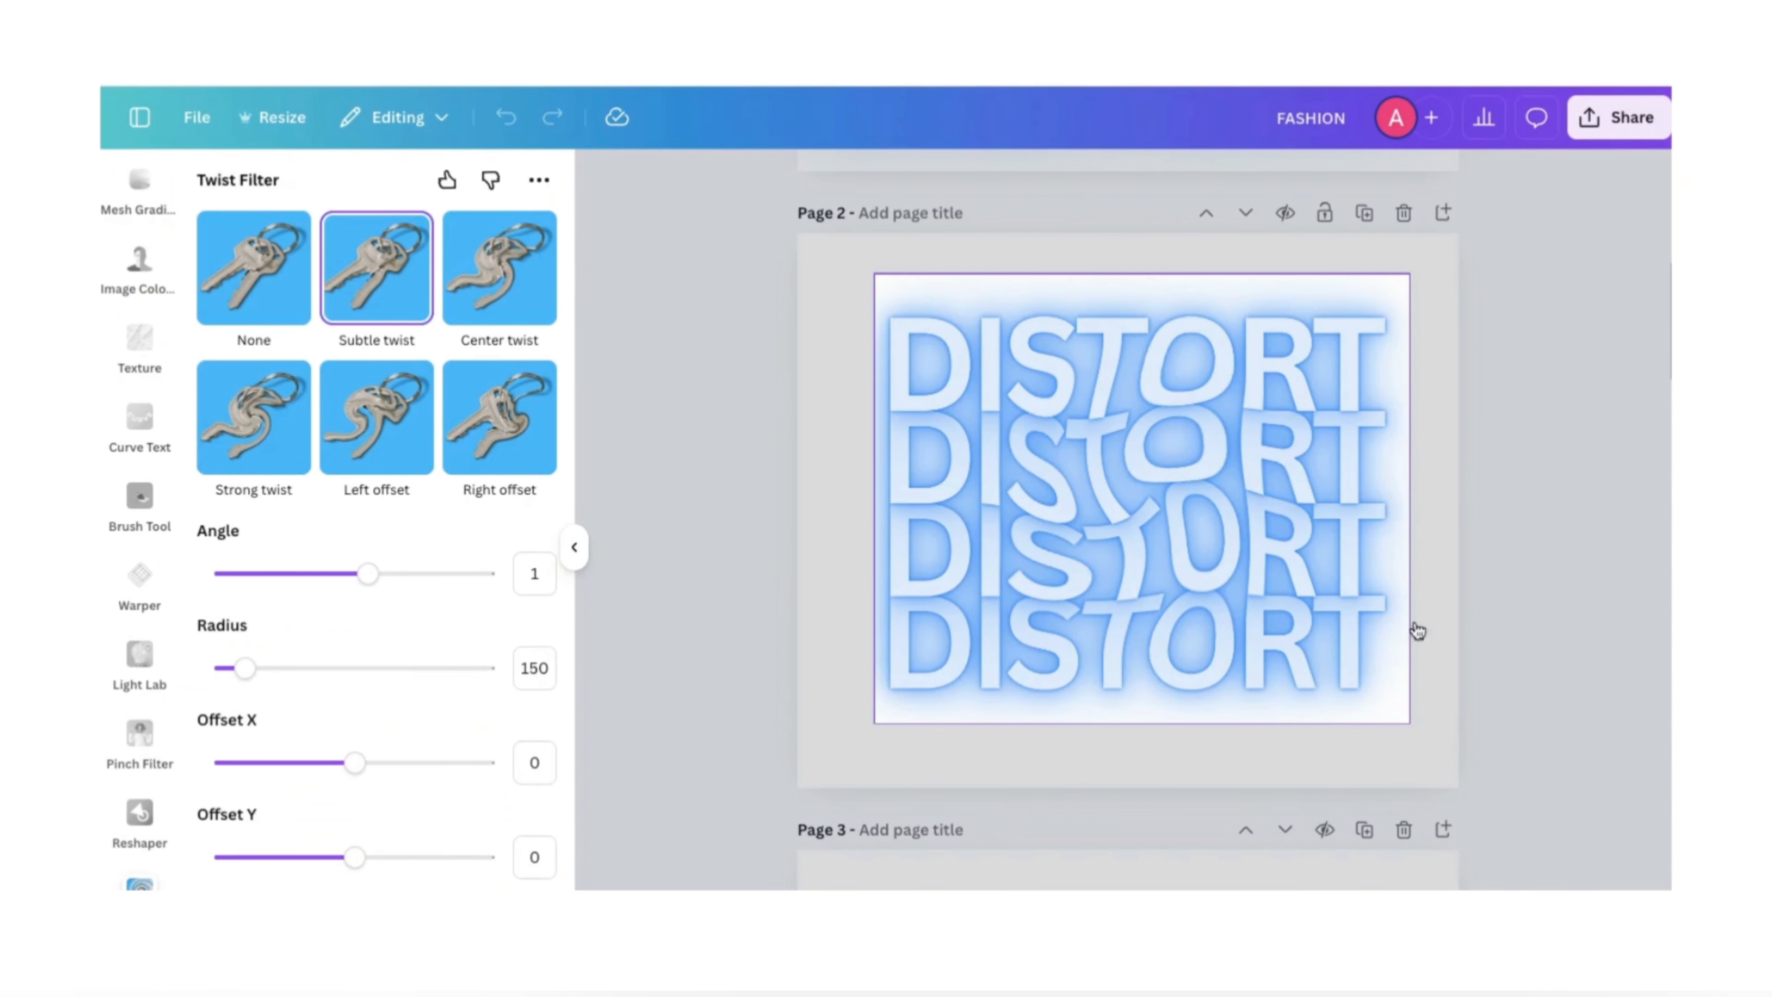
pyautogui.moveTo(245, 670); pyautogui.dragTo(263, 672)
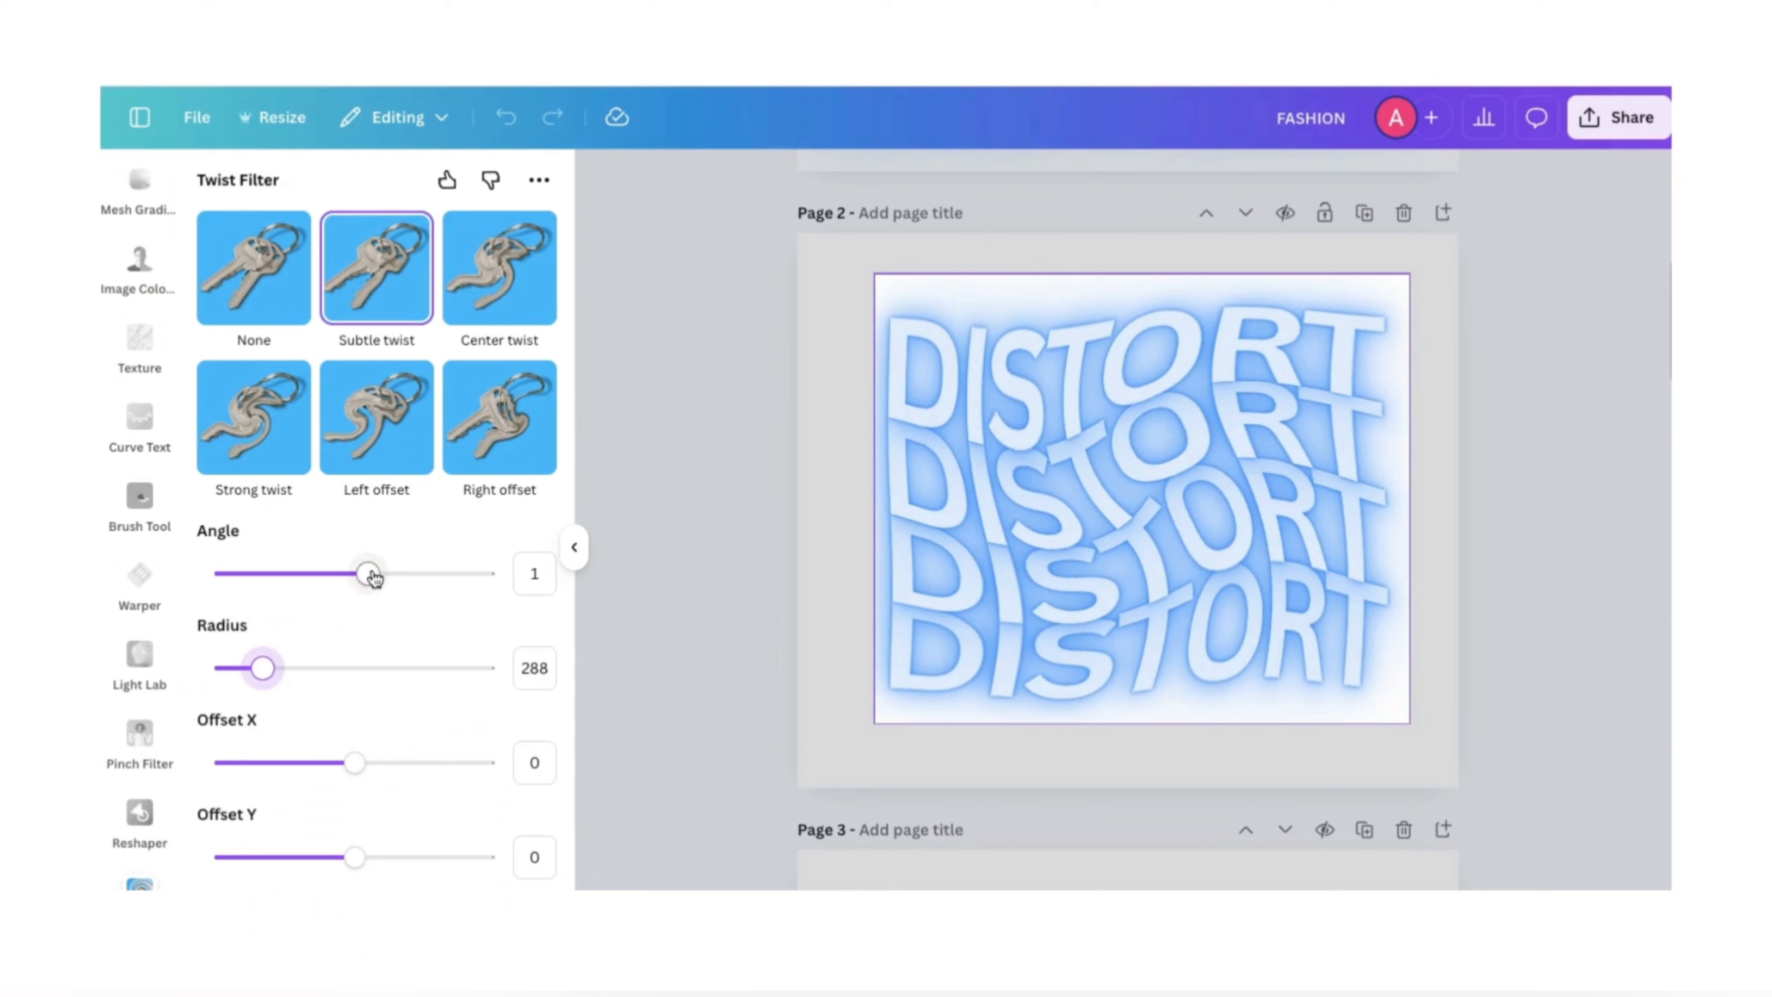
pyautogui.moveTo(372, 576); pyautogui.dragTo(386, 578)
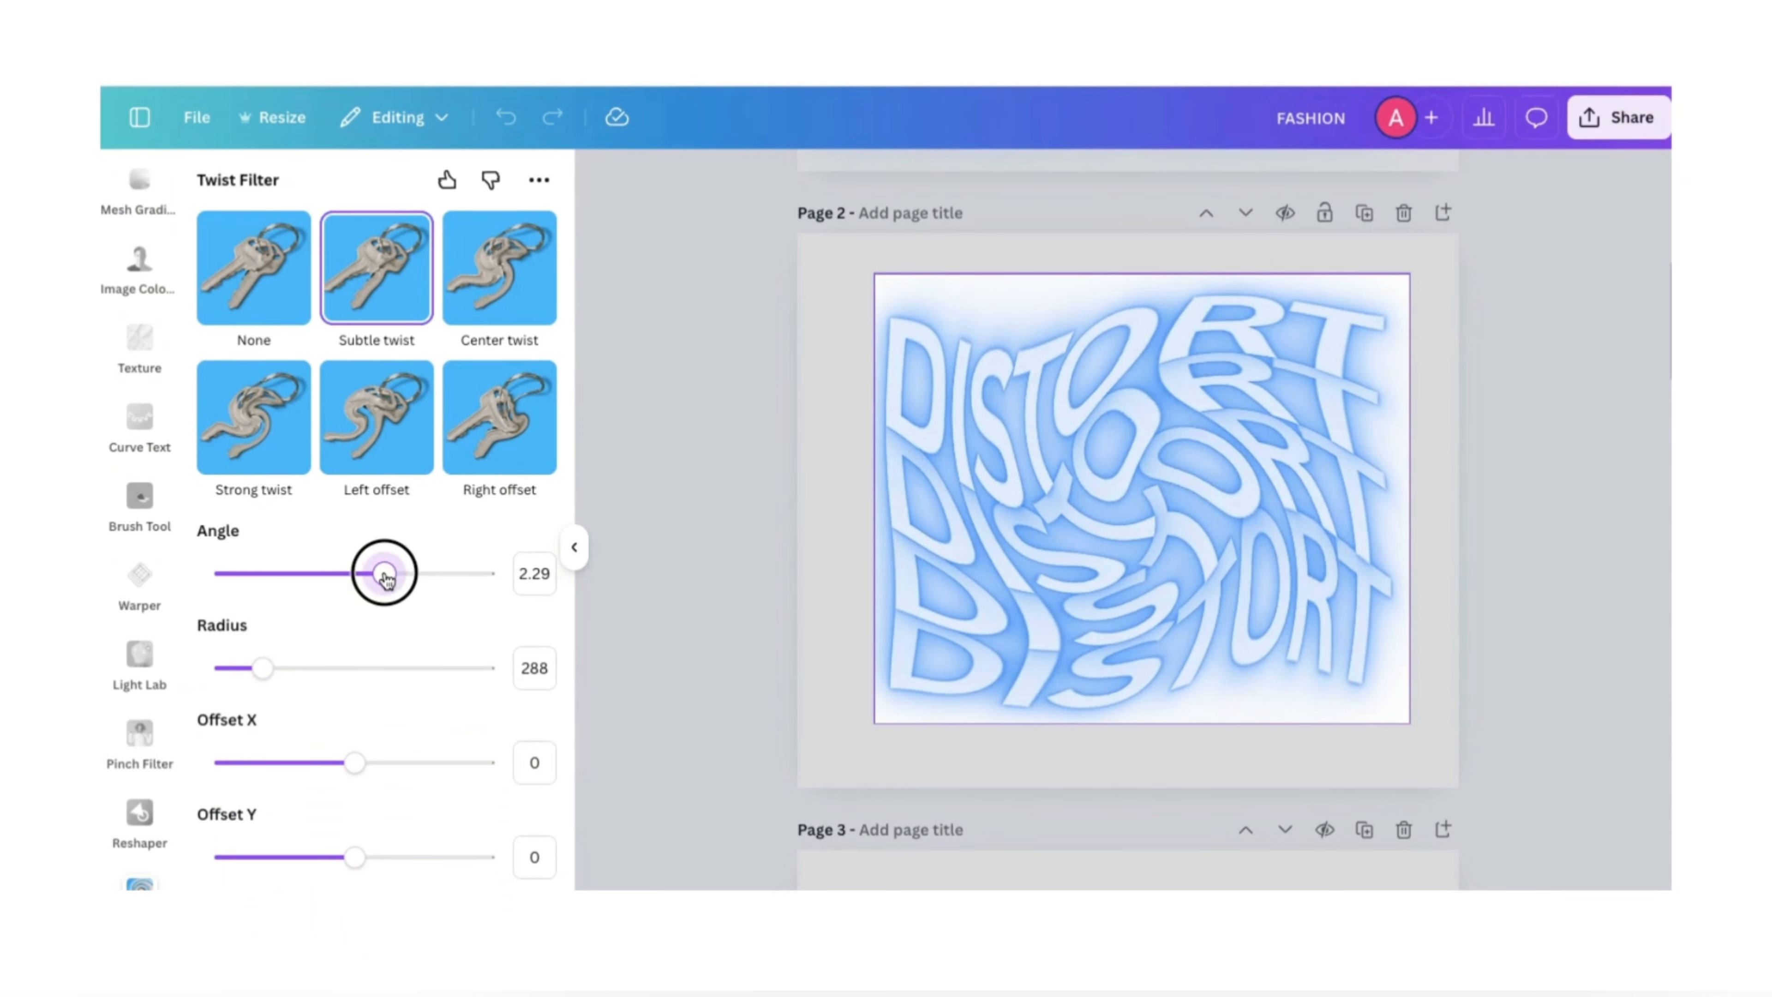
pyautogui.moveTo(263, 668); pyautogui.dragTo(259, 675)
pyautogui.moveTo(391, 587); pyautogui.dragTo(391, 587)
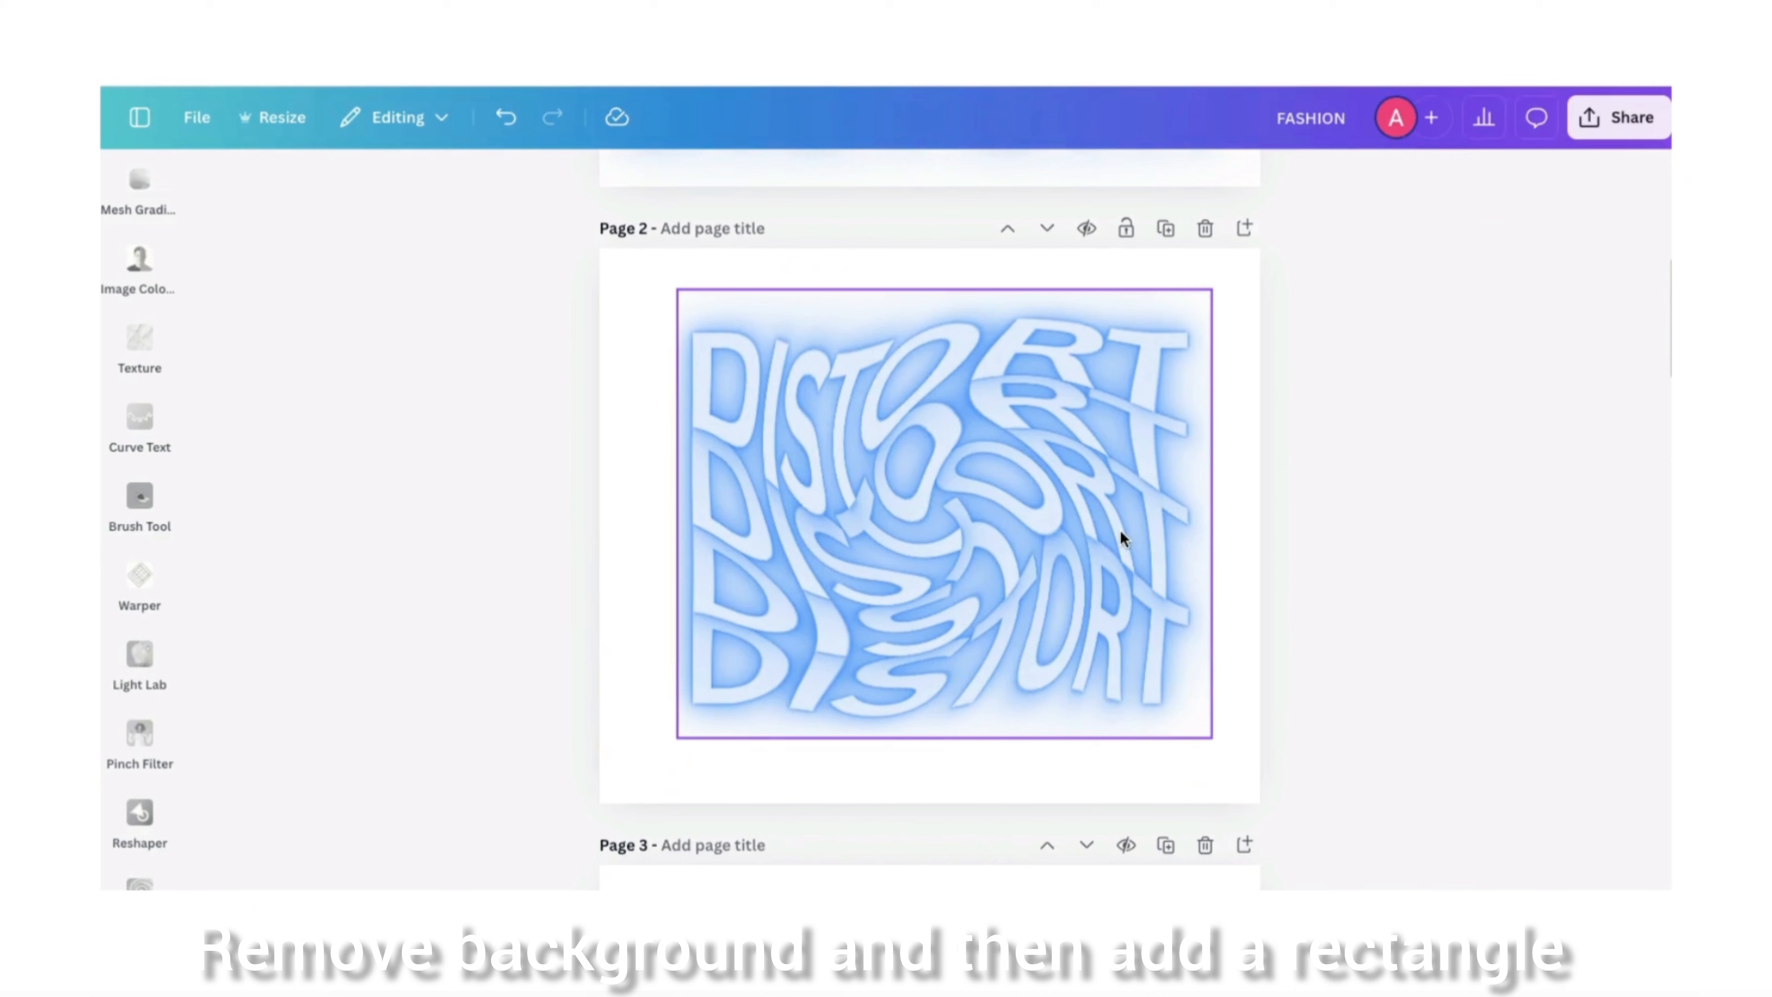
# - Remove the twisted image's background and place a dark blue rectangle, about 813 by 637 px, behind the lettering
pyautogui.click(1121, 533)
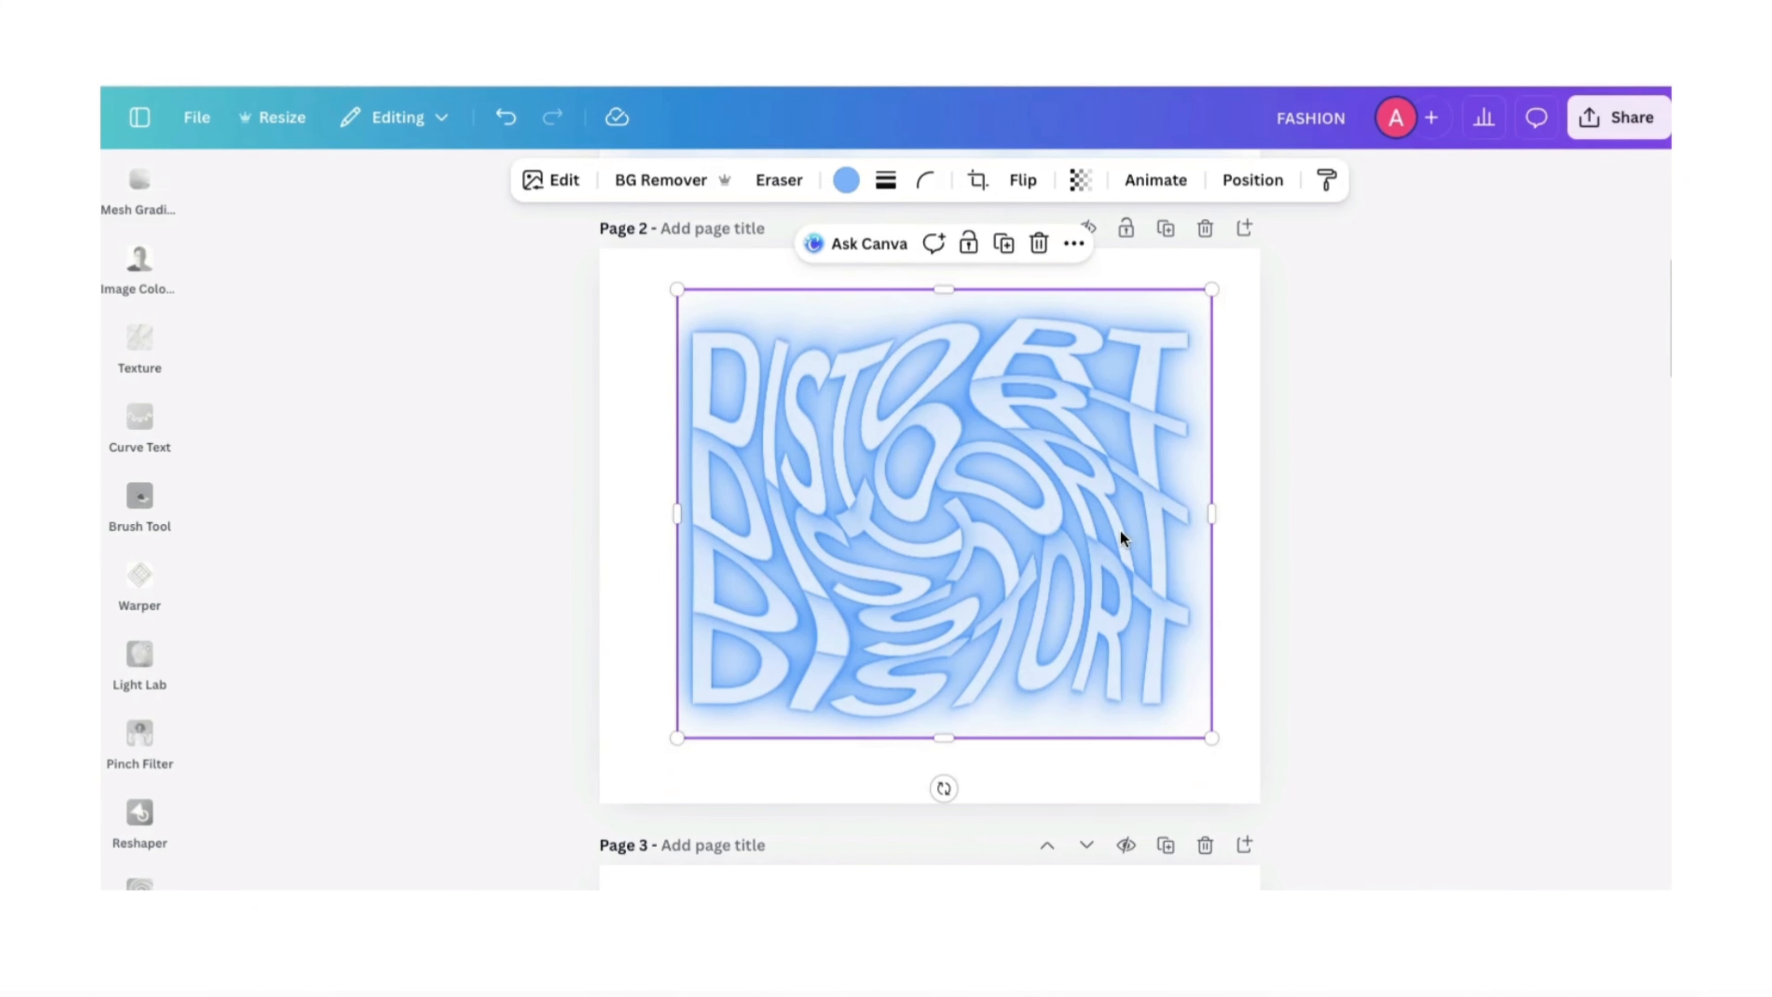
pyautogui.click(641, 181)
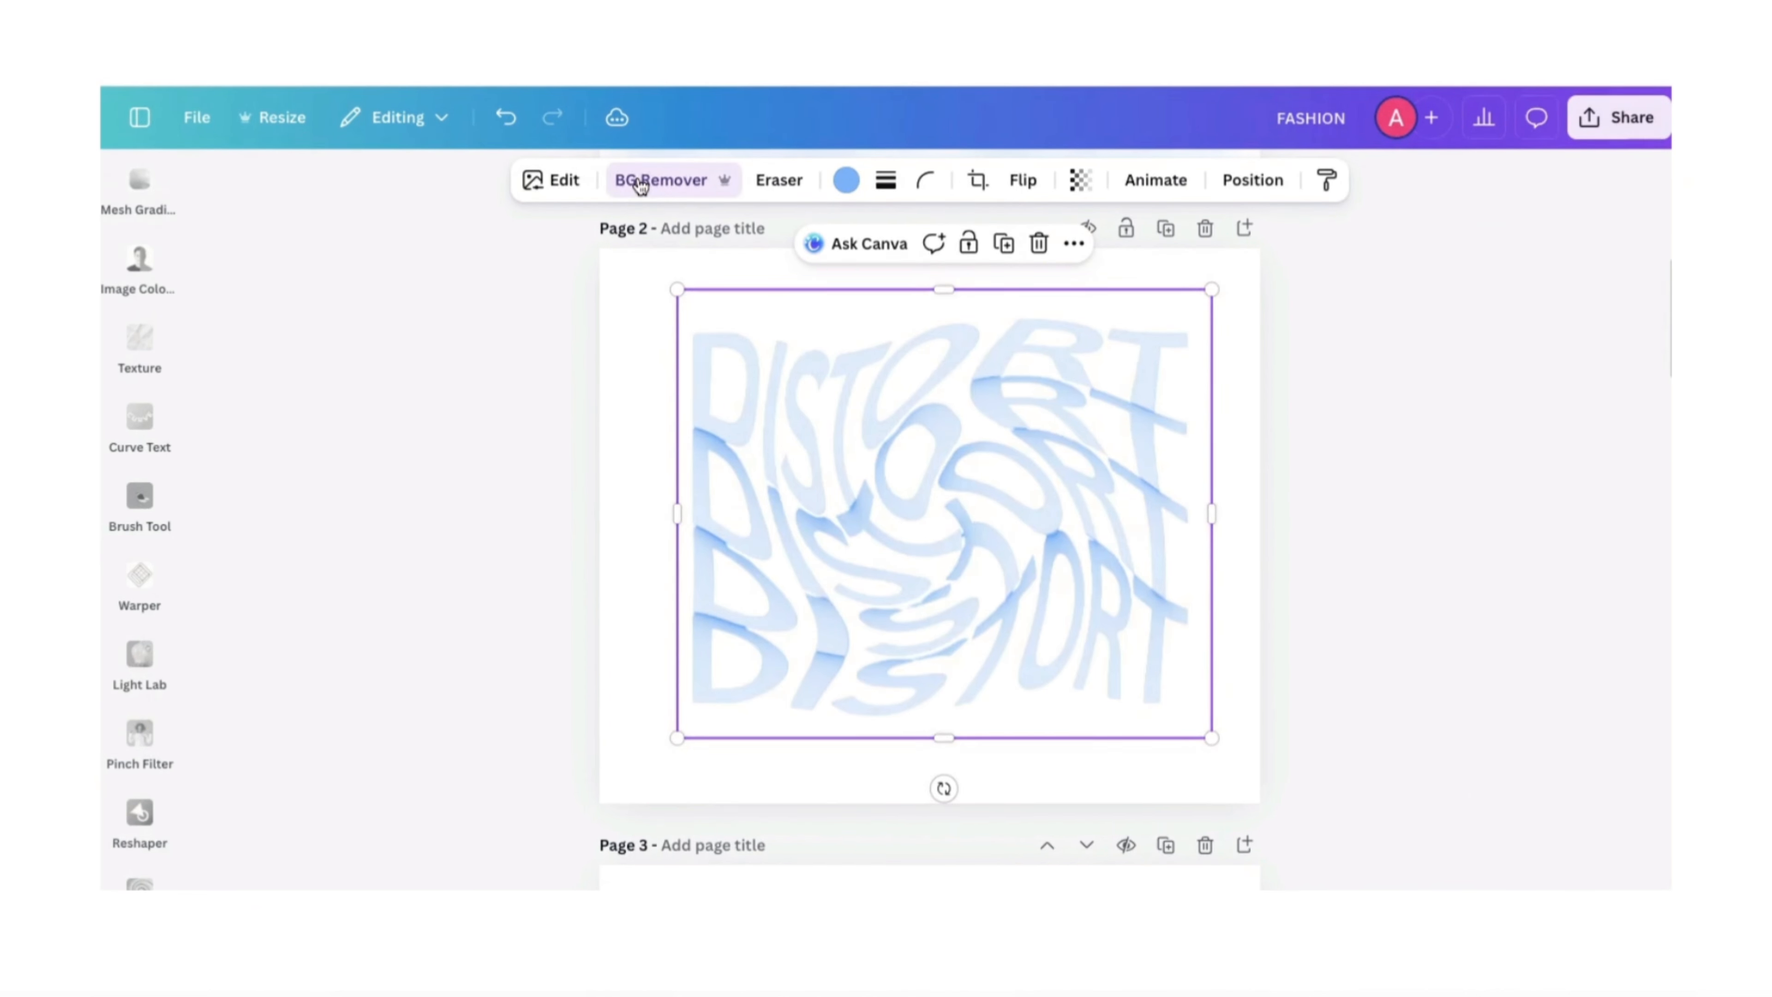
pyautogui.press('r')
pyautogui.moveTo(842, 437); pyautogui.dragTo(655, 288)
pyautogui.moveTo(1010, 608); pyautogui.dragTo(1229, 738)
pyautogui.click(1390, 182)
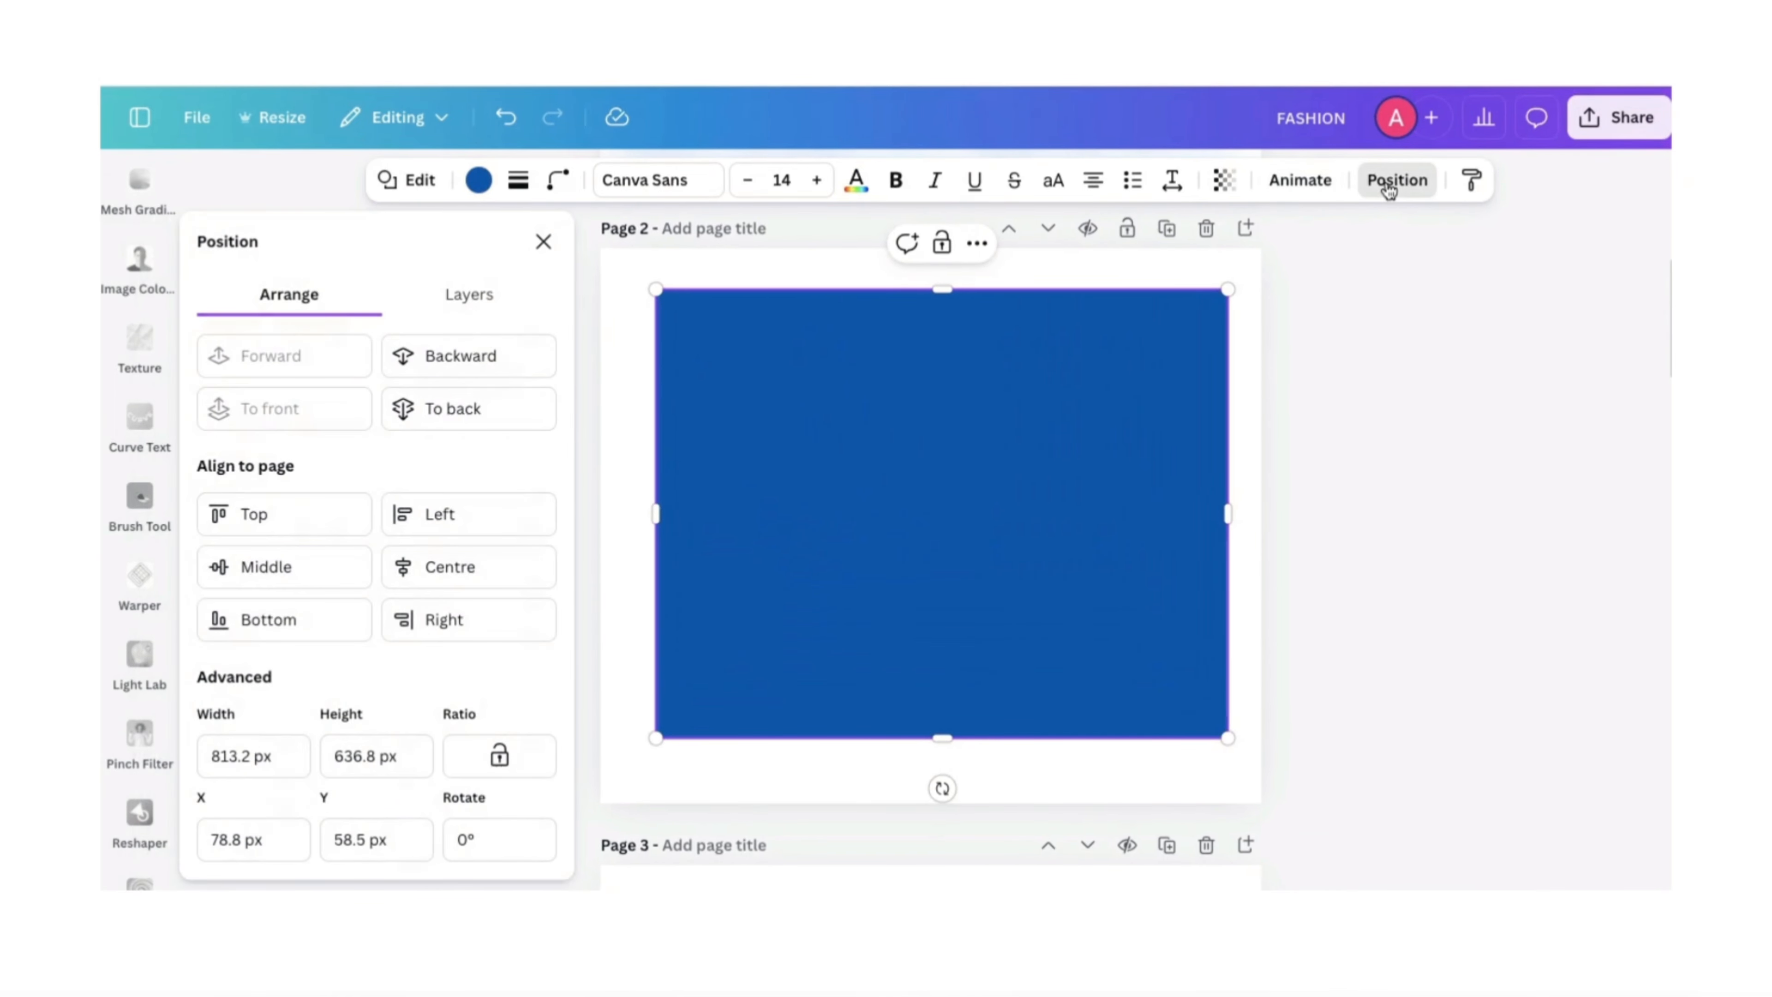
pyautogui.click(469, 356)
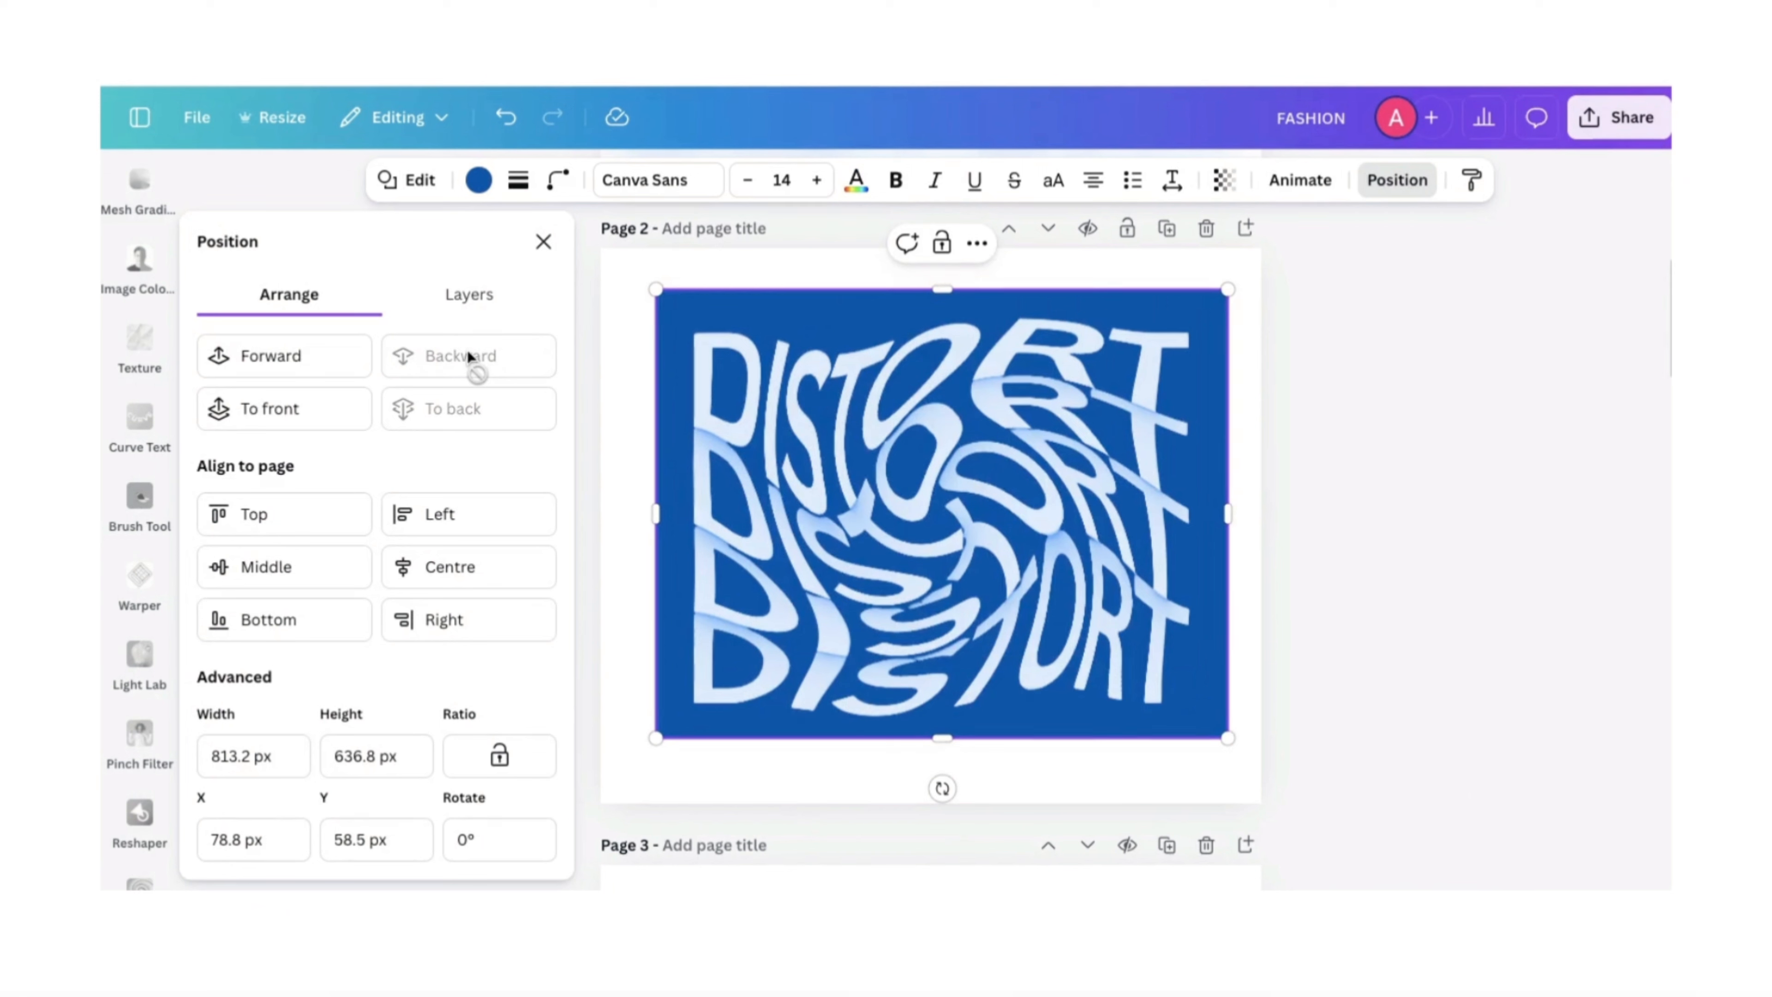
# - Round the corners of the background rectangle to 52
pyautogui.click(557, 180)
pyautogui.moveTo(444, 269); pyautogui.dragTo(534, 282)
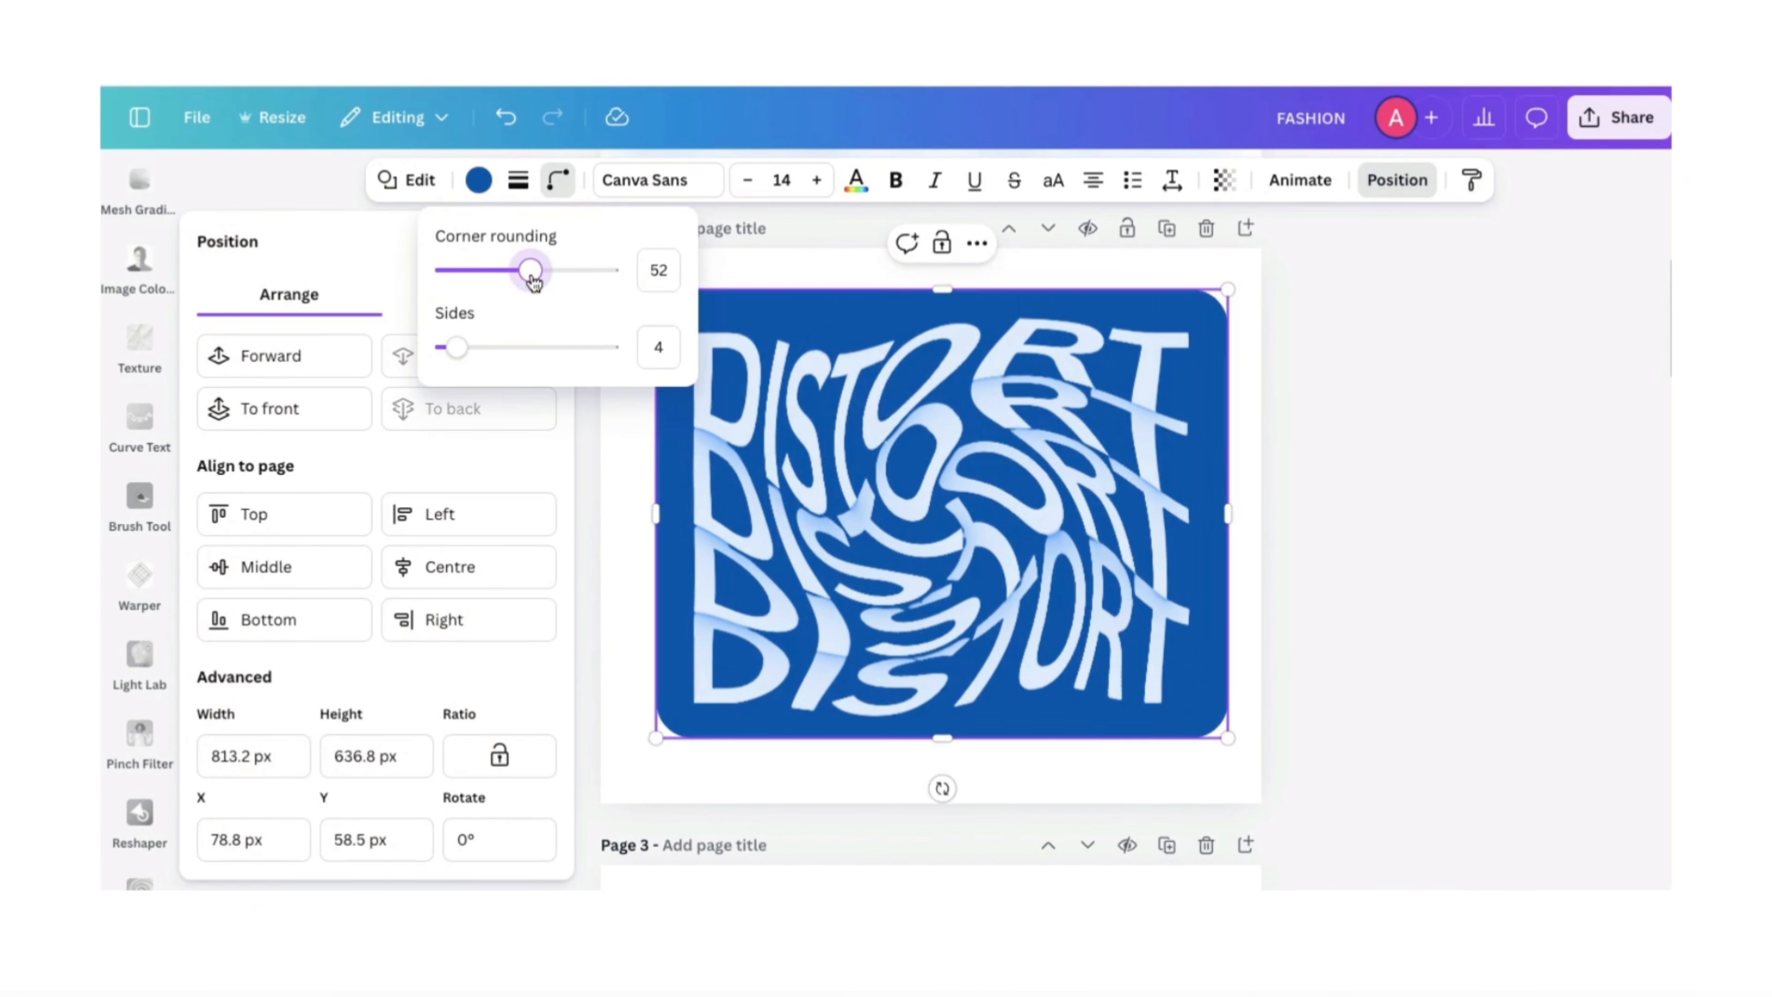
pyautogui.click(1479, 272)
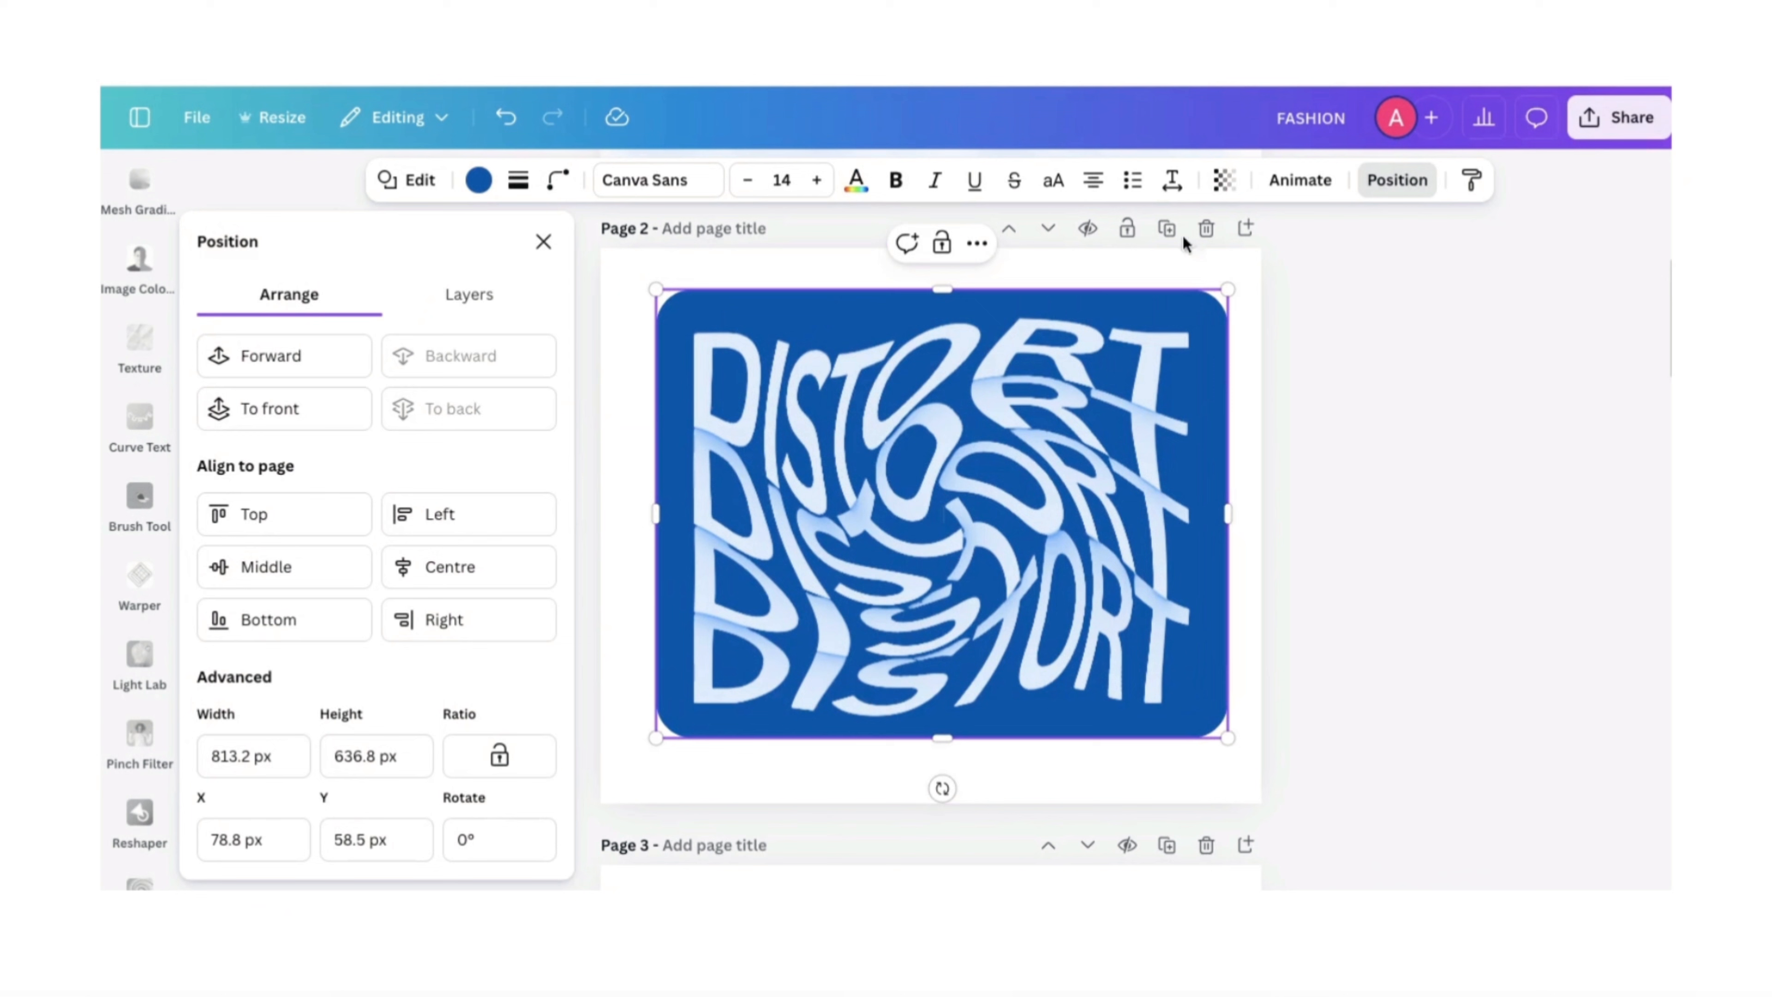
# - Recolour the background rectangle, trying vivid neon pink #f65xf0 and settling on Magenta #ed6db1
pyautogui.click(477, 180)
pyautogui.click(481, 405)
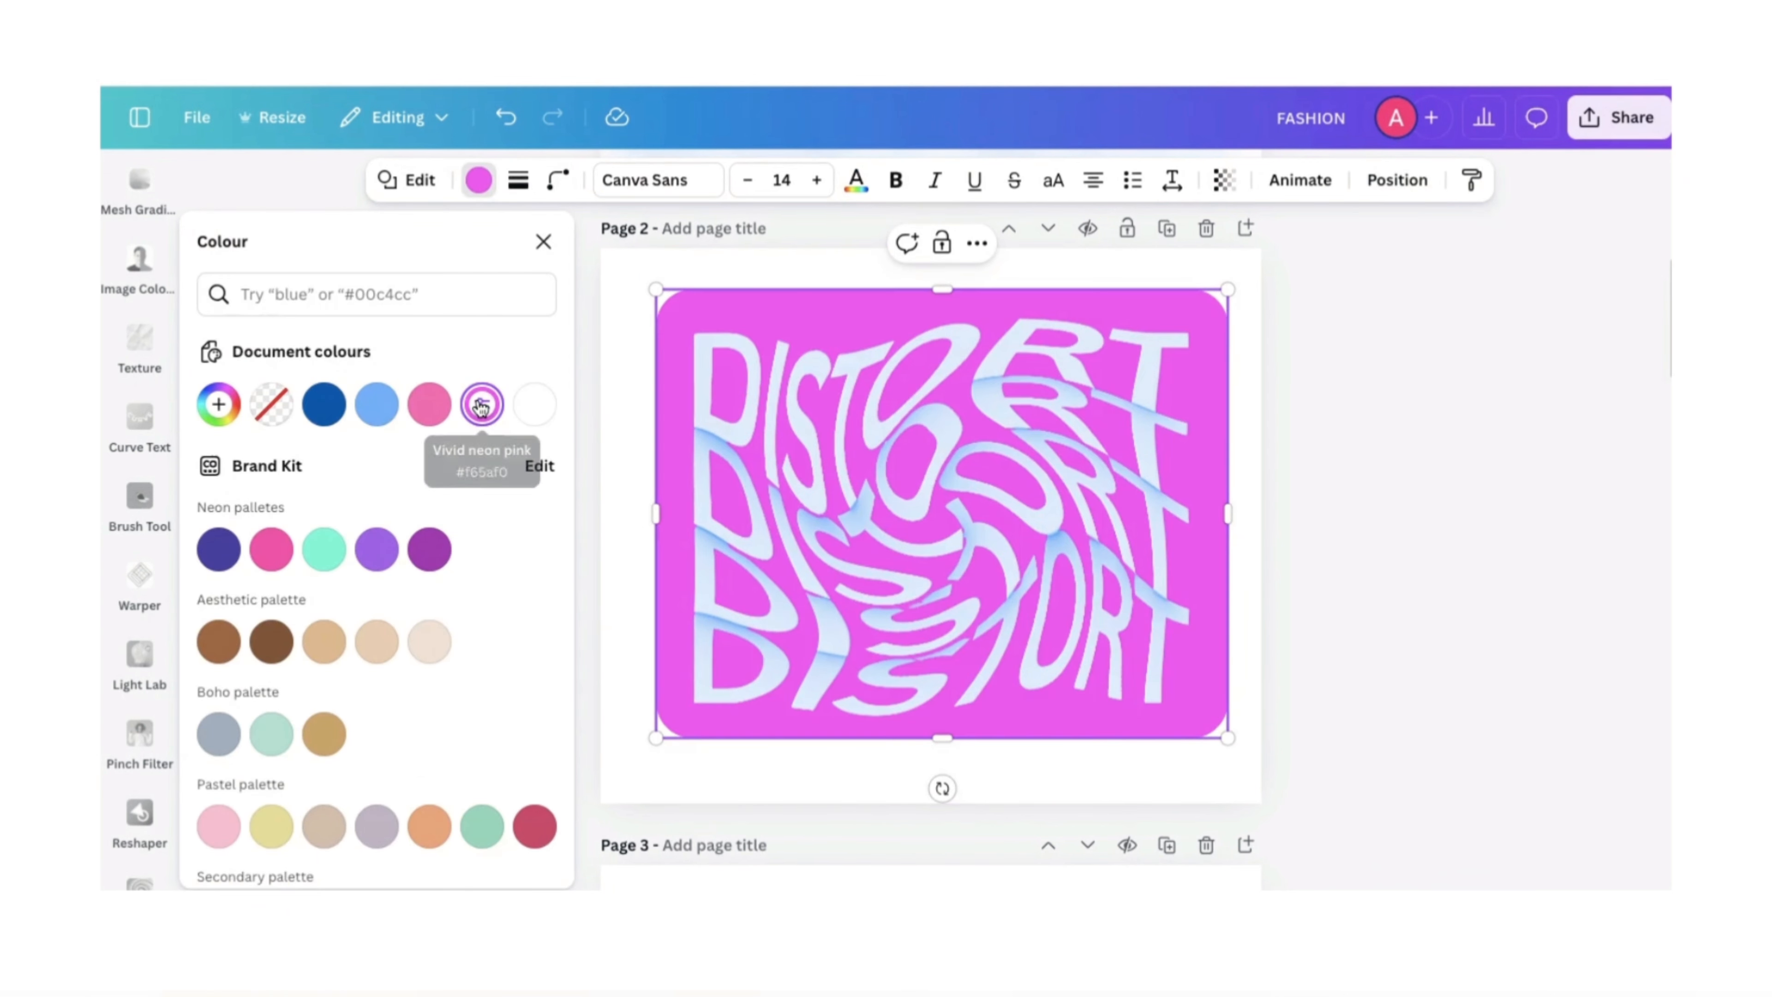
pyautogui.click(429, 405)
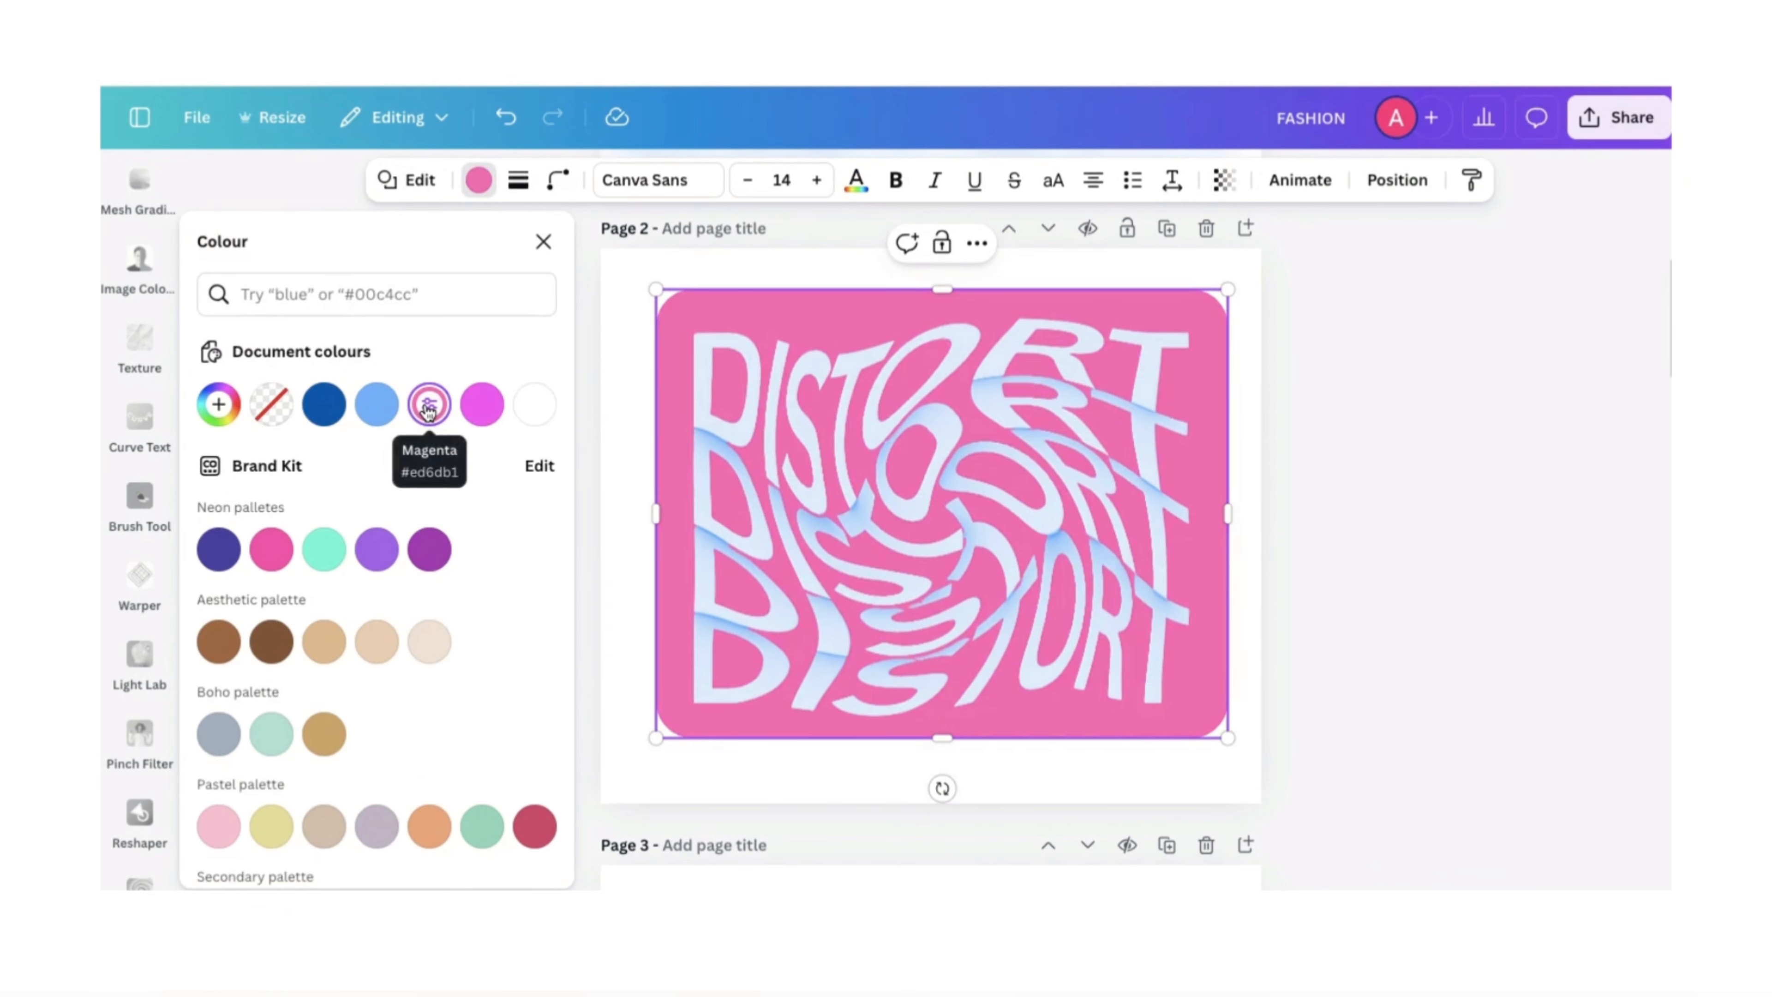
pyautogui.click(544, 242)
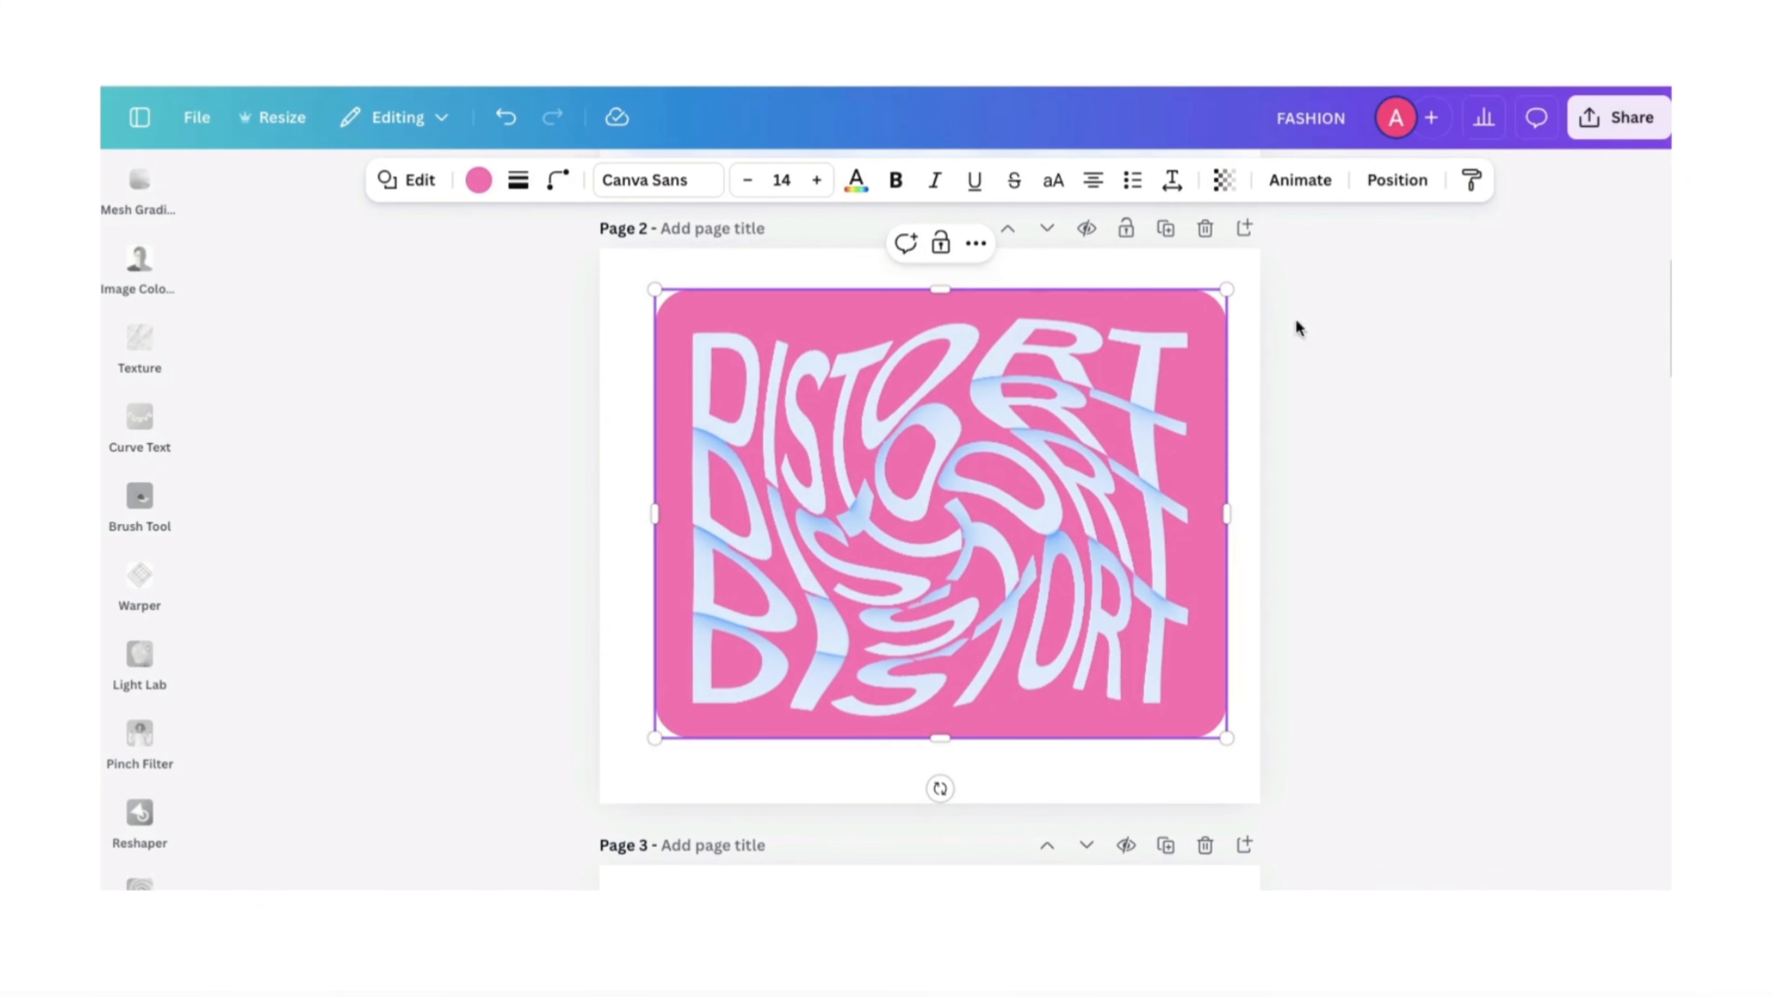
pyautogui.click(1398, 349)
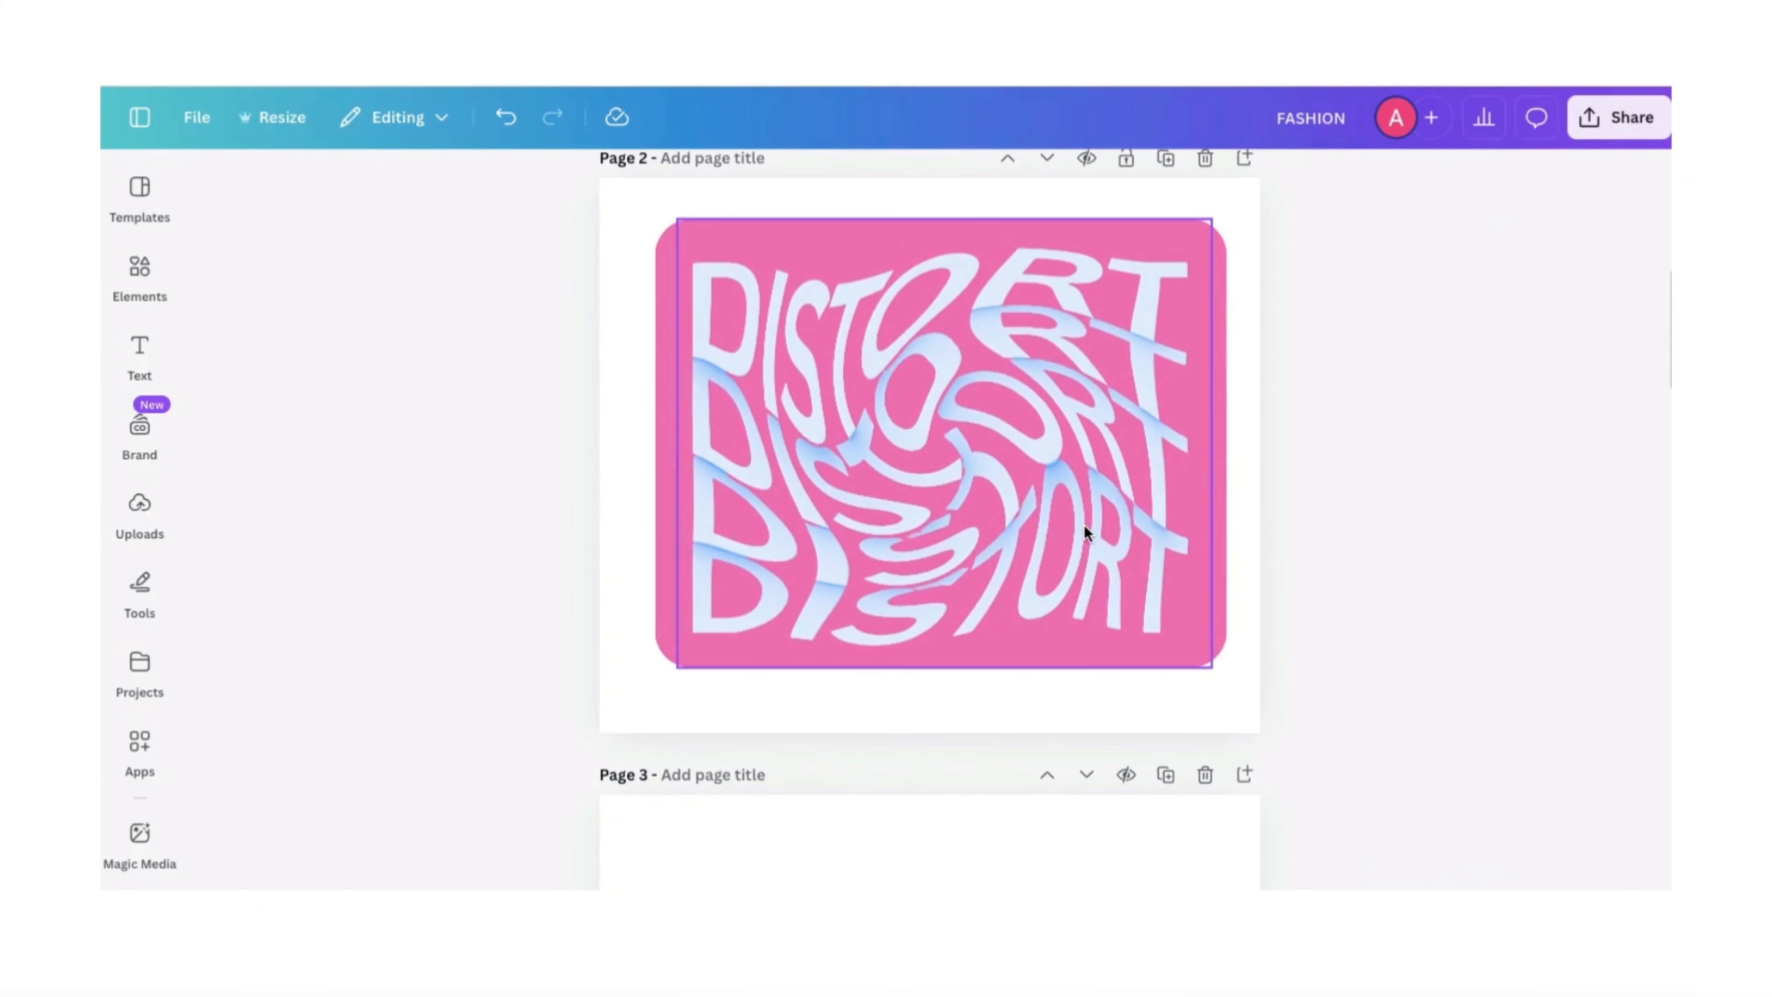
# - Paste the copied portrait photo over the DISTORT lettering, enlarge it slightly and remove its background
pyautogui.click(1084, 524)
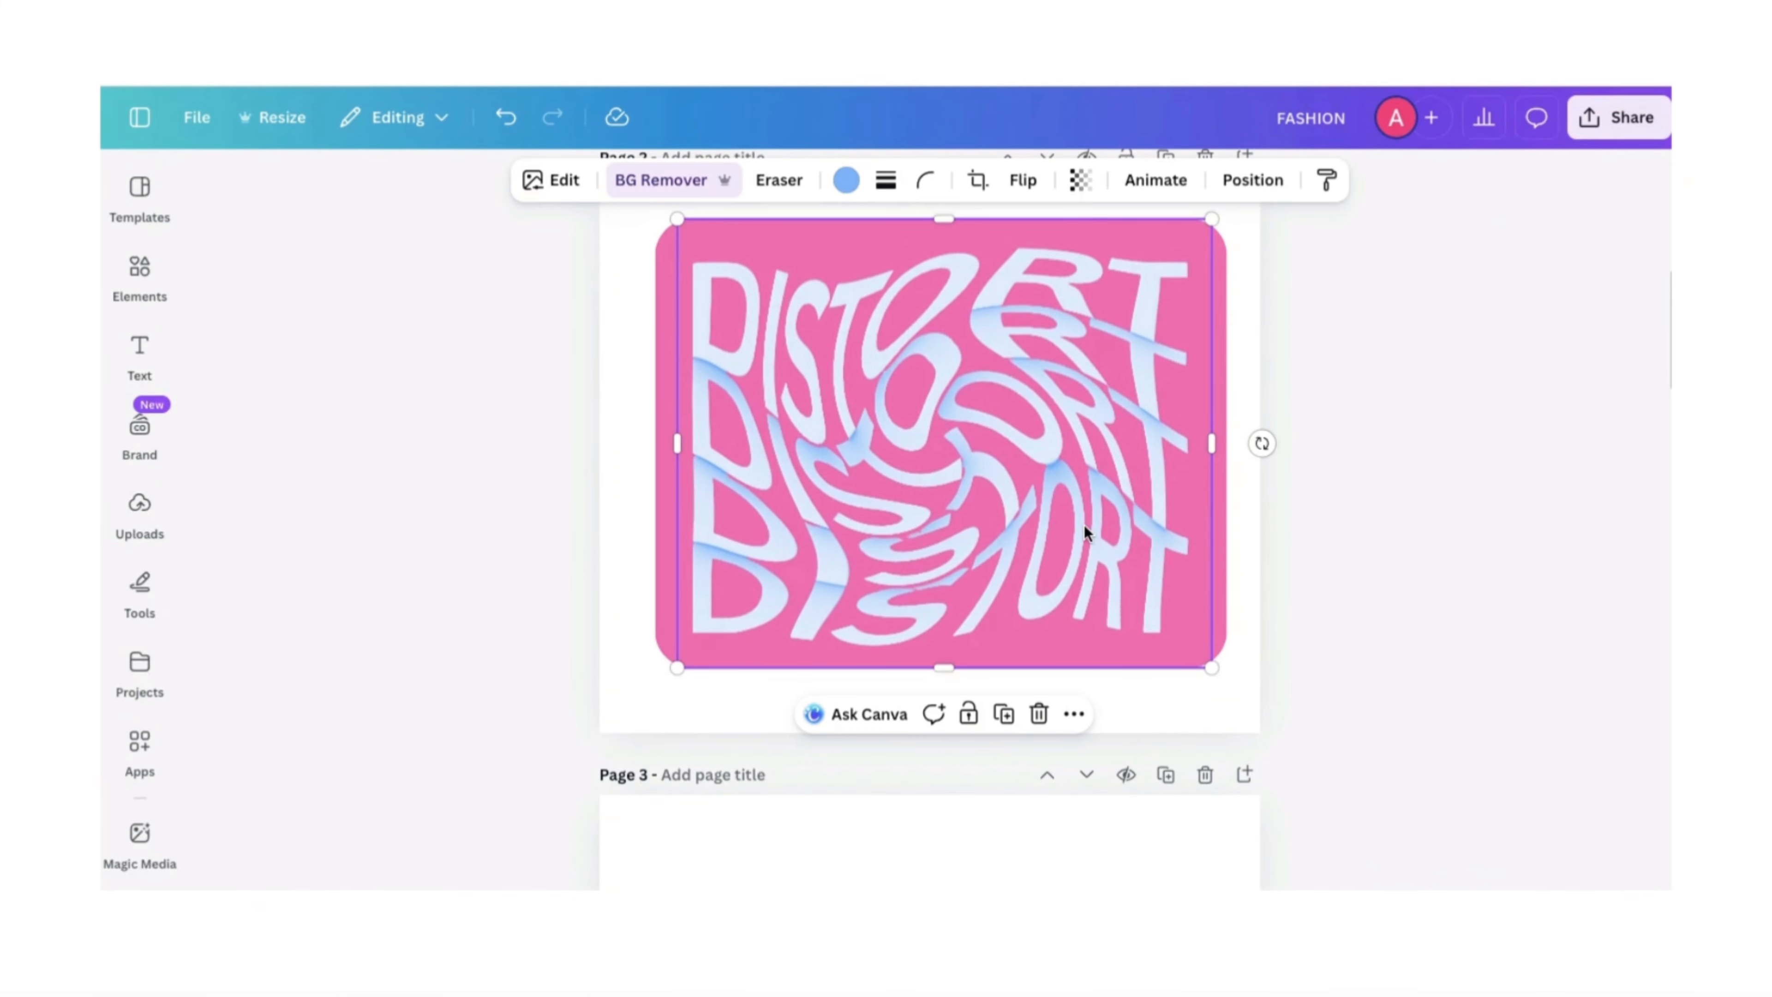
pyautogui.press('super+v')
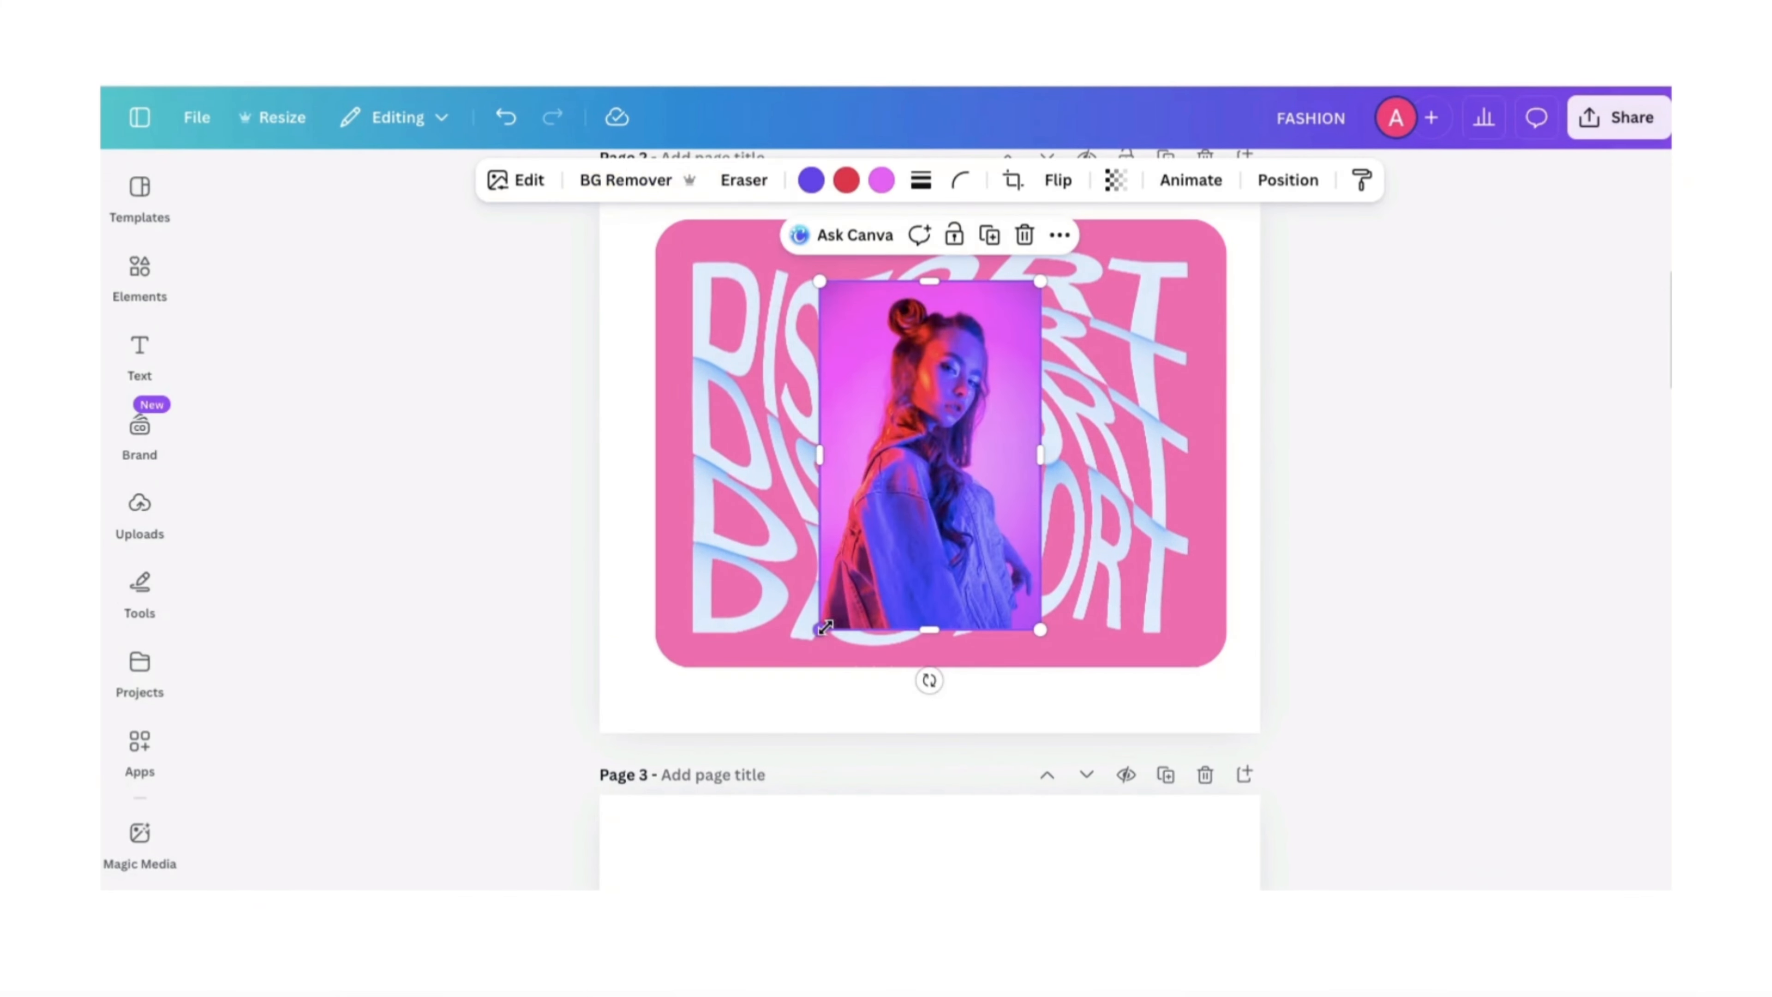
pyautogui.moveTo(820, 629); pyautogui.dragTo(796, 667)
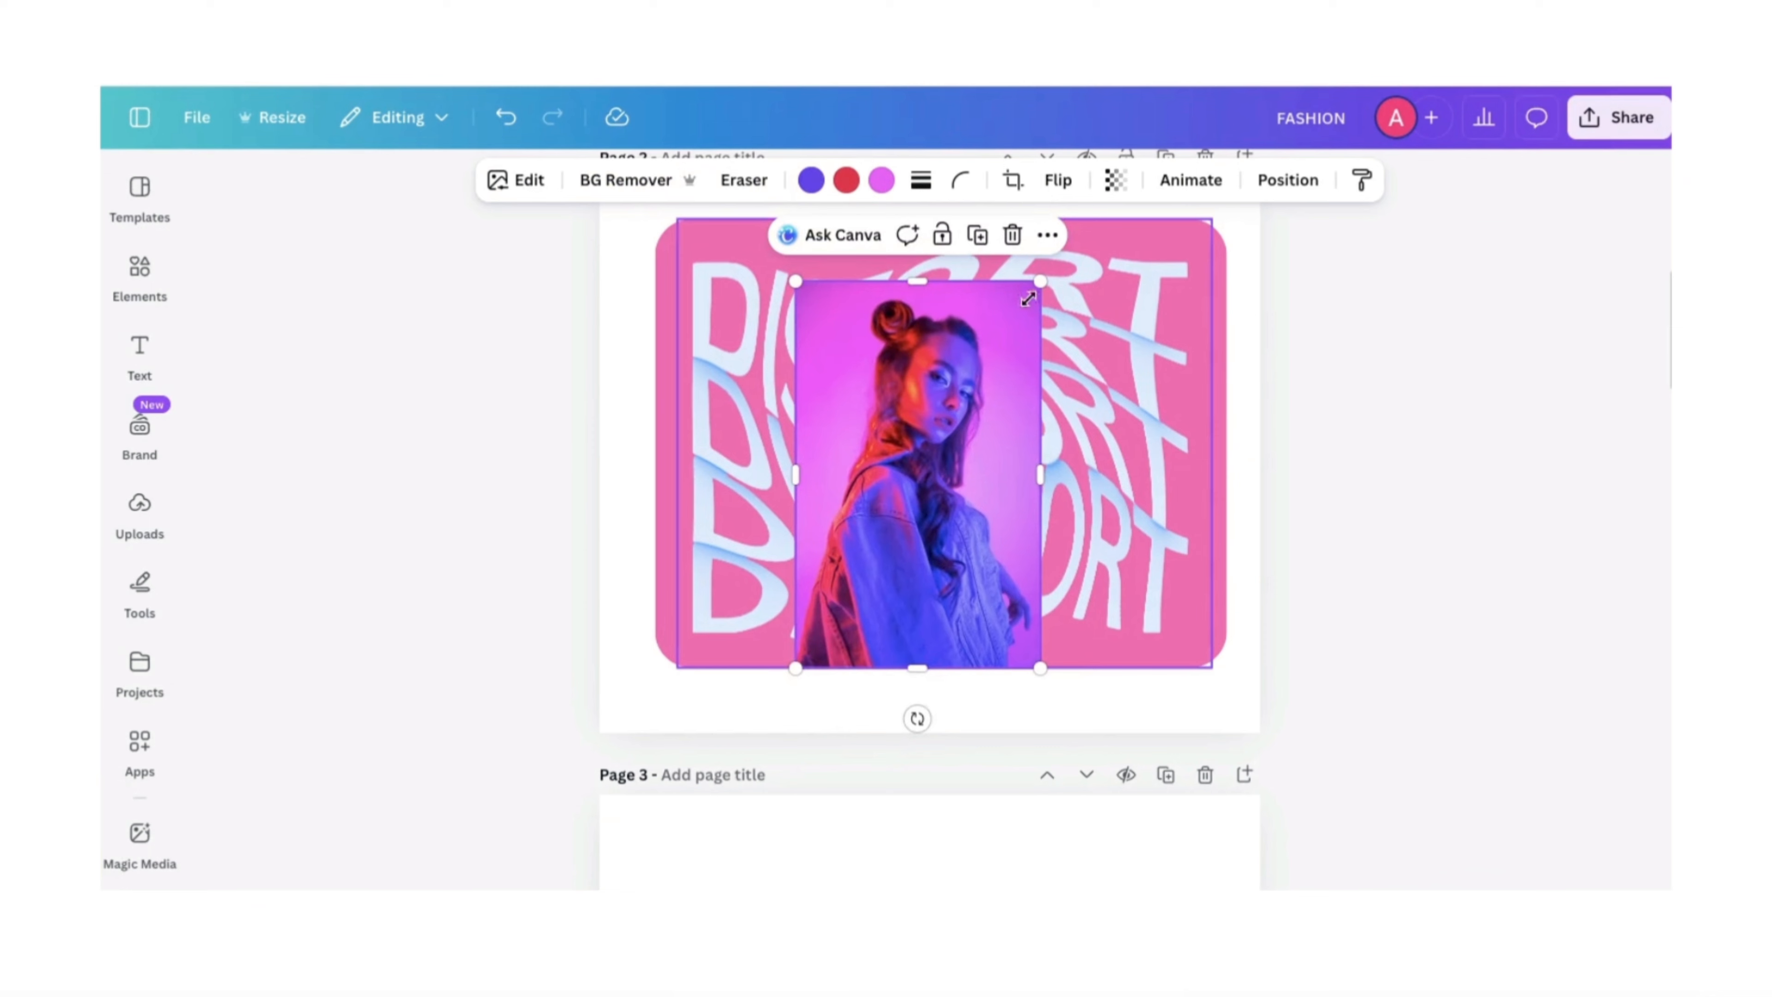
pyautogui.click(633, 181)
# - Centre the portrait cutout over the lettering and enlarge it a little, with its base on the rectangle's lower edge
pyautogui.moveTo(956, 450); pyautogui.dragTo(1013, 458)
pyautogui.moveTo(1097, 290); pyautogui.dragTo(1110, 266)
pyautogui.moveTo(947, 434); pyautogui.dragTo(947, 425)
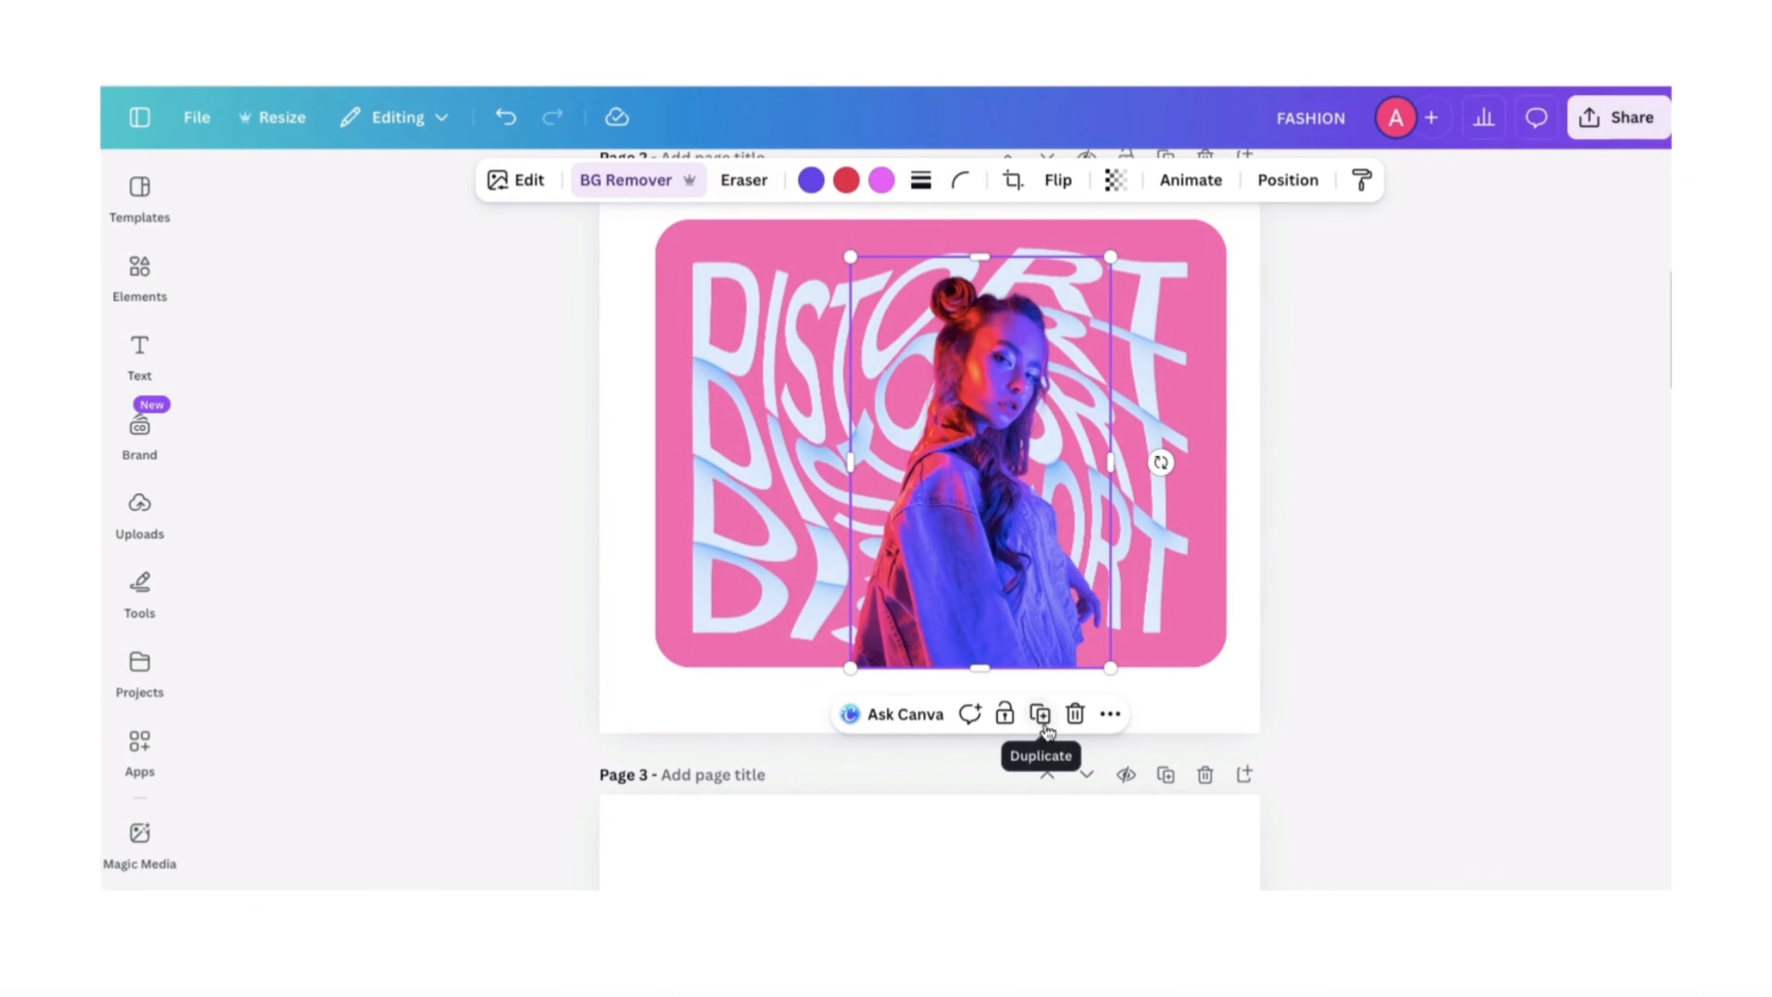
# - Duplicate the portrait cutout and blur the whole copy at intensity 71
pyautogui.click(1040, 713)
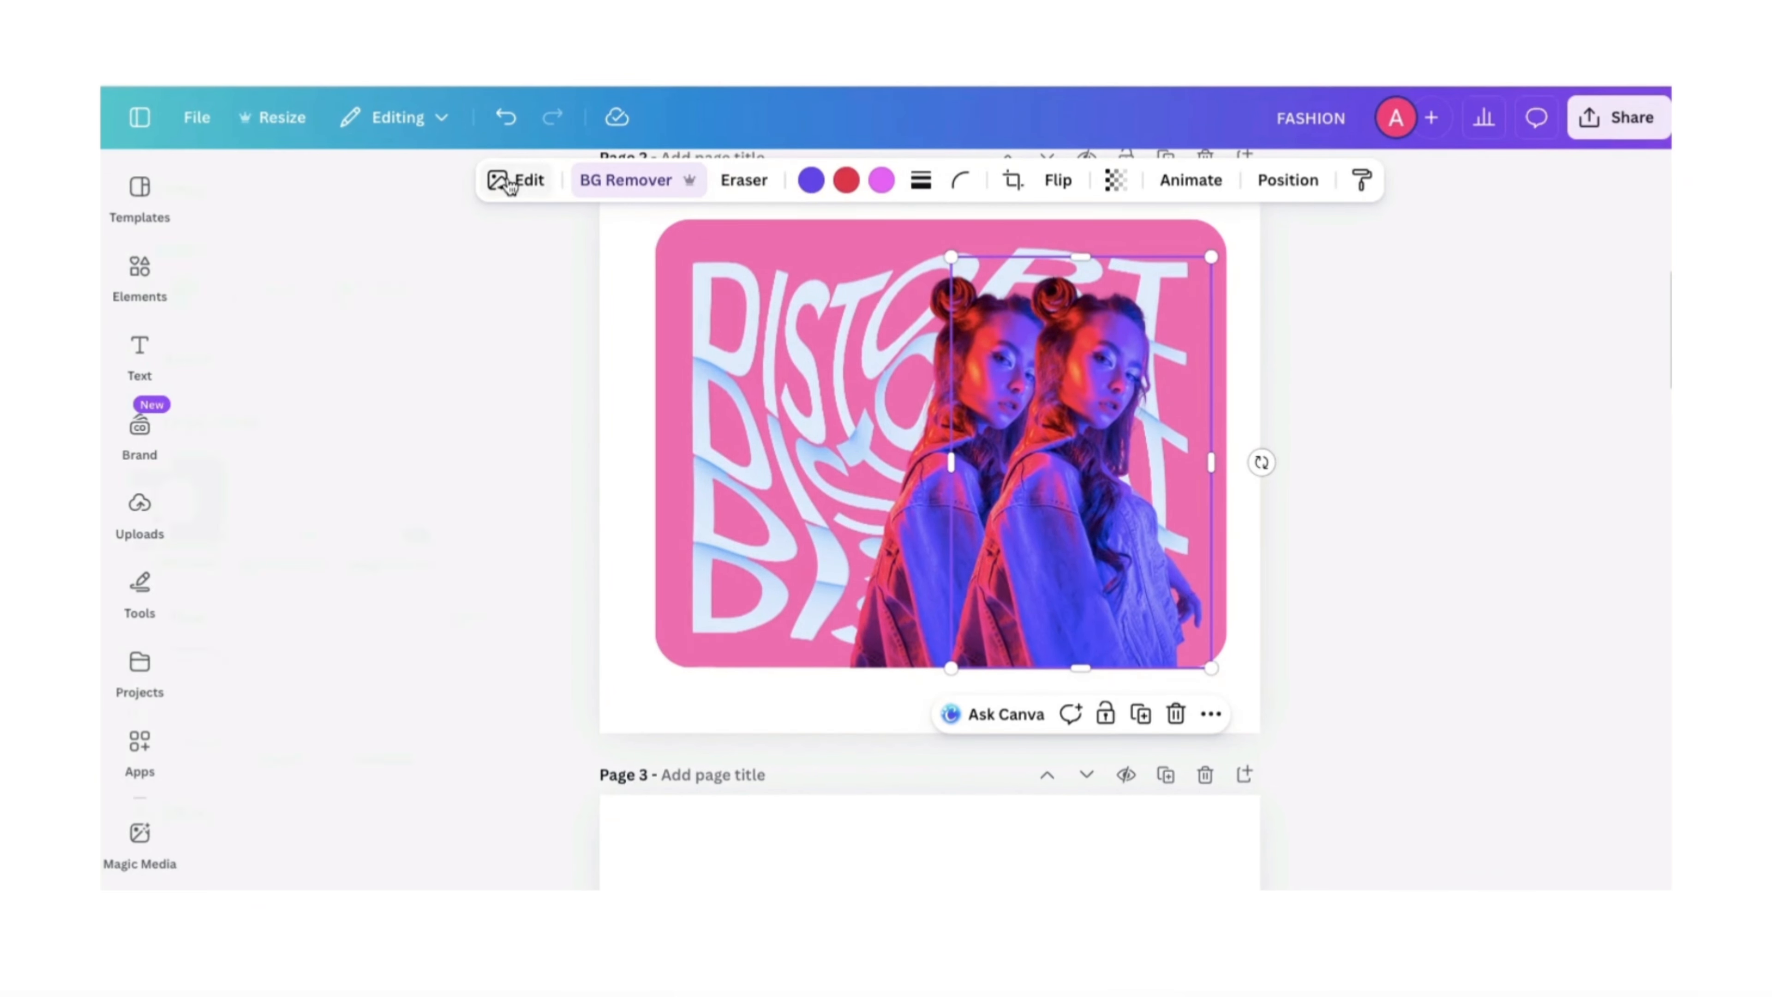
pyautogui.click(517, 180)
pyautogui.scroll(-5, 432, 657)
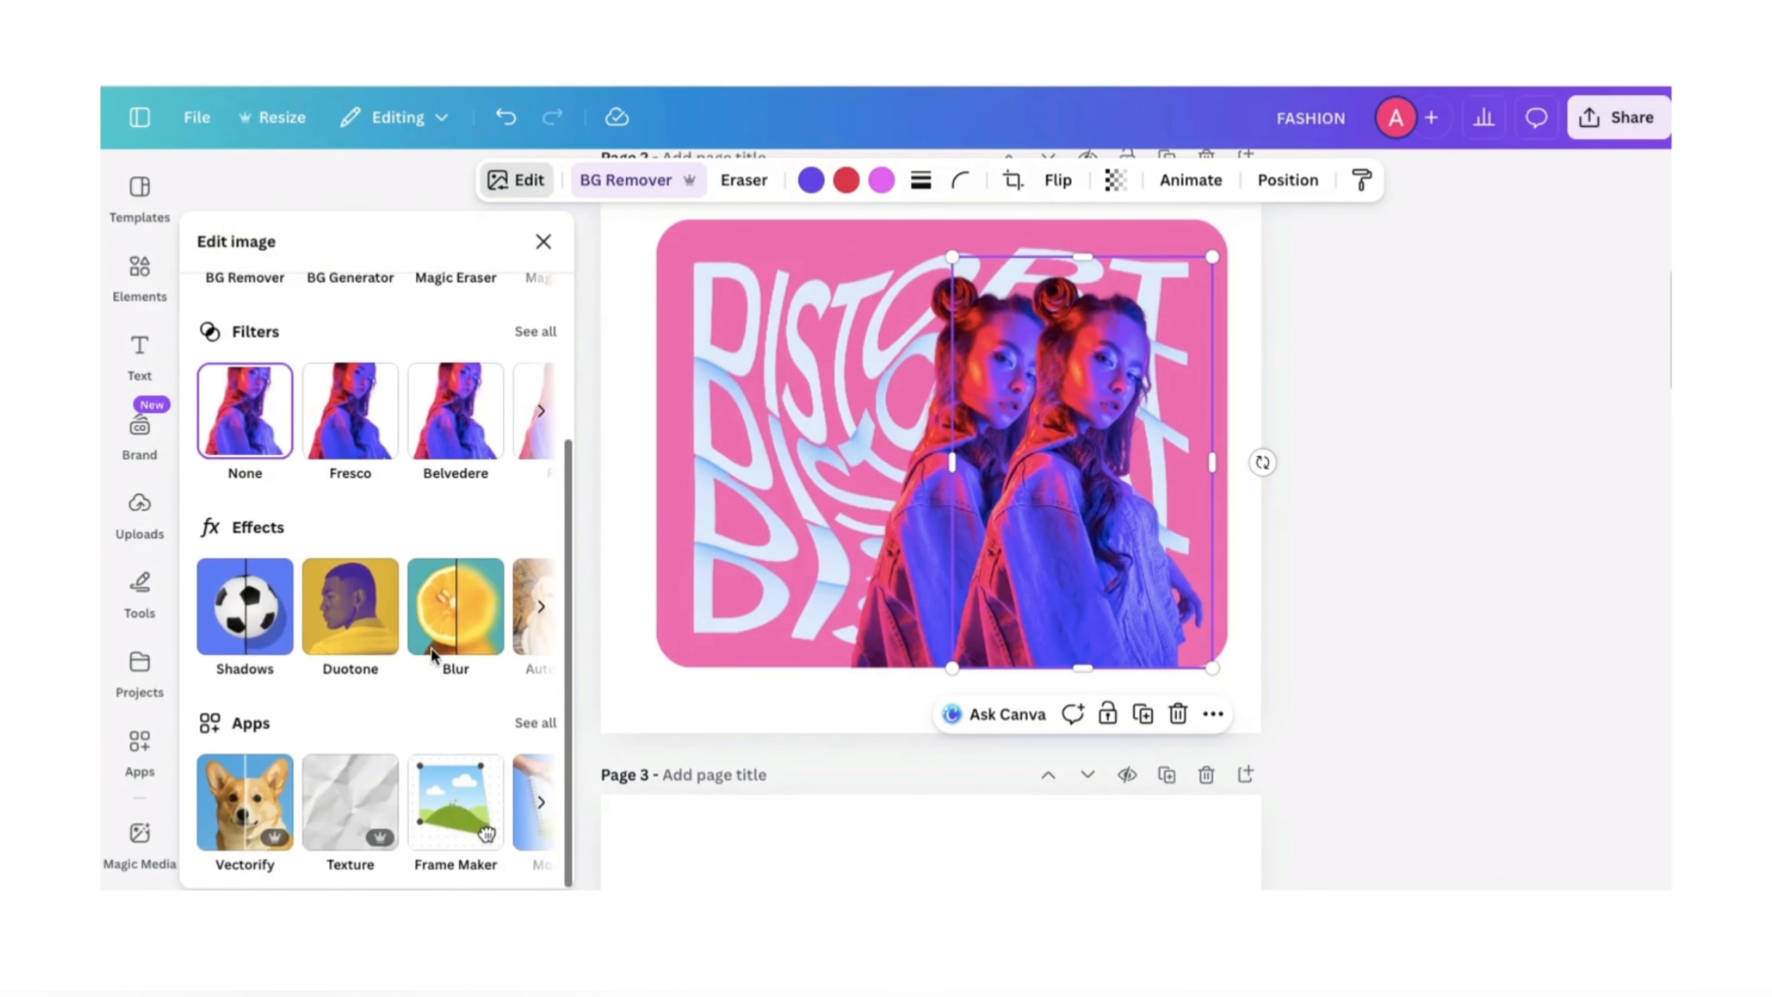
pyautogui.click(468, 625)
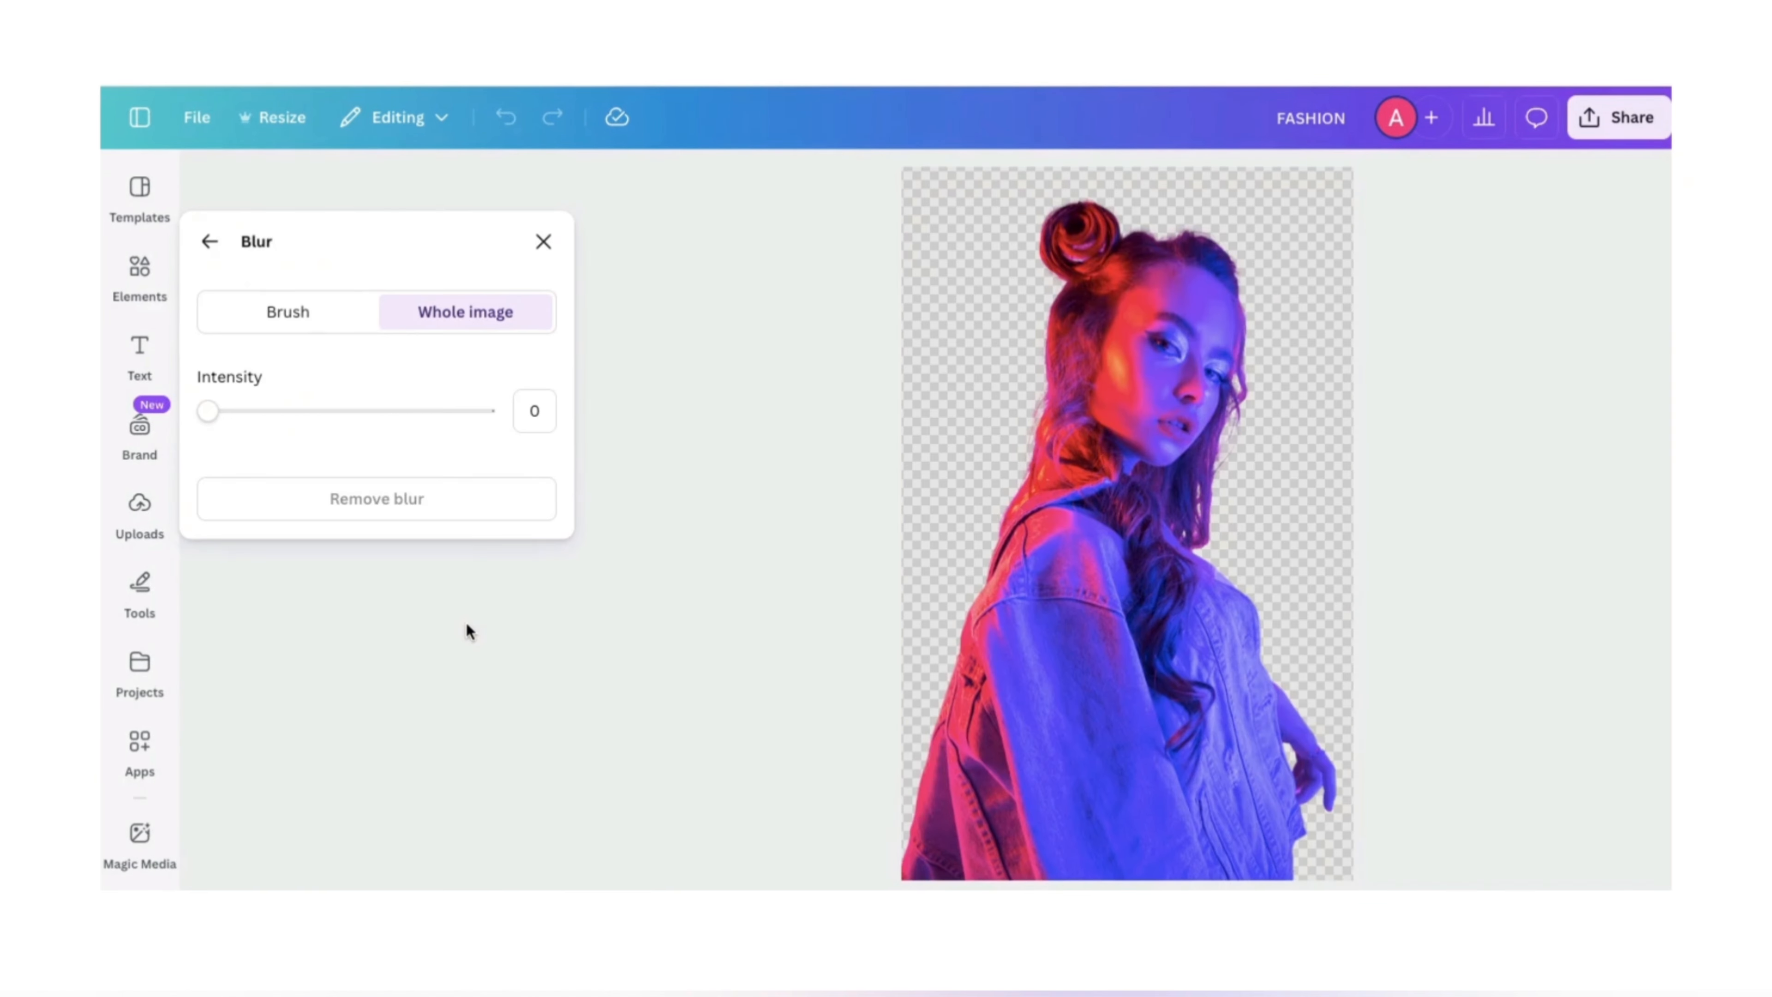
pyautogui.click(386, 412)
pyautogui.moveTo(386, 412); pyautogui.dragTo(407, 420)
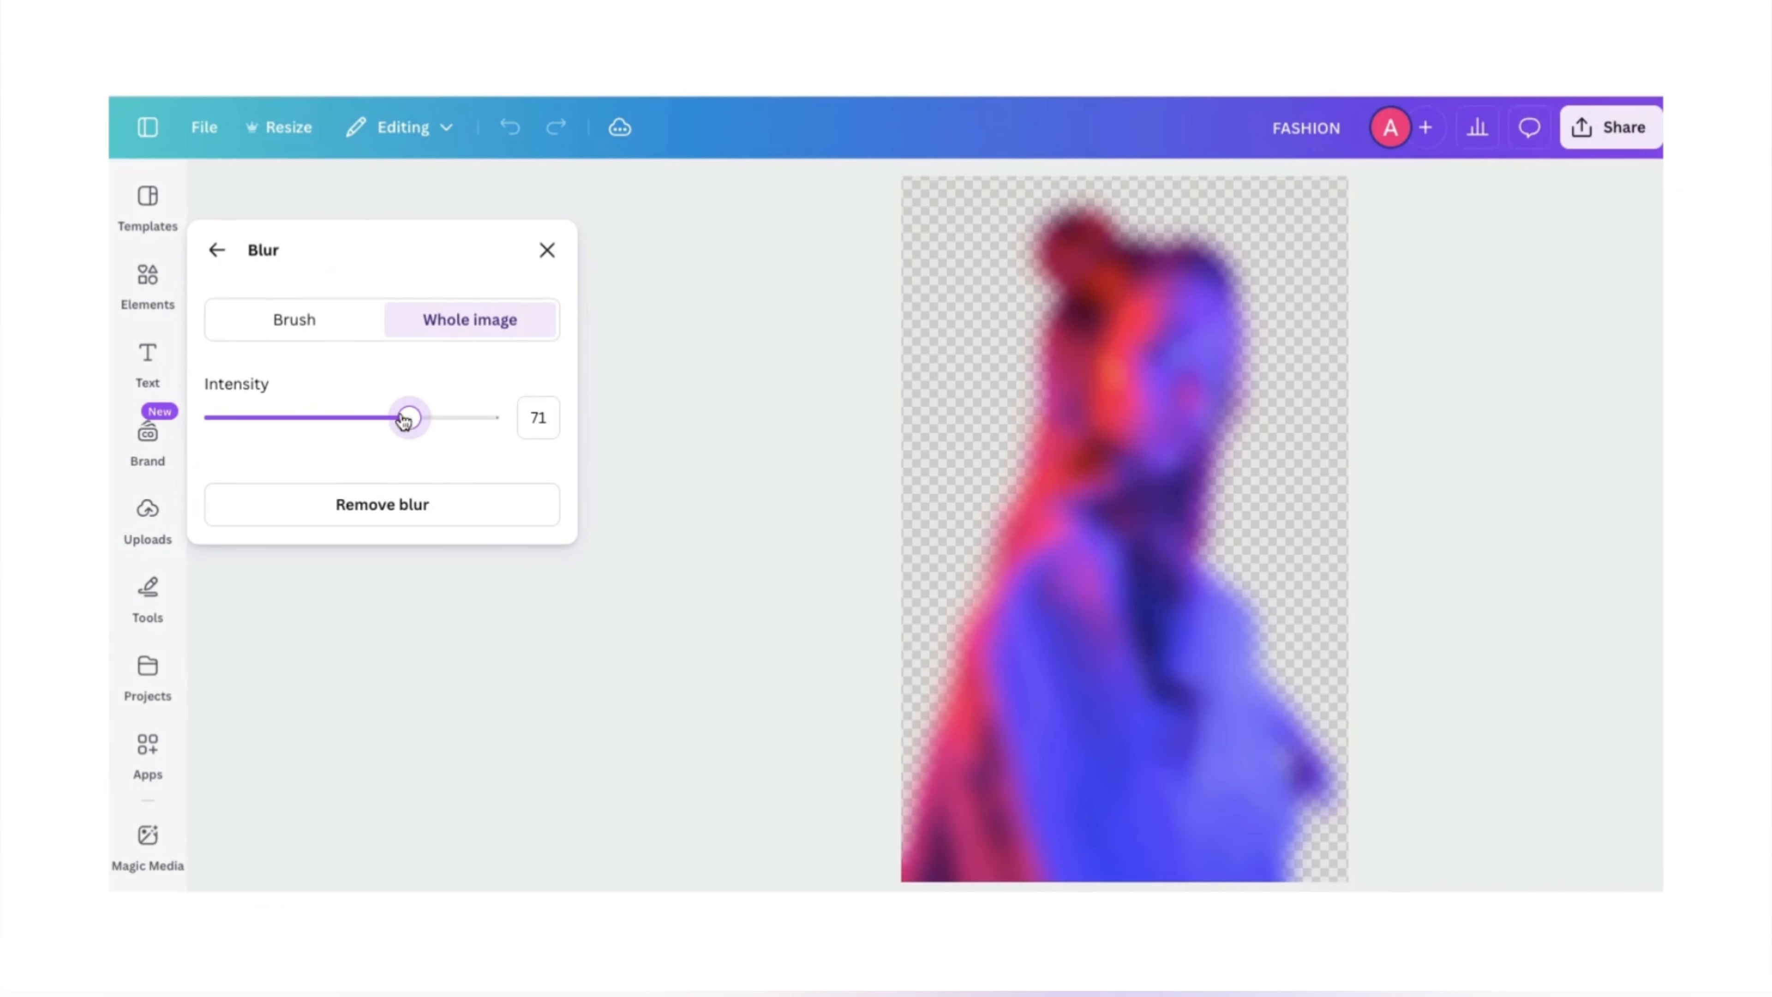
pyautogui.click(549, 250)
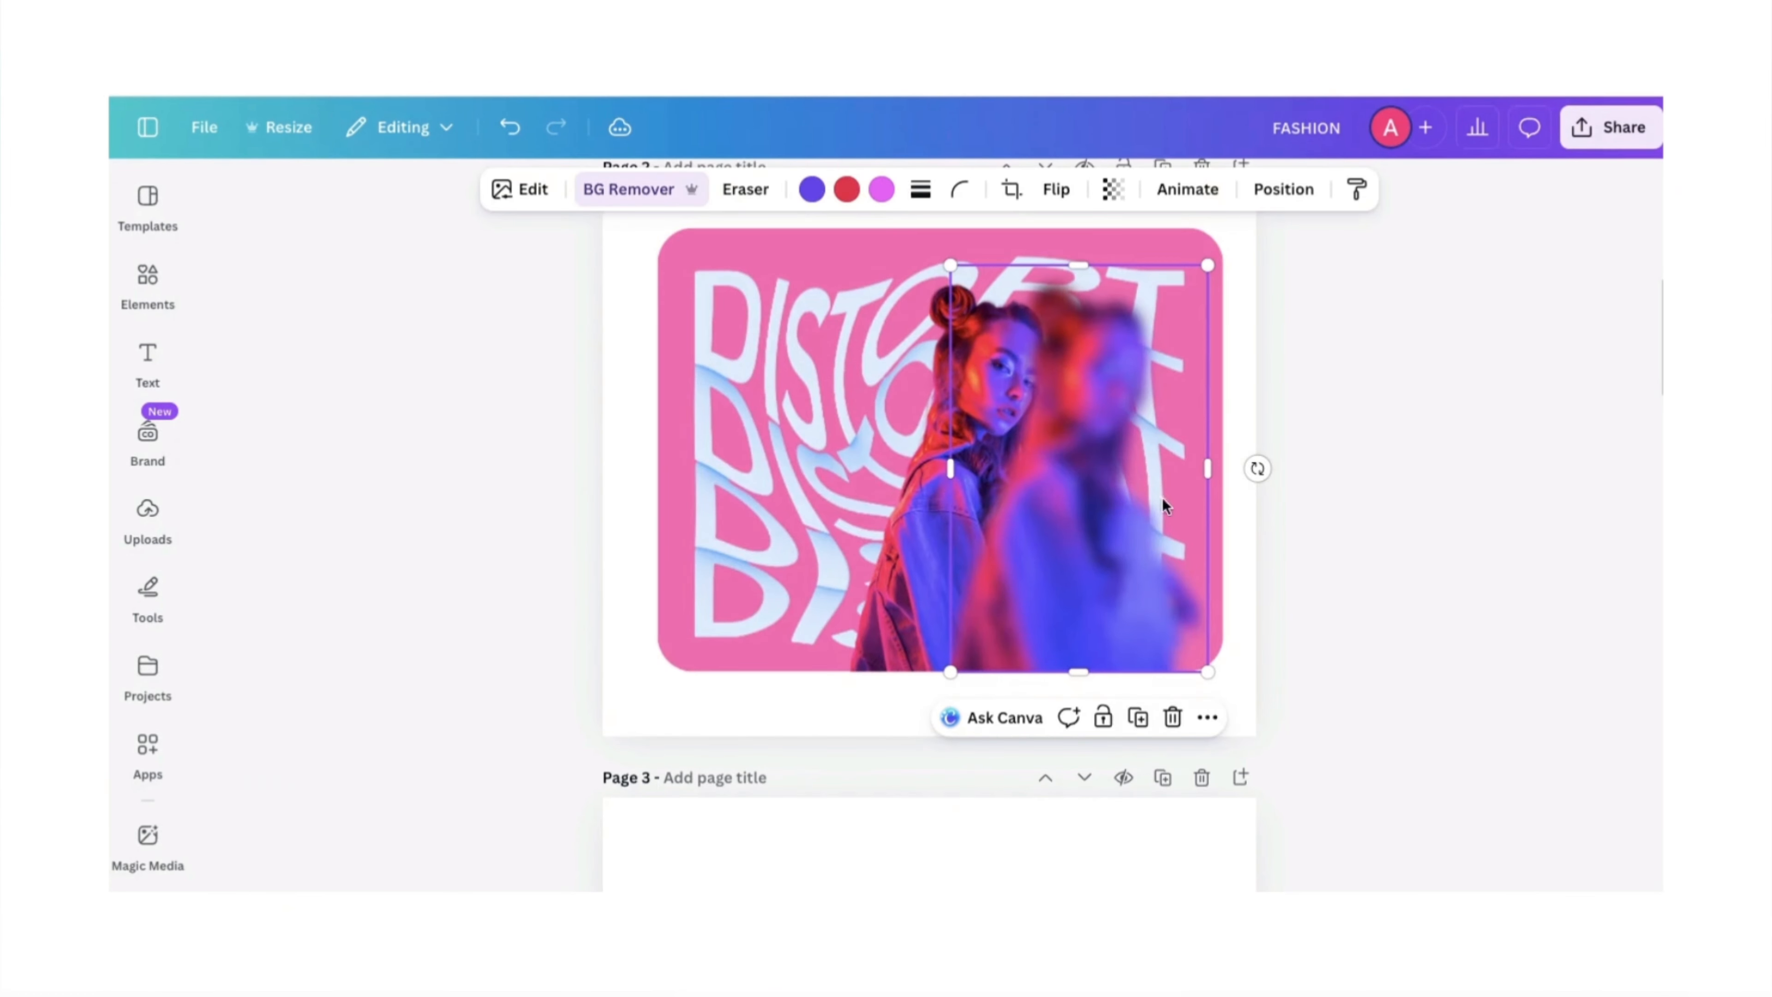
# - Move the blurred copy over the sharp portrait, offset slightly to its right, and set its transparency to 69
pyautogui.moveTo(1107, 507); pyautogui.dragTo(1022, 501)
pyautogui.click(1123, 201)
pyautogui.moveTo(1158, 277); pyautogui.dragTo(1117, 290)
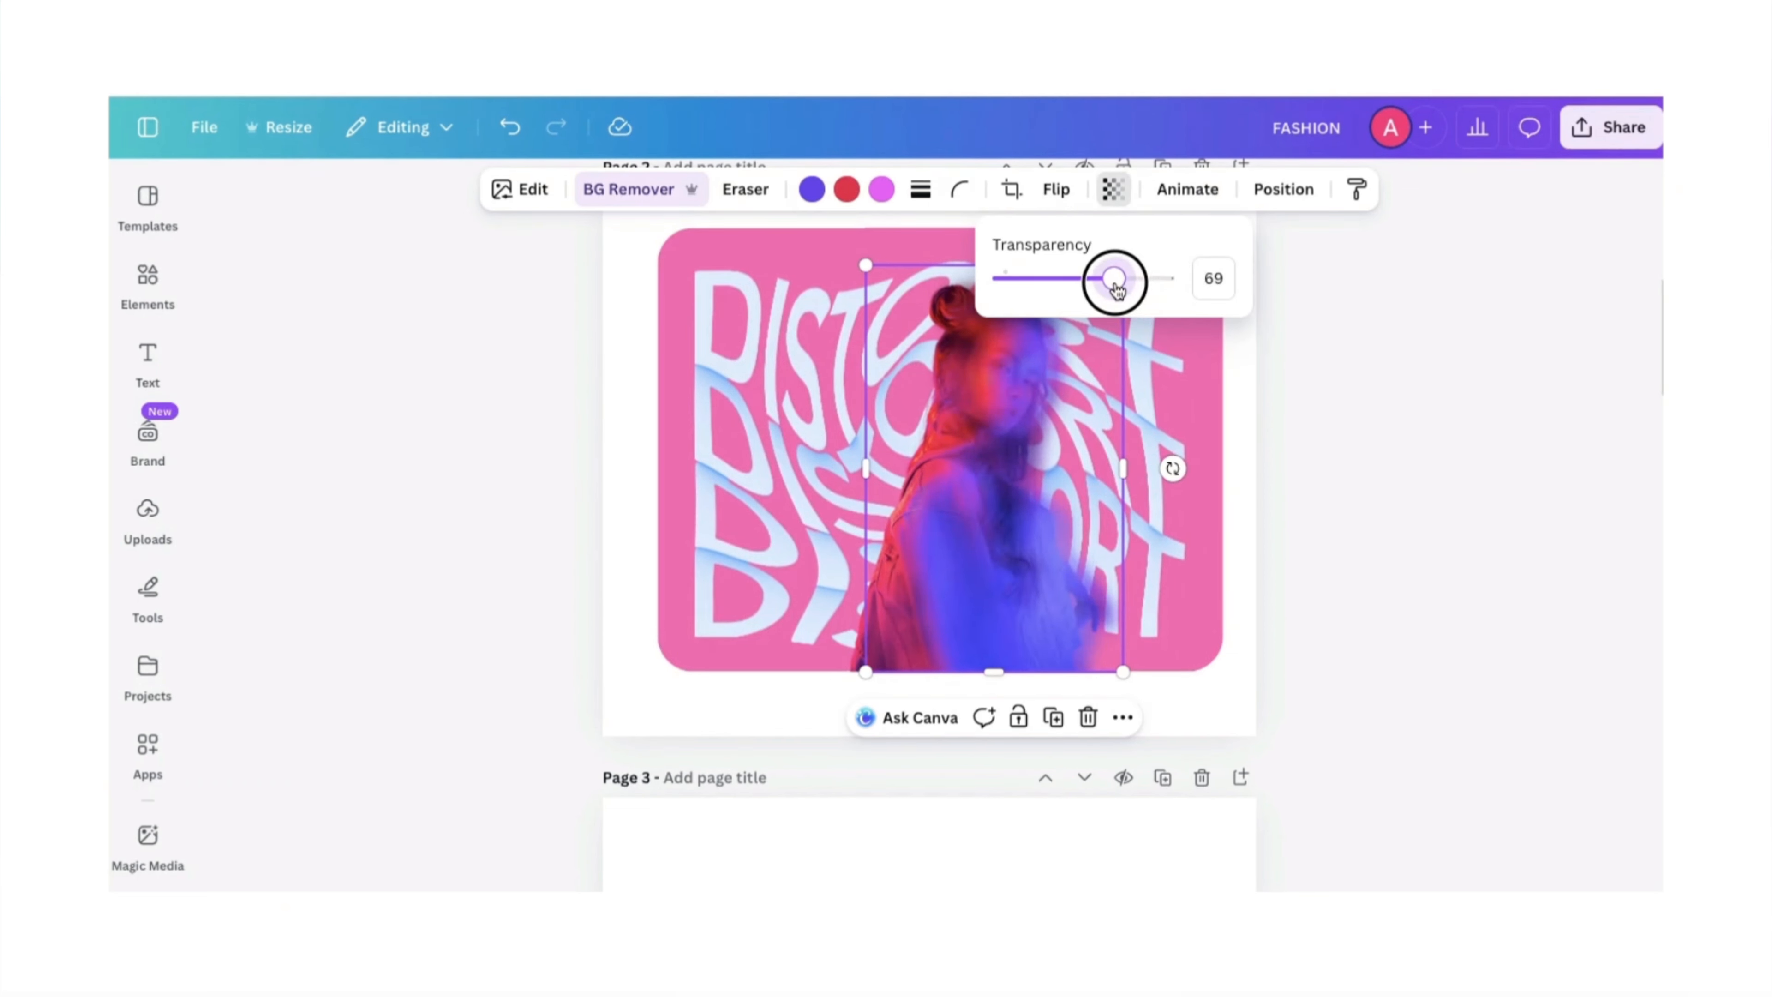
pyautogui.click(1317, 367)
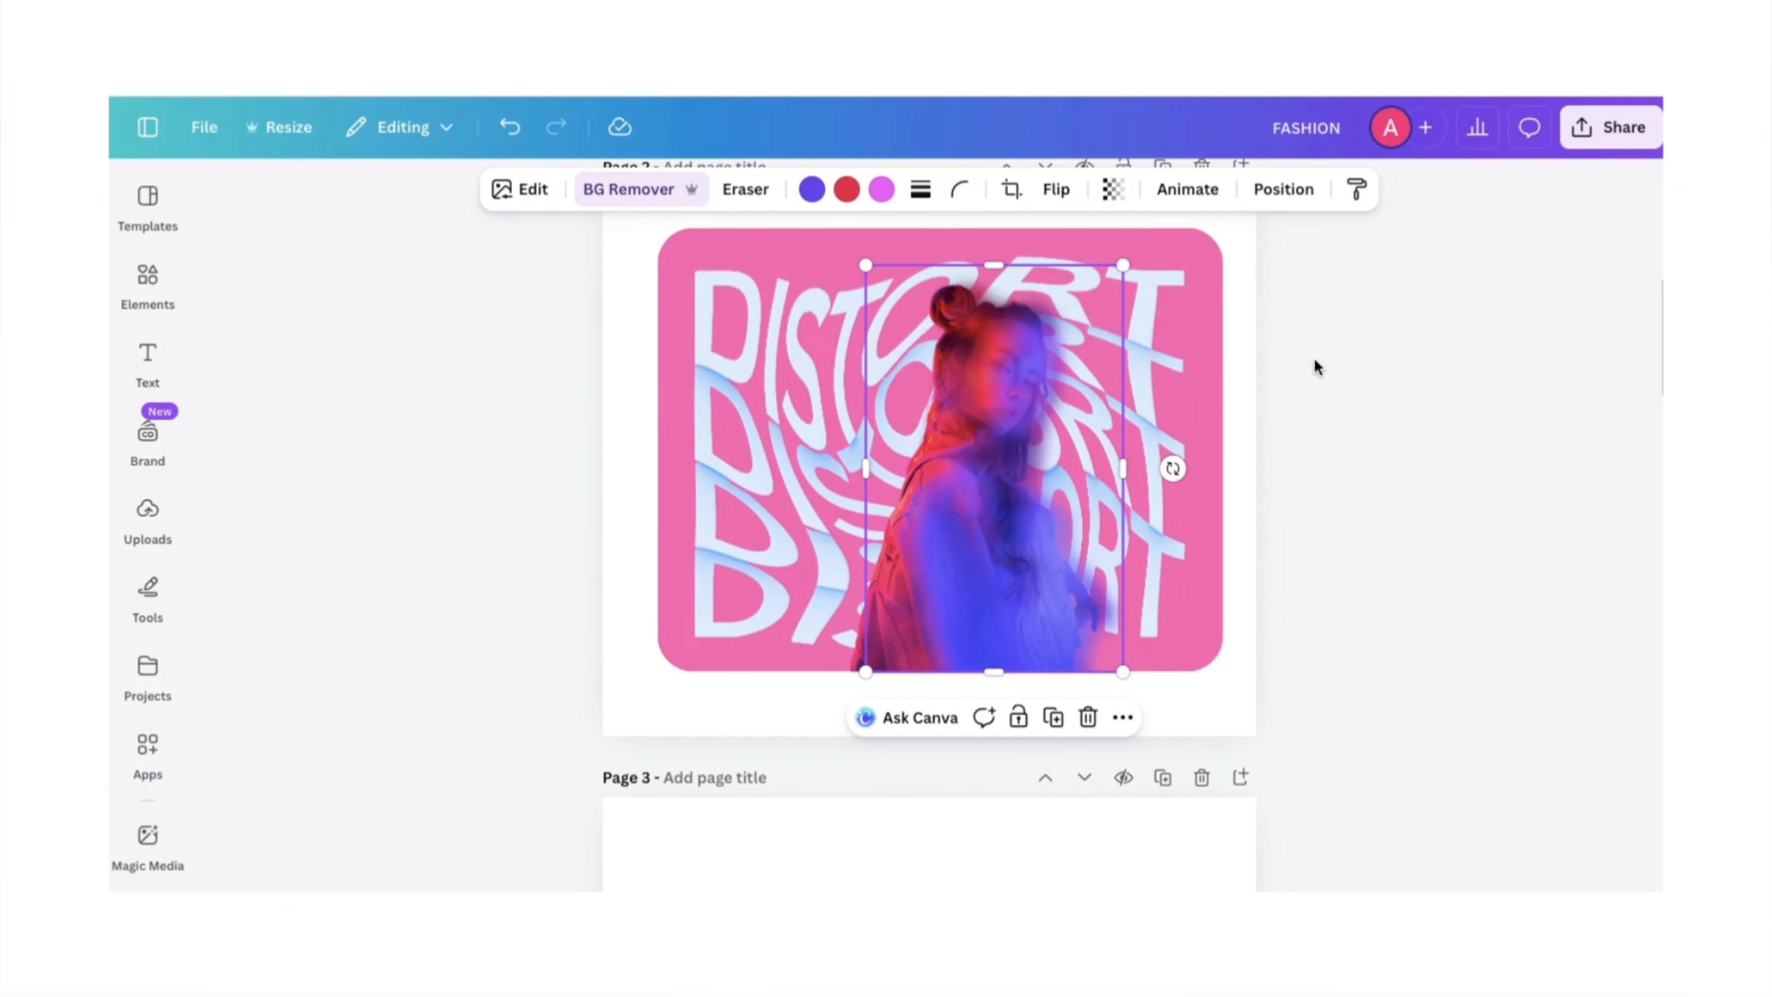
# - Duplicate the blurred portrait, shift the copy to the left and move its layer directly below the sharp portrait
pyautogui.click(1053, 717)
pyautogui.moveTo(1023, 496); pyautogui.dragTo(951, 491)
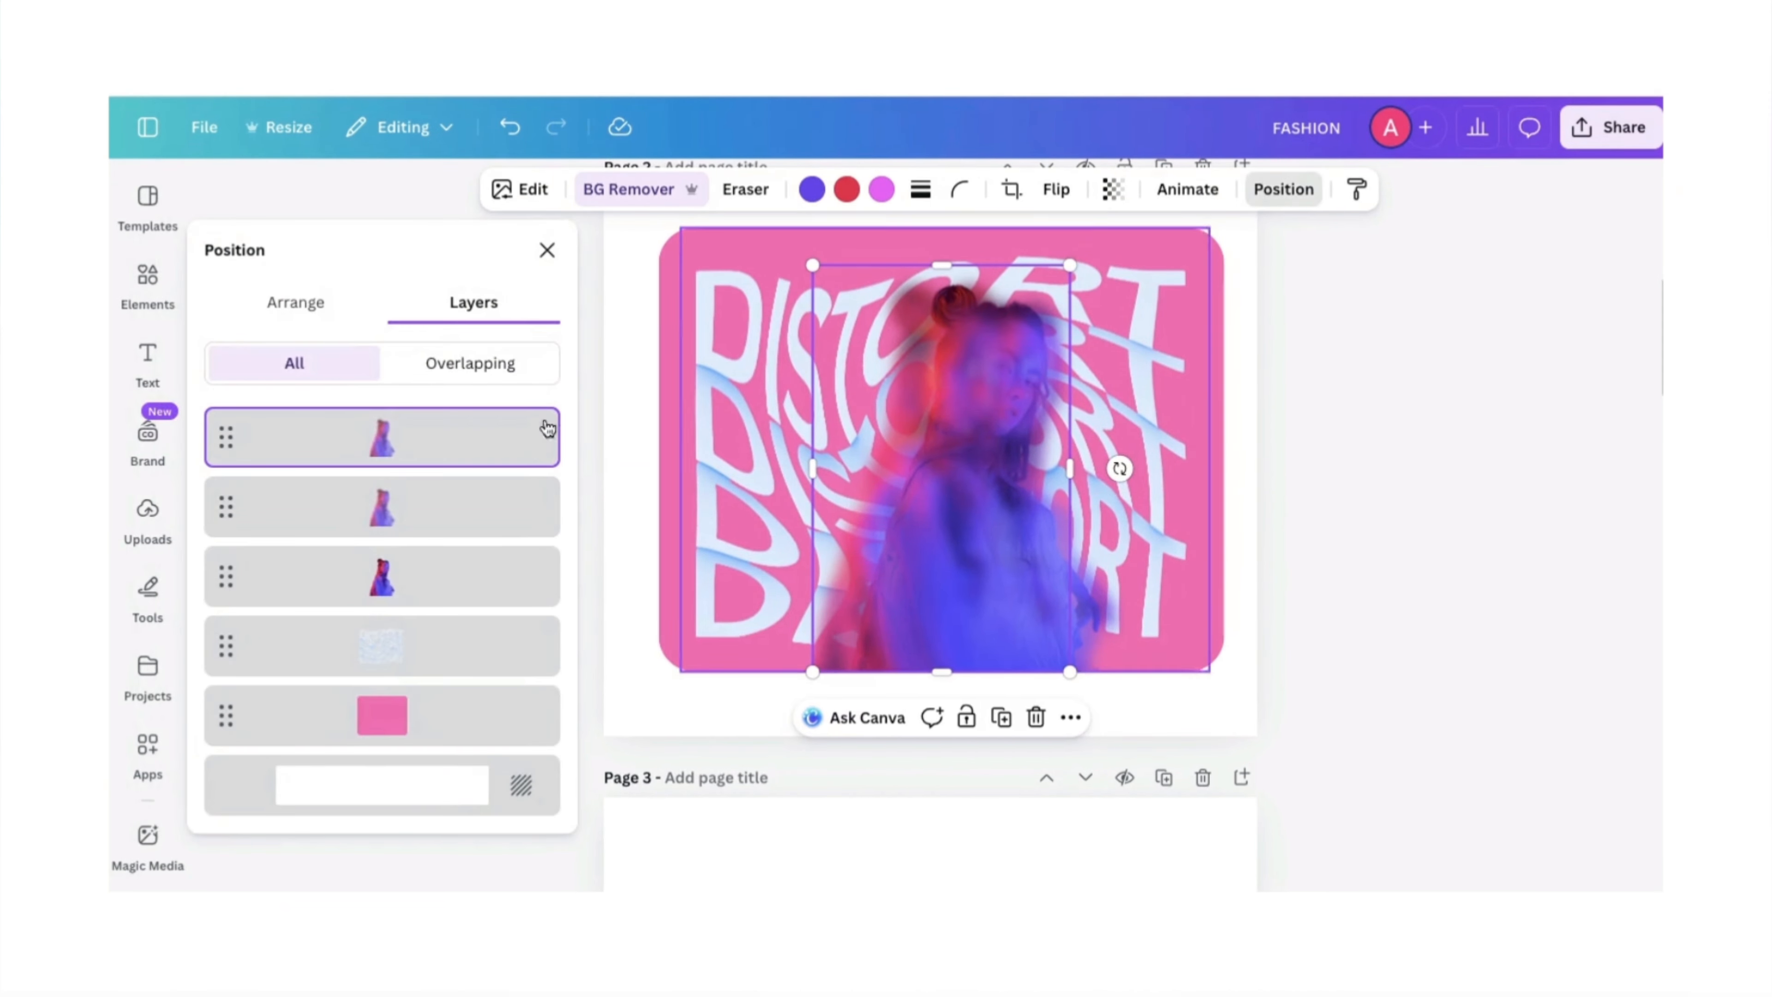
pyautogui.moveTo(447, 452); pyautogui.dragTo(455, 622)
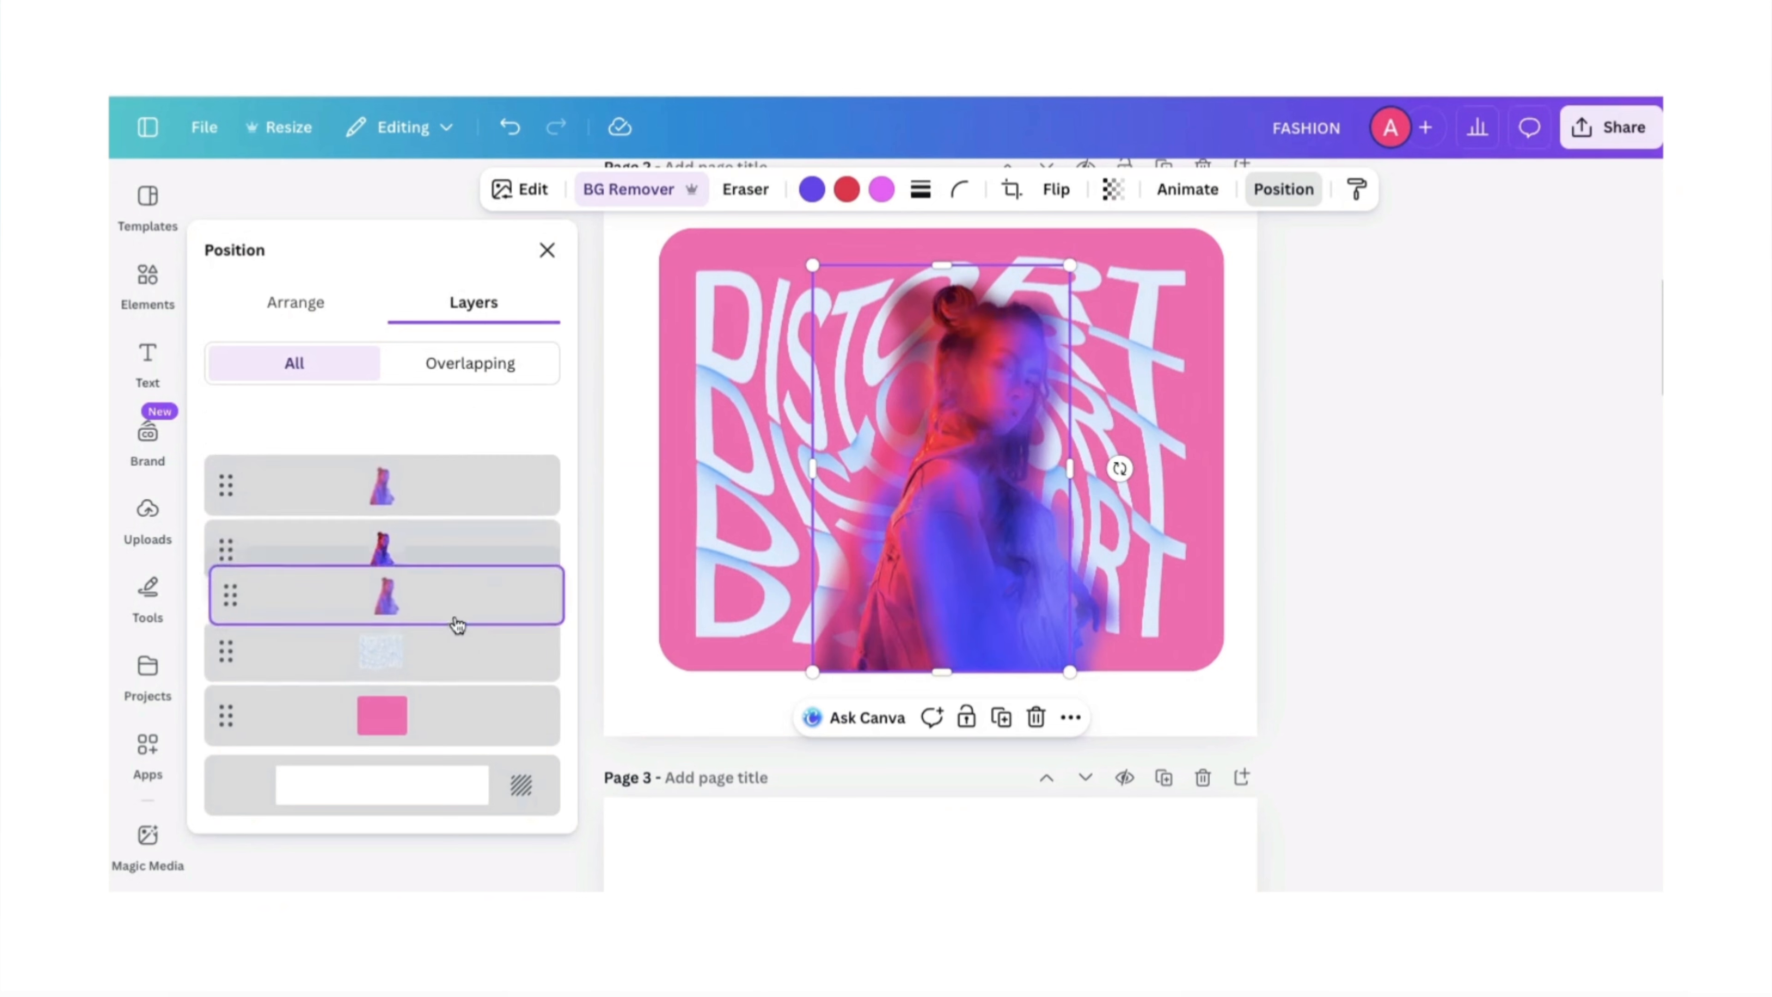
pyautogui.click(1457, 480)
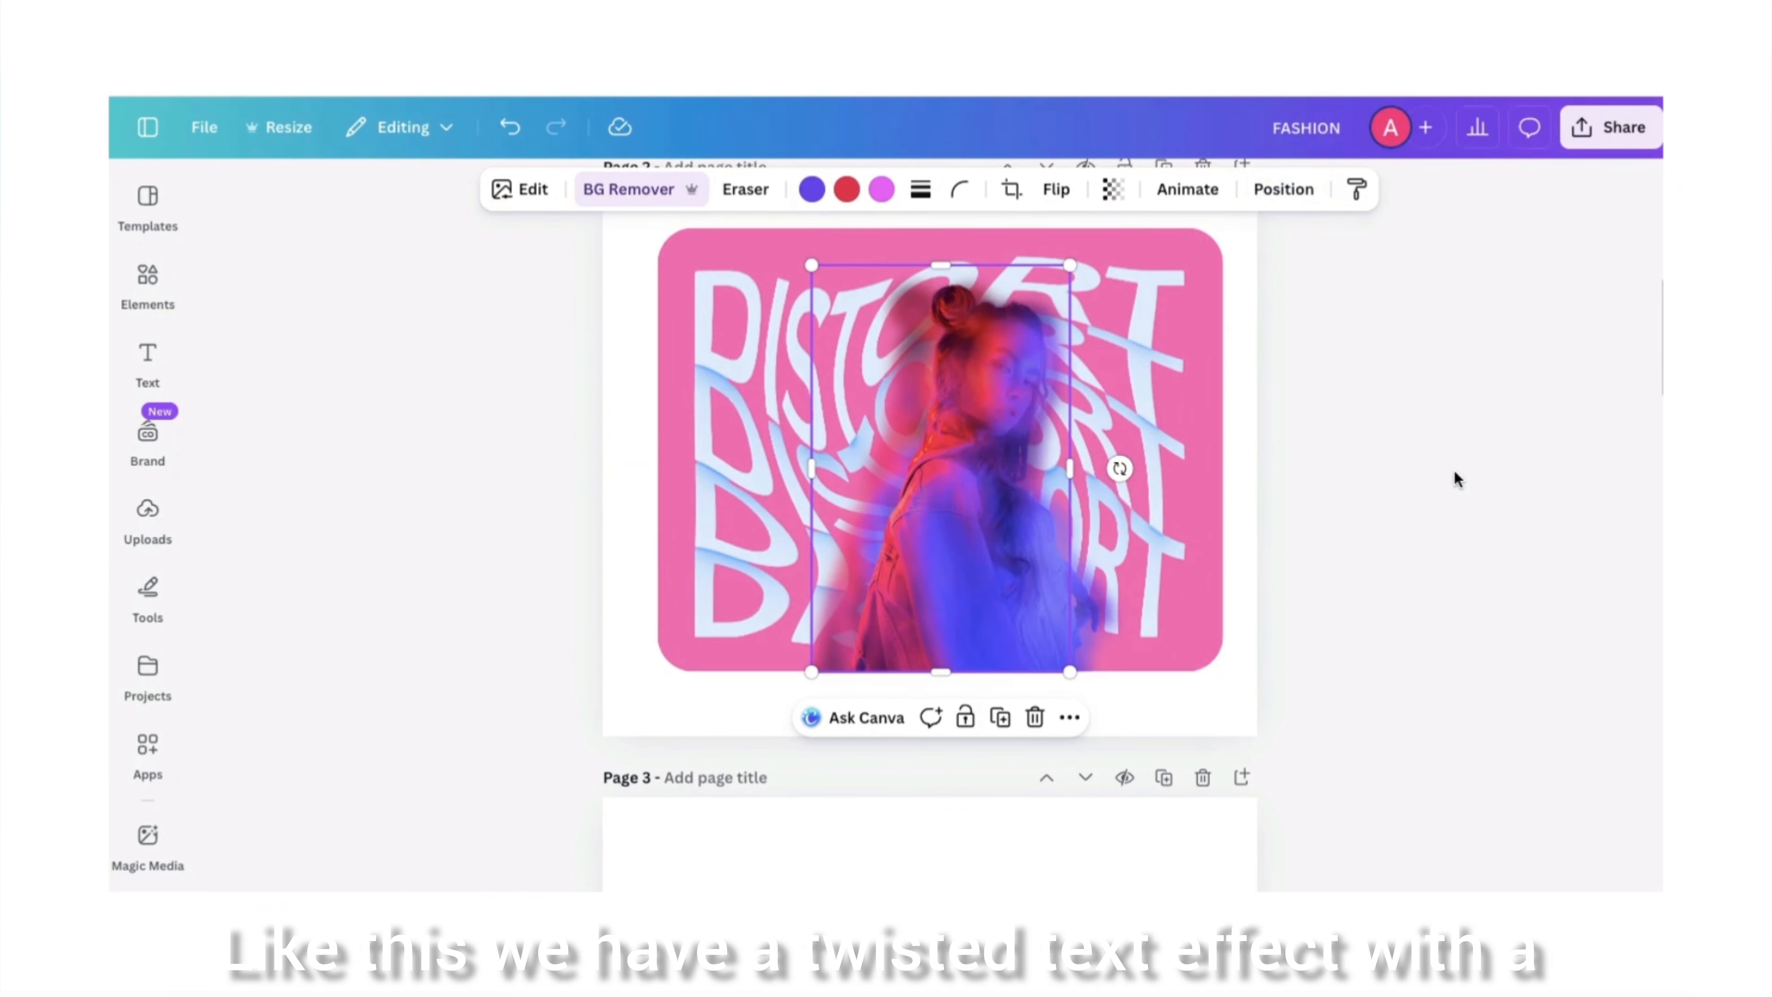
# - Set the transparency of the blurred portrait in front of the sharp one to 59
pyautogui.click(1011, 508)
pyautogui.click(1113, 189)
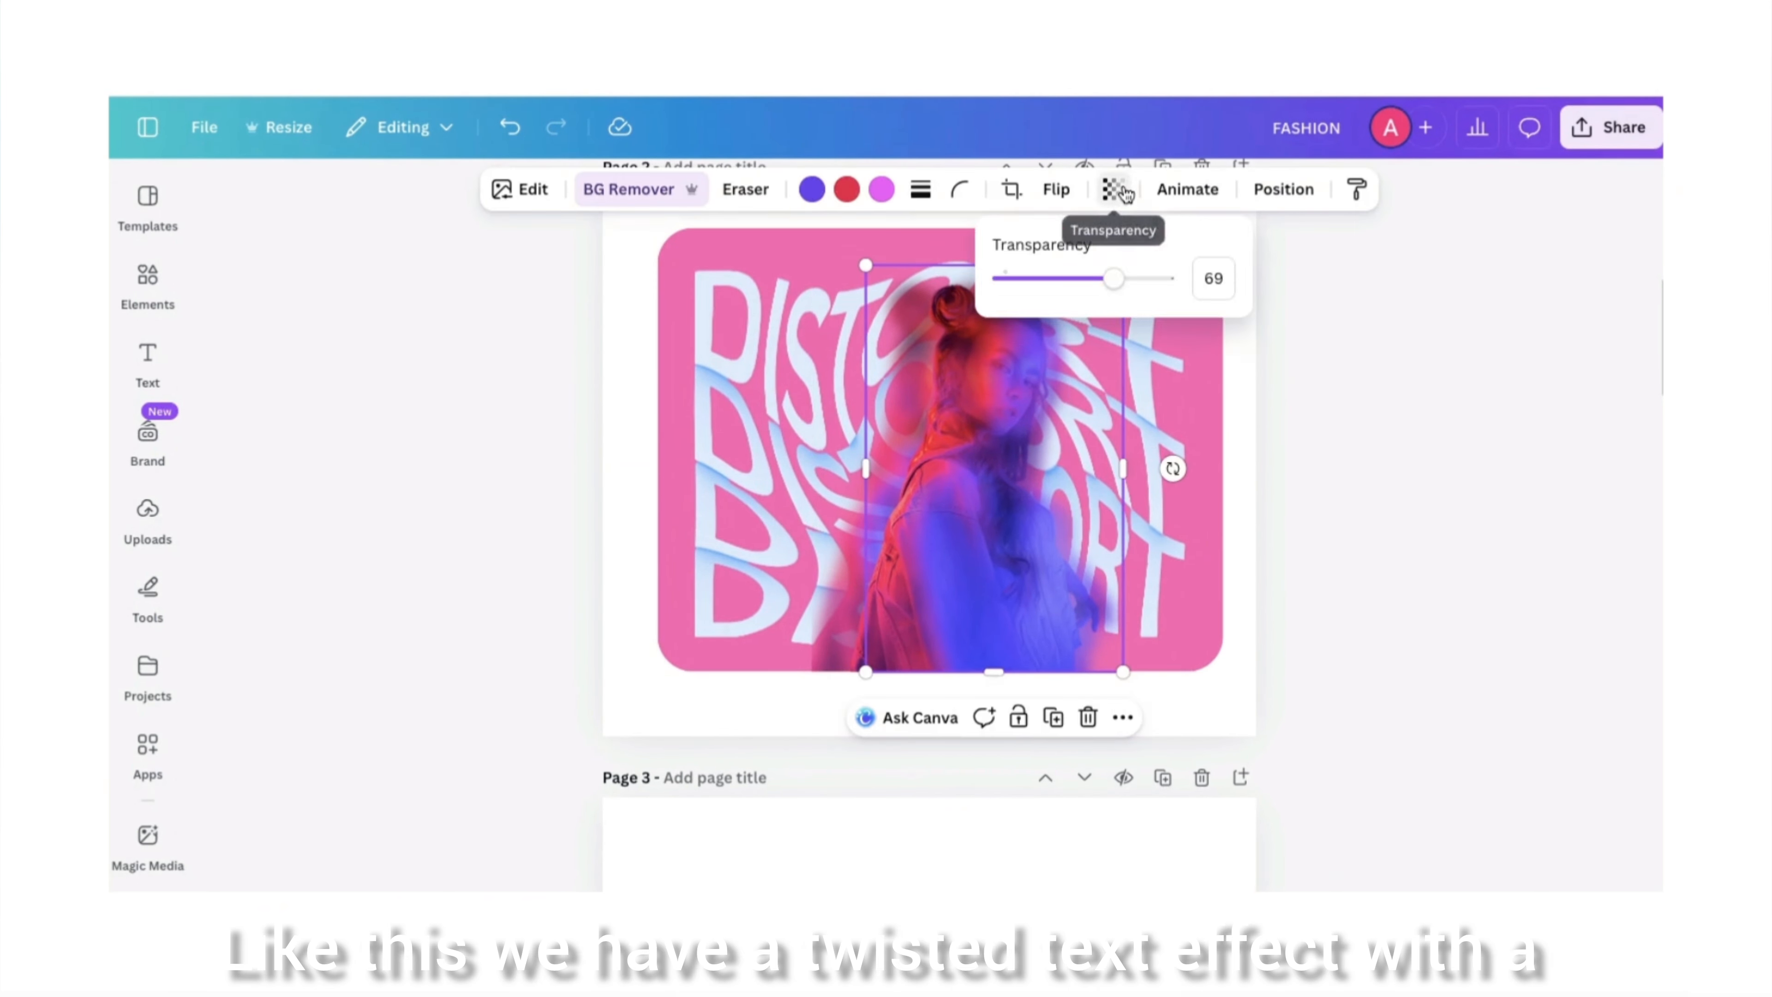
pyautogui.moveTo(1111, 278); pyautogui.dragTo(1099, 283)
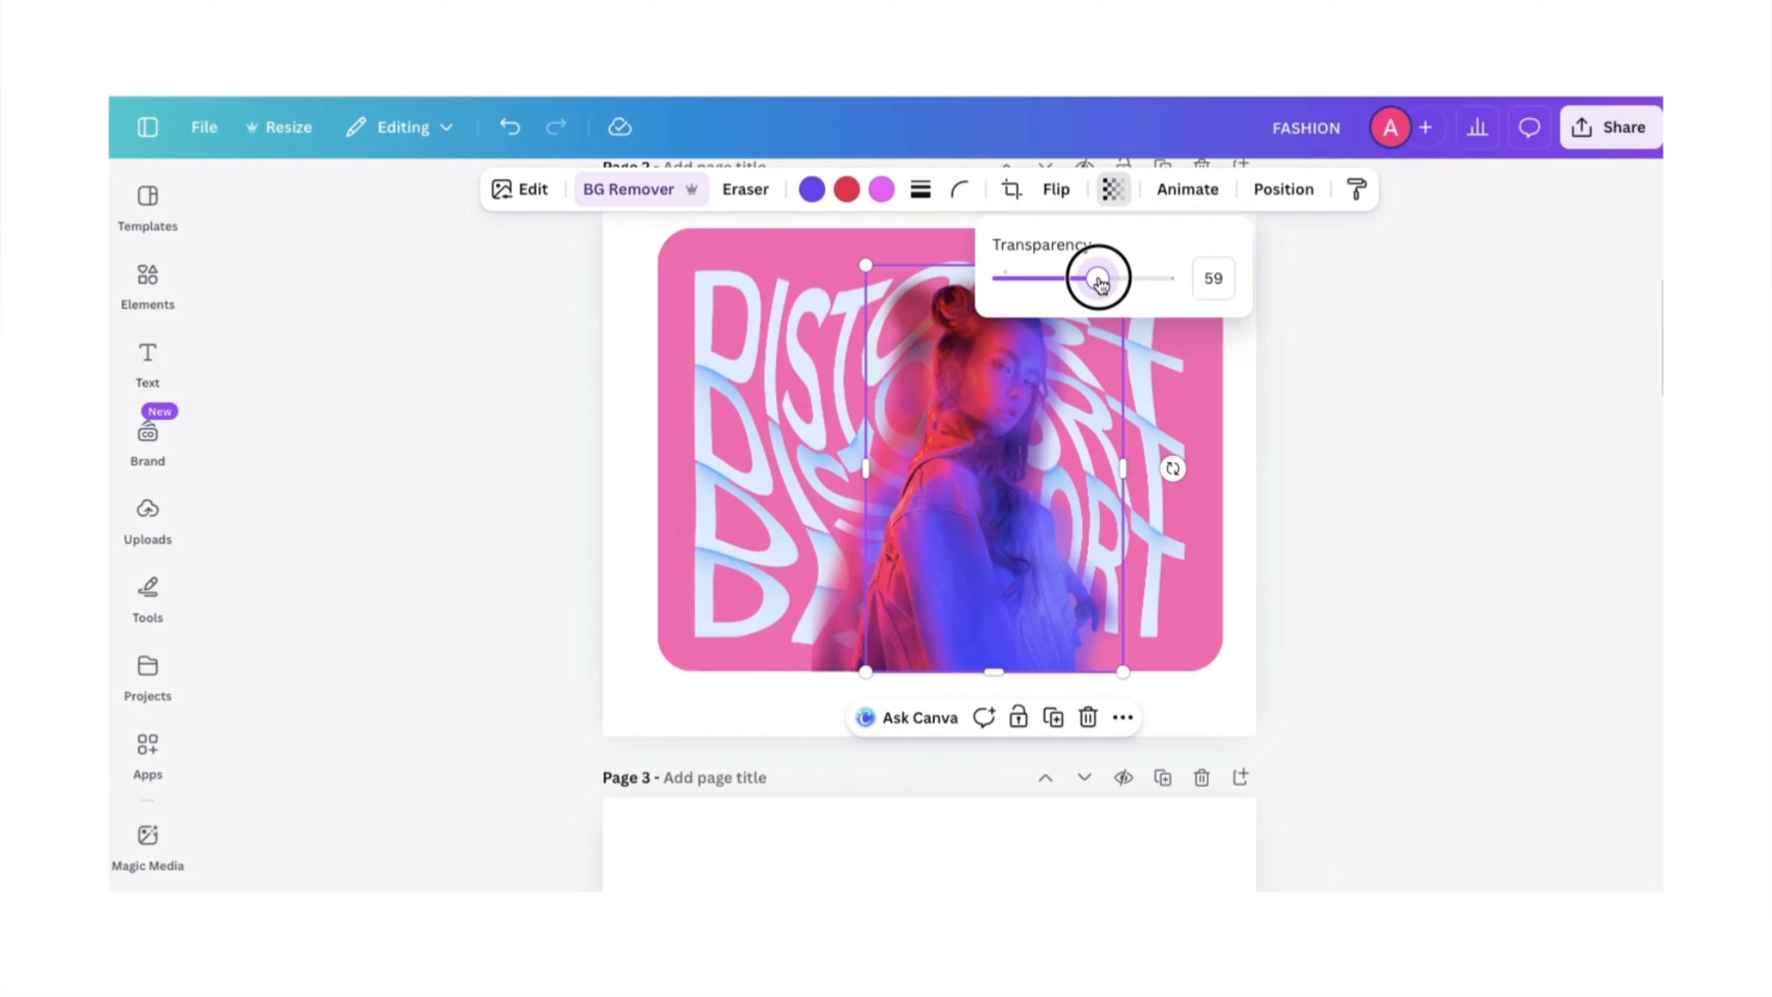
pyautogui.click(1443, 339)
pyautogui.scroll(2, 1442, 340)
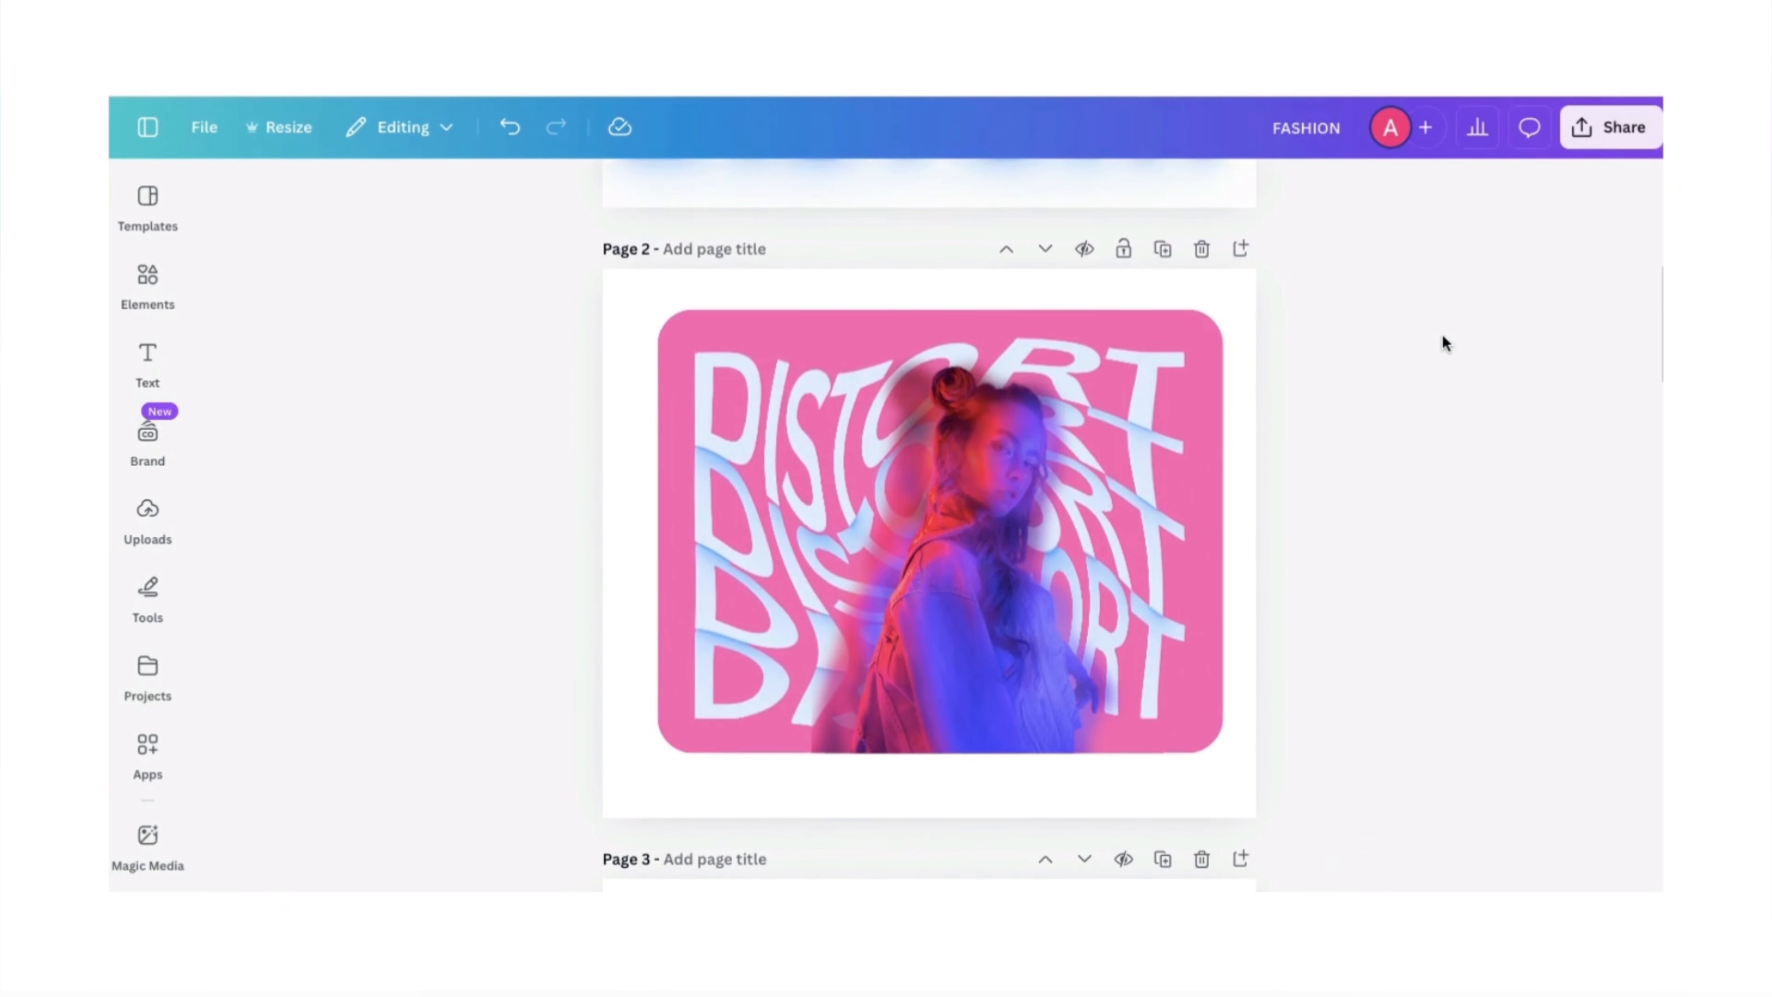